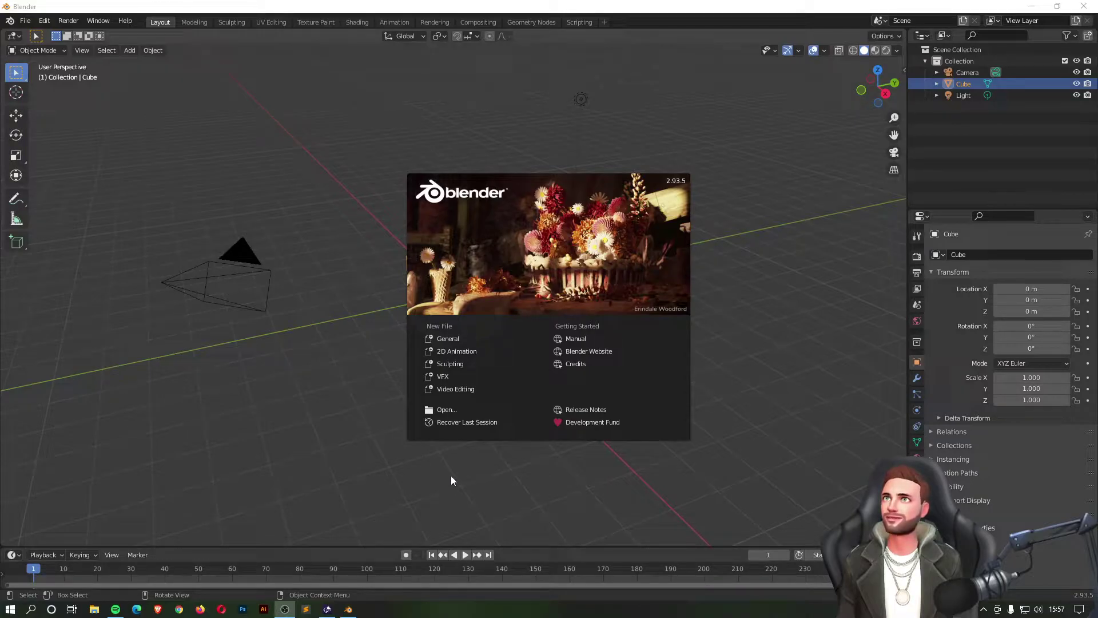
Step: Create a new General file and start the Shortcut VUr key display with its dock set to Left
click(451, 340)
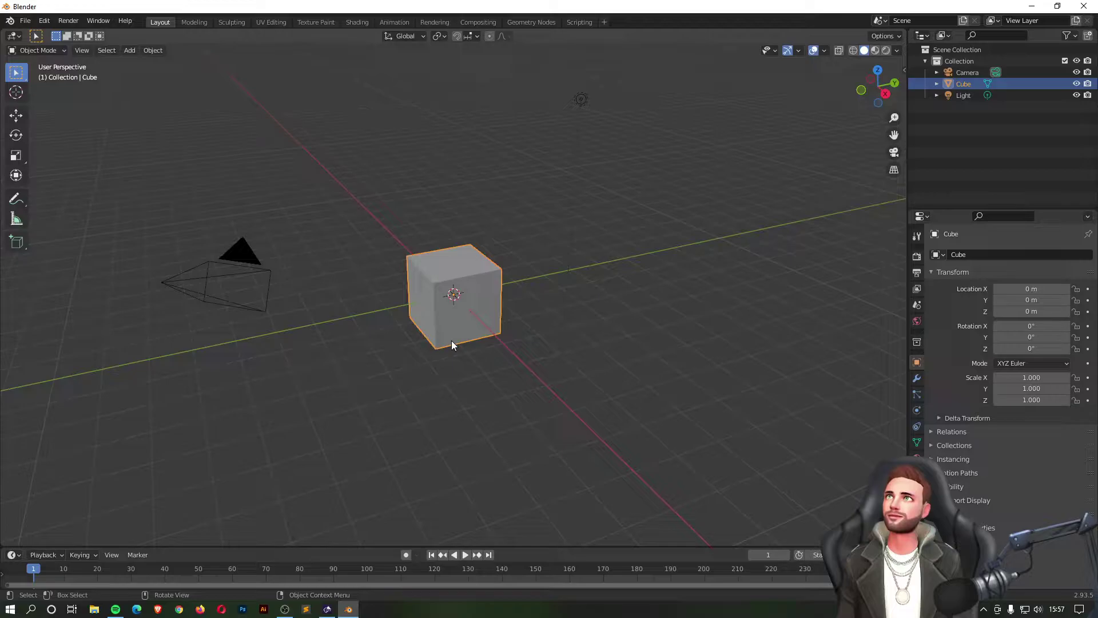
key(n)
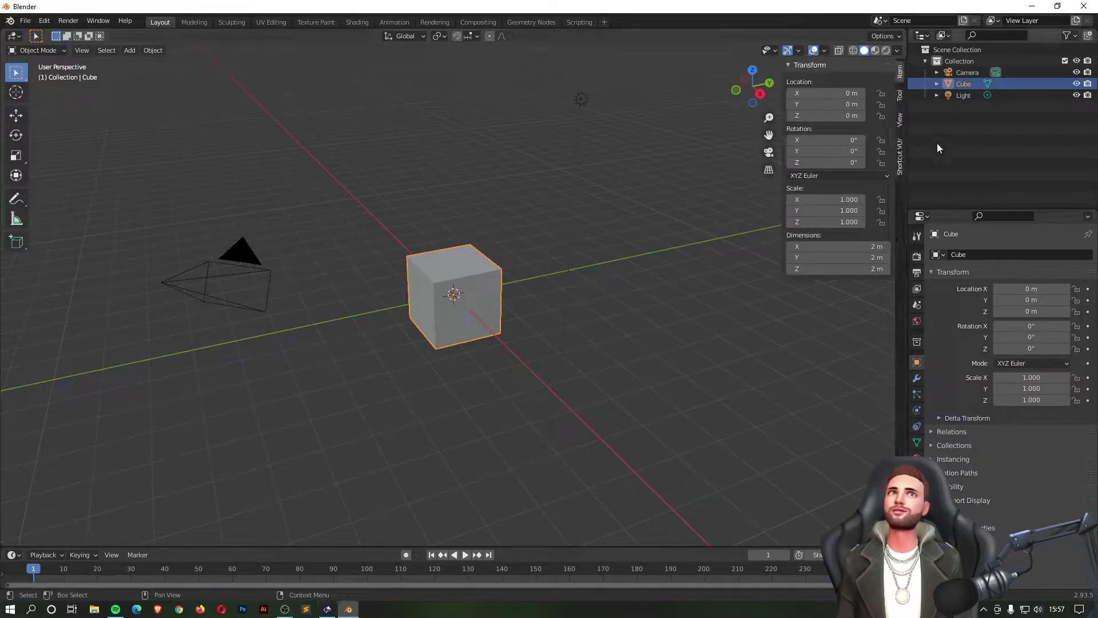
click(899, 155)
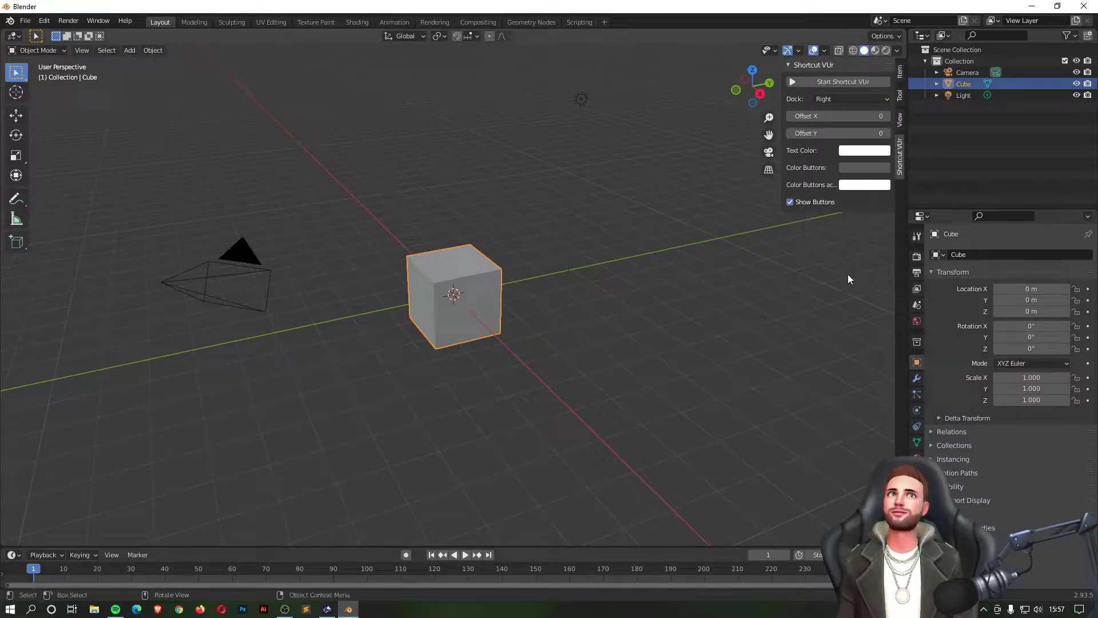
click(850, 99)
click(839, 125)
click(850, 99)
click(826, 112)
click(822, 82)
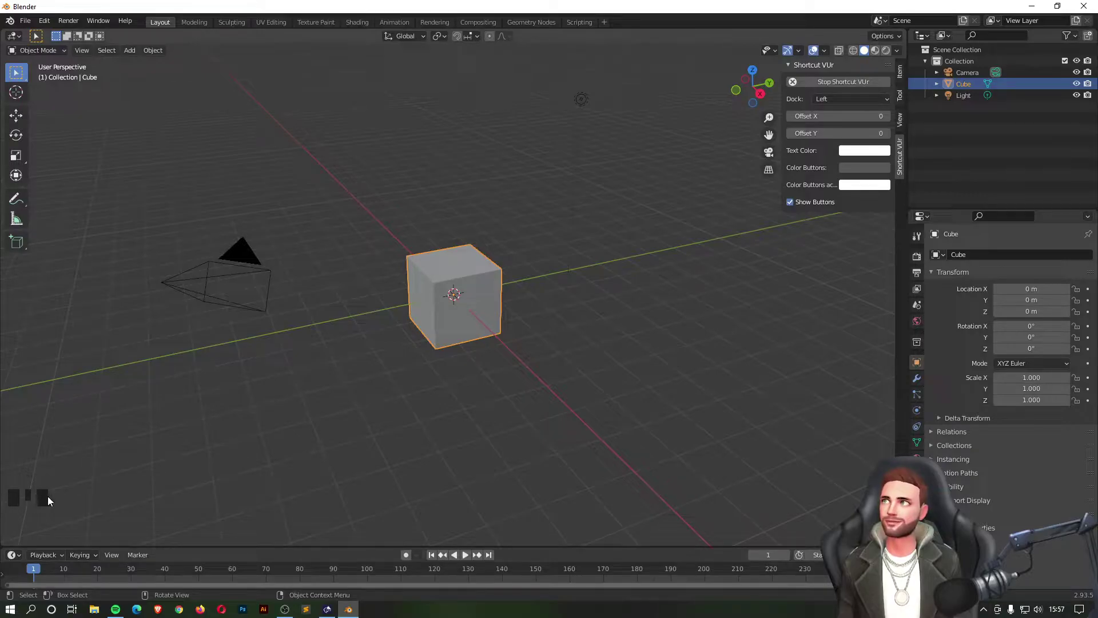
click(193, 435)
click(194, 434)
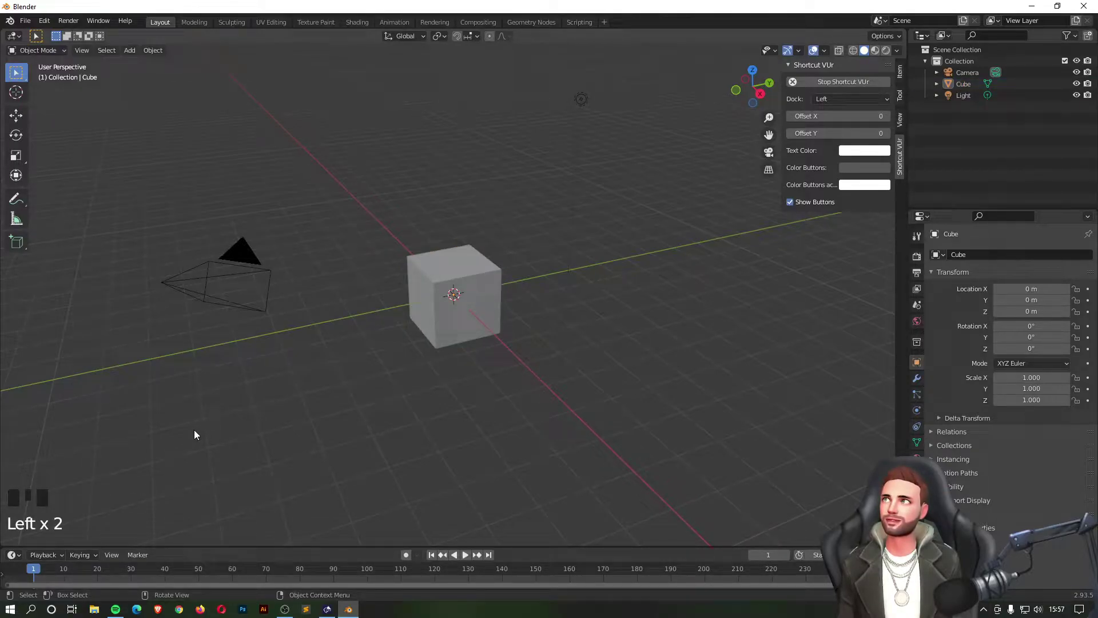
right_click(194, 433)
right_drag(212, 419, 266, 425)
middle_drag(266, 425, 285, 407)
scroll(283, 406, down, 4)
scroll(284, 406, up, 2)
scroll(283, 406, down, 1)
scroll(284, 406, up, 2)
scroll(284, 406, down, 2)
scroll(284, 407, down, 2)
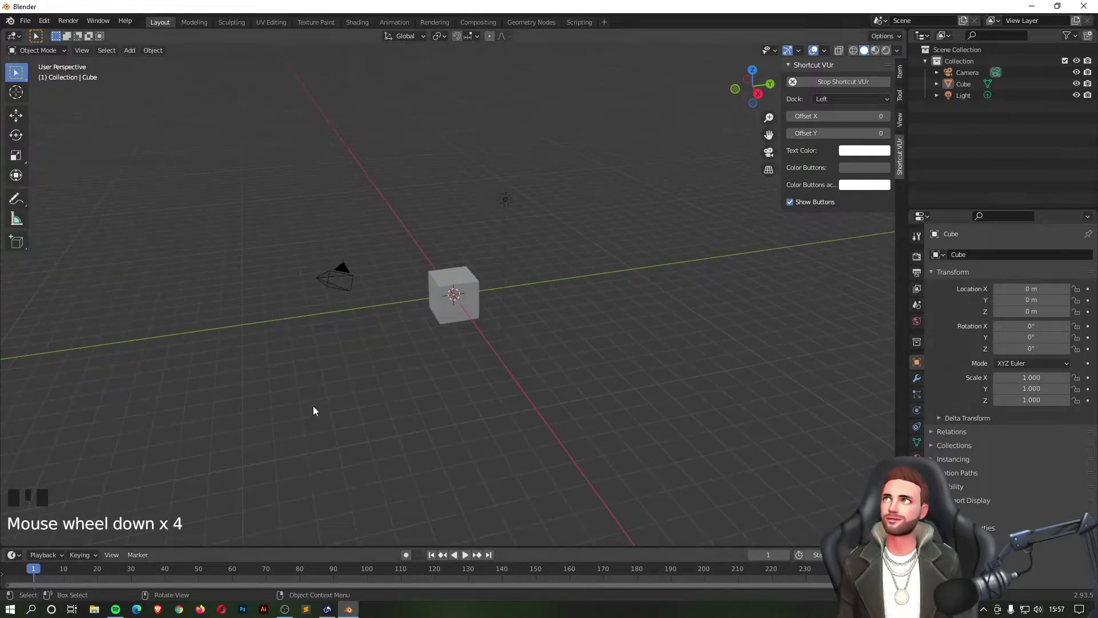
key(a)
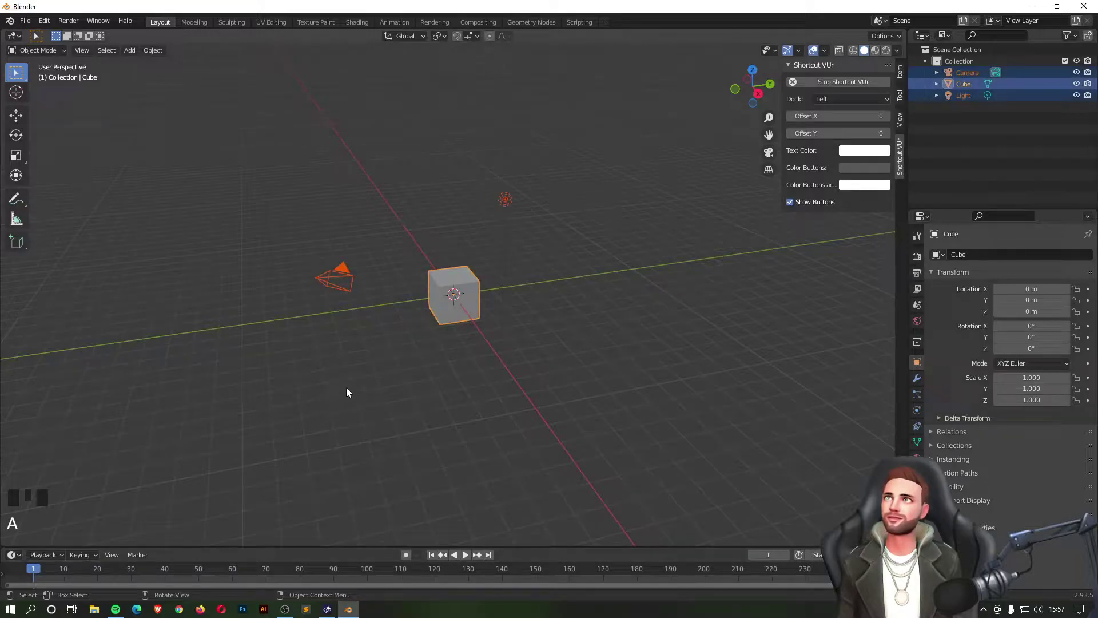
key(f)
key(f)
key(f)
key(e)
click(454, 355)
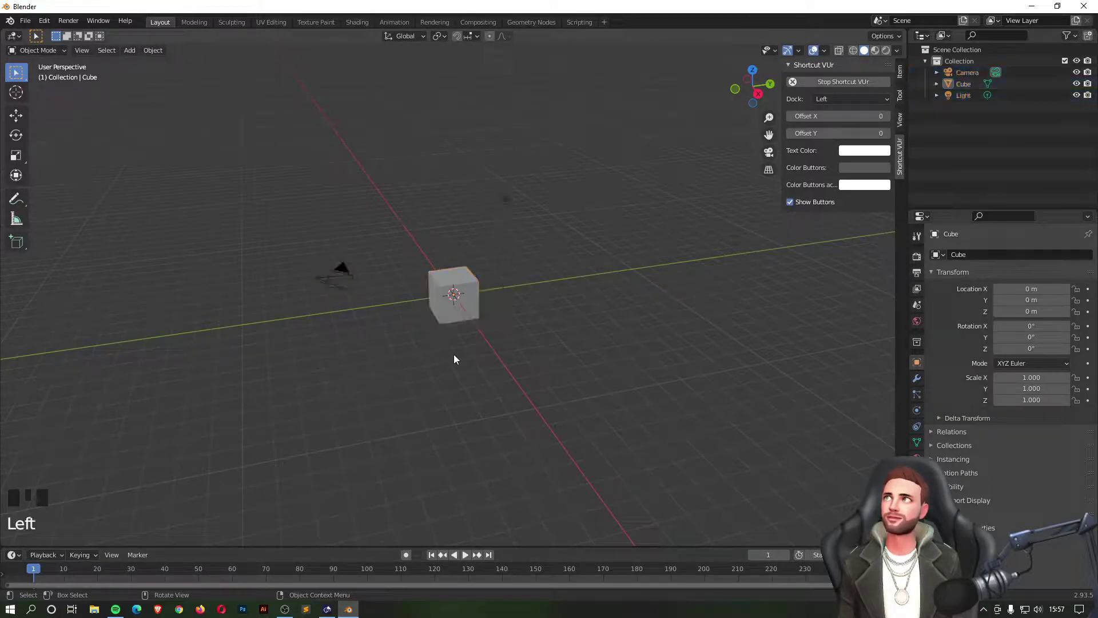
scroll(456, 294, up, 6)
scroll(454, 294, down, 1)
scroll(488, 231, down, 1)
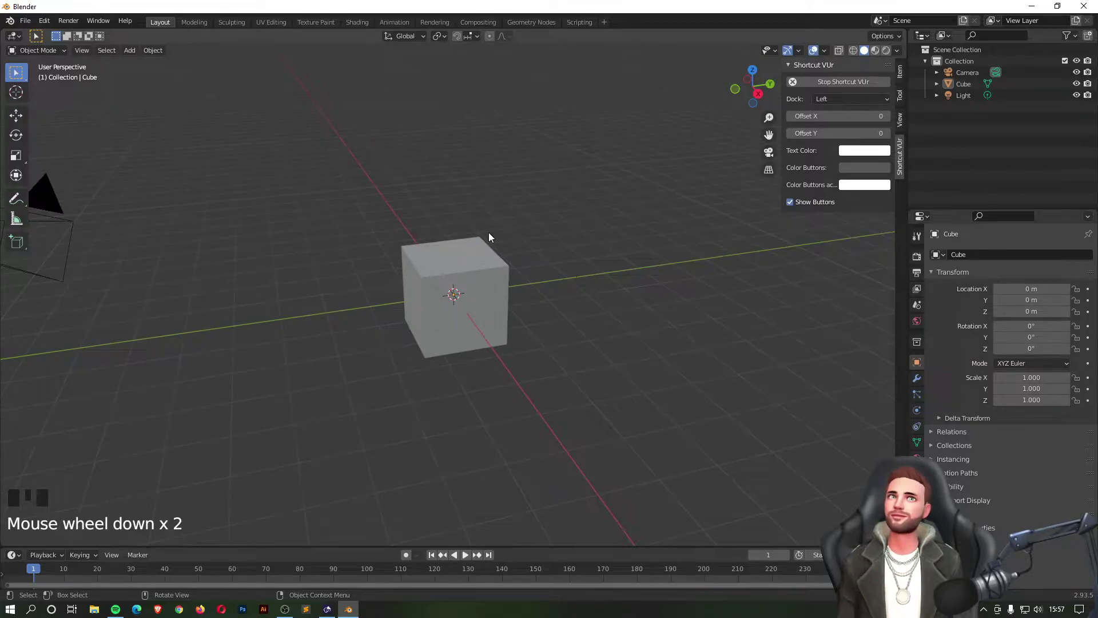
mouse_move(479, 283)
middle_down()
mouse_move(517, 288)
mouse_move(494, 294)
middle_up()
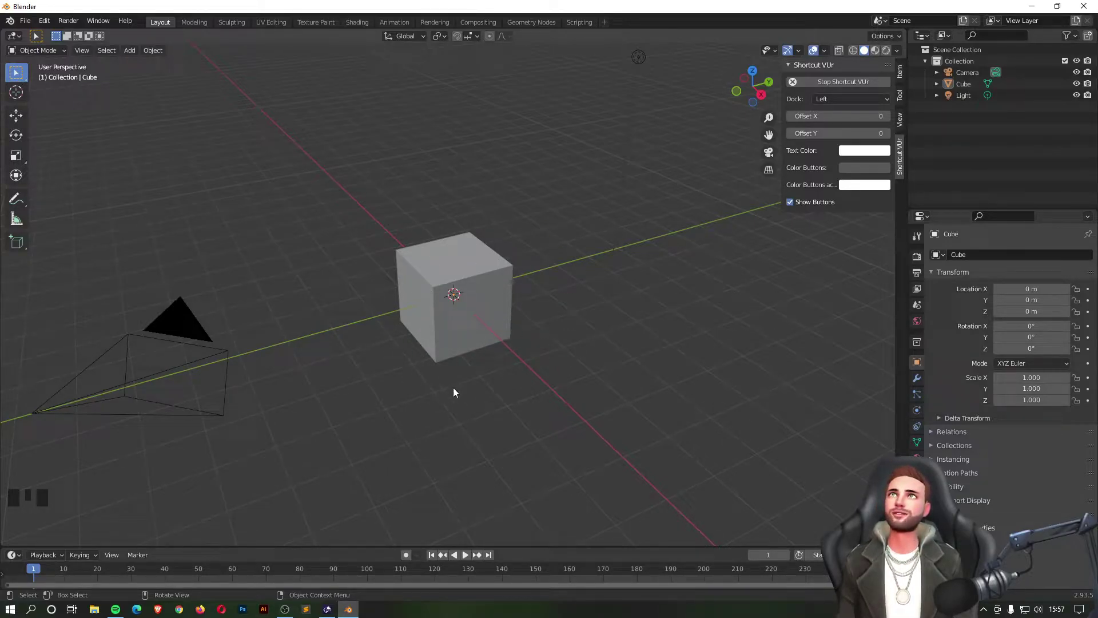
Step: Hide the 3D viewport's sidebar with the Shortcut VUr settings
click(503, 399)
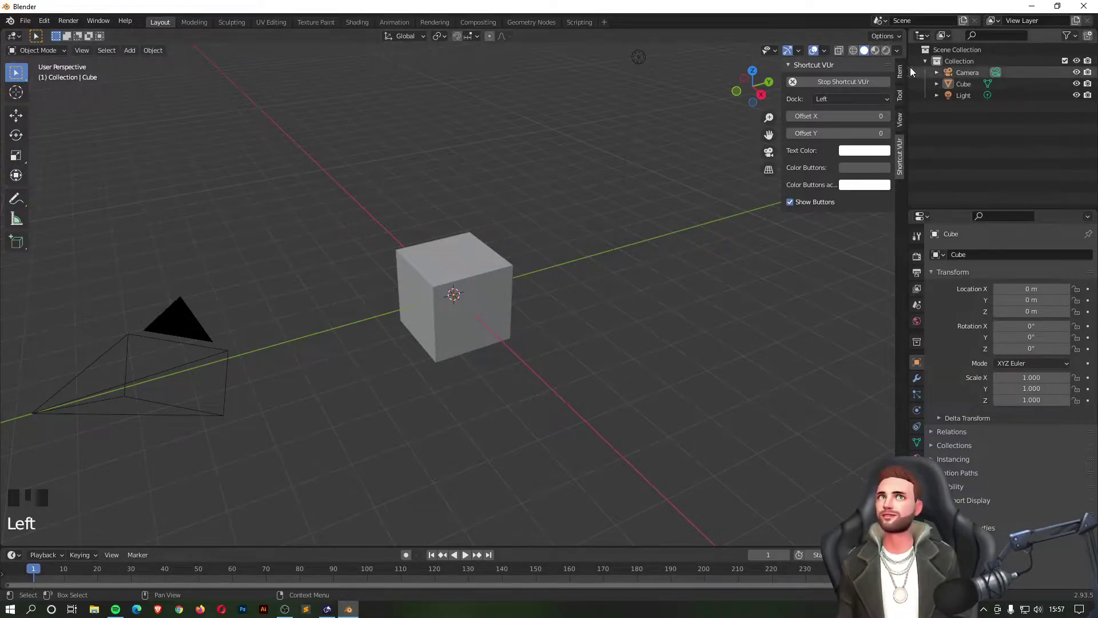
click(900, 144)
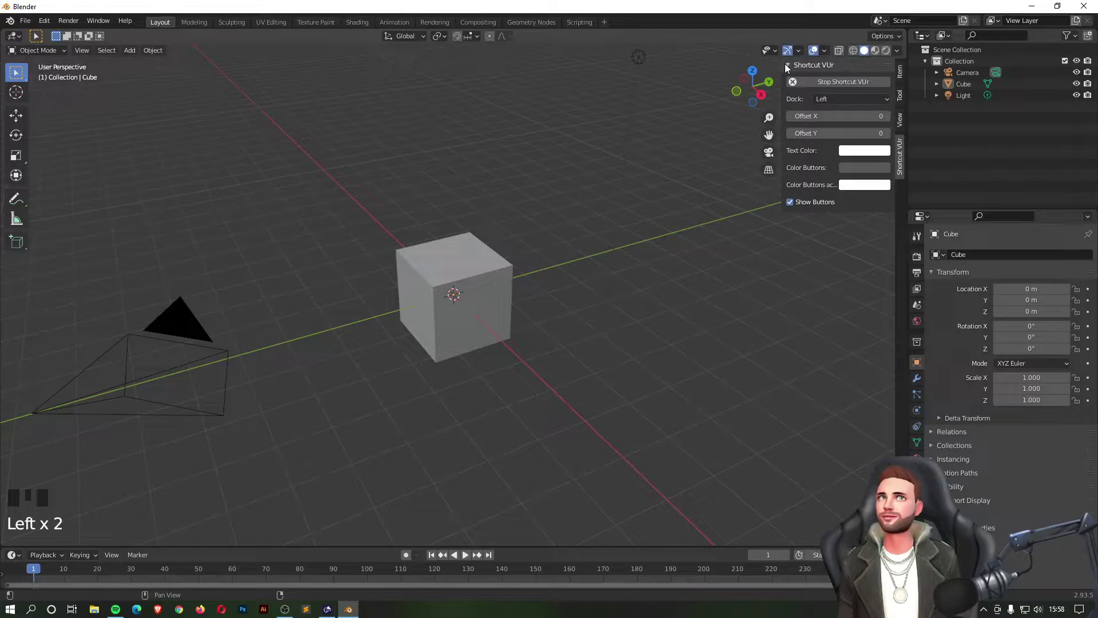
click(535, 369)
key(n)
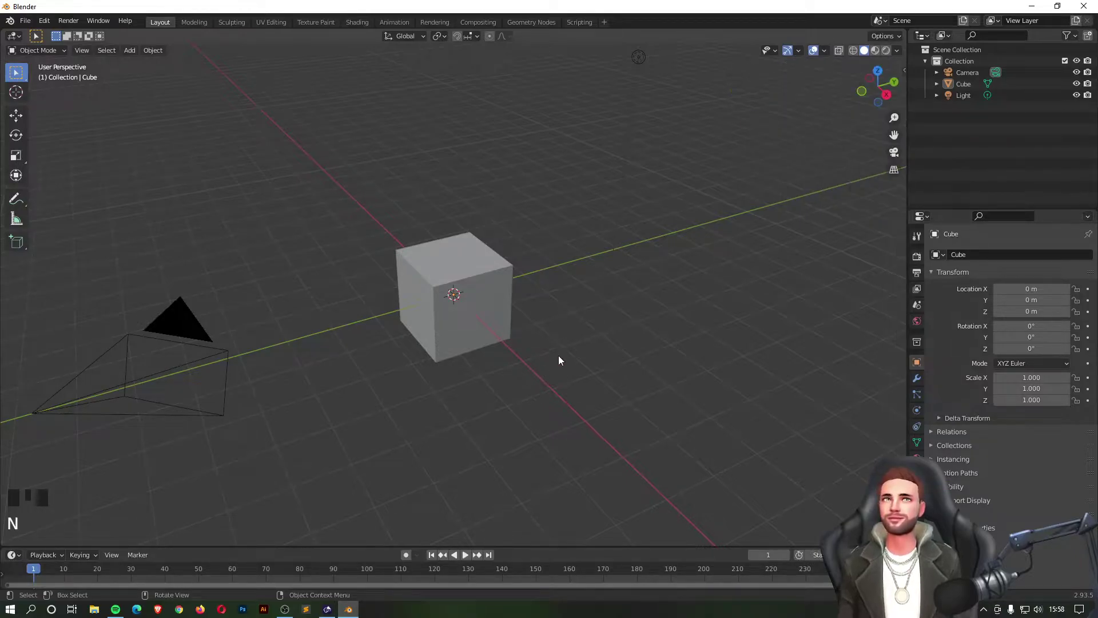
click(642, 361)
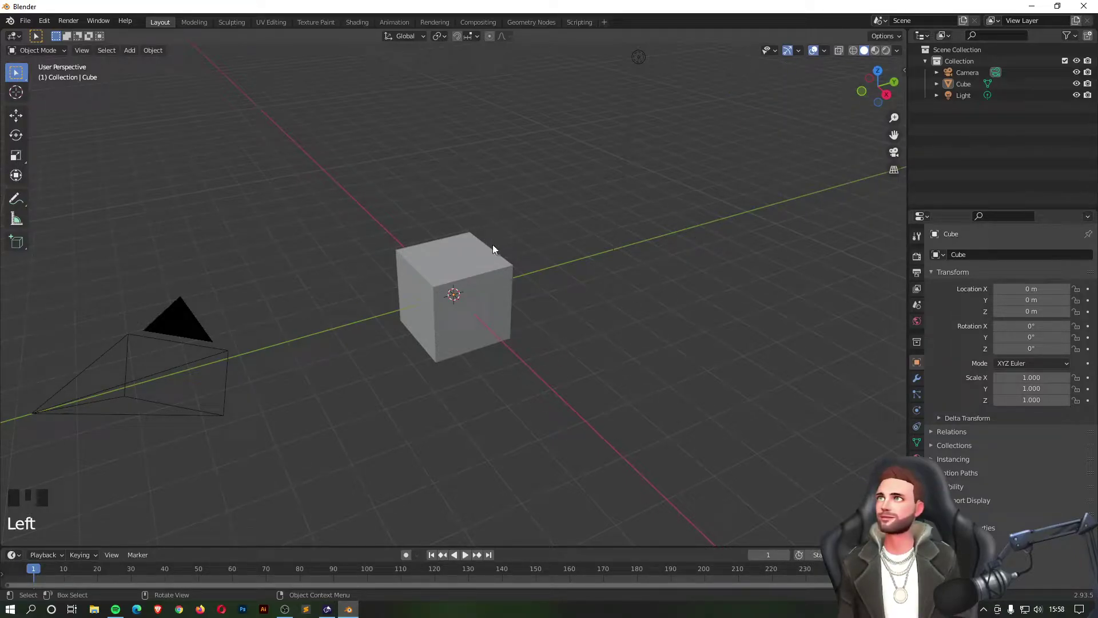
Step: Select the default cube and delete it from the scene
click(465, 253)
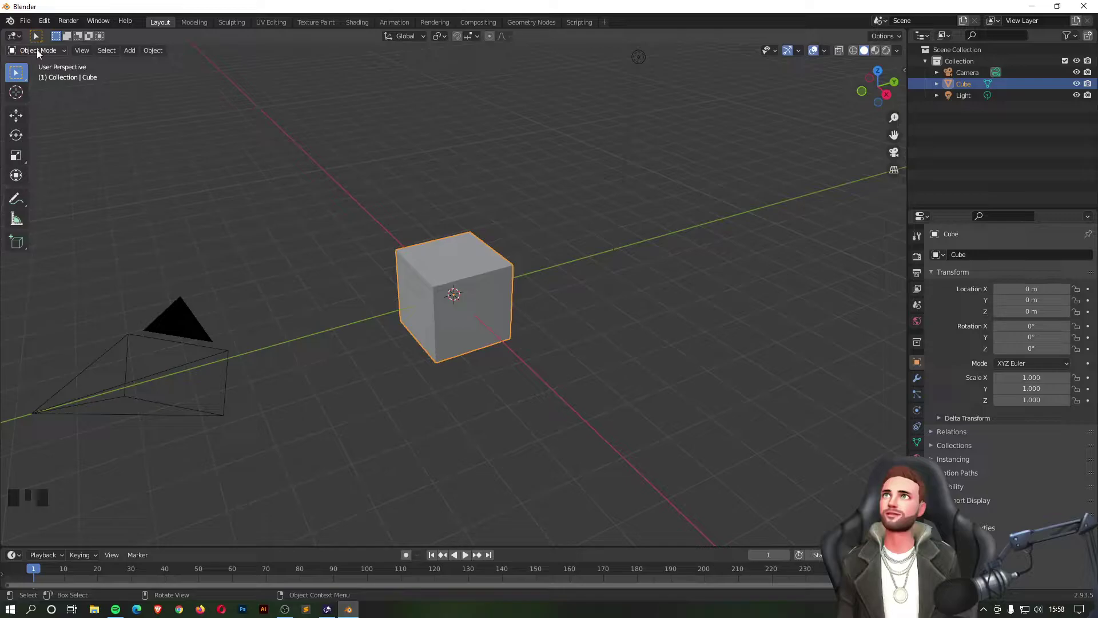
click(634, 294)
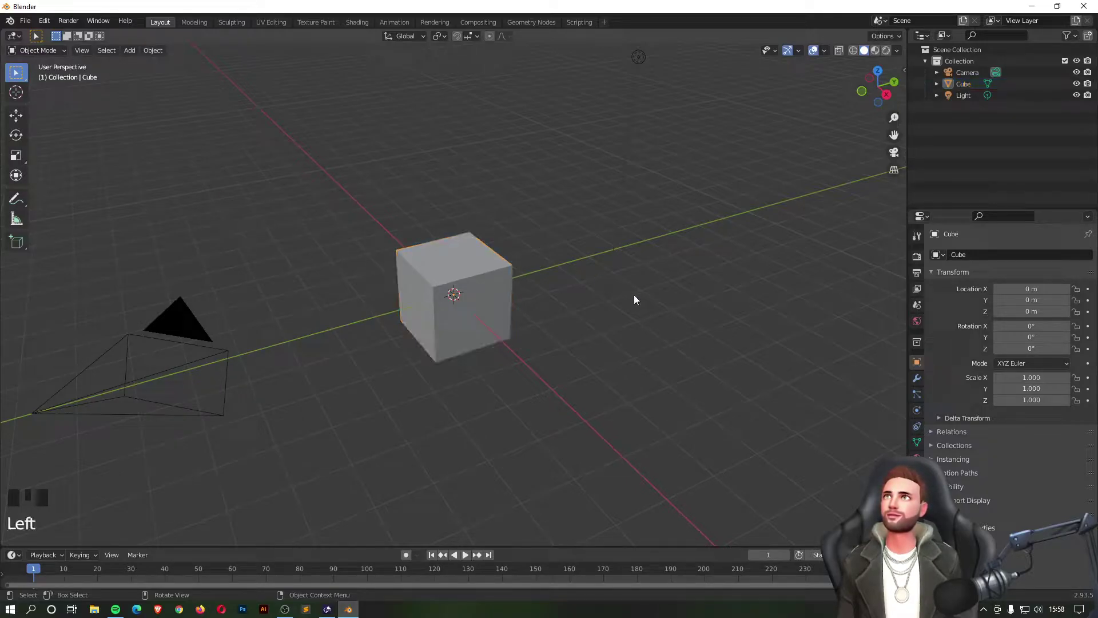
click(430, 277)
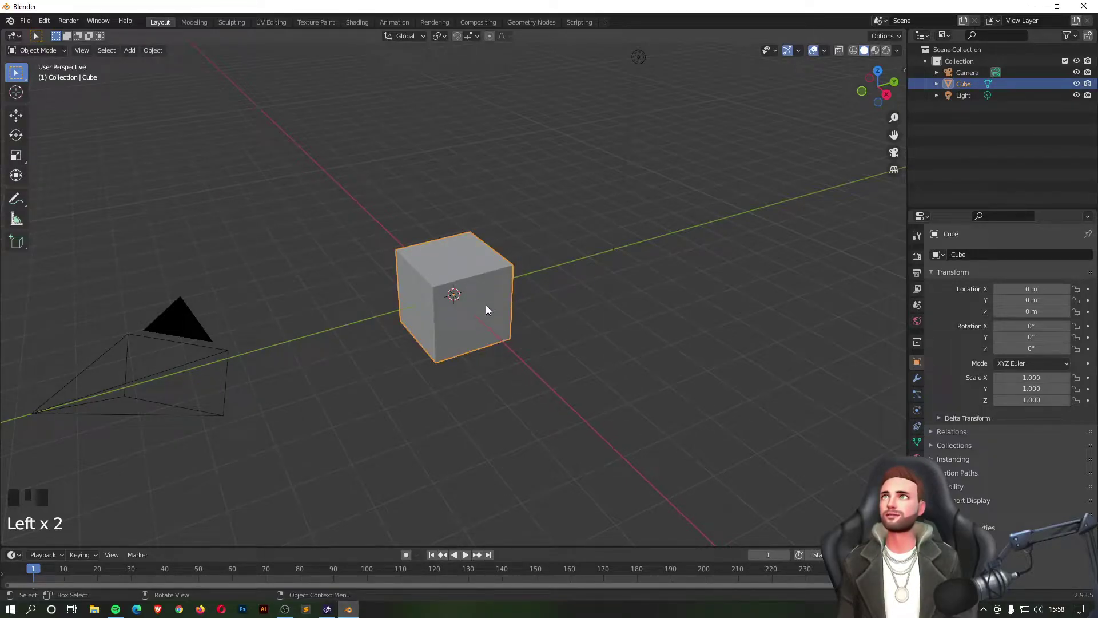
click(480, 267)
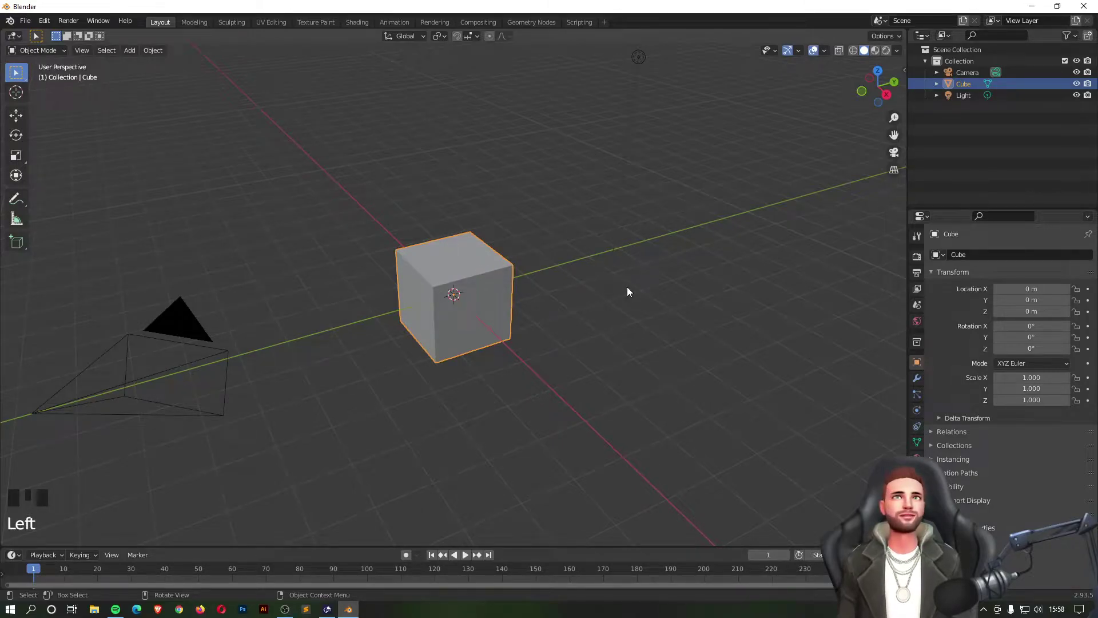
key(Delete)
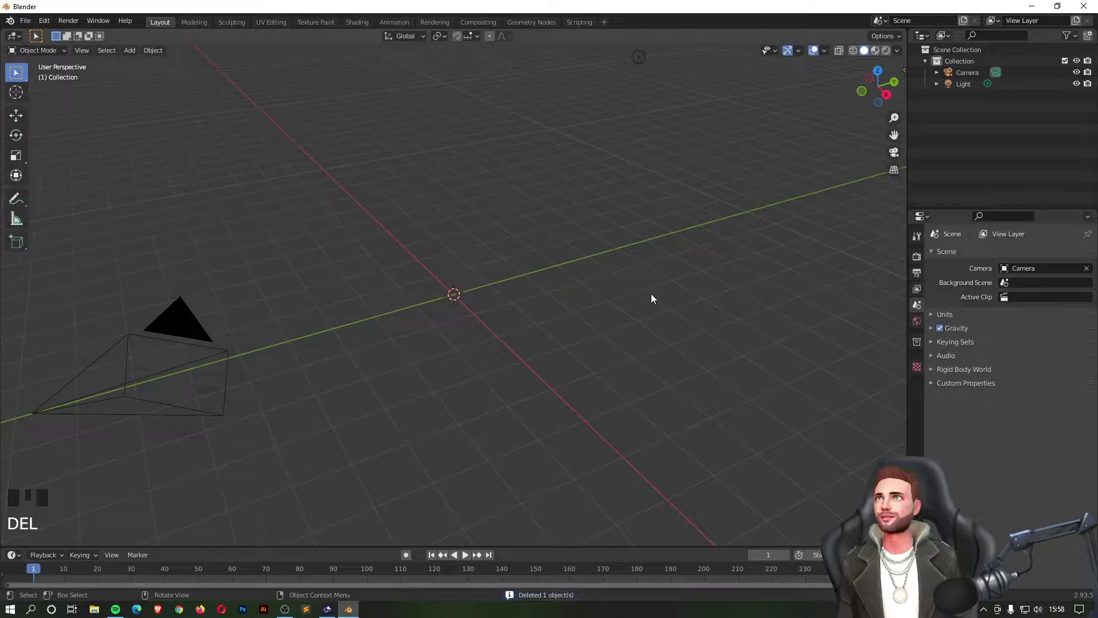
middle_drag(503, 264, 437, 309)
scroll(437, 310, up, 1)
scroll(436, 310, up, 1)
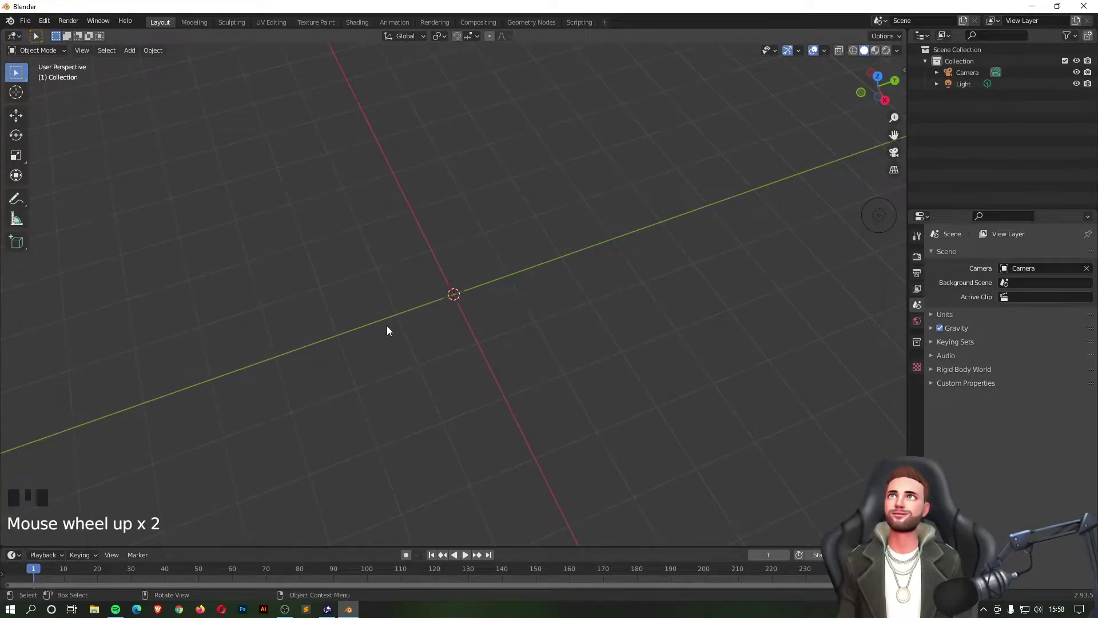
middle_drag(505, 309, 555, 48)
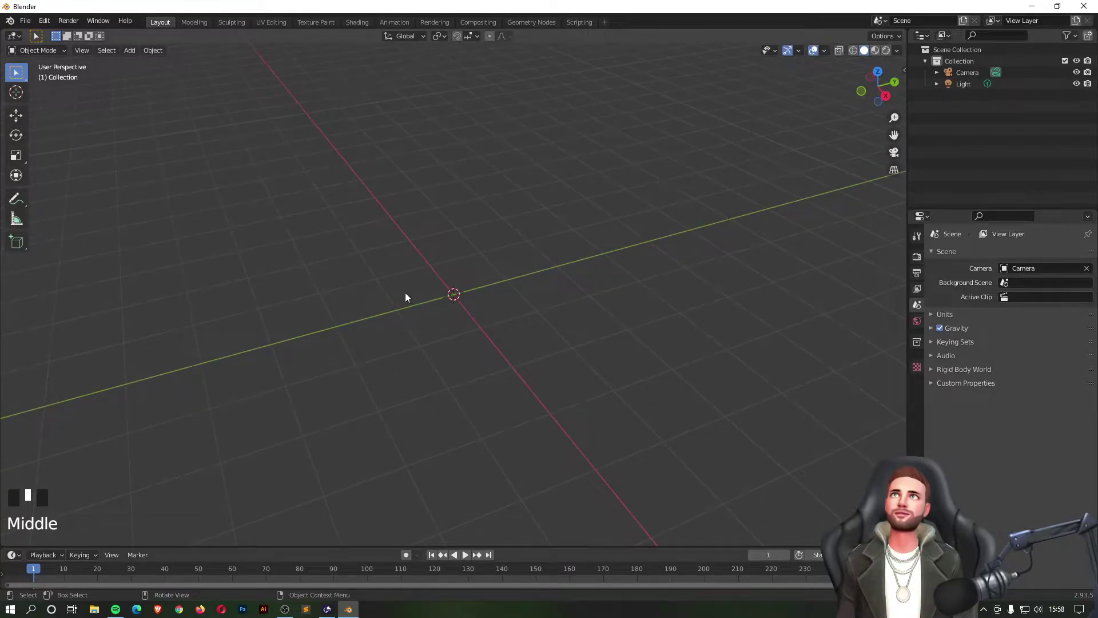
middle_drag(483, 323, 482, 249)
scroll(434, 278, up, 2)
scroll(481, 249, down, 2)
click(503, 278)
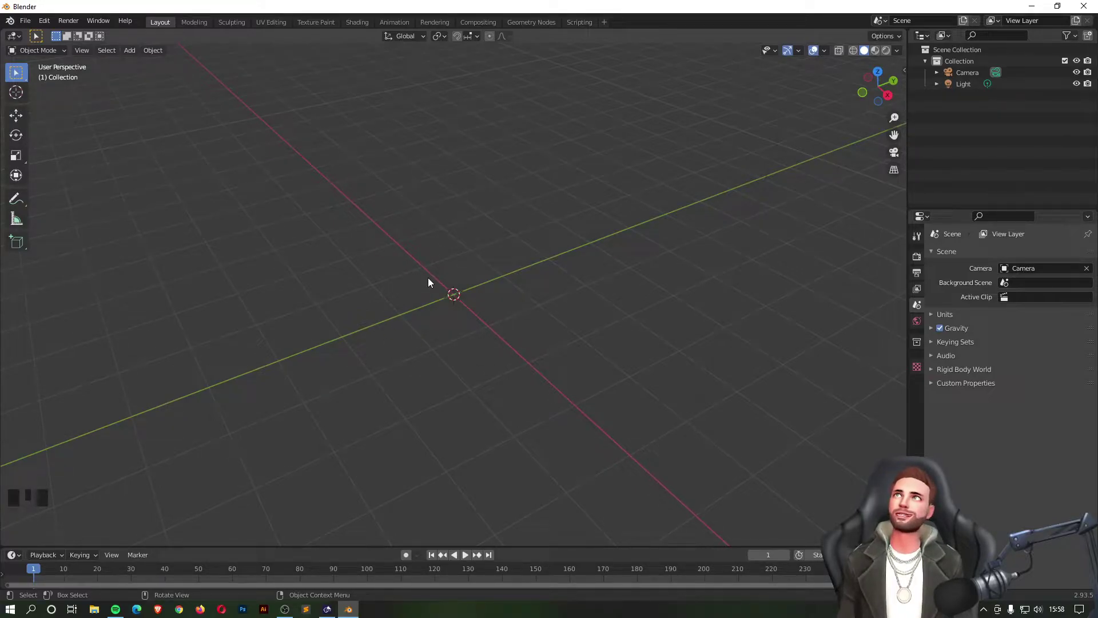
Step: Add a mesh circle at the scene origin
key(shift+a)
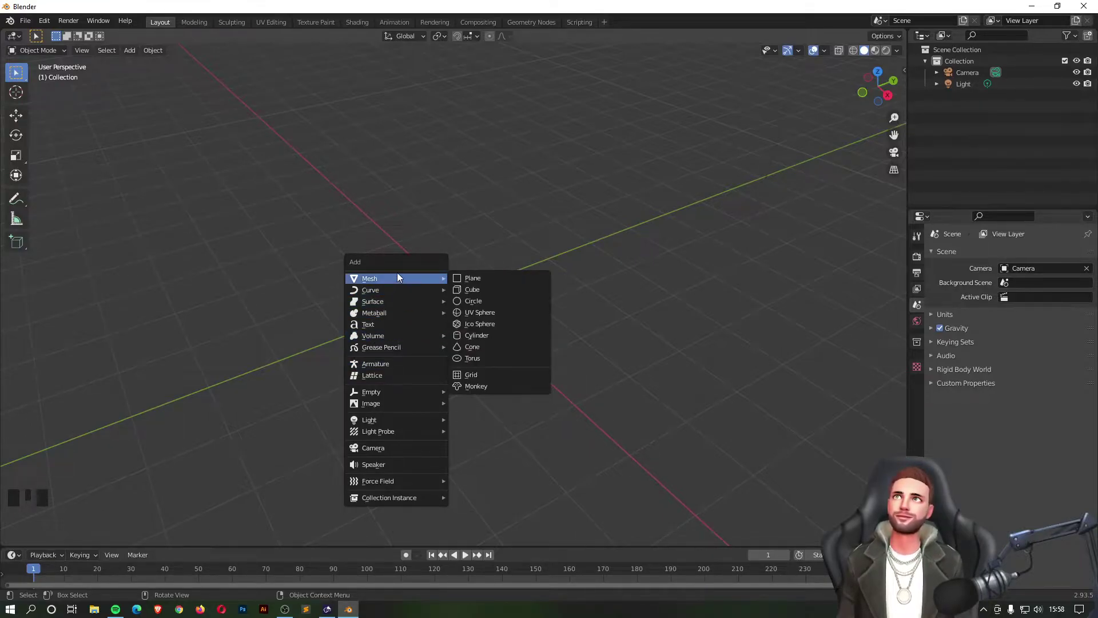
mouse_move(403, 279)
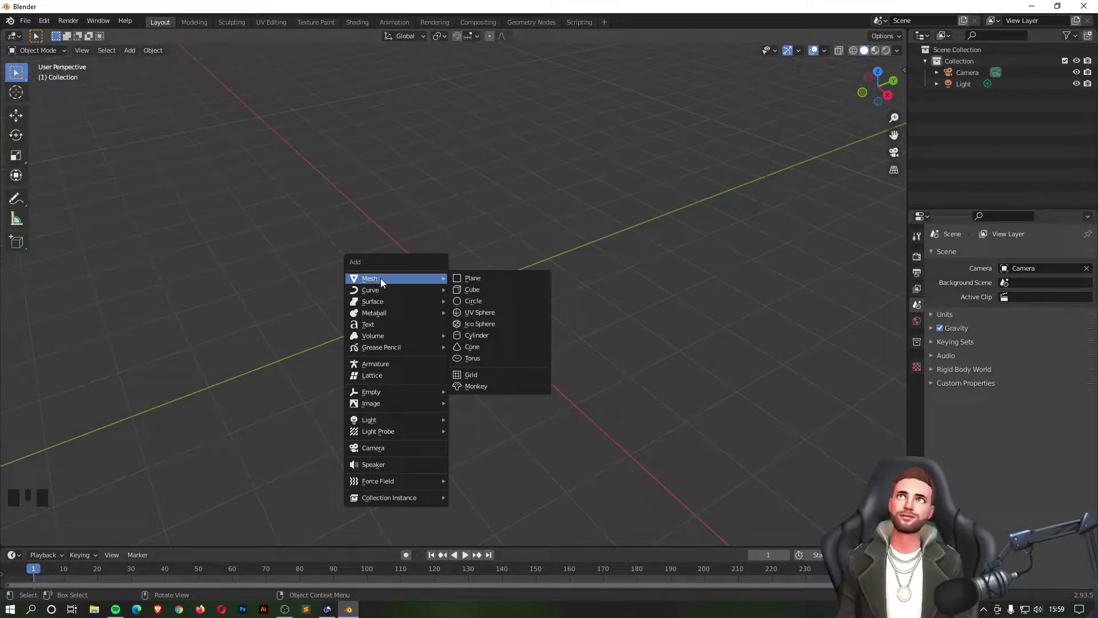
click(481, 300)
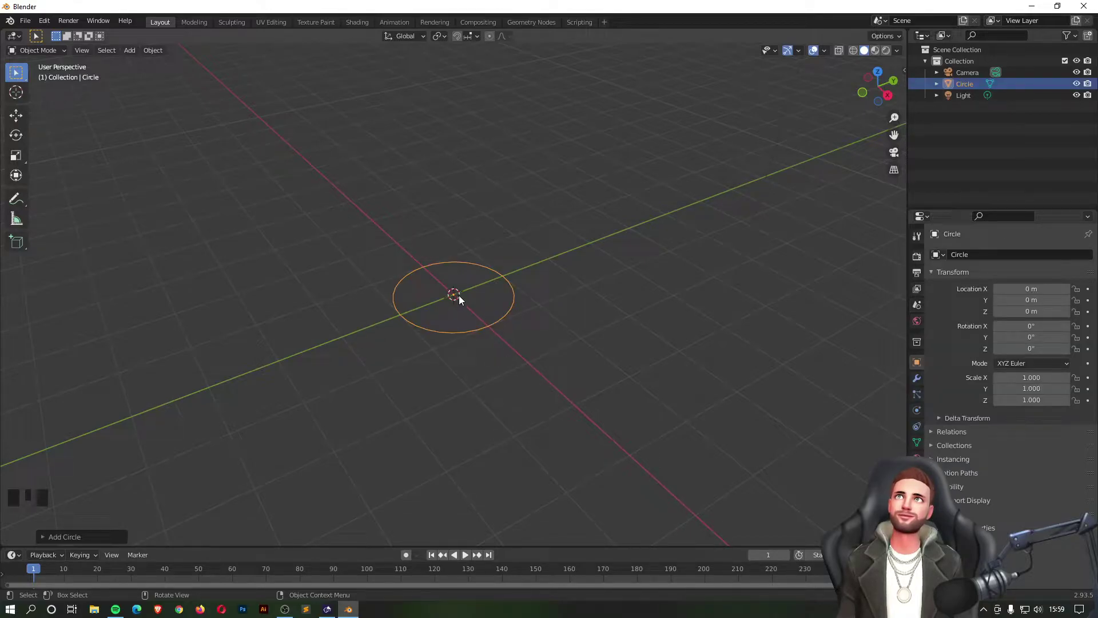
Step: Try moving the circle upward along the Z axis with the Move tool, and undo the move
scroll(456, 298, up, 3)
middle_drag(509, 285, 482, 269)
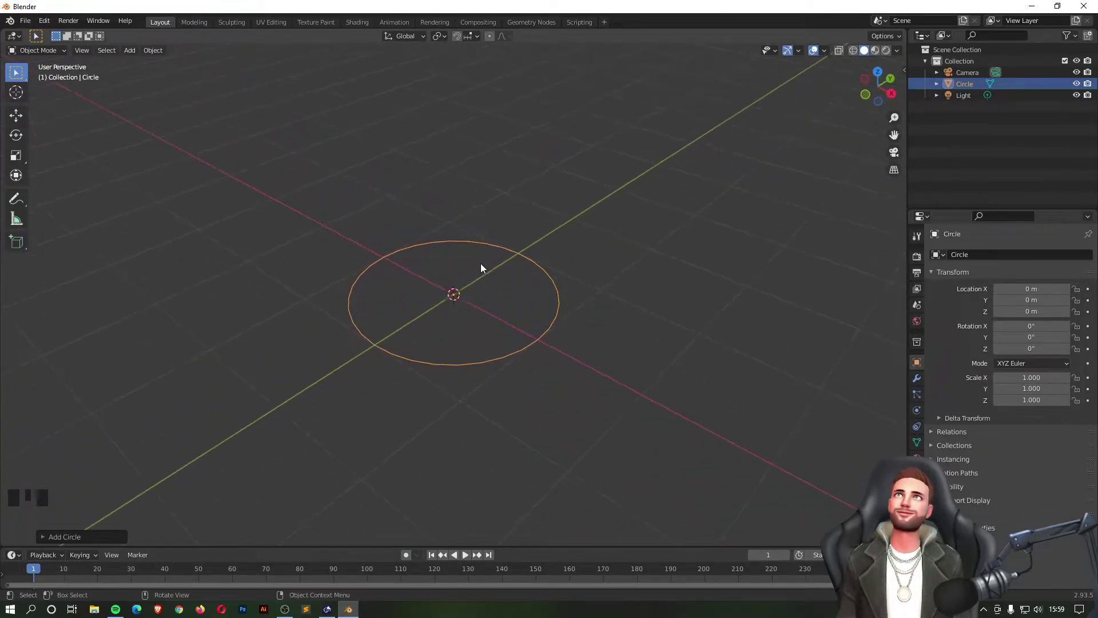
scroll(521, 283, up, 1)
click(16, 115)
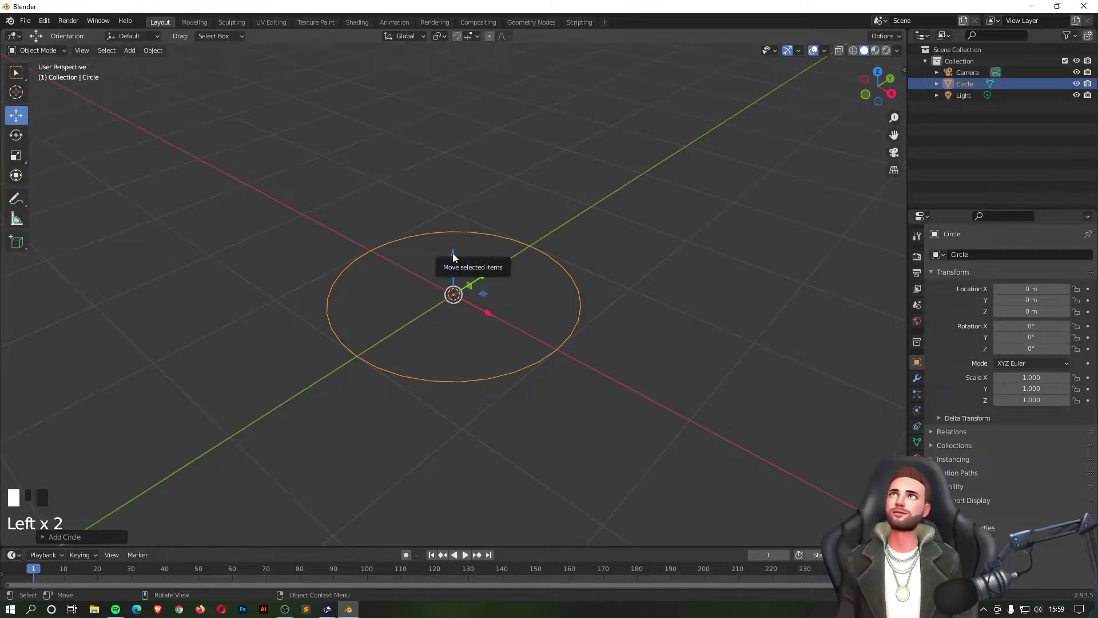
drag(452, 256, 454, 175)
key(ctrl+z)
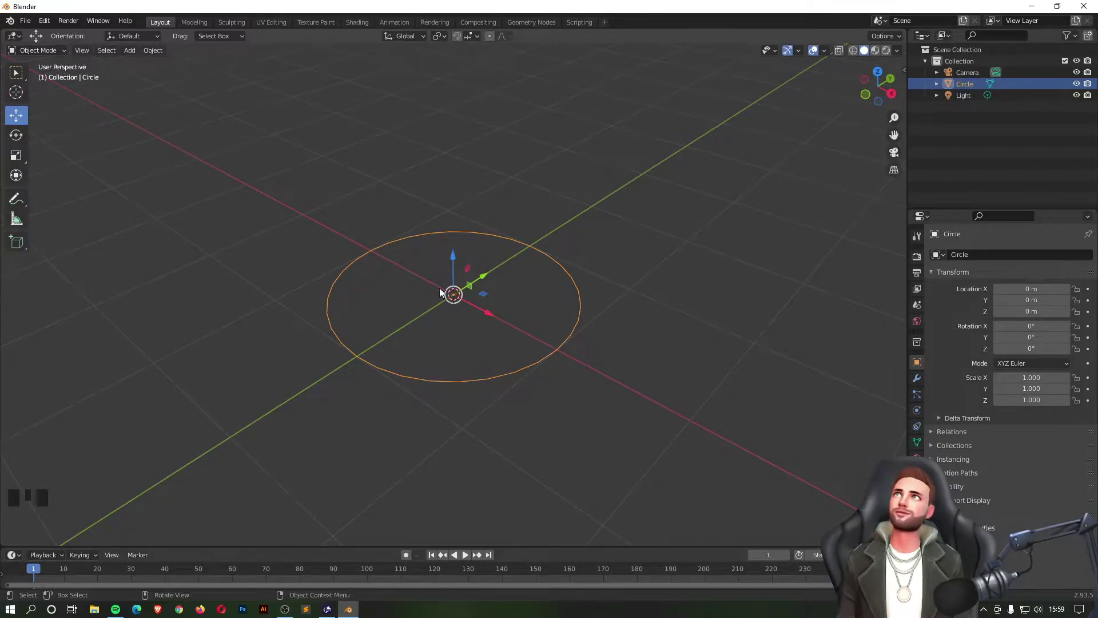
Step: Enter Edit Mode on the circle and switch the selection tool to Select Circle
click(54, 51)
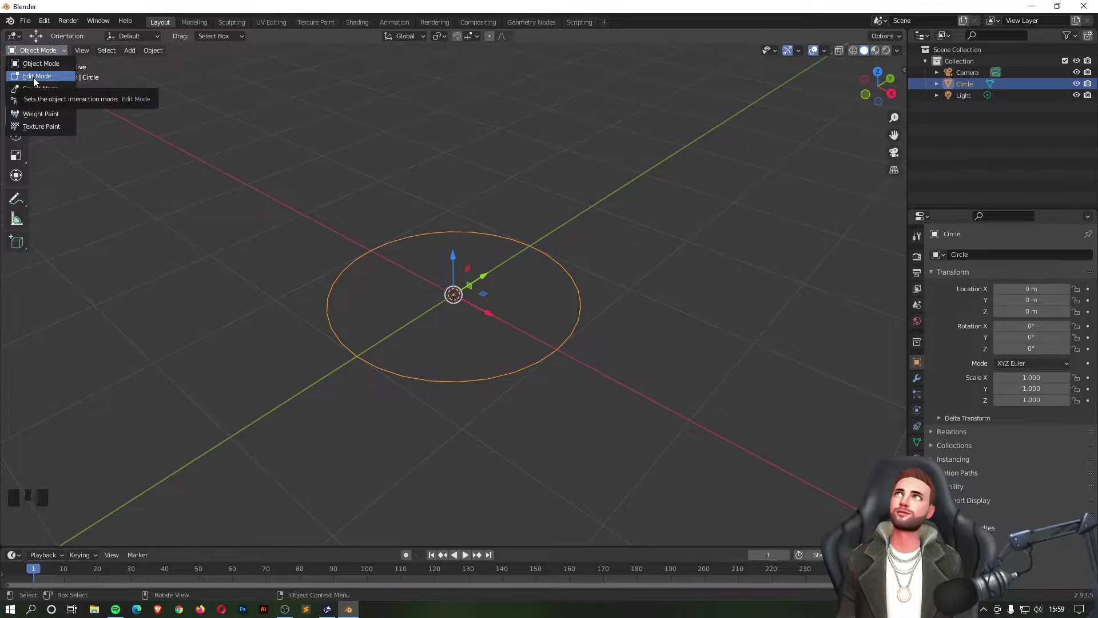
click(34, 77)
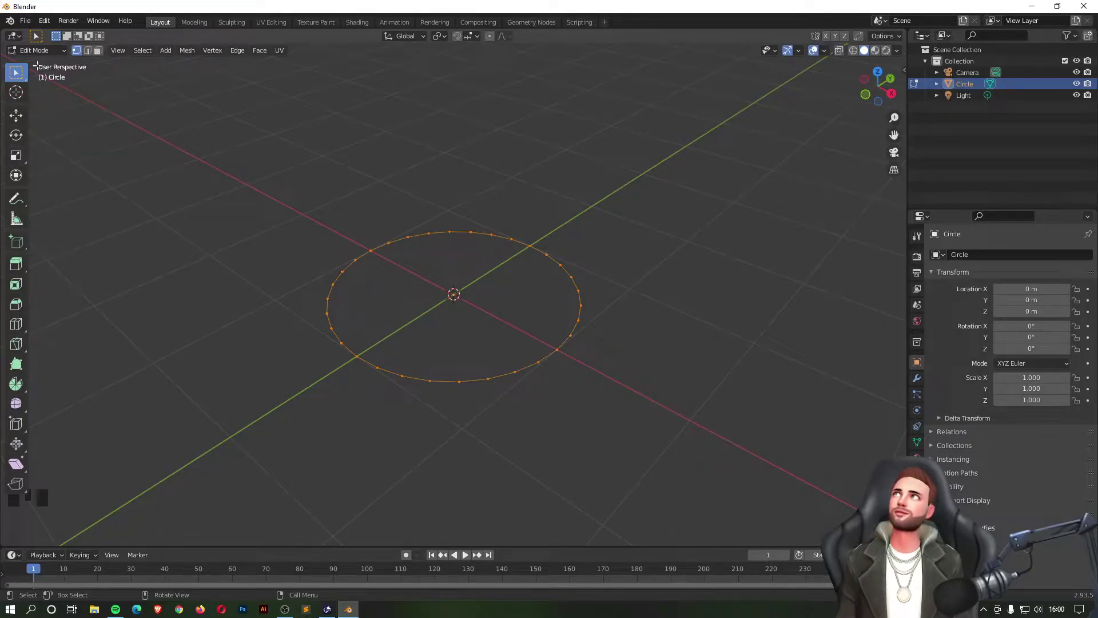
click(20, 77)
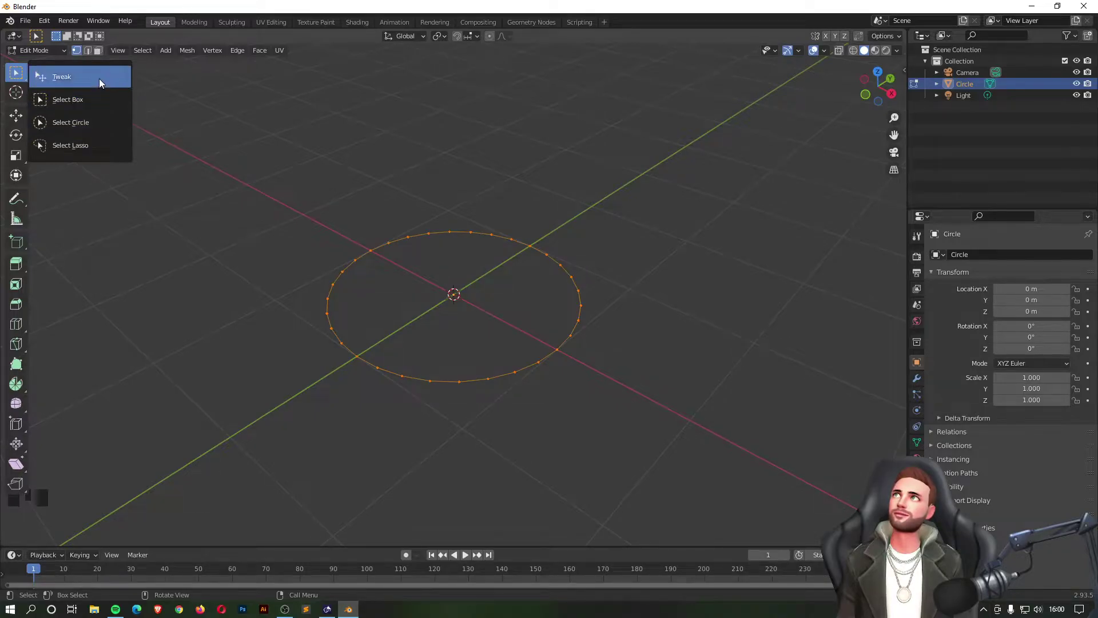
click(108, 98)
click(15, 72)
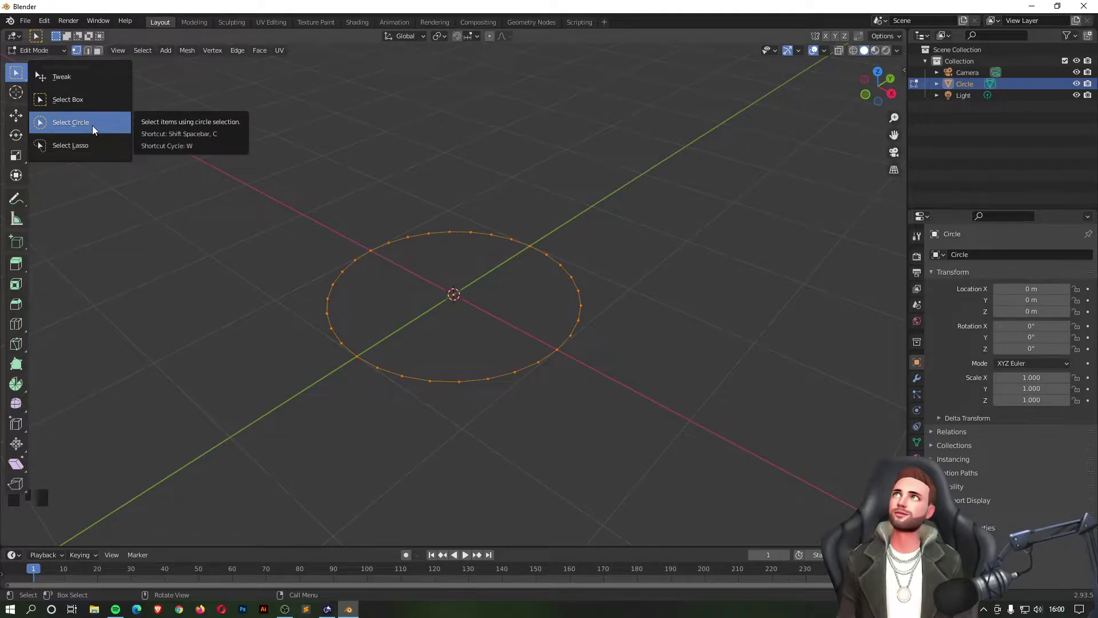
click(92, 123)
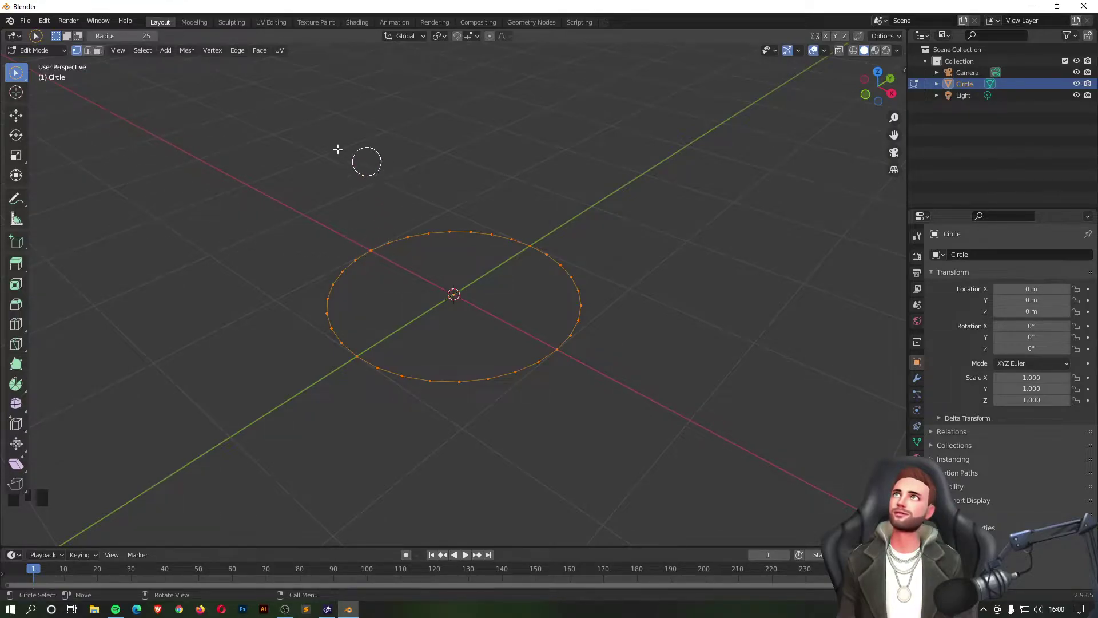
Step: Deselect a few rim vertices with circle selection, try moving the remaining selected vertices up along Z, and undo the move
mouse_move(332, 265)
mouse_down()
mouse_move(566, 233)
mouse_move(583, 417)
mouse_move(345, 297)
mouse_move(313, 348)
mouse_move(645, 305)
mouse_up()
mouse_move(540, 243)
mouse_down()
mouse_move(584, 338)
mouse_move(434, 375)
mouse_move(314, 277)
mouse_move(444, 233)
mouse_move(510, 300)
mouse_move(405, 339)
mouse_up()
key(Escape)
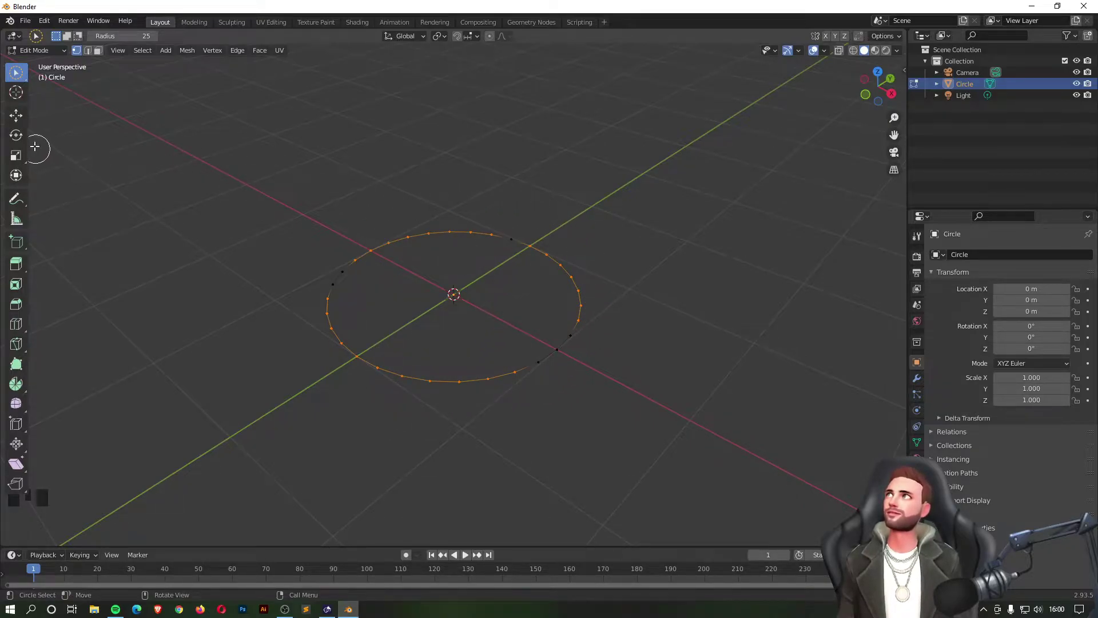
click(16, 116)
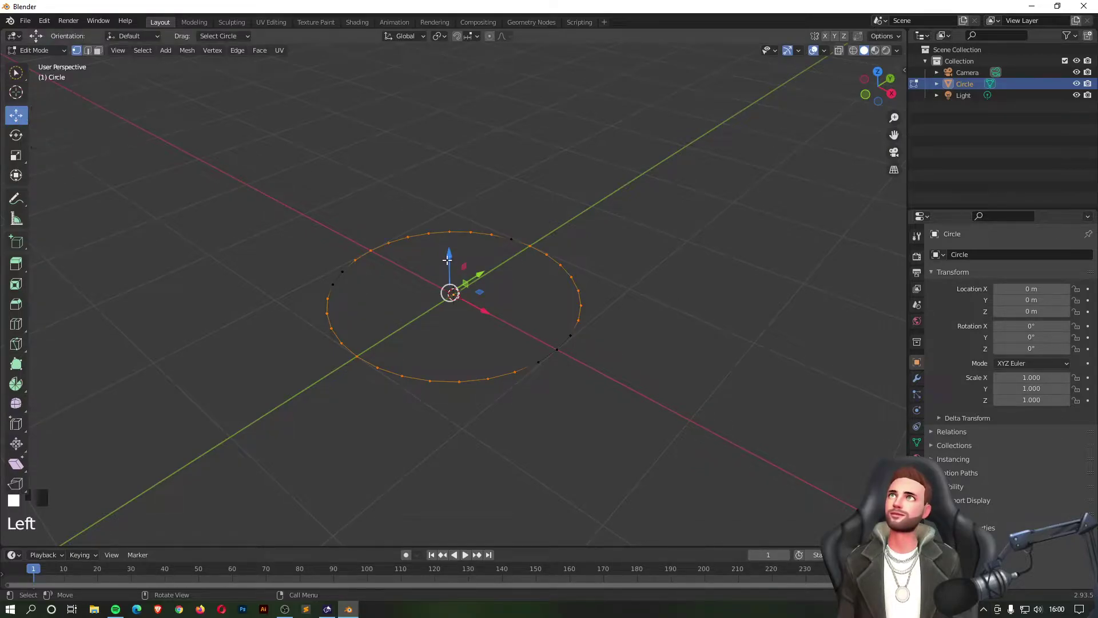
drag(450, 260, 449, 216)
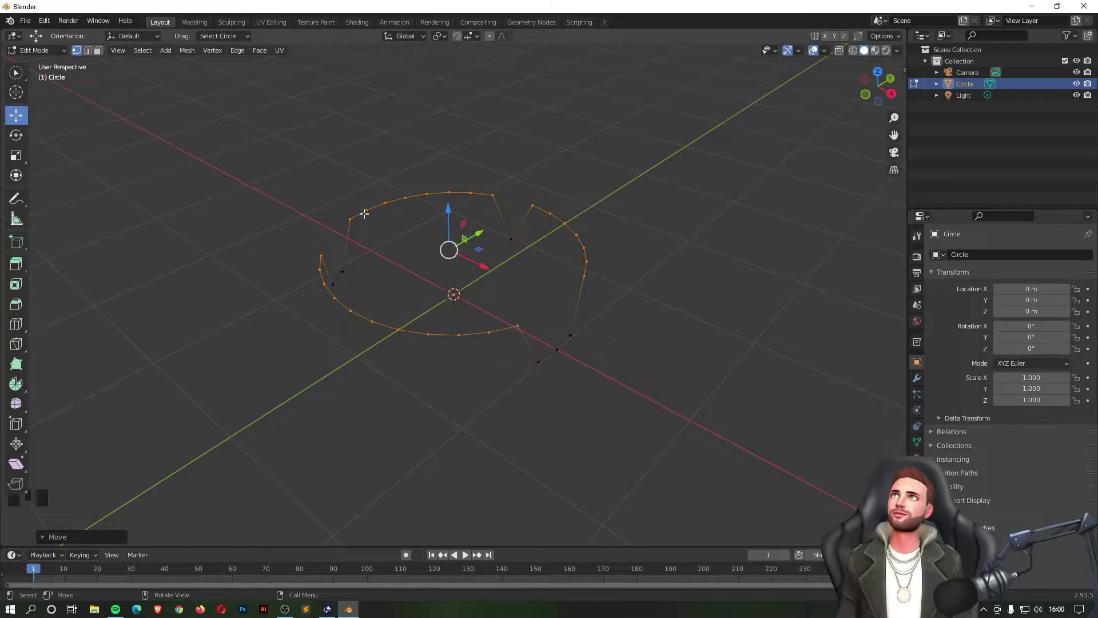
key(ctrl+z)
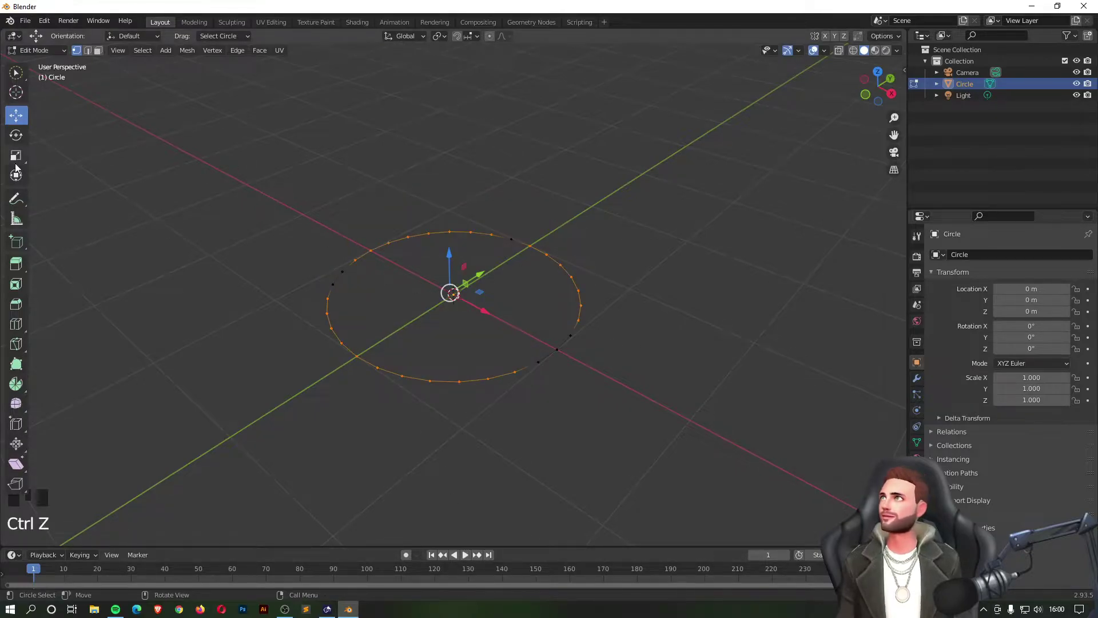
Step: Switch the selection tool to Select Box, box-select all of the circle's vertices and fill them with a face
click(15, 74)
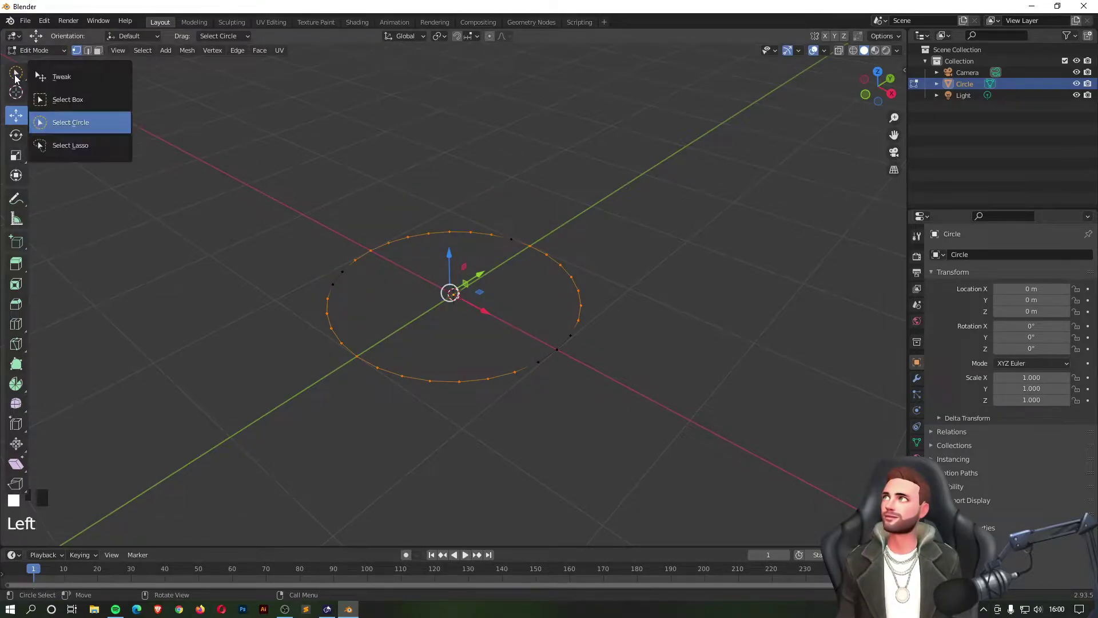
click(63, 101)
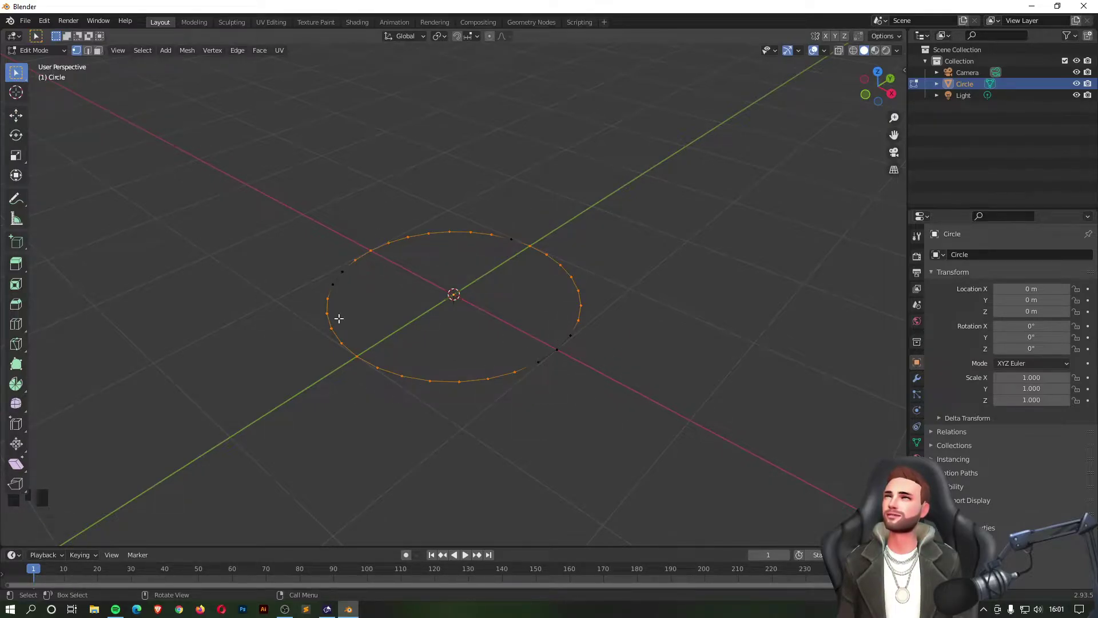
drag(279, 198, 605, 421)
middle_drag(633, 206, 505, 260)
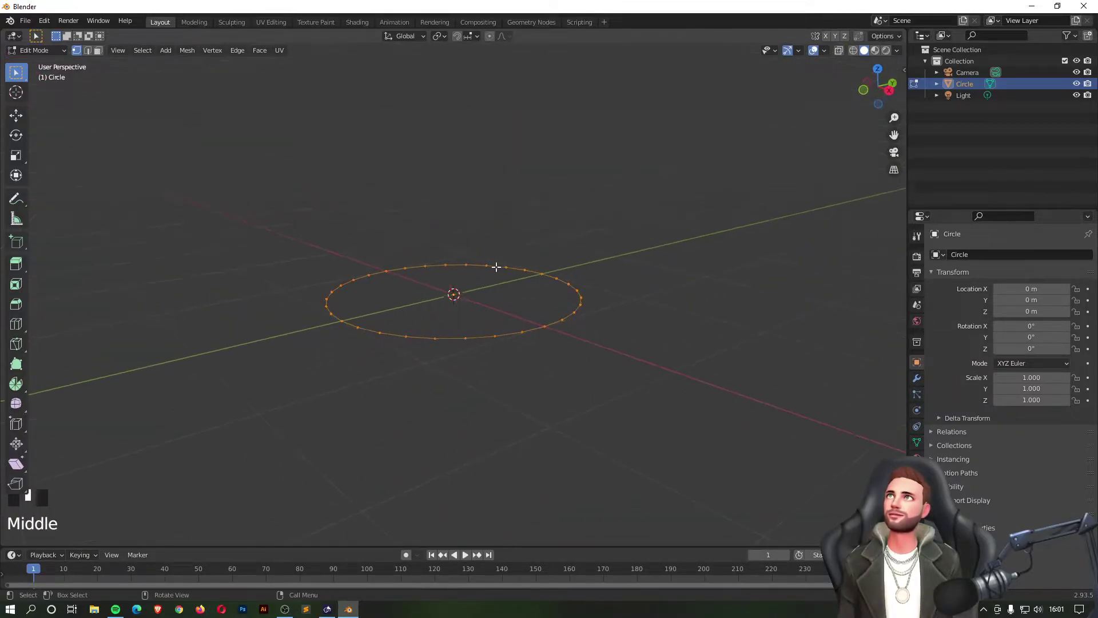
scroll(467, 305, up, 2)
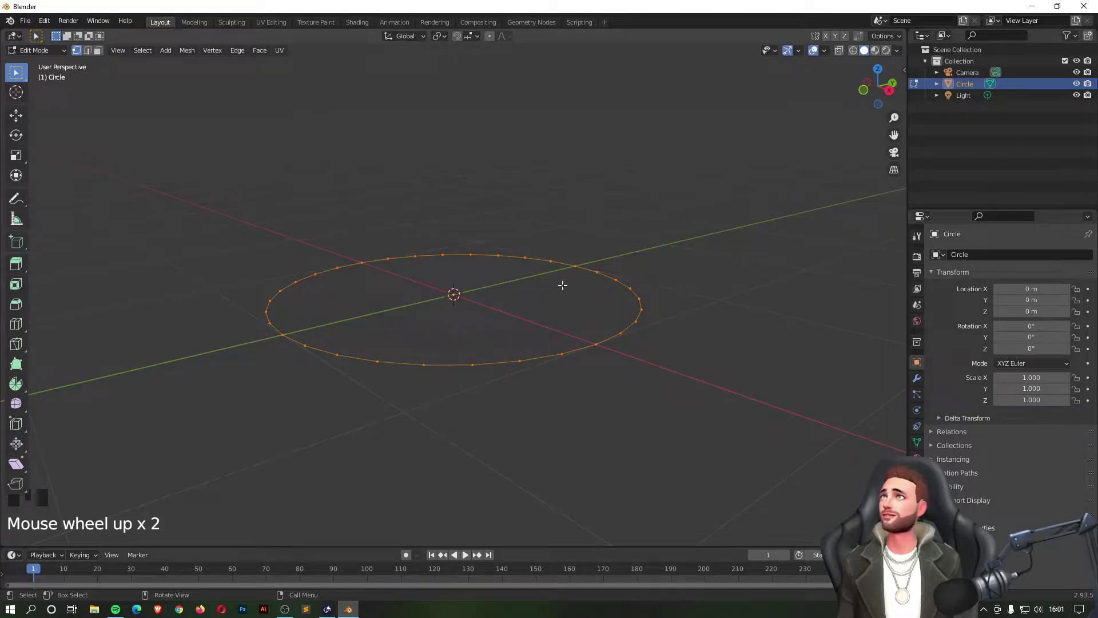
middle_drag(247, 204, 269, 243)
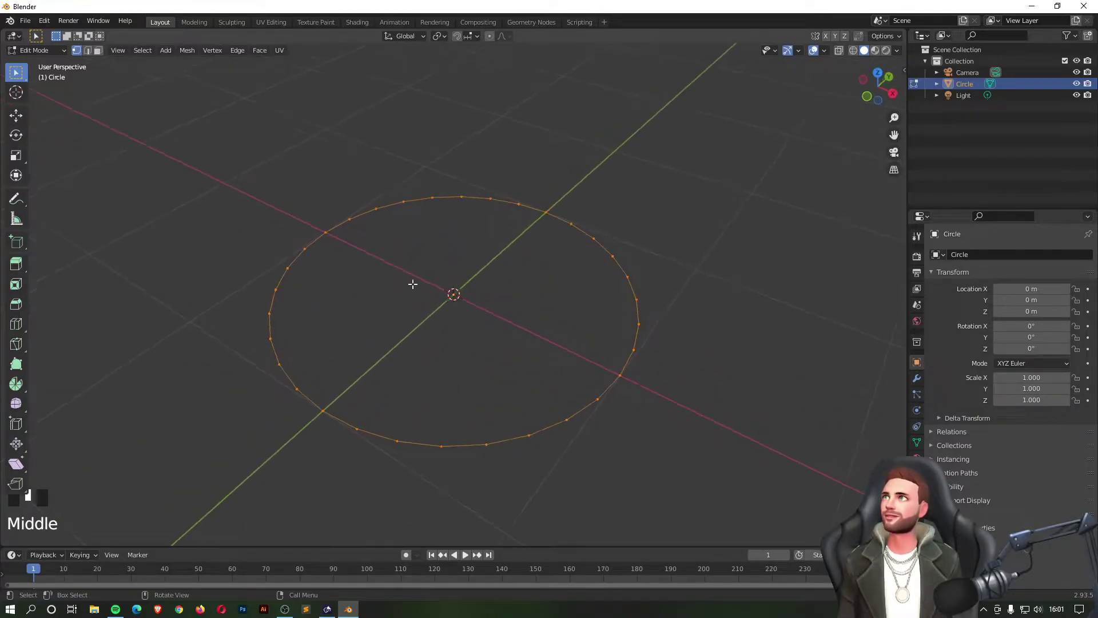
click(564, 167)
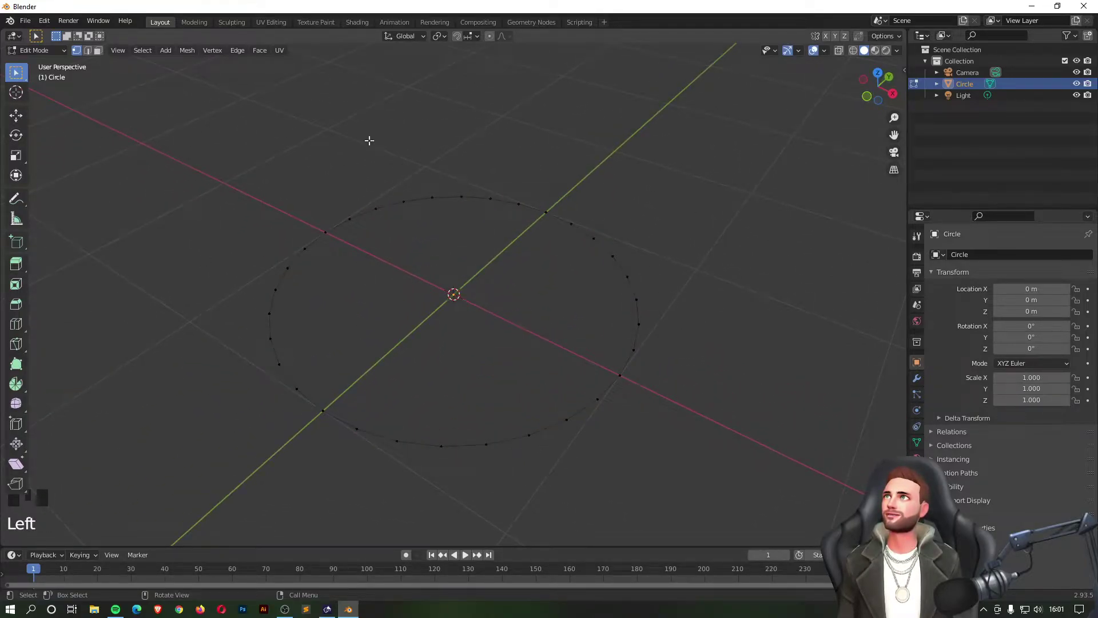
drag(145, 132, 790, 522)
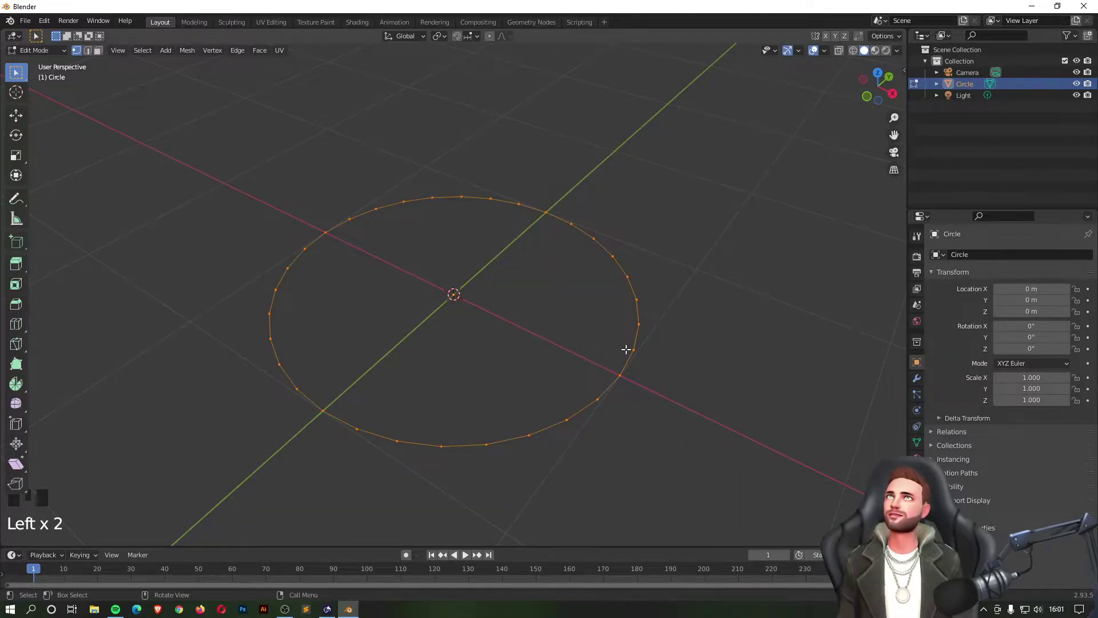
key(f)
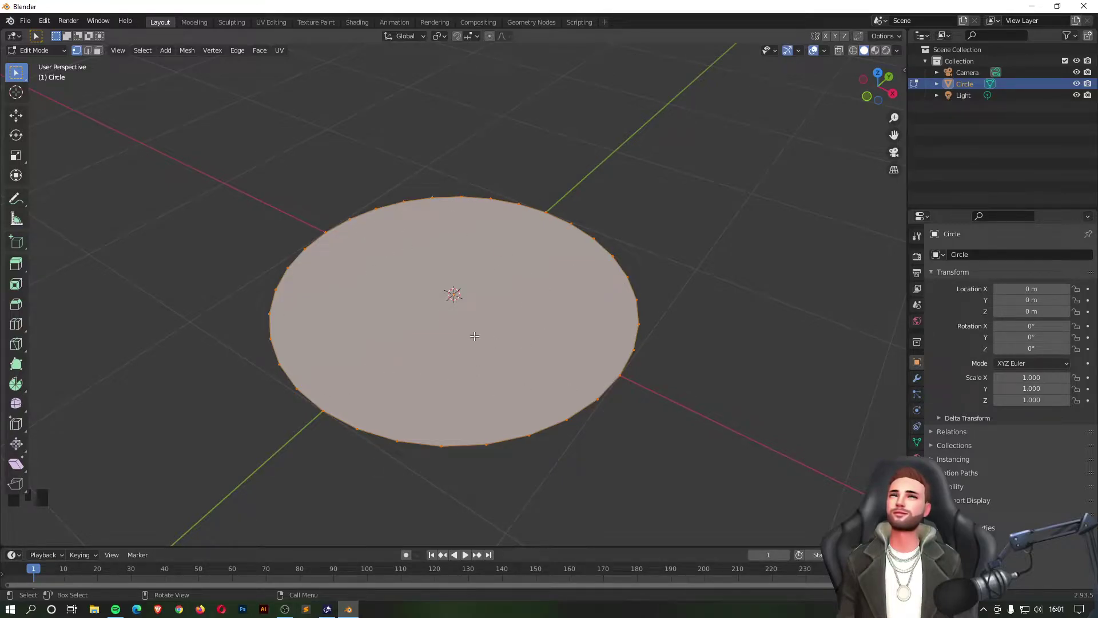
Step: Box-select the disc's rear rim vertices, then switch to edge select mode and box-select the front rim edges
scroll(402, 169, down, 3)
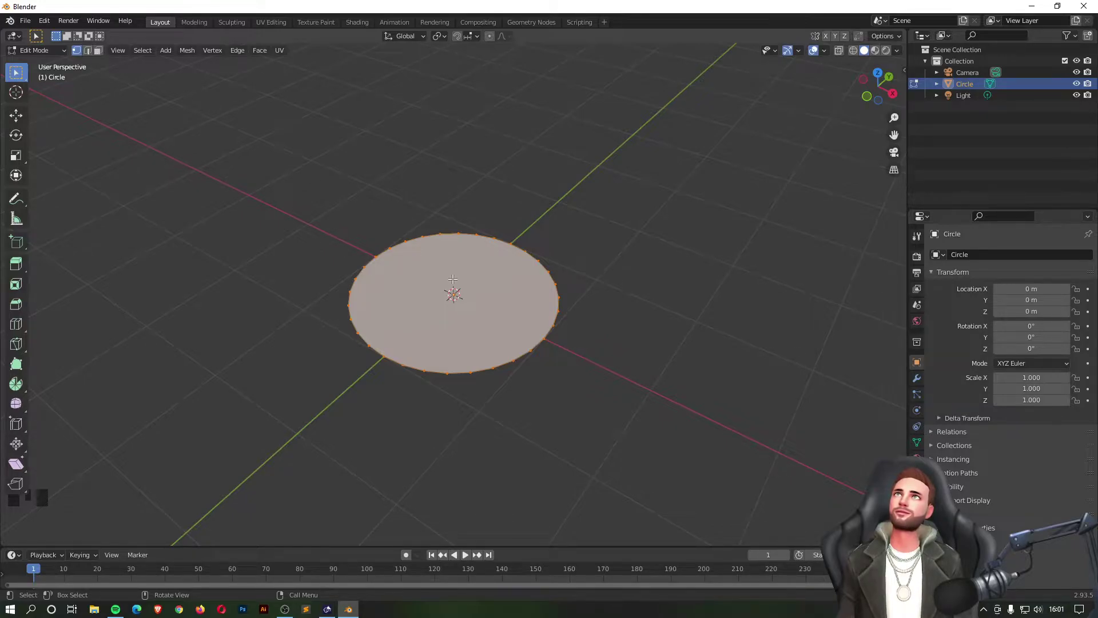
drag(312, 124, 552, 309)
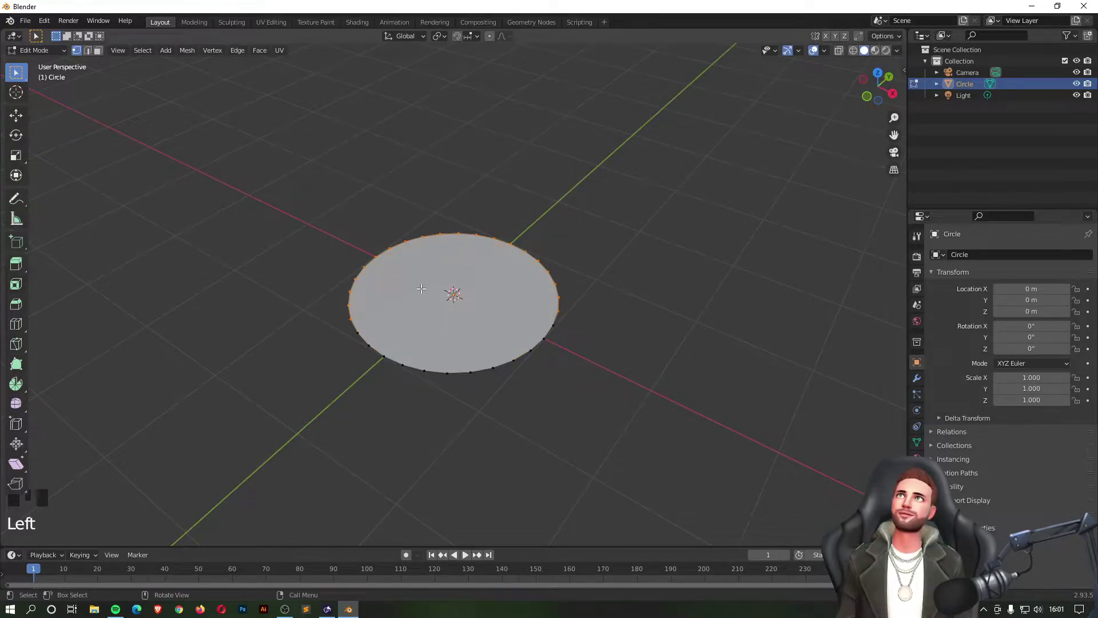
click(87, 50)
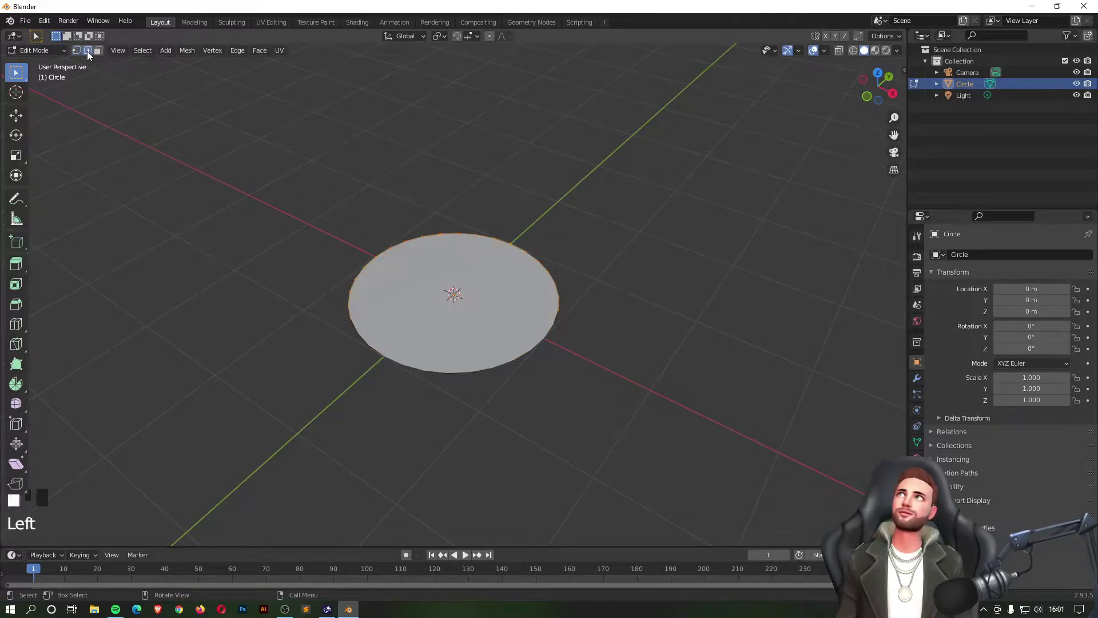
drag(541, 412, 391, 346)
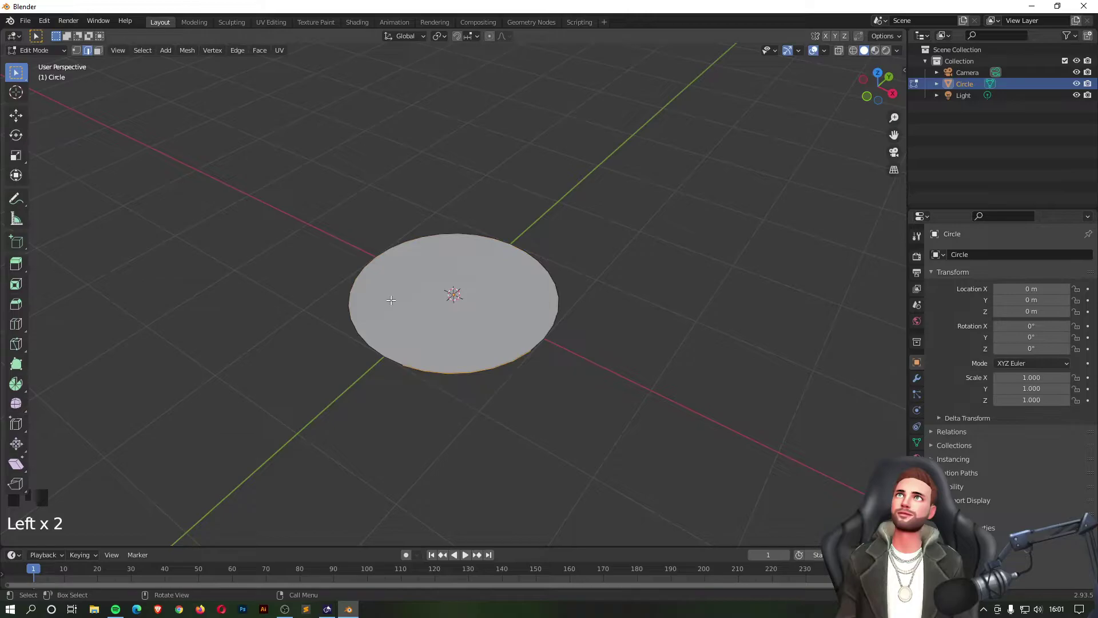
scroll(480, 393, up, 5)
scroll(480, 393, down, 1)
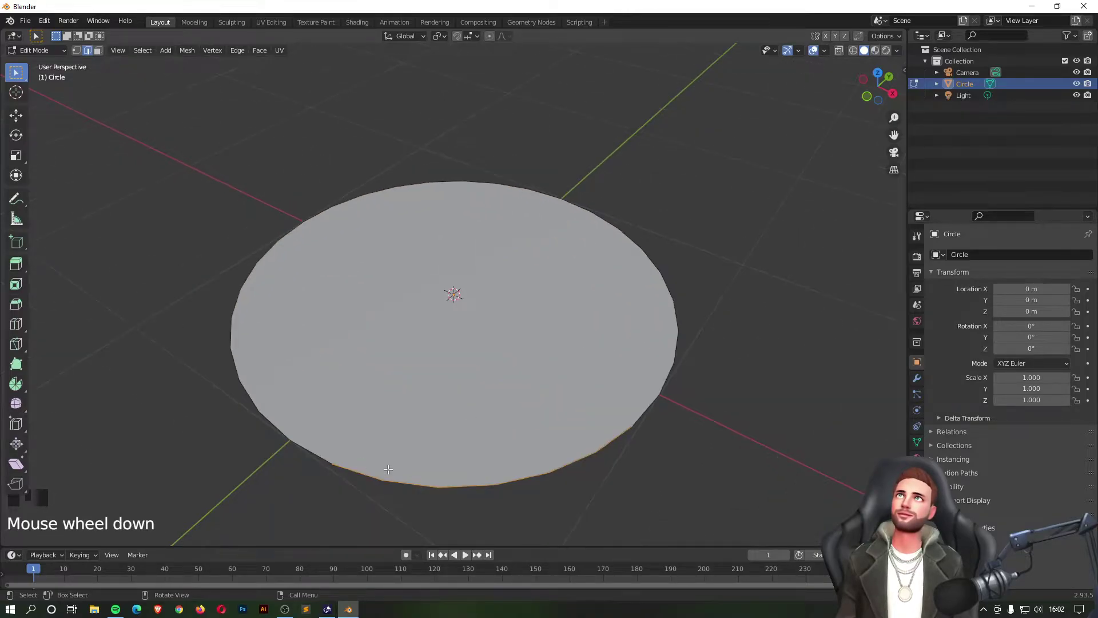
Step: Switch to face select mode and select the disc's face
click(98, 50)
click(509, 354)
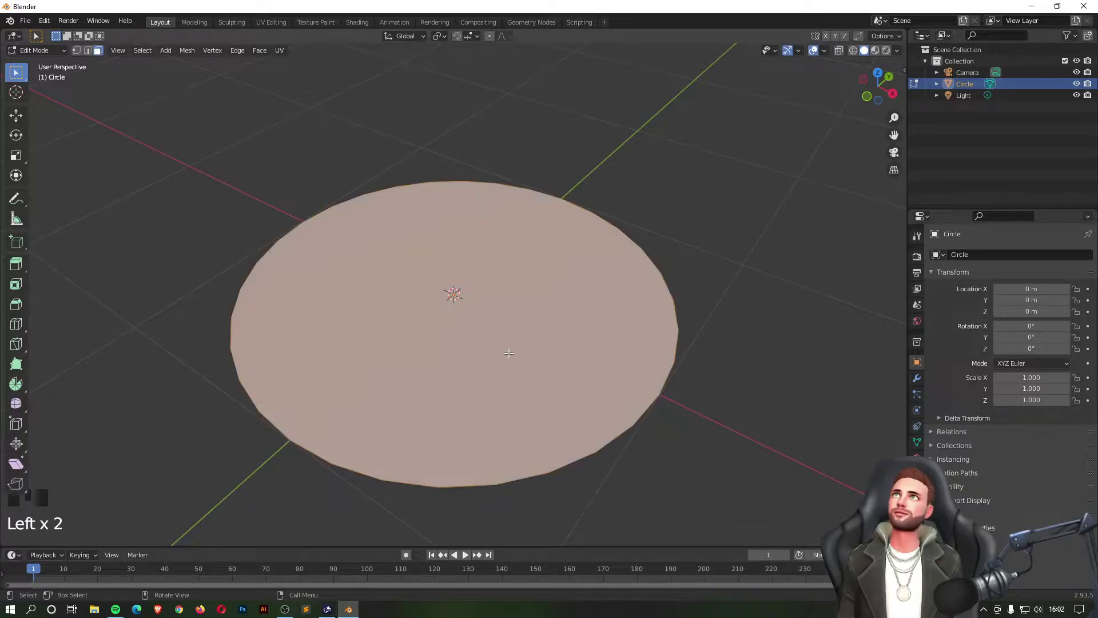
mouse_move(486, 346)
middle_down()
mouse_move(453, 279)
mouse_move(482, 335)
middle_up()
scroll(481, 334, down, 1)
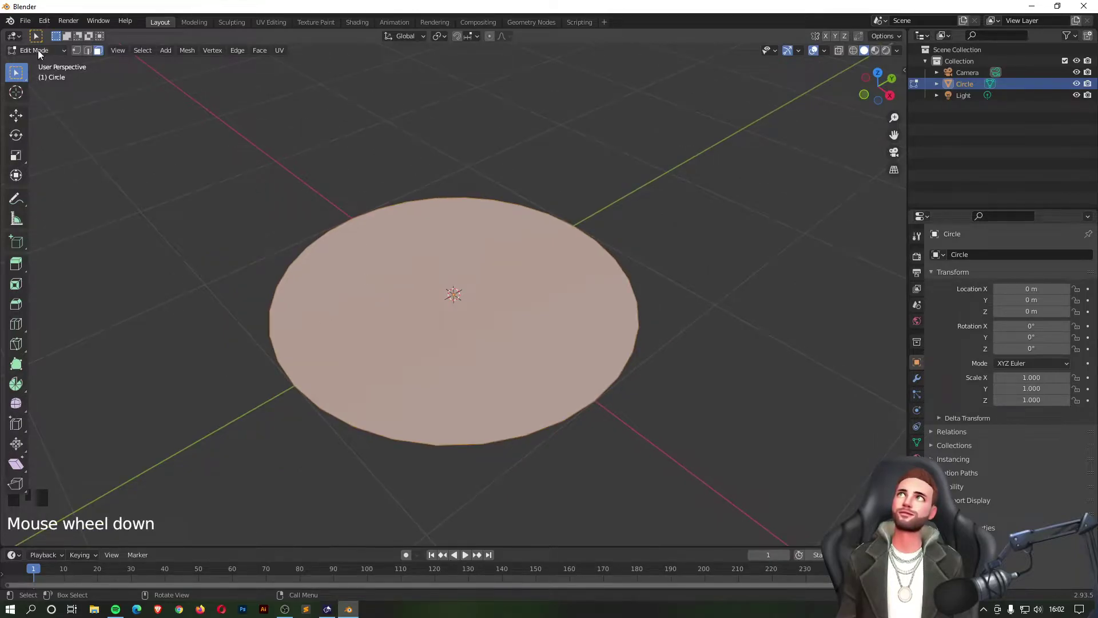
Step: Cycle through the vertex, edge and face select modes, ending in face select, and clear the selection
click(76, 50)
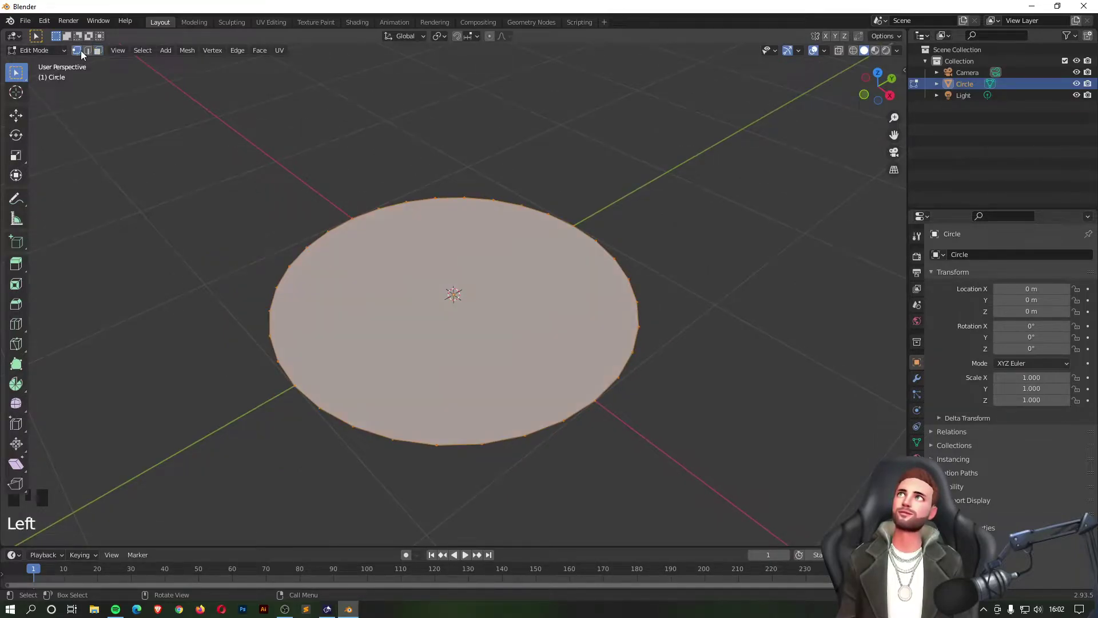
click(87, 51)
click(97, 51)
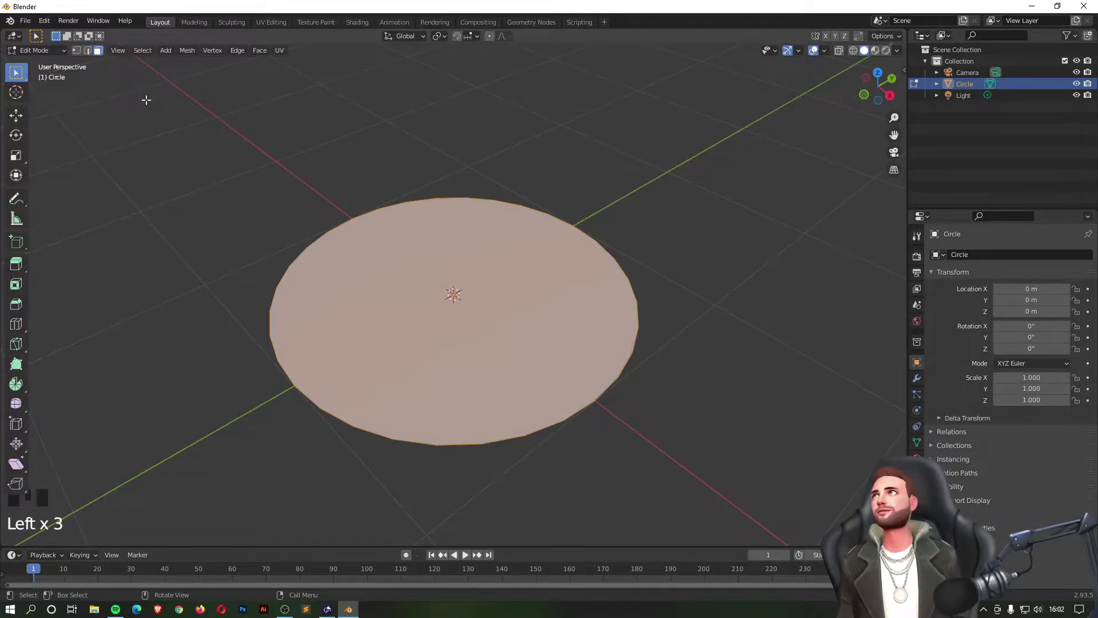
click(345, 137)
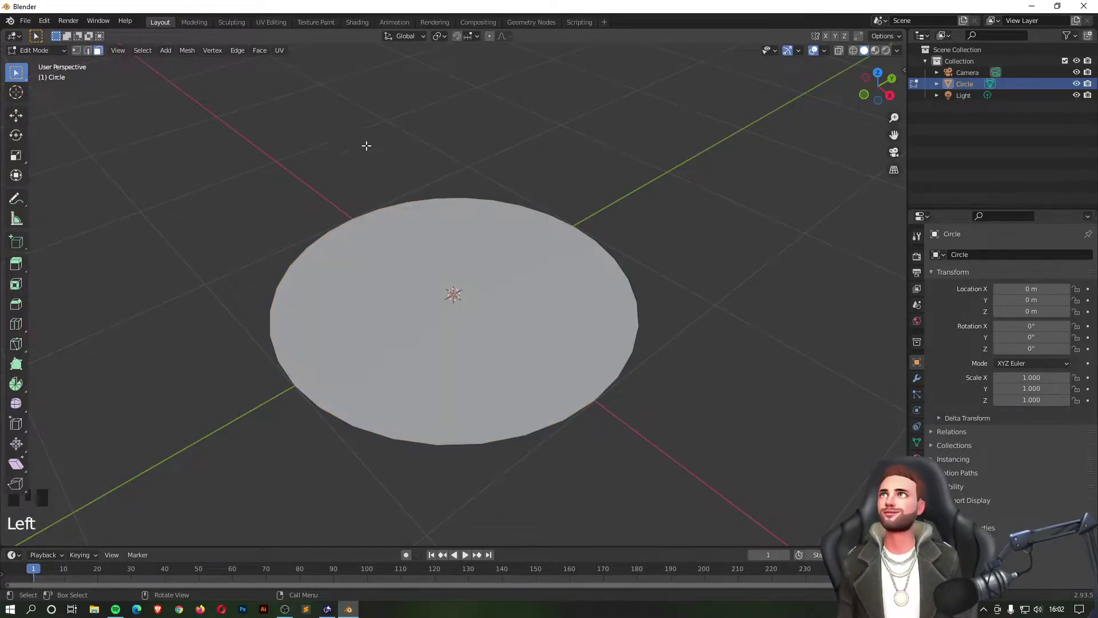
Step: View the disc in wireframe shading, then return the viewport to solid shading
scroll(387, 147, down, 4)
scroll(383, 147, up, 3)
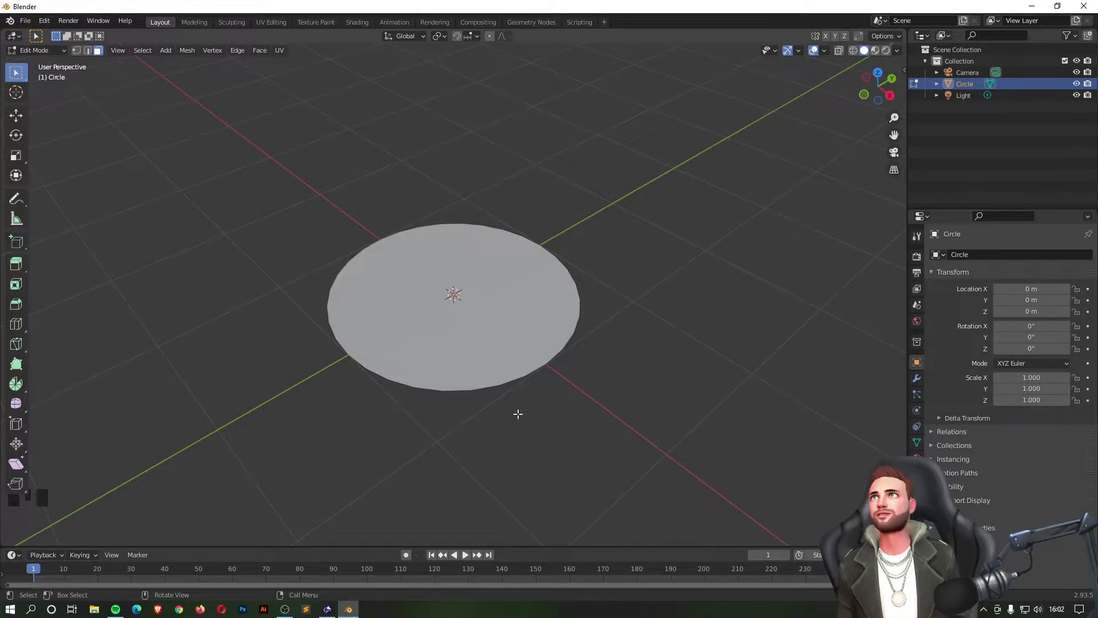
click(854, 50)
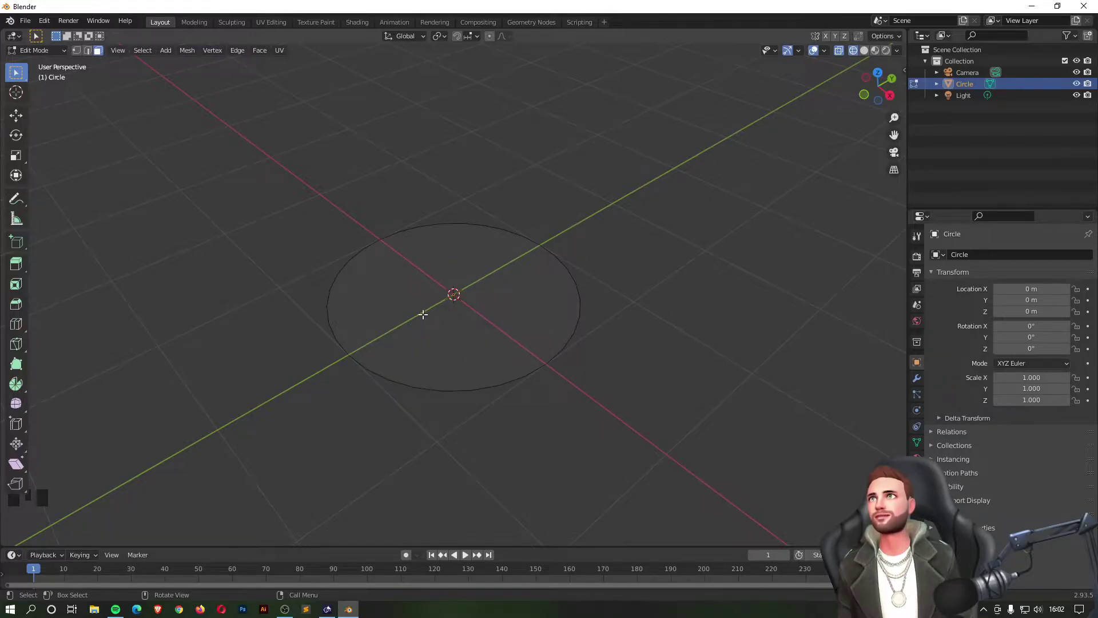
middle_drag(758, 177, 646, 238)
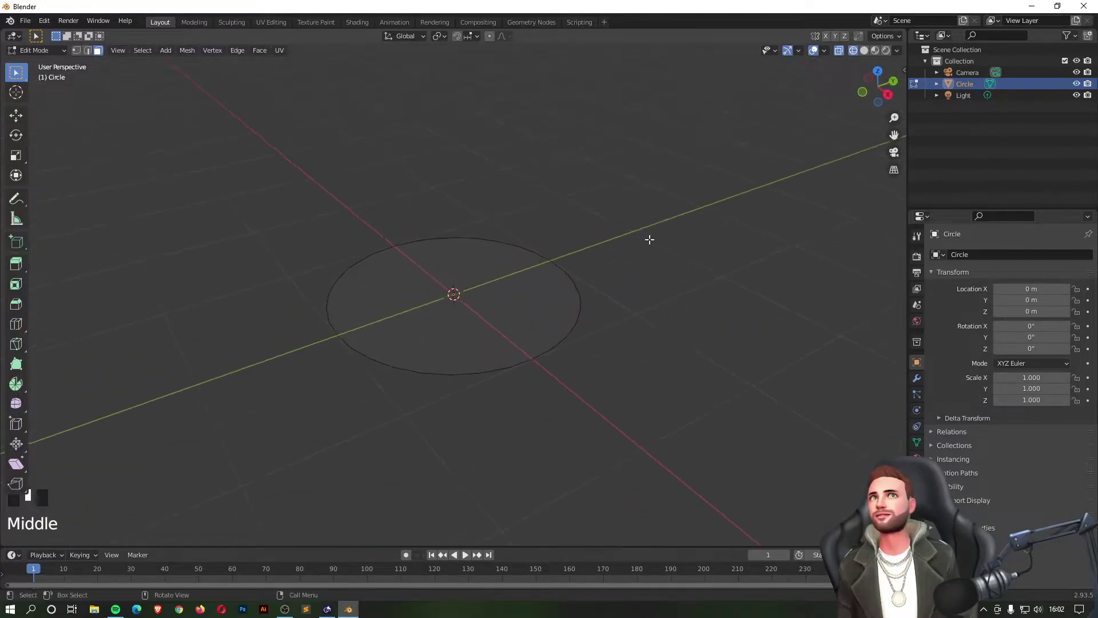
click(864, 51)
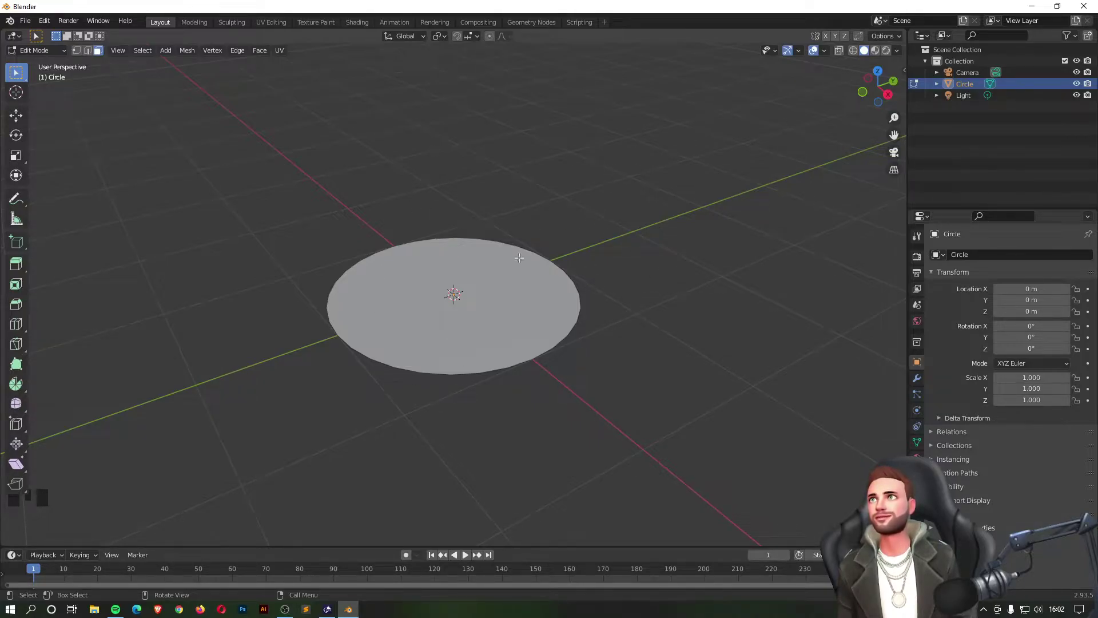
Step: View the disc in Material Preview shading and then in Rendered shading from several angles
click(874, 50)
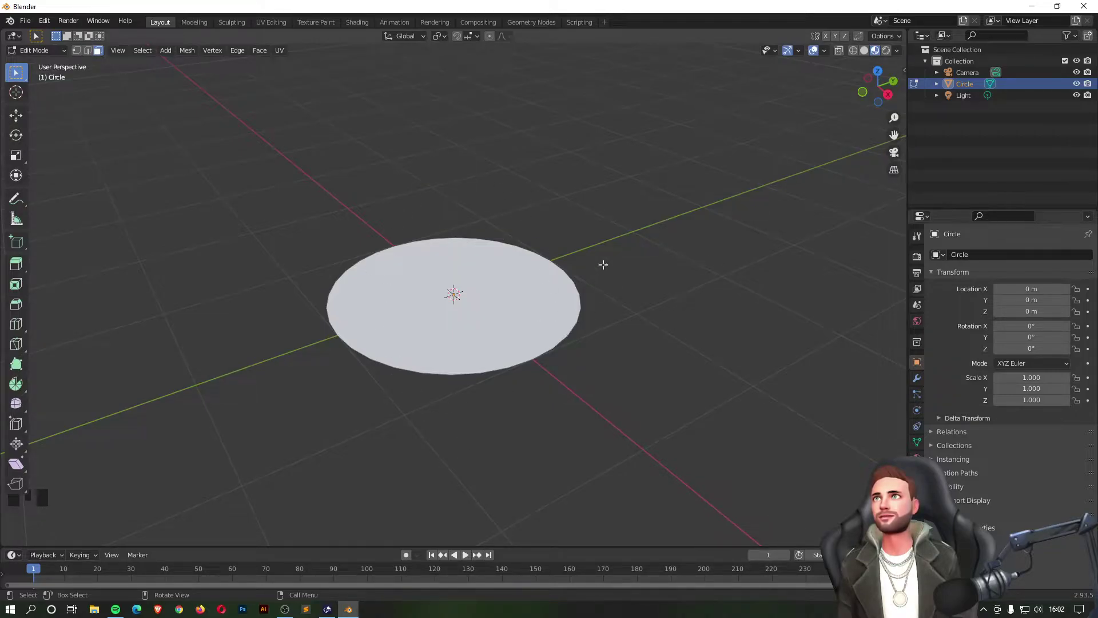
click(884, 53)
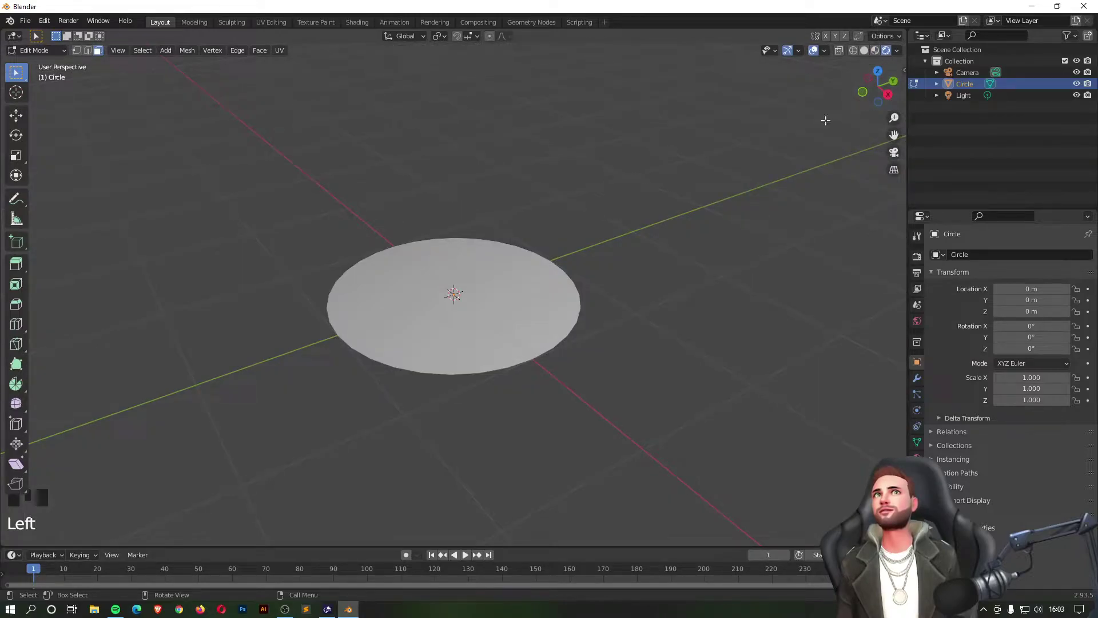
mouse_move(575, 225)
middle_down()
mouse_move(555, 255)
mouse_move(505, 258)
mouse_move(505, 215)
mouse_move(564, 201)
mouse_move(604, 209)
mouse_move(578, 223)
mouse_move(560, 211)
middle_up()
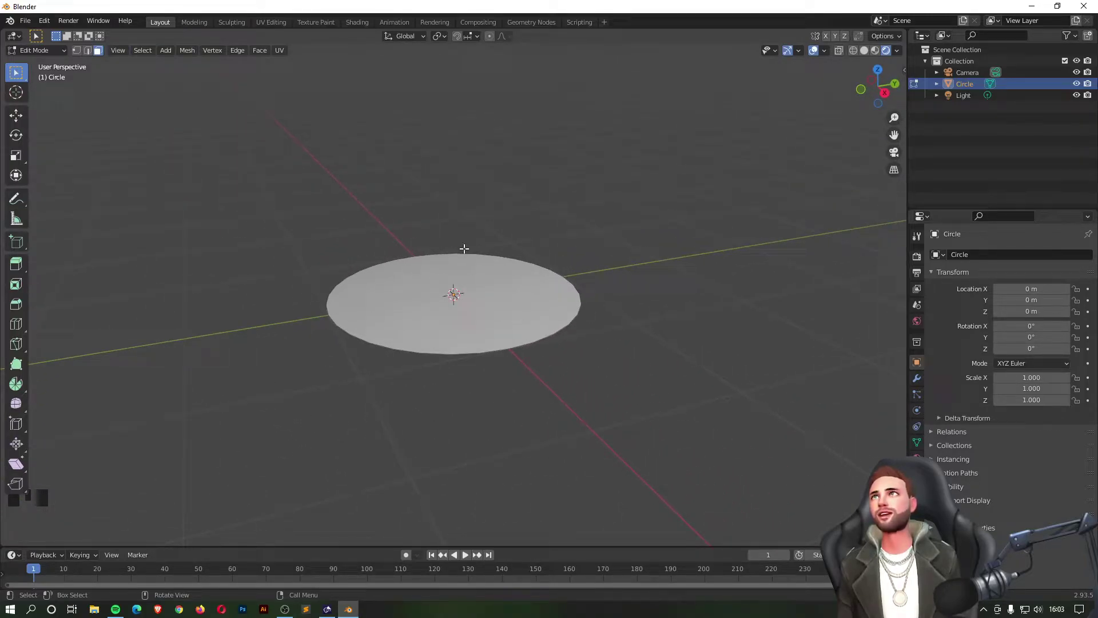
middle_drag(417, 198, 447, 212)
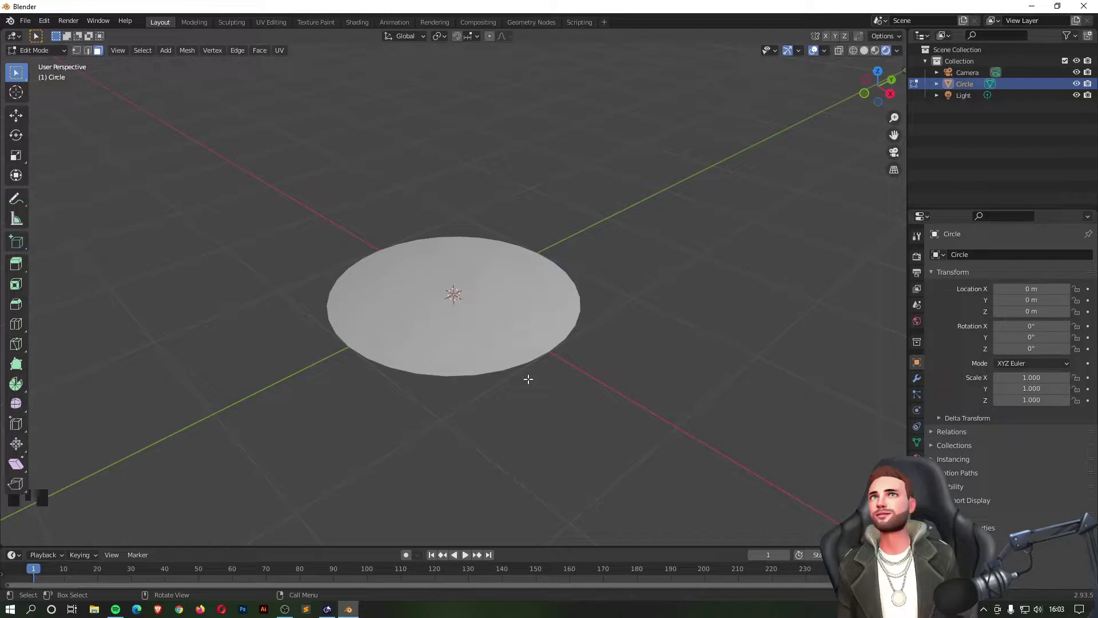
middle_drag(522, 343, 794, 208)
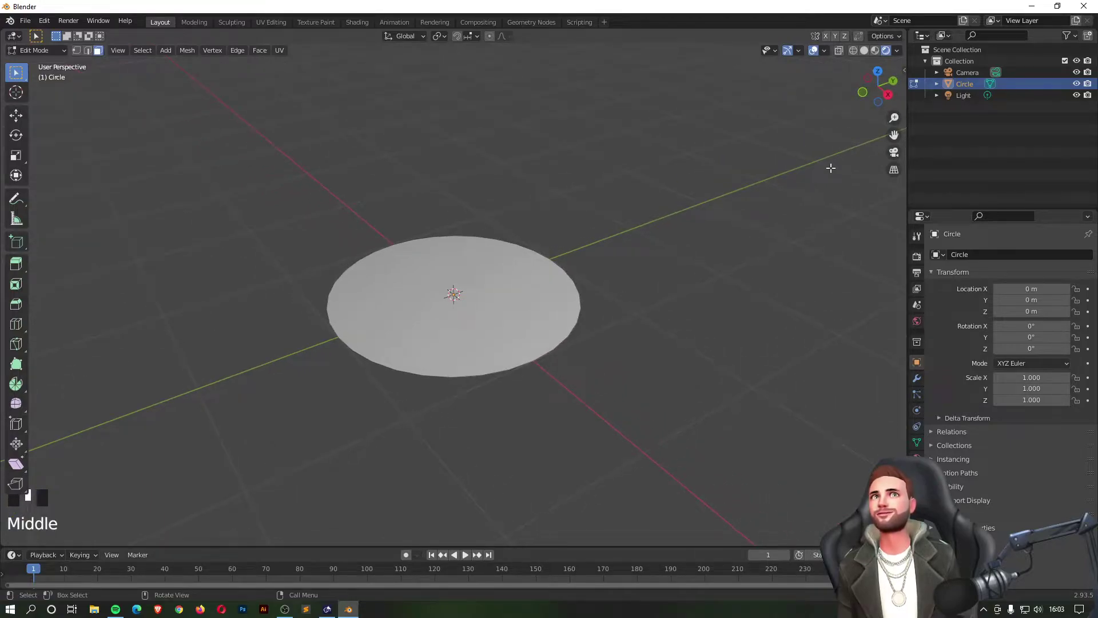
Step: Switch the viewport to wireframe shading and box-select the disc's face
click(853, 50)
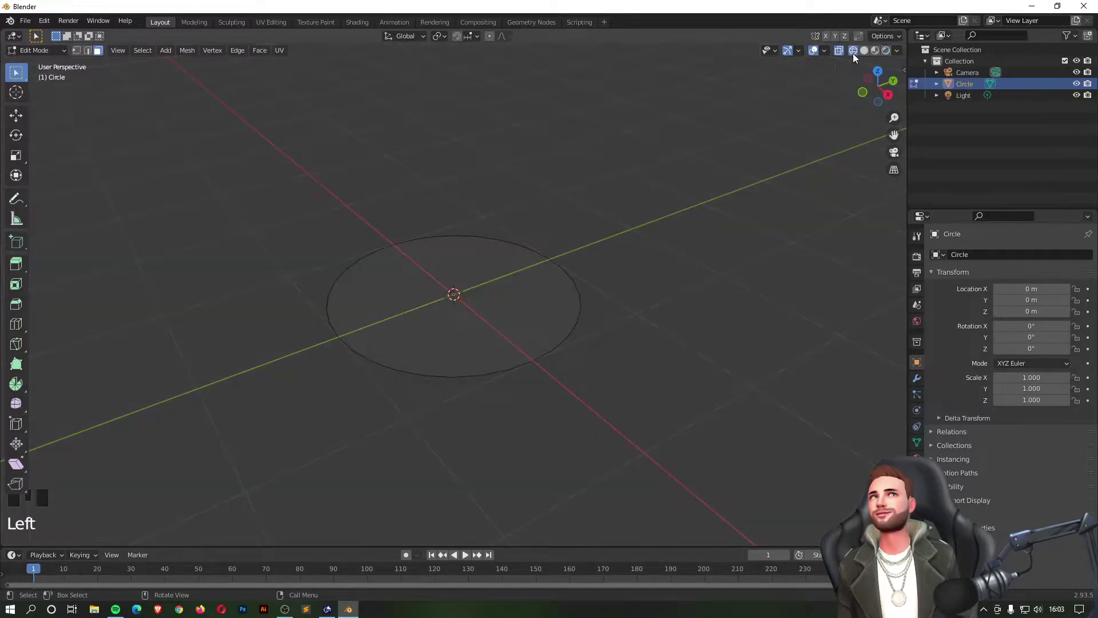
scroll(356, 285, up, 4)
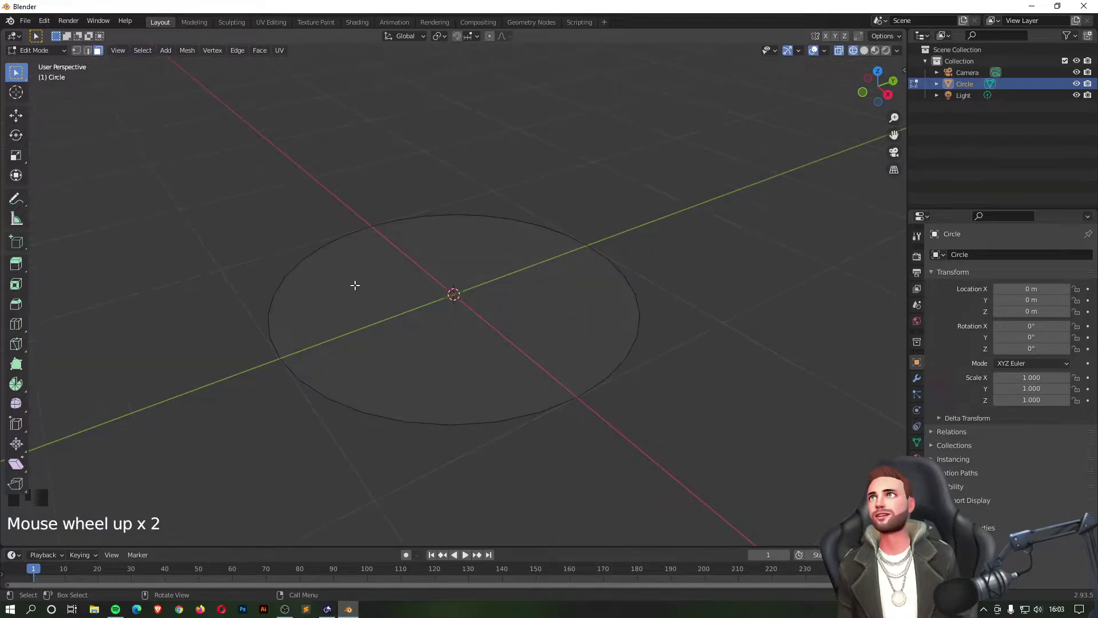
scroll(355, 285, down, 1)
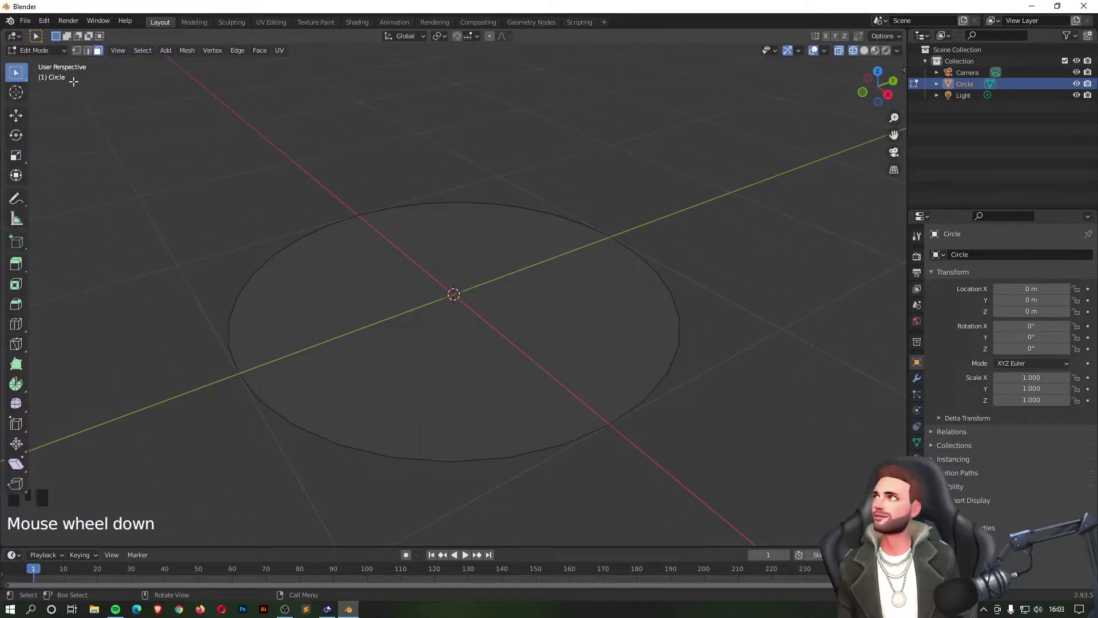
click(146, 147)
drag(140, 150, 785, 527)
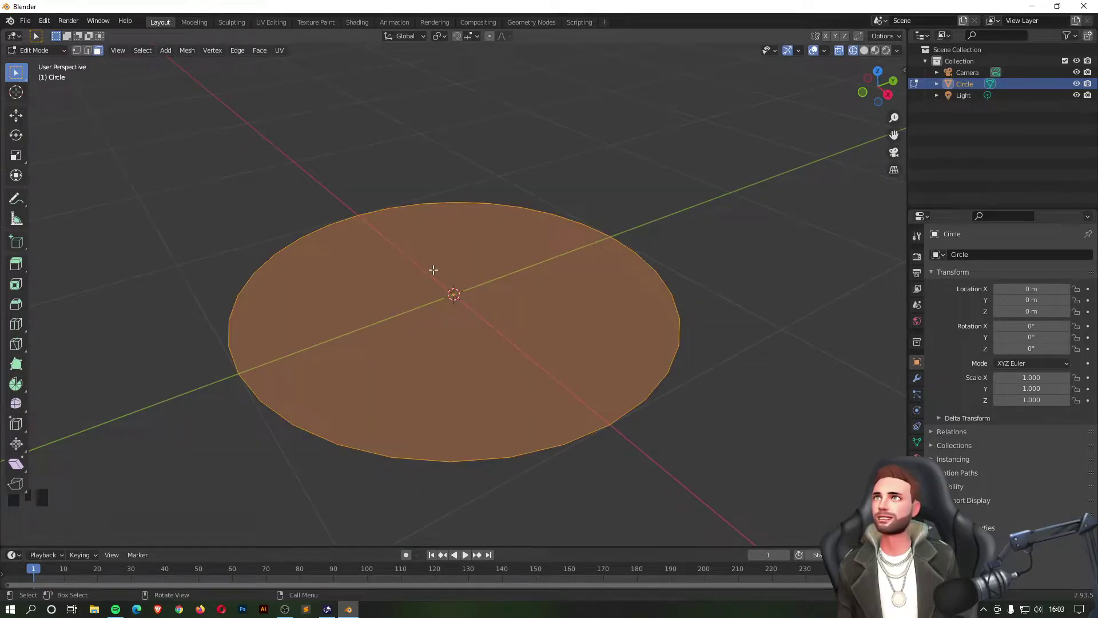
Step: Extrude the disc's face upward into a short cylinder
scroll(433, 269, down, 6)
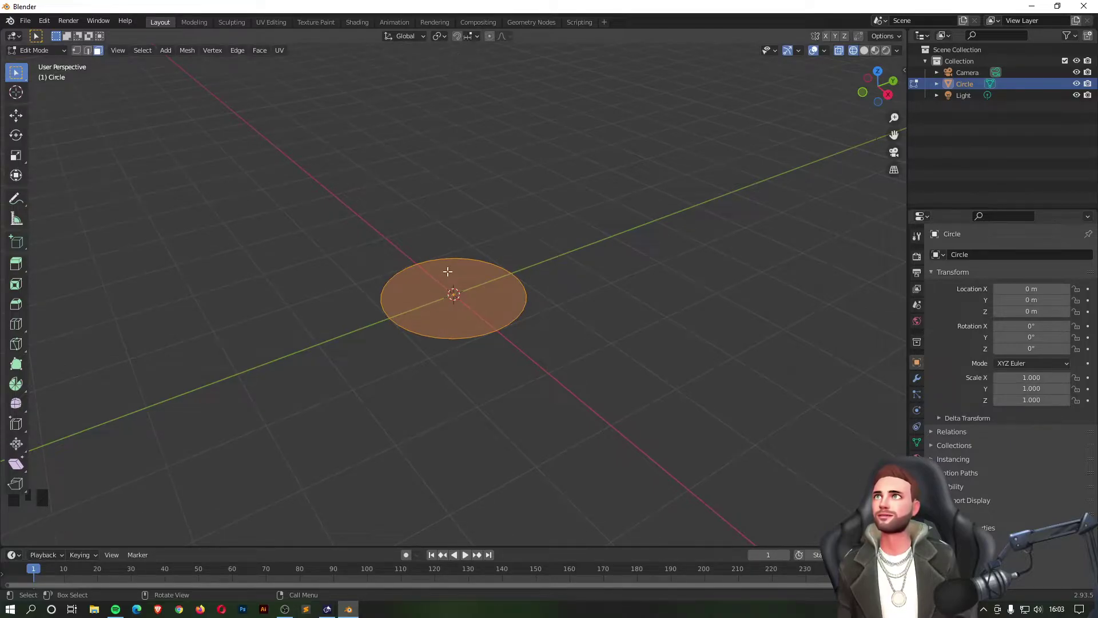
middle_drag(472, 194, 429, 195)
scroll(451, 210, up, 3)
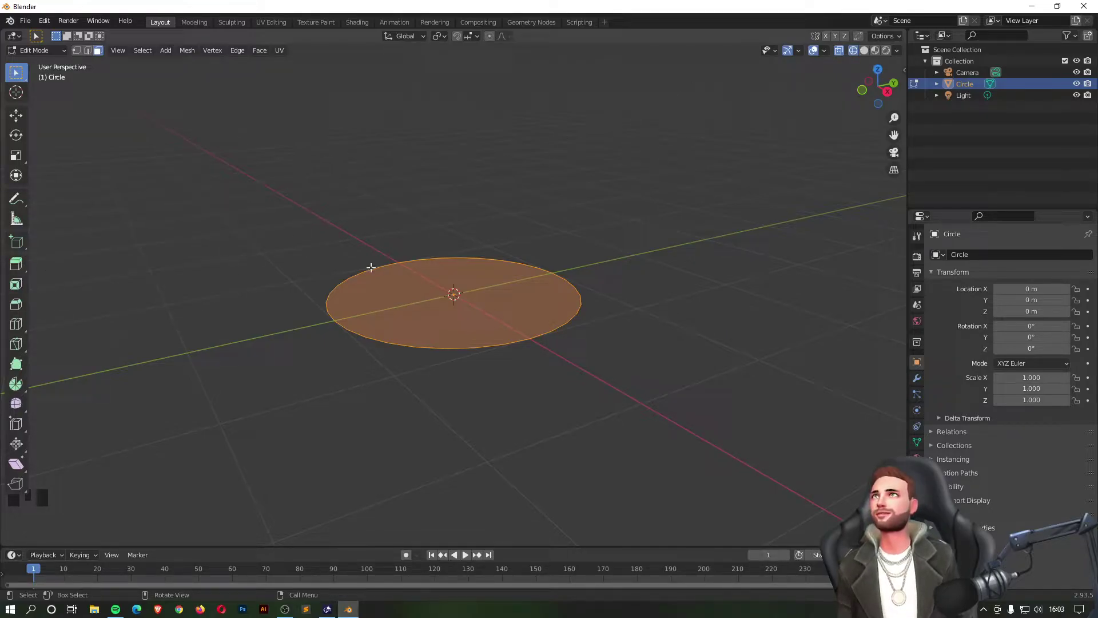
key(e)
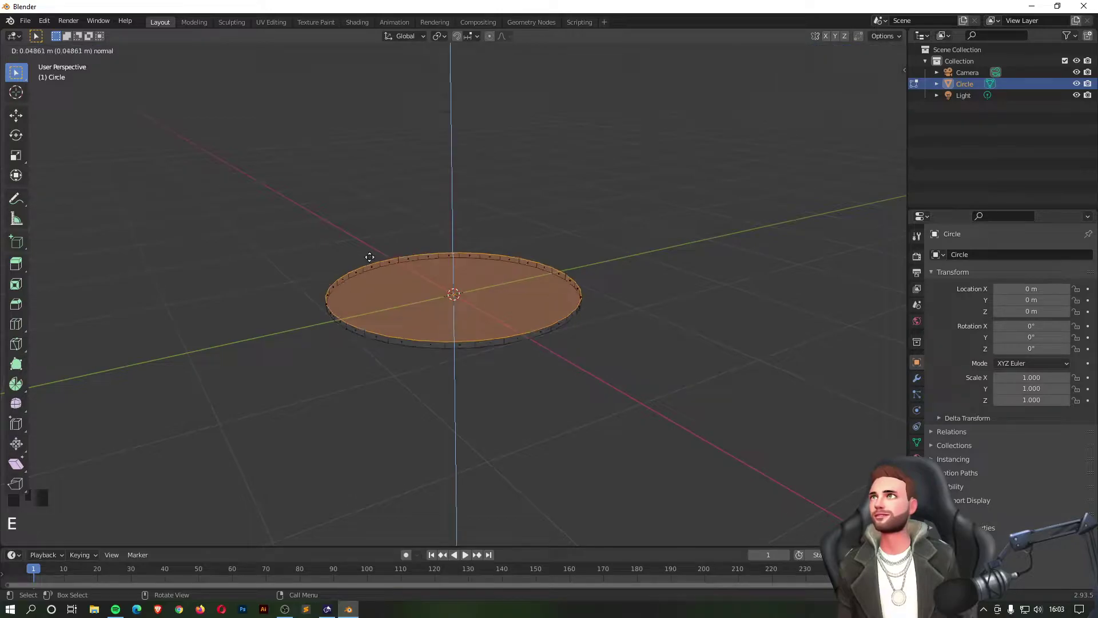
click(375, 67)
middle_click(562, 120)
middle_drag(561, 120, 626, 133)
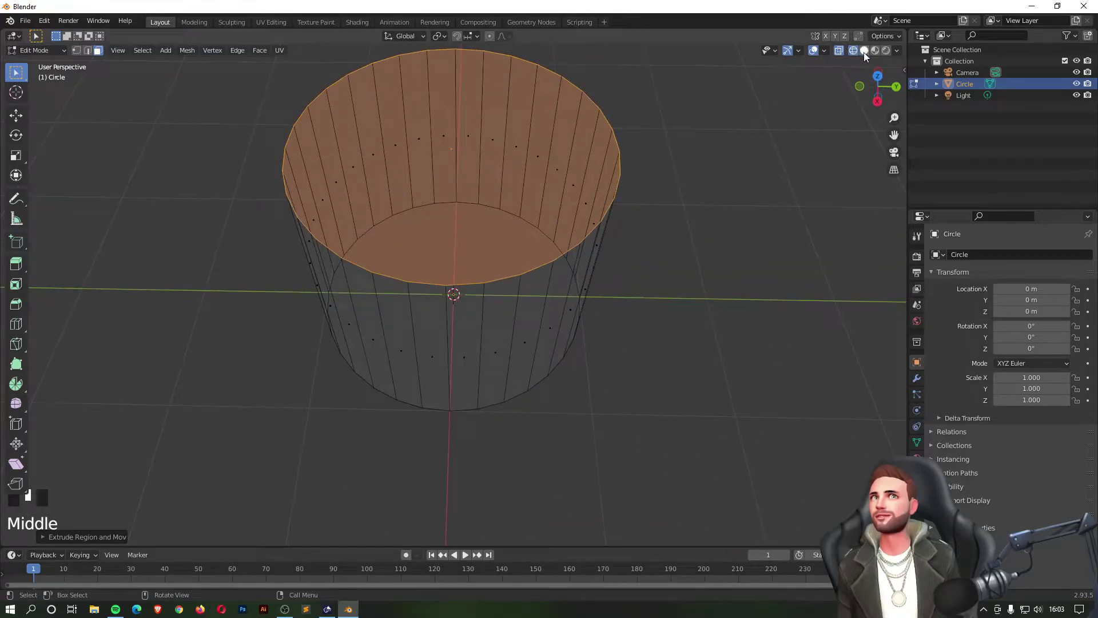
Step: Inspect the cylinder in solid shading from below, above and the side, and undo the extrusion
click(864, 51)
mouse_move(716, 149)
shift+middle_down()
mouse_move(689, 182)
mouse_move(688, 254)
mouse_move(637, 272)
mouse_move(608, 201)
mouse_move(383, 328)
shift+middle_up()
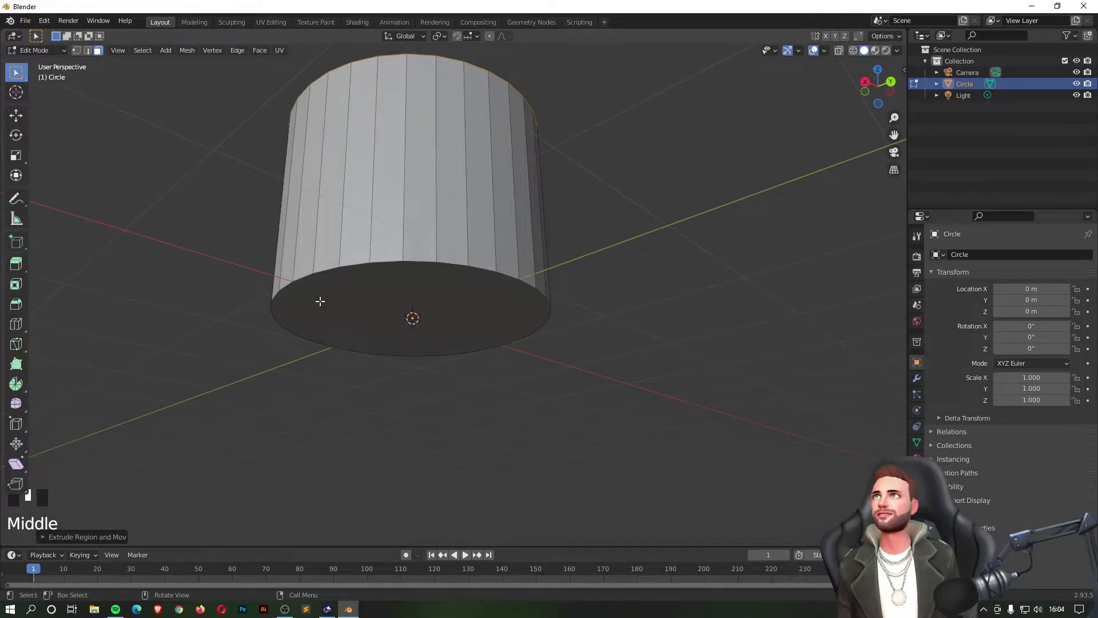
middle_drag(573, 196, 593, 270)
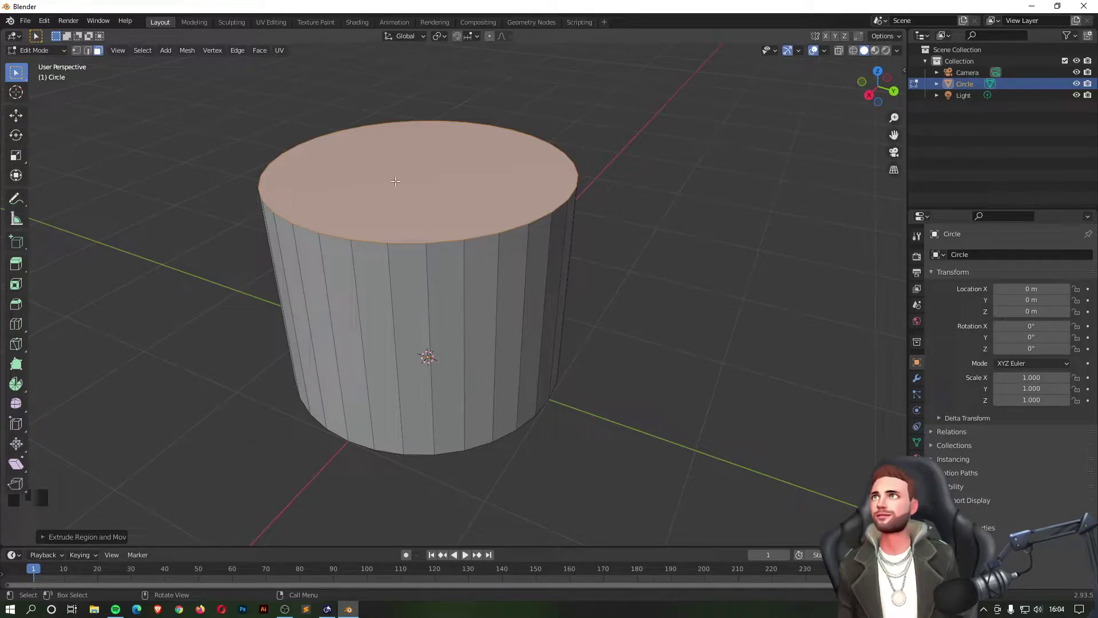
middle_drag(502, 227, 466, 191)
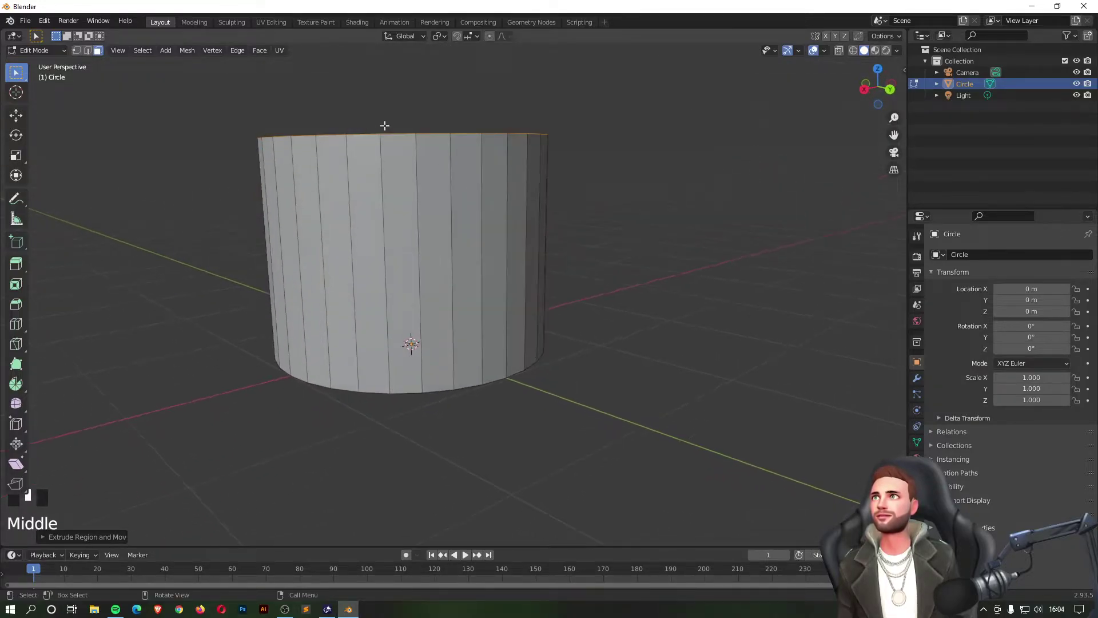
middle_drag(462, 243, 374, 219)
middle_drag(580, 196, 593, 232)
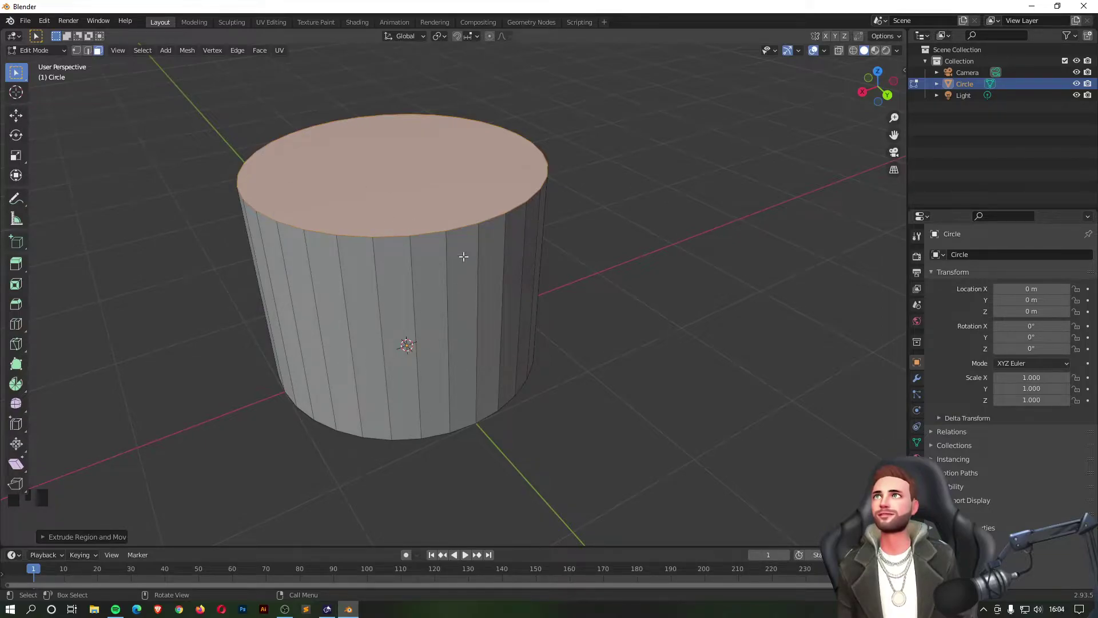
key(ctrl)
key(ctrl+z)
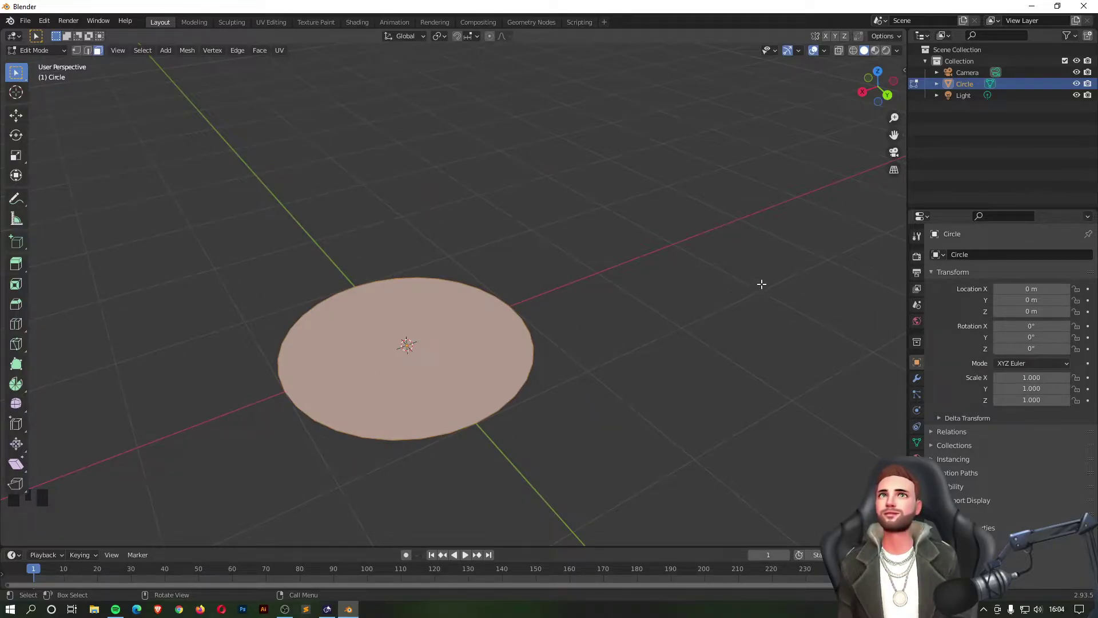
Step: Box-select the disc's face in the right orthographic view and again from an angled perspective view
click(862, 93)
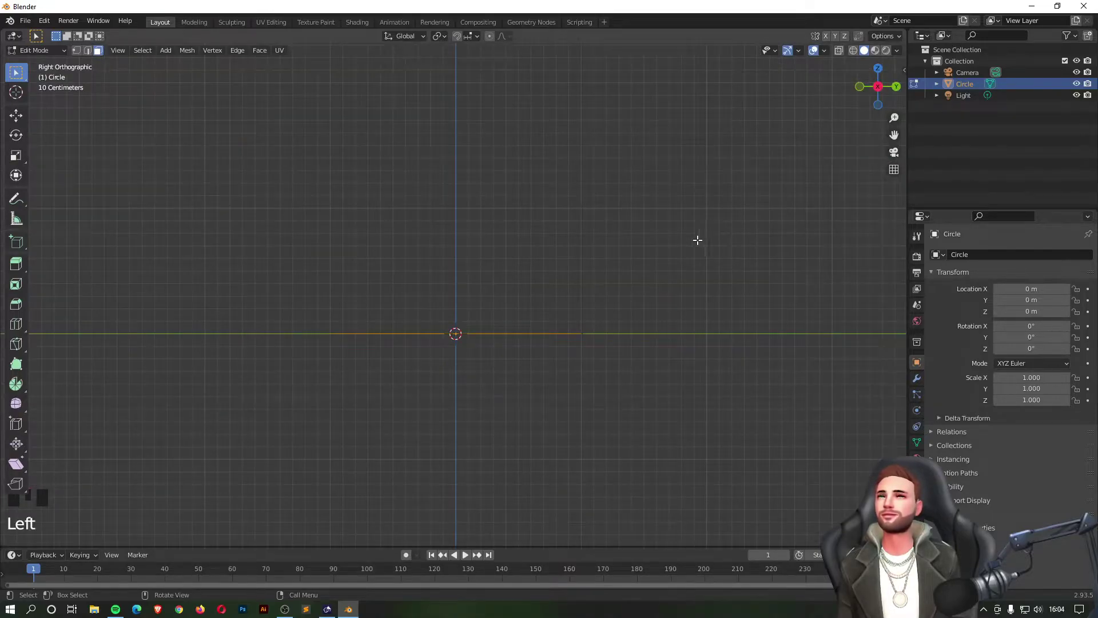
drag(227, 211, 824, 523)
drag(249, 192, 742, 503)
middle_drag(480, 367, 303, 254)
drag(208, 213, 733, 544)
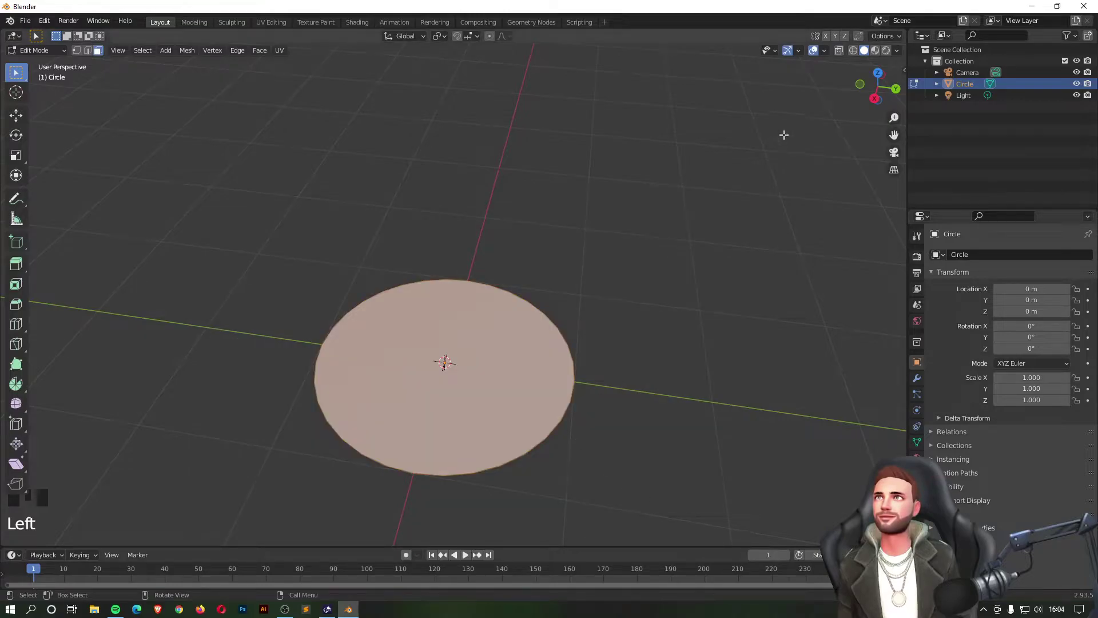
Step: Extrude the disc's face upward about 3.65 m in the right orthographic view
click(874, 98)
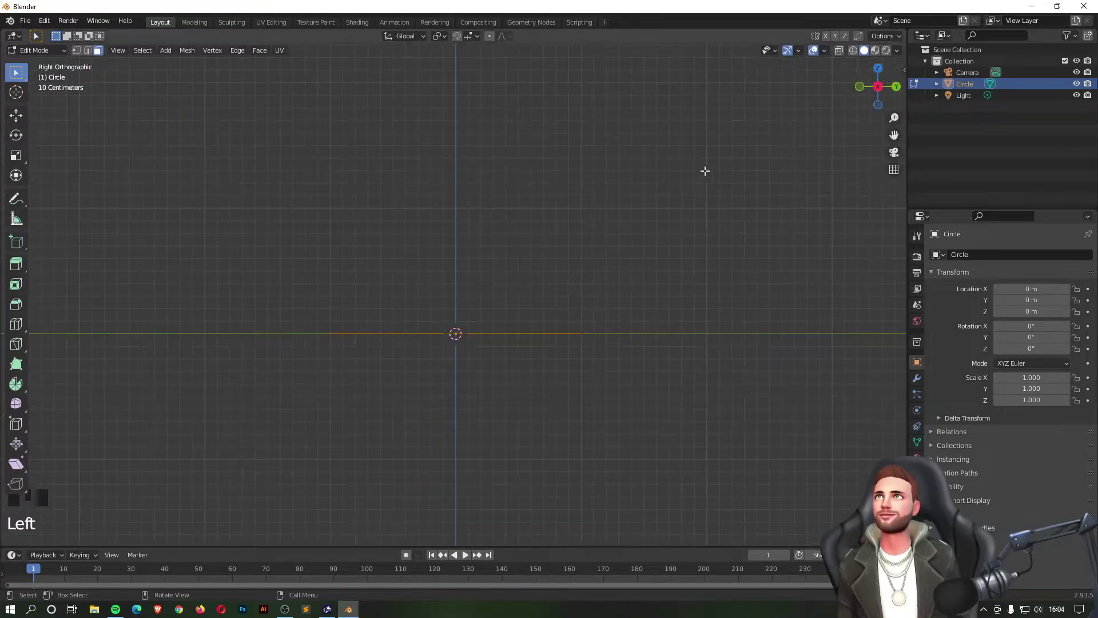
scroll(517, 220, down, 6)
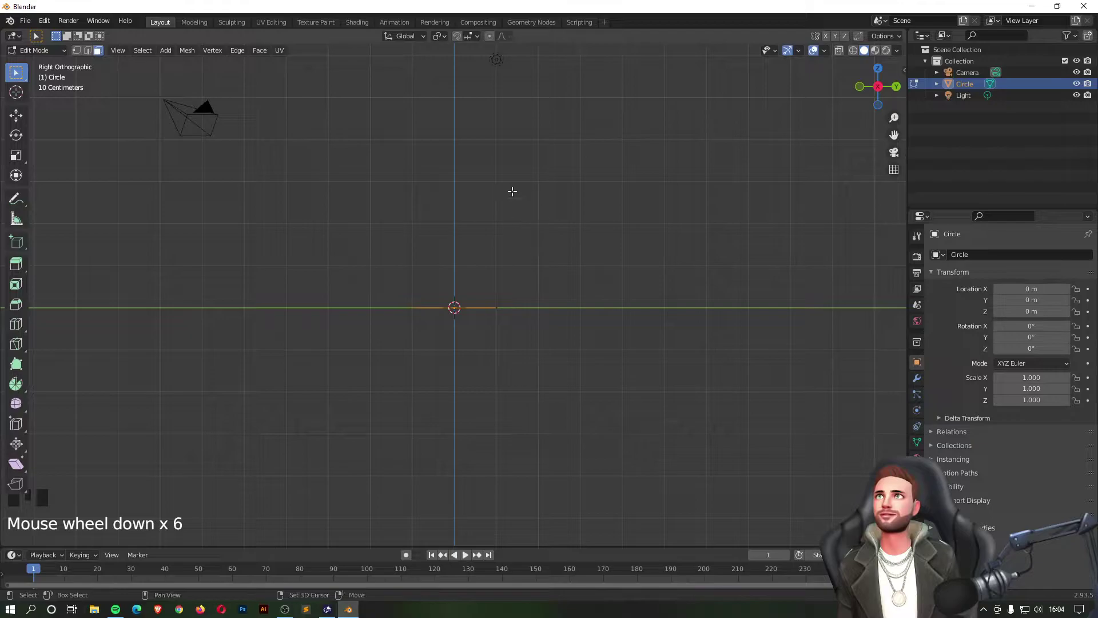
shift+middle_drag(502, 171, 478, 277)
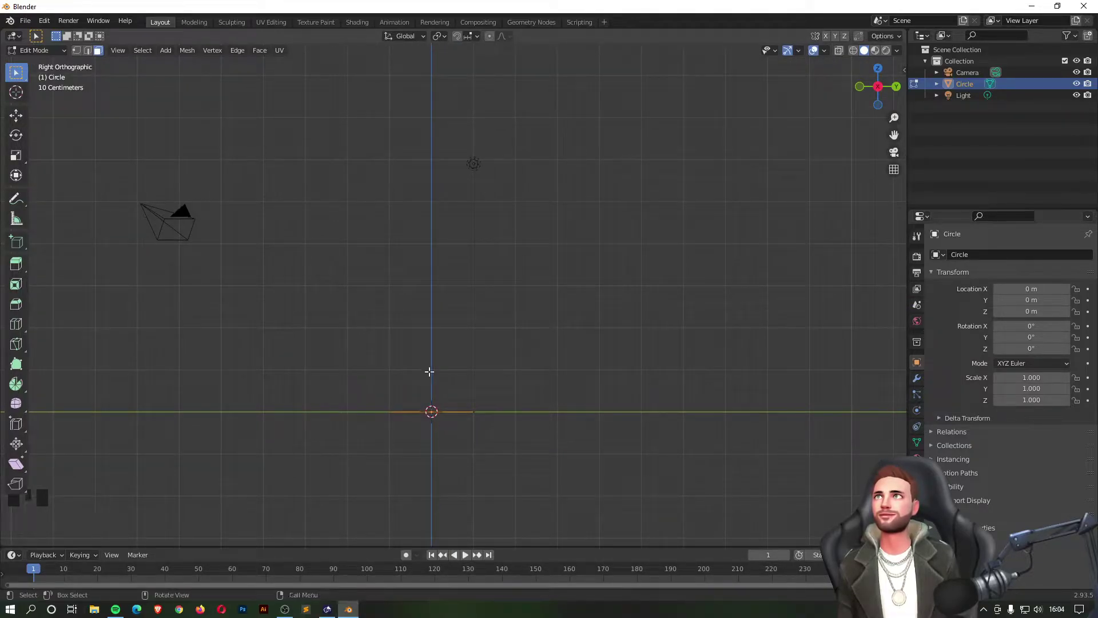
scroll(429, 372, up, 1)
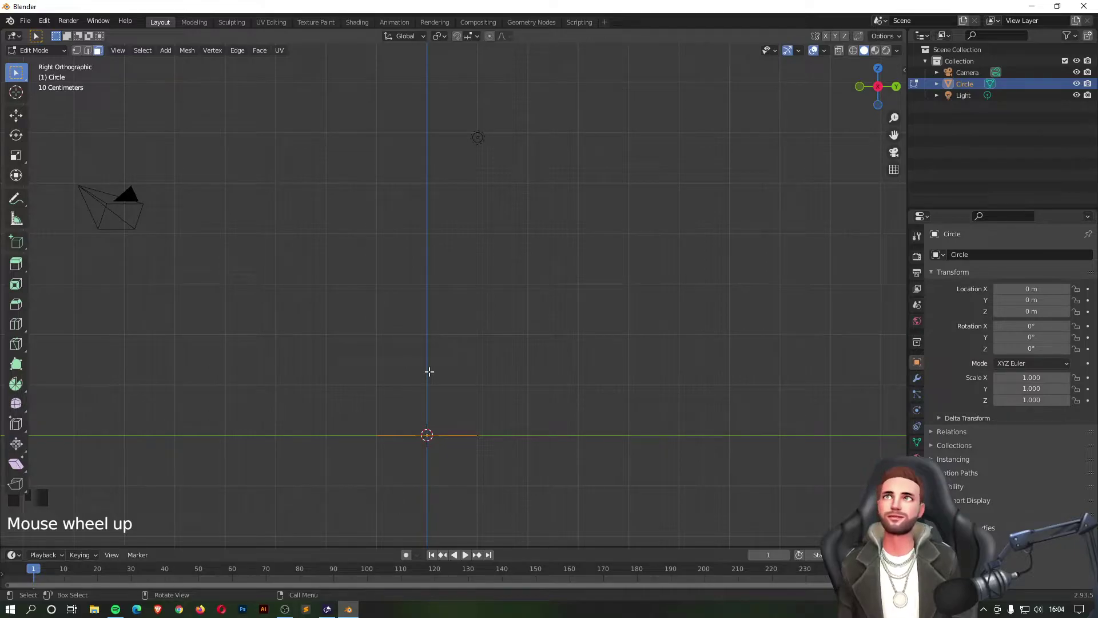
key(e)
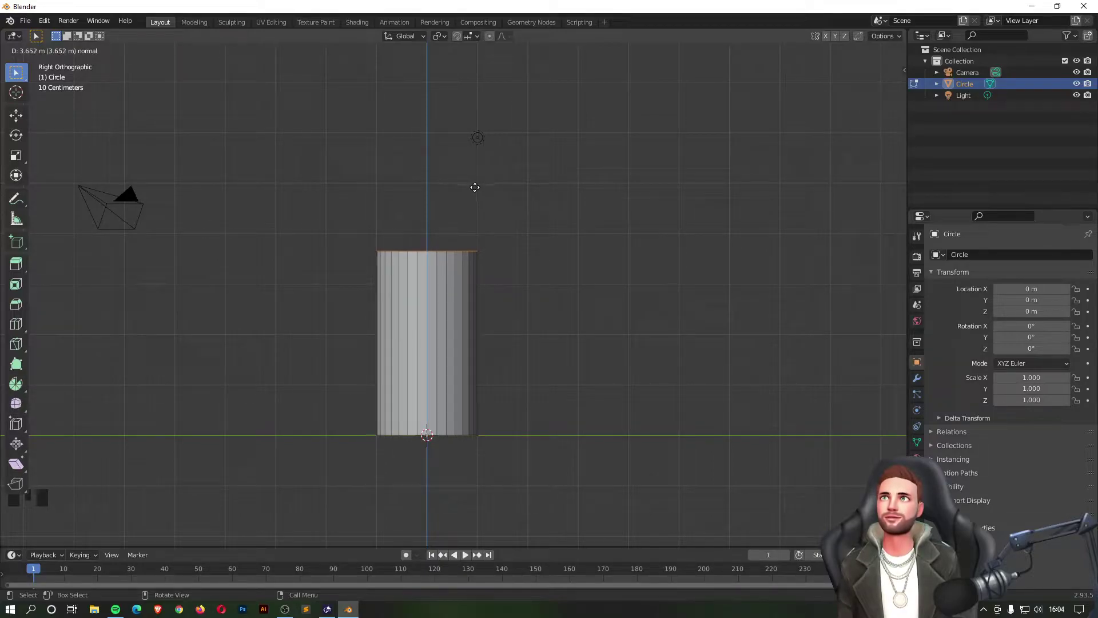
click(474, 187)
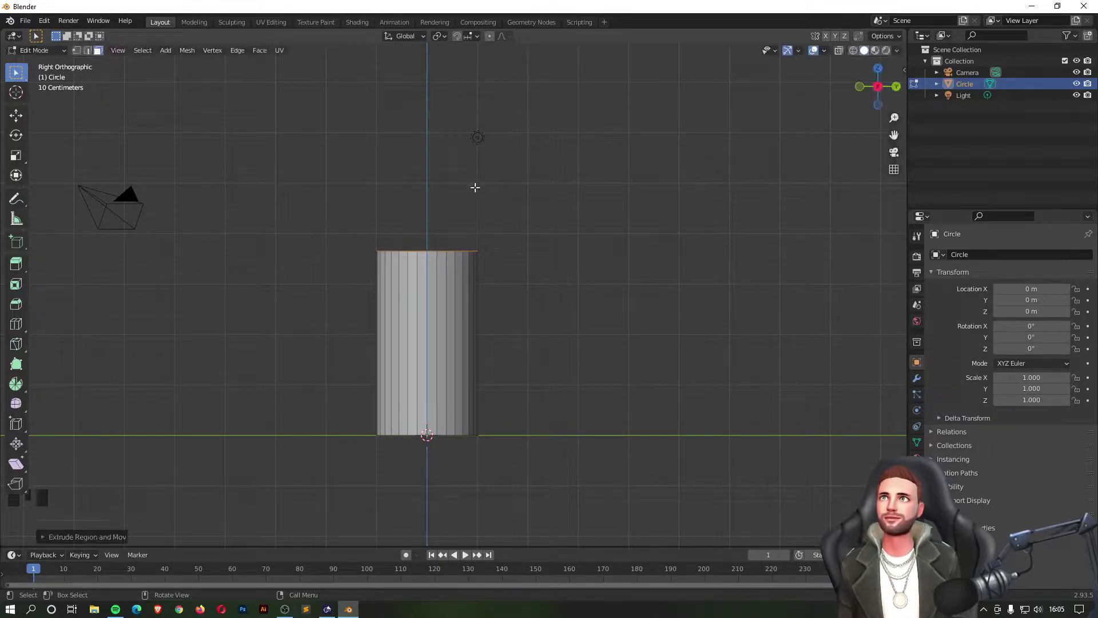
Step: Box-select the cylinder's bottom ring of vertices in the left orthographic view, using wireframe shading and vertex select mode
middle_drag(484, 216, 512, 235)
scroll(428, 330, up, 2)
shift+middle_drag(534, 356, 558, 306)
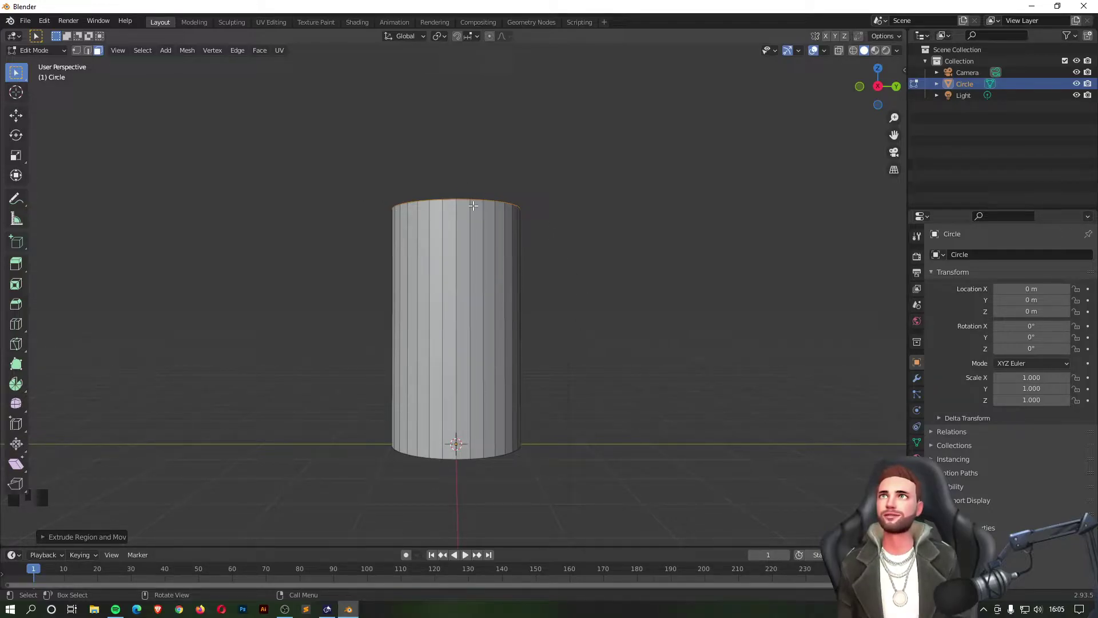
click(878, 87)
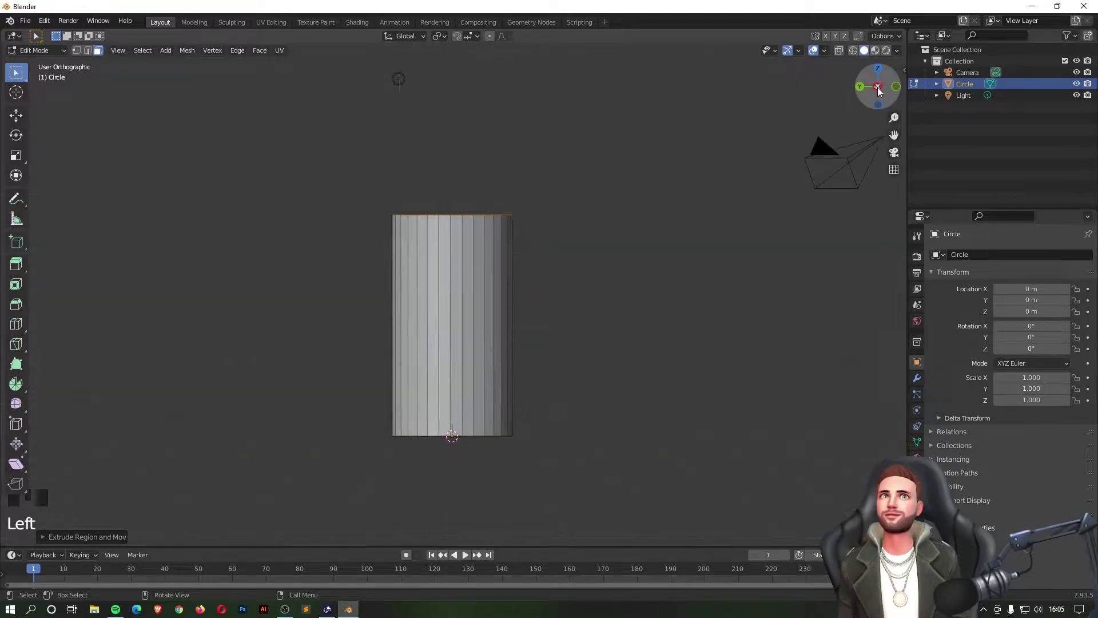
click(853, 48)
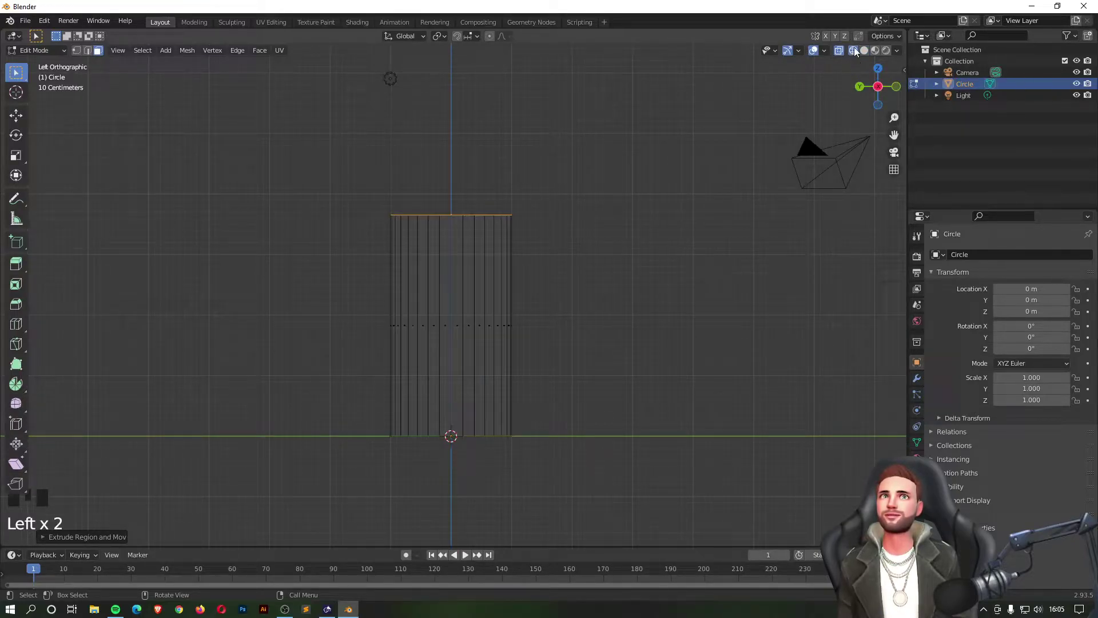
click(76, 51)
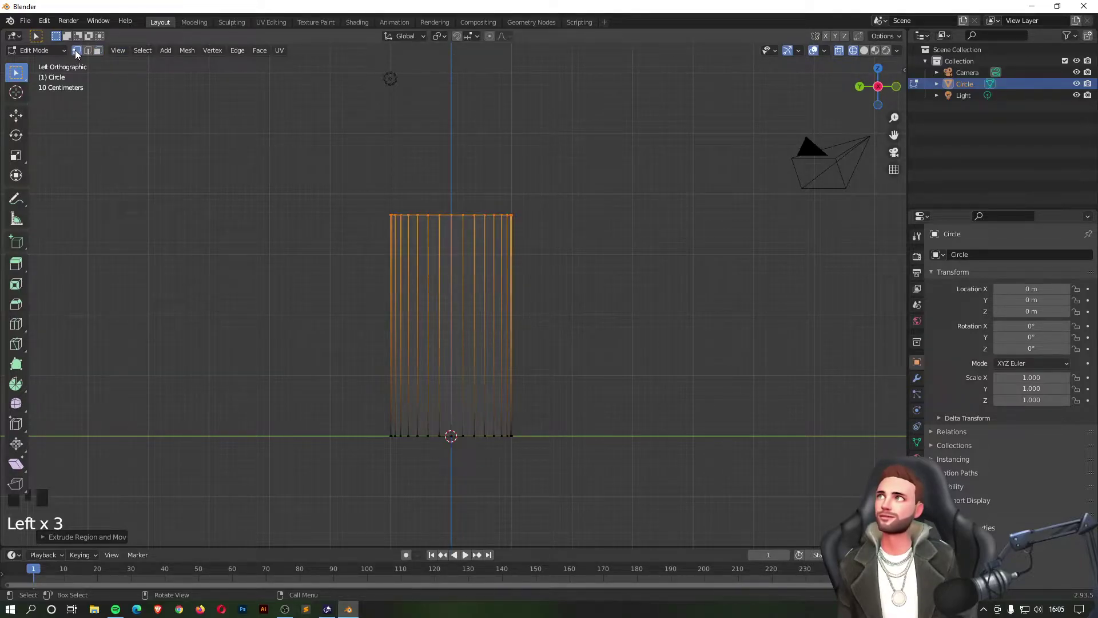
drag(324, 366, 708, 517)
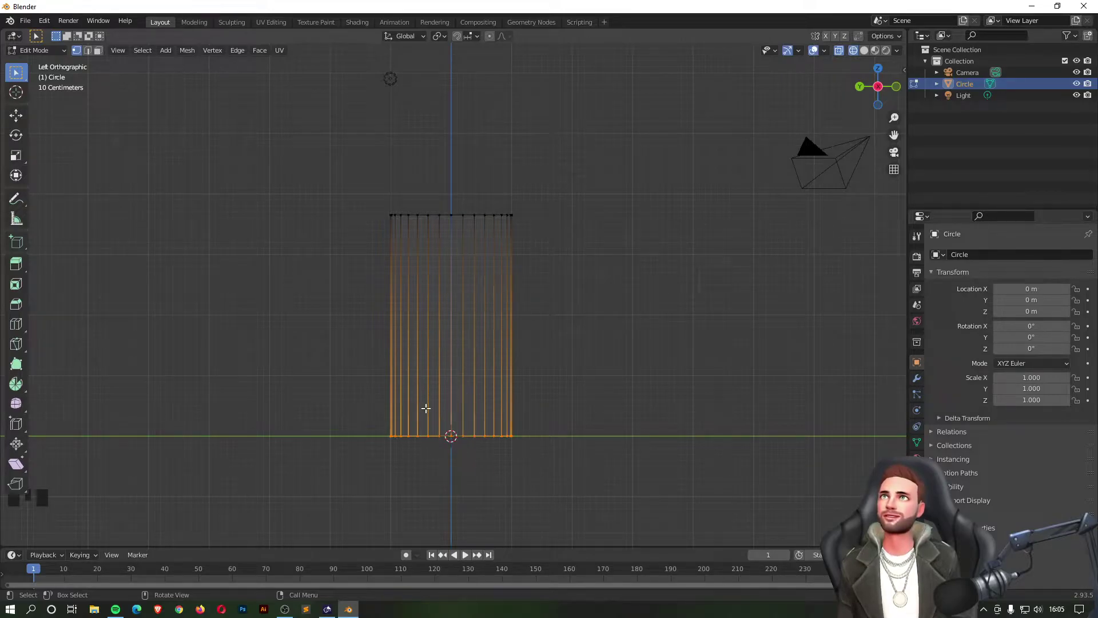
drag(308, 373, 637, 502)
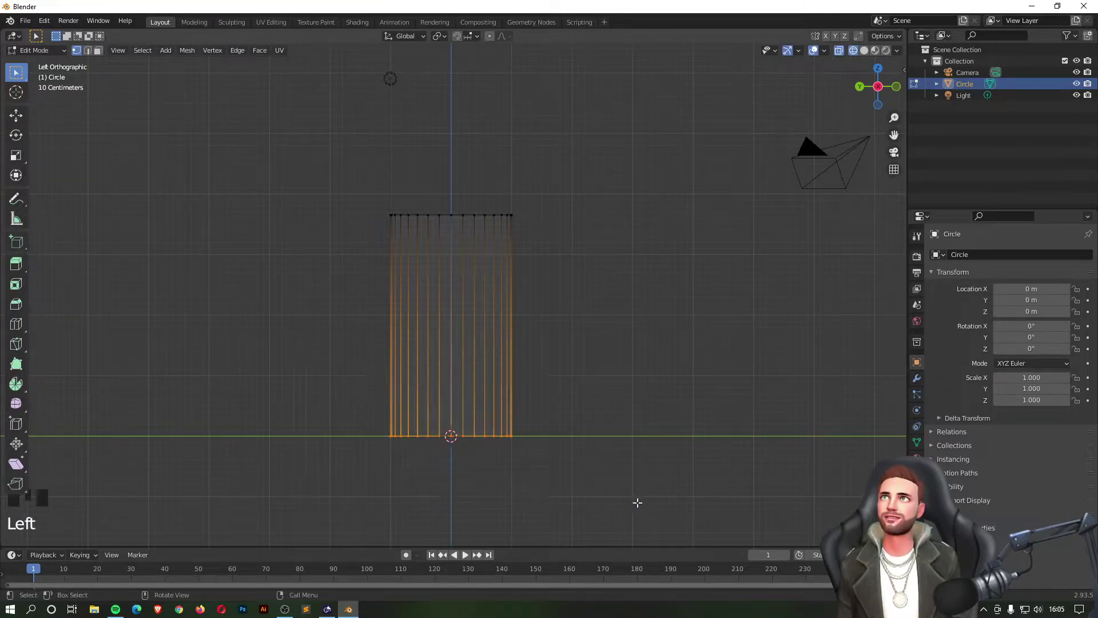
middle_drag(609, 356, 538, 376)
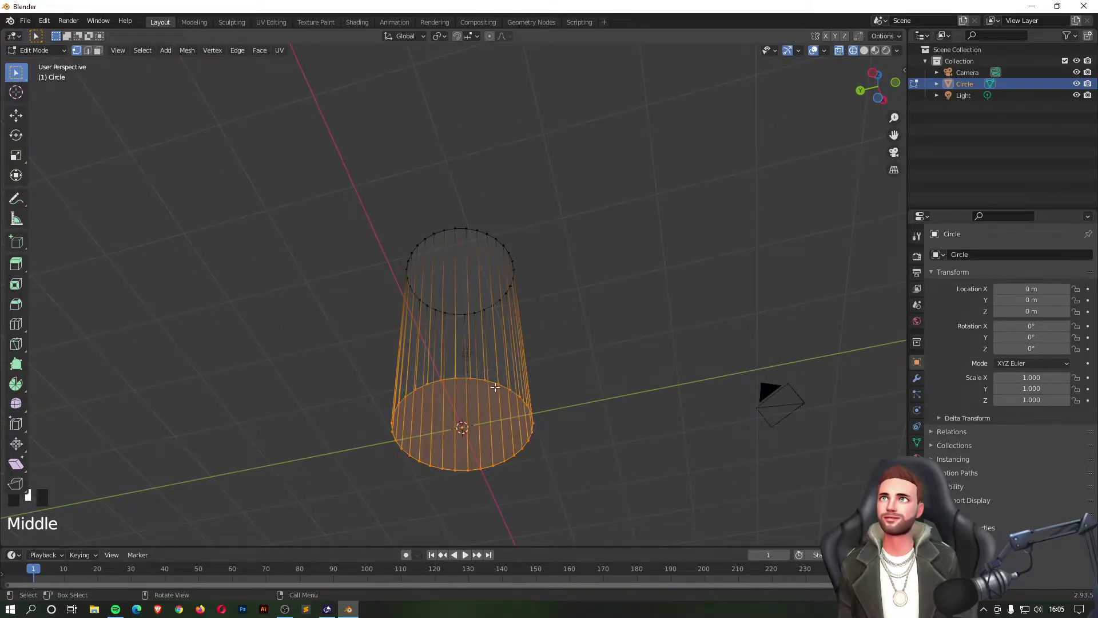
Step: Clear the selection and box-select the cylinder's bottom vertices in solid shading from the right orthographic view, checking the selection from below
click(885, 101)
click(769, 194)
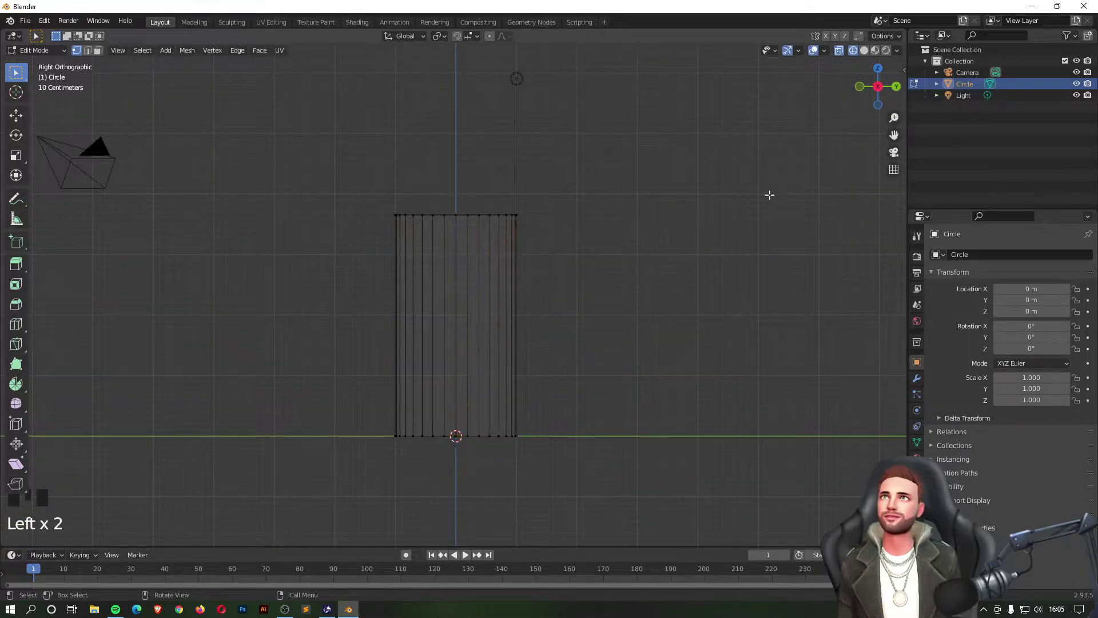
click(864, 50)
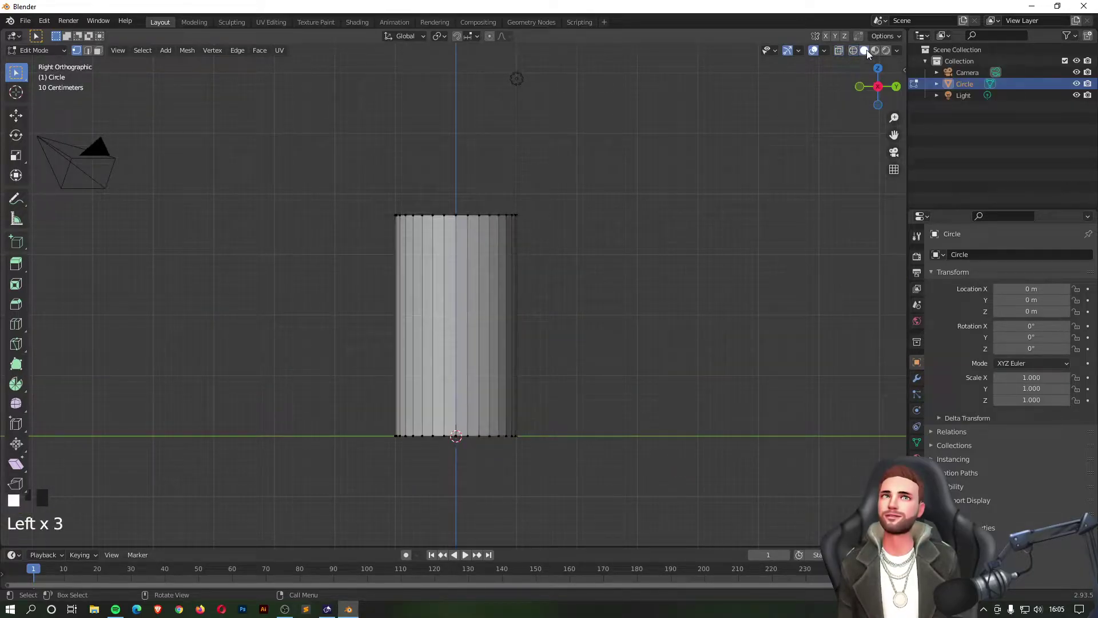
drag(334, 371, 650, 513)
middle_drag(645, 375, 590, 285)
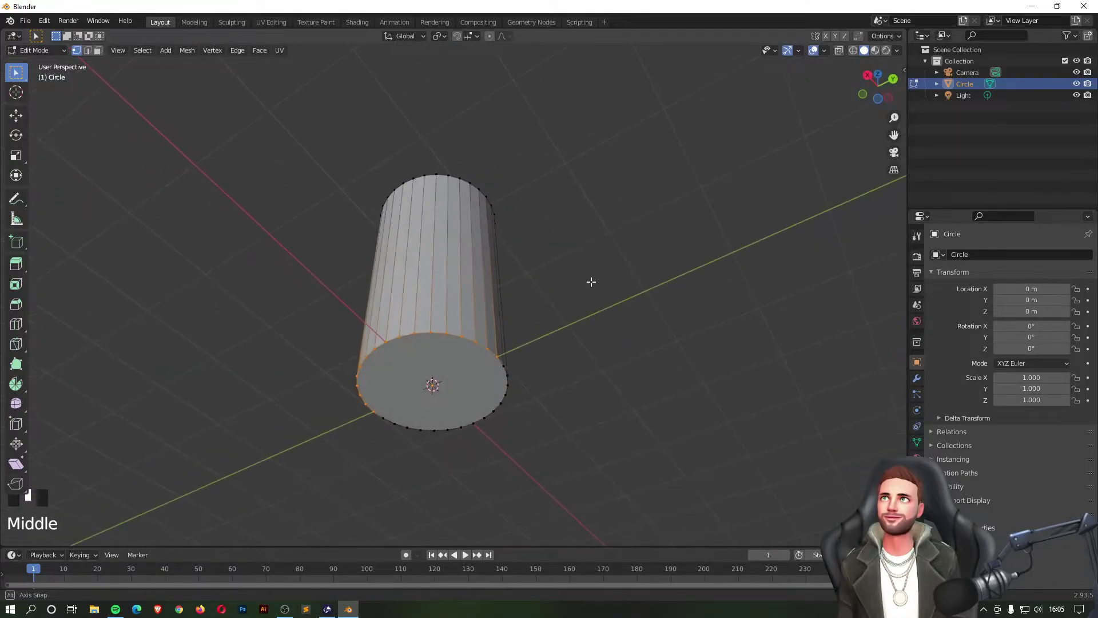
scroll(342, 431, up, 2)
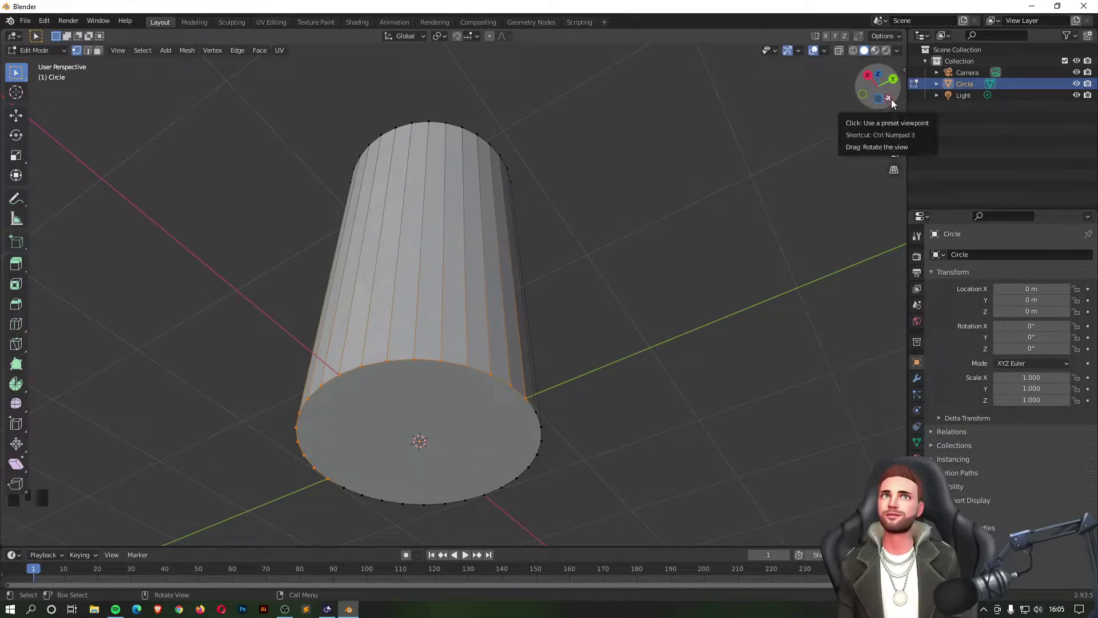
Step: Return to wireframe shading and box-select the entire bottom ring of vertices from the left orthographic view
click(853, 50)
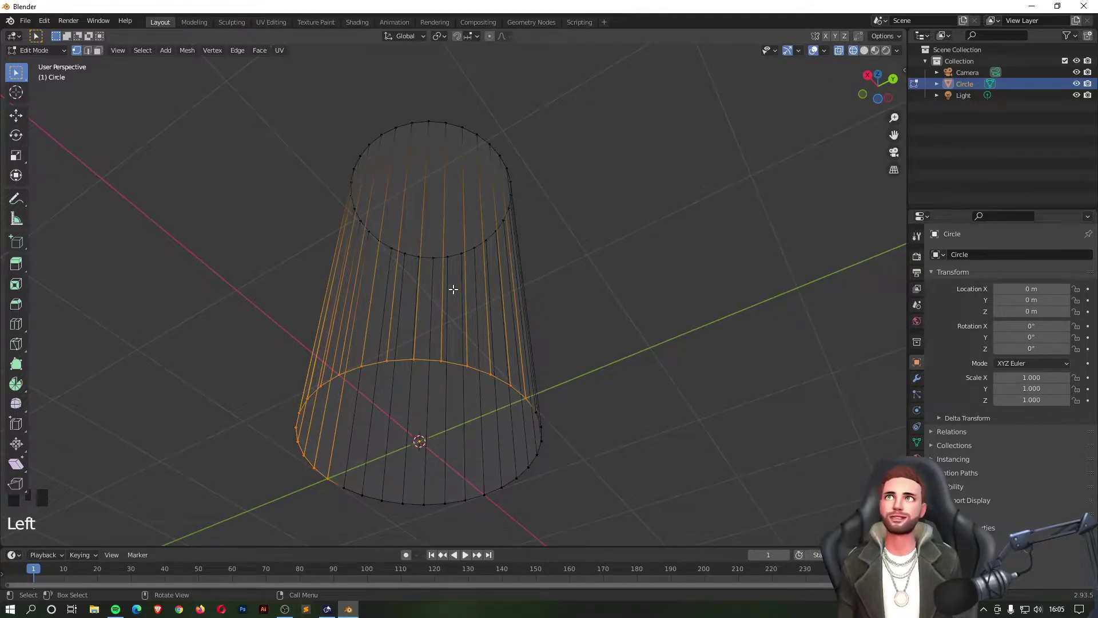
click(888, 98)
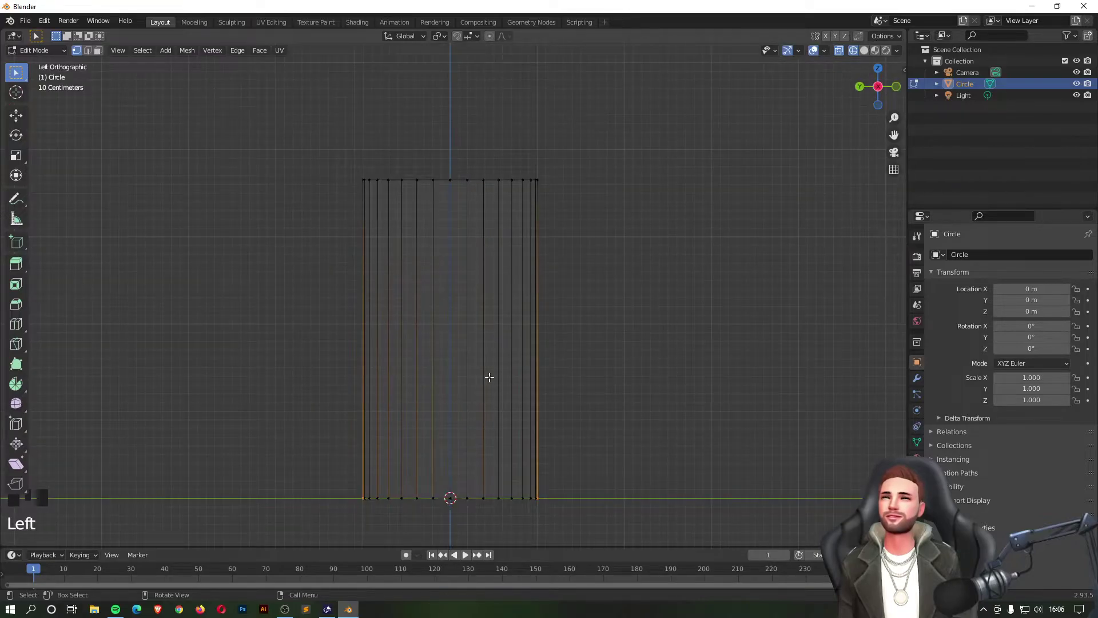
scroll(488, 379, down, 2)
scroll(490, 372, up, 1)
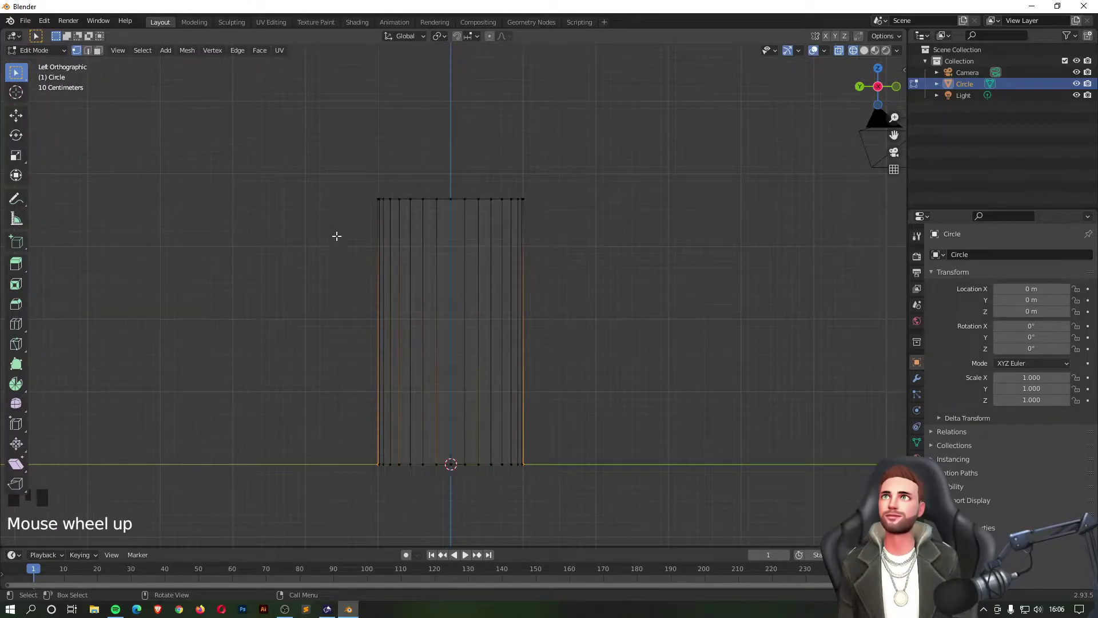
click(72, 51)
drag(338, 414, 750, 517)
middle_drag(568, 470, 551, 452)
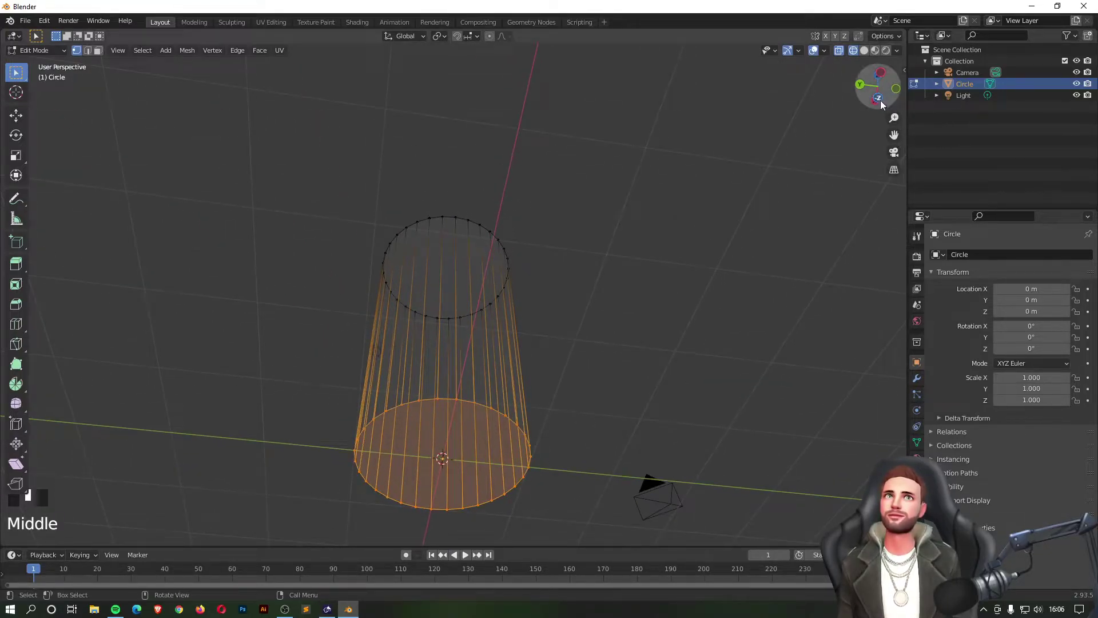
Step: Try scaling the cylinder's bottom ring inward along only the Y axis in the right orthographic view, then undo that scaling
click(881, 70)
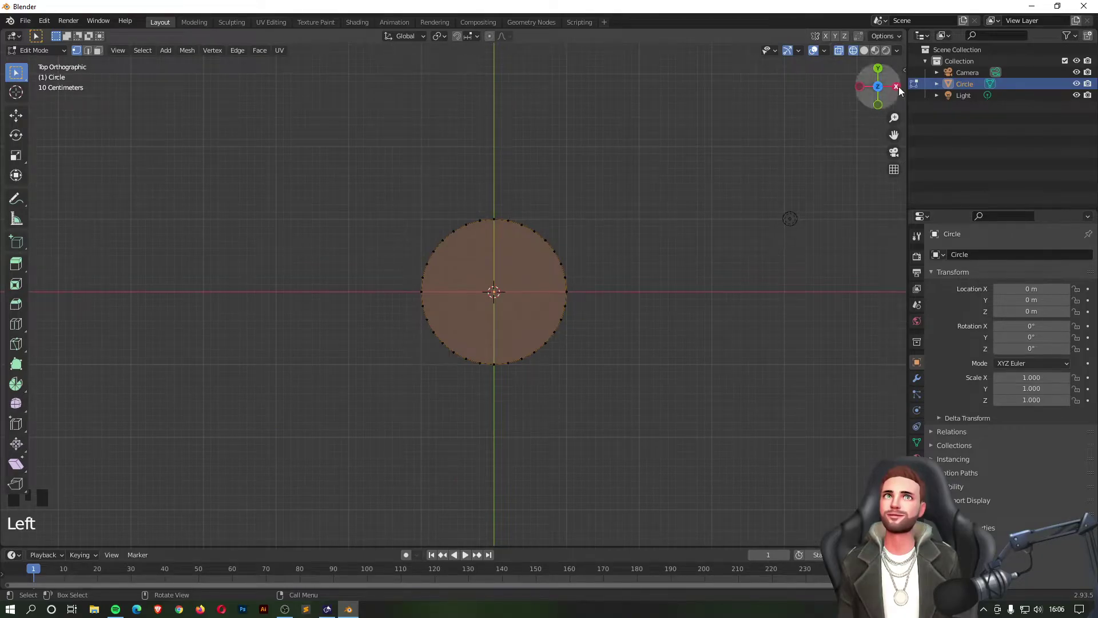
click(896, 87)
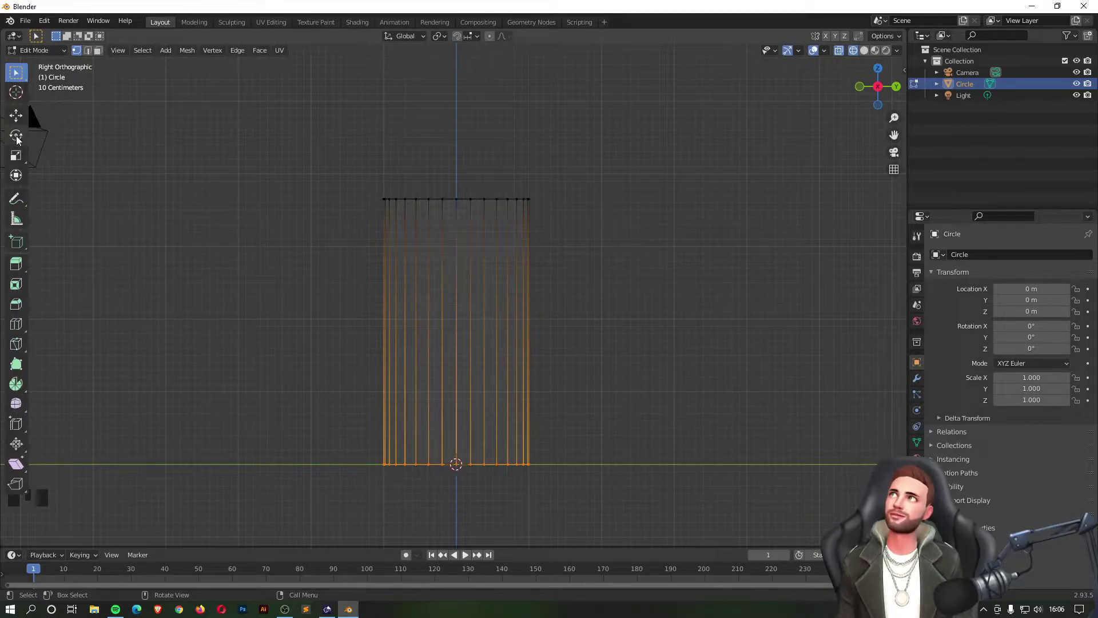
click(16, 155)
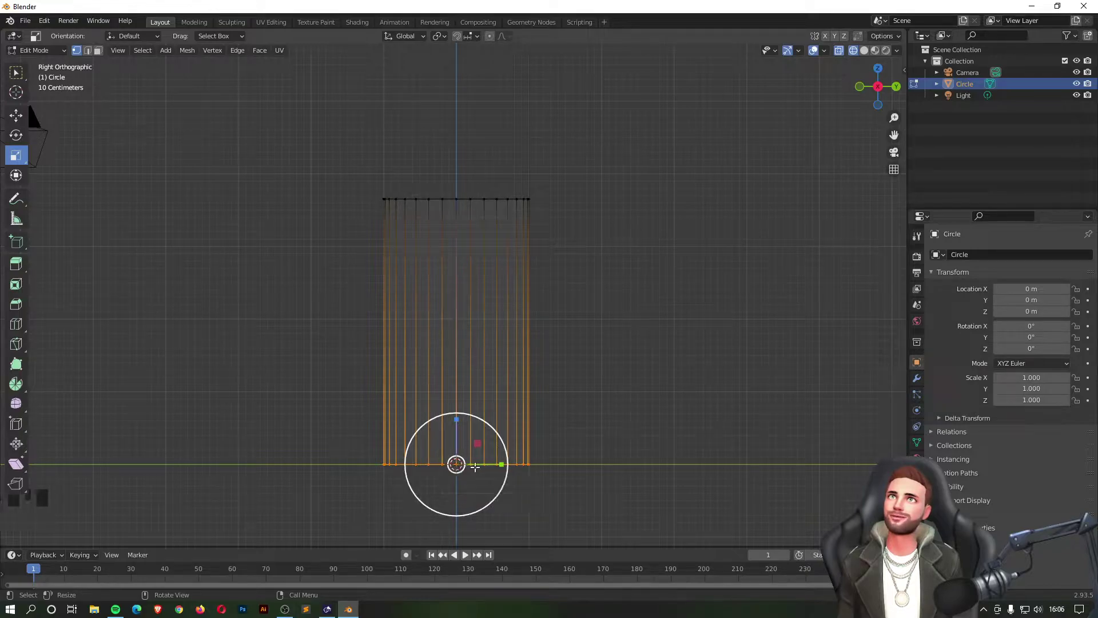
drag(502, 464, 486, 464)
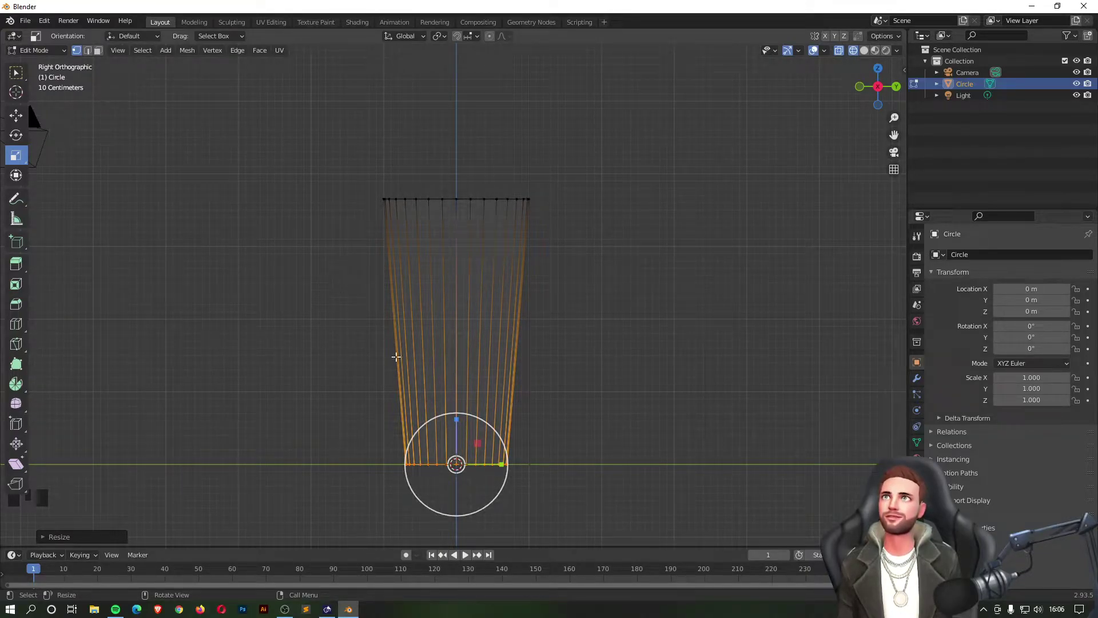
middle_drag(335, 326, 445, 286)
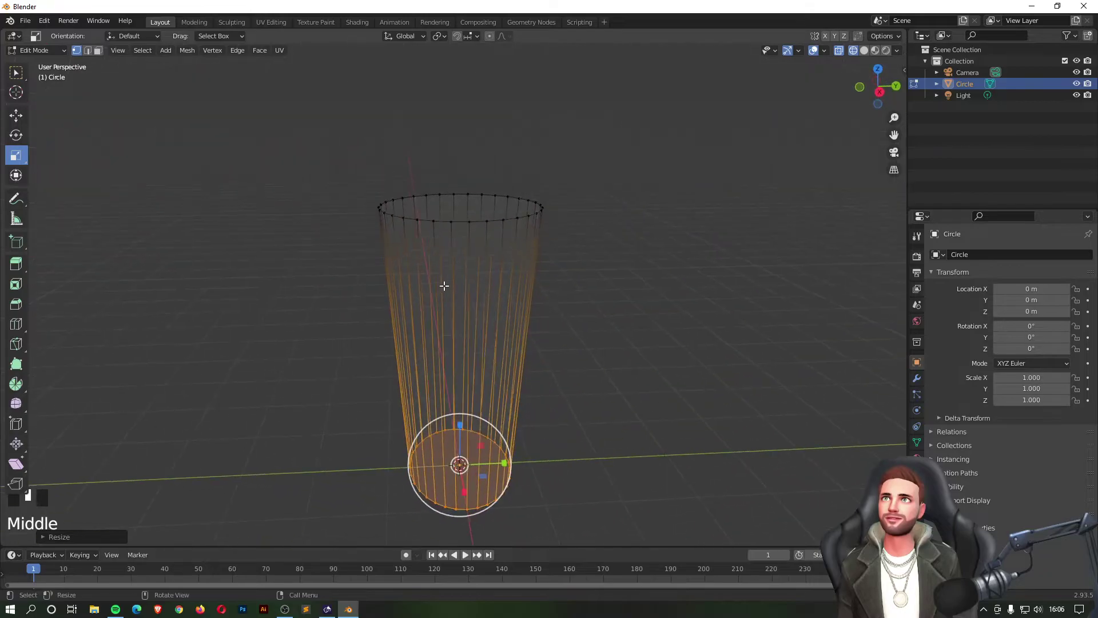
middle_drag(539, 458, 415, 452)
middle_drag(558, 454, 803, 195)
click(863, 52)
mouse_move(686, 297)
middle_down()
mouse_move(652, 316)
mouse_move(515, 335)
mouse_move(311, 333)
mouse_move(245, 345)
mouse_move(628, 386)
mouse_move(598, 357)
middle_up()
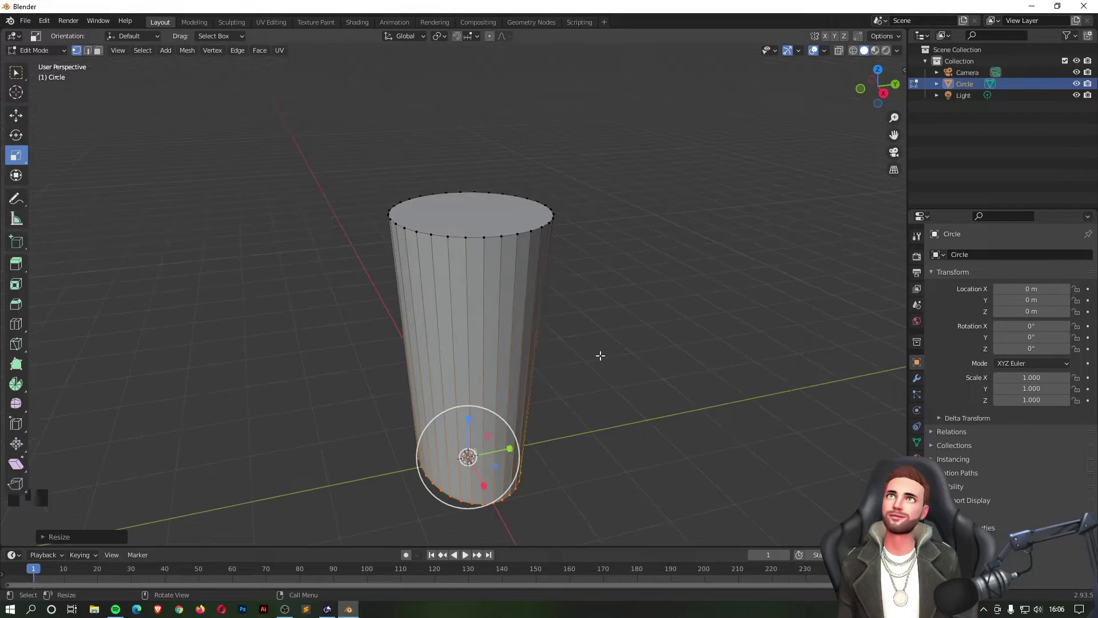
key(ctrl+z)
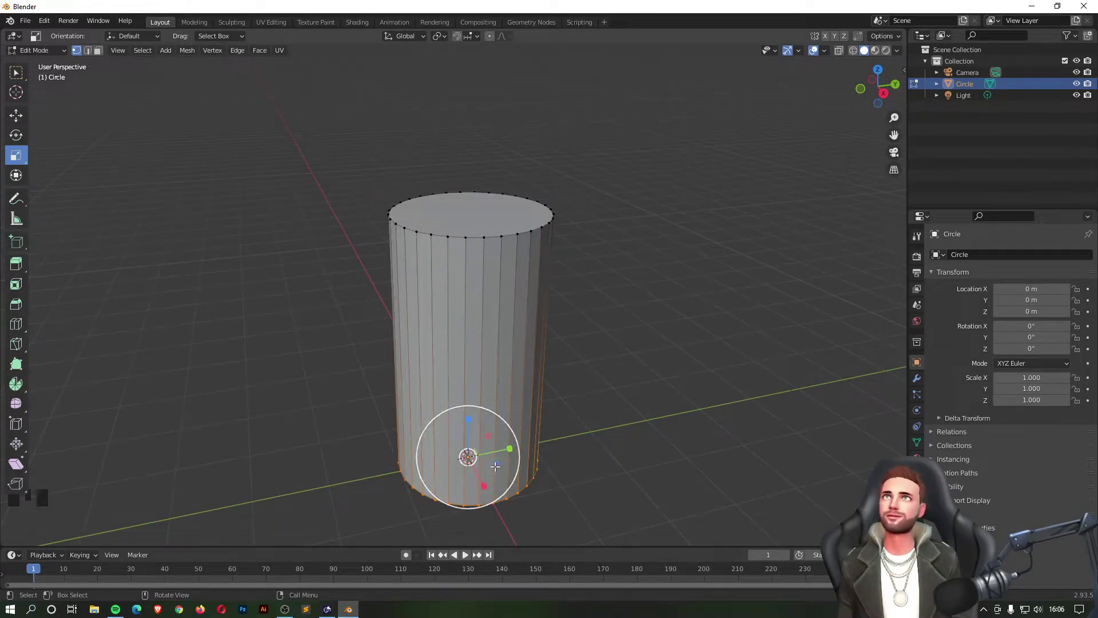
Step: Scale the cylinder's bottom ring inward equally along X and Y so the body tapers towards its base
middle_drag(498, 465, 517, 485)
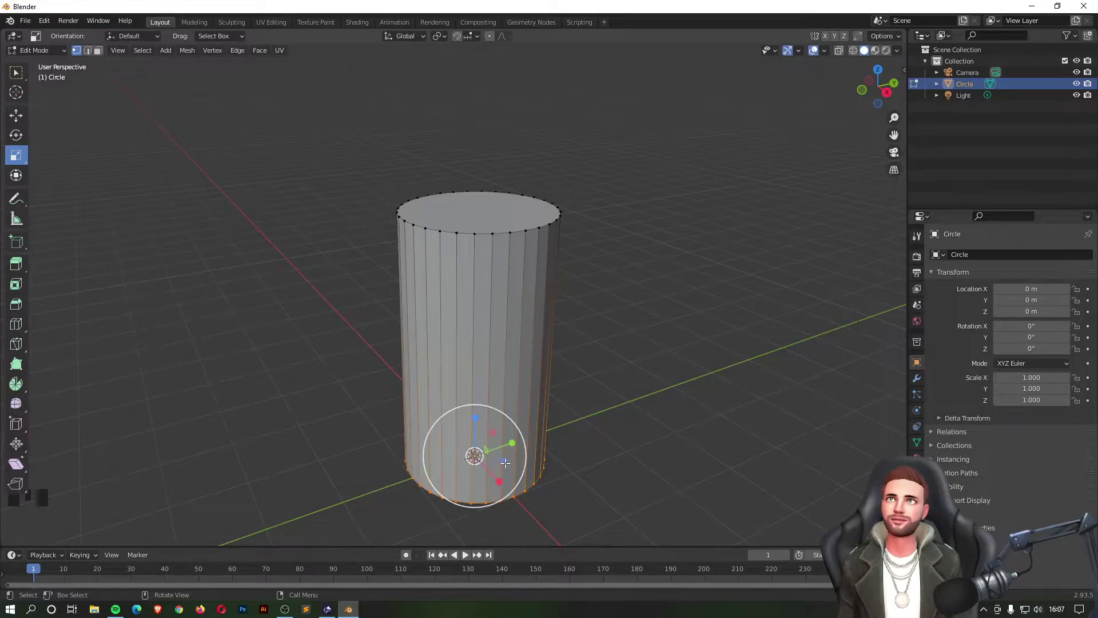
mouse_move(504, 459)
mouse_down()
mouse_move(490, 457)
mouse_move(487, 472)
mouse_up()
middle_drag(503, 469, 549, 340)
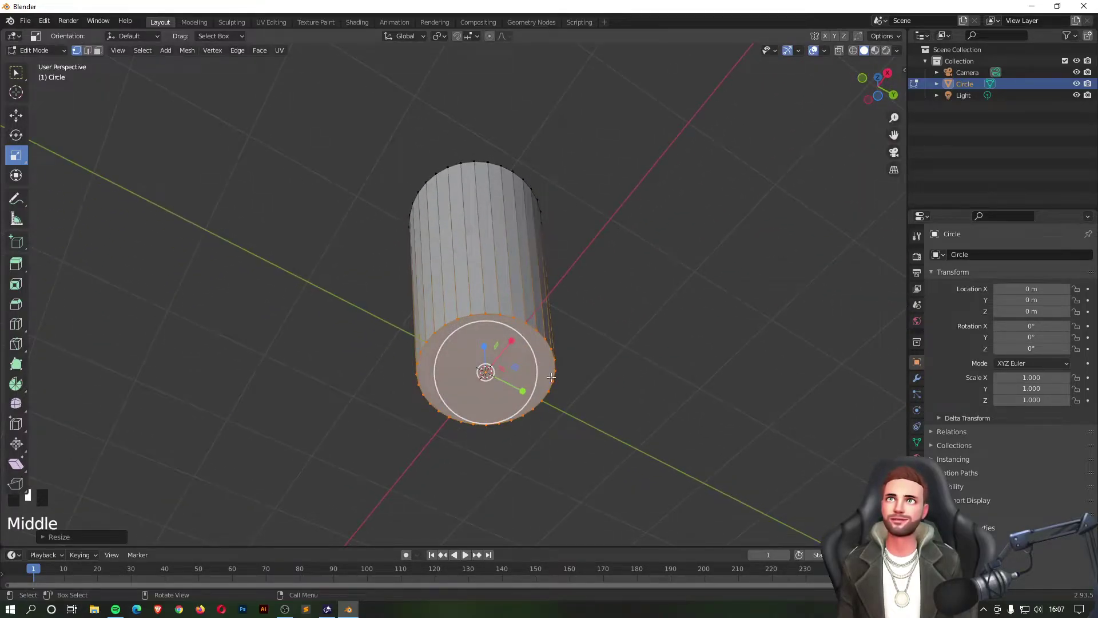
middle_drag(626, 254, 928, 111)
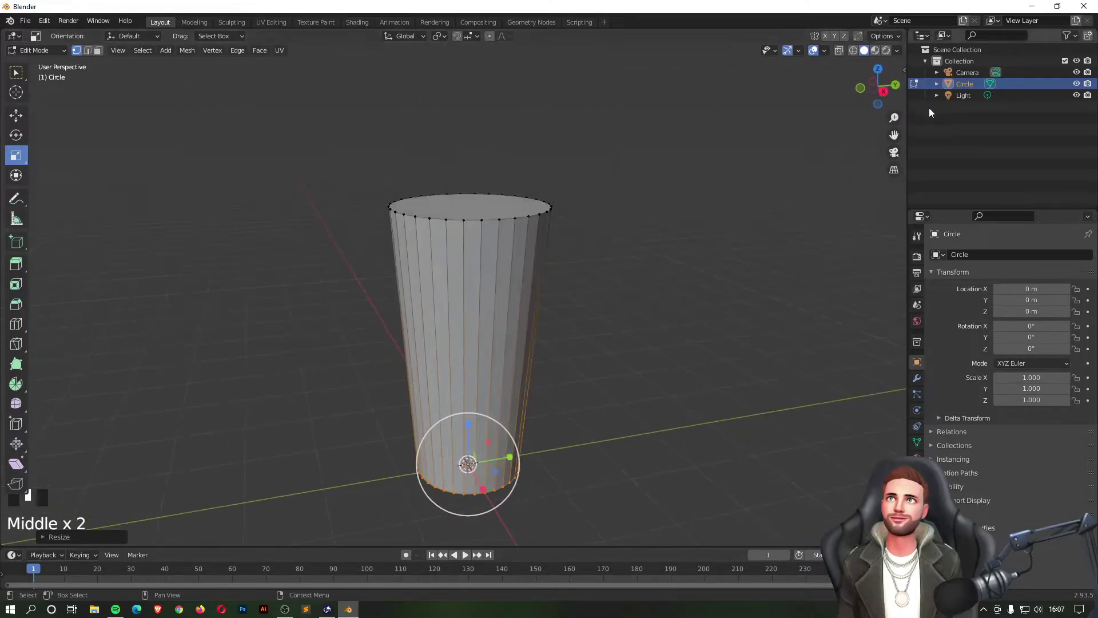
Step: Box-select the entire top ring of vertices in the right orthographic view, using wireframe shading
click(883, 92)
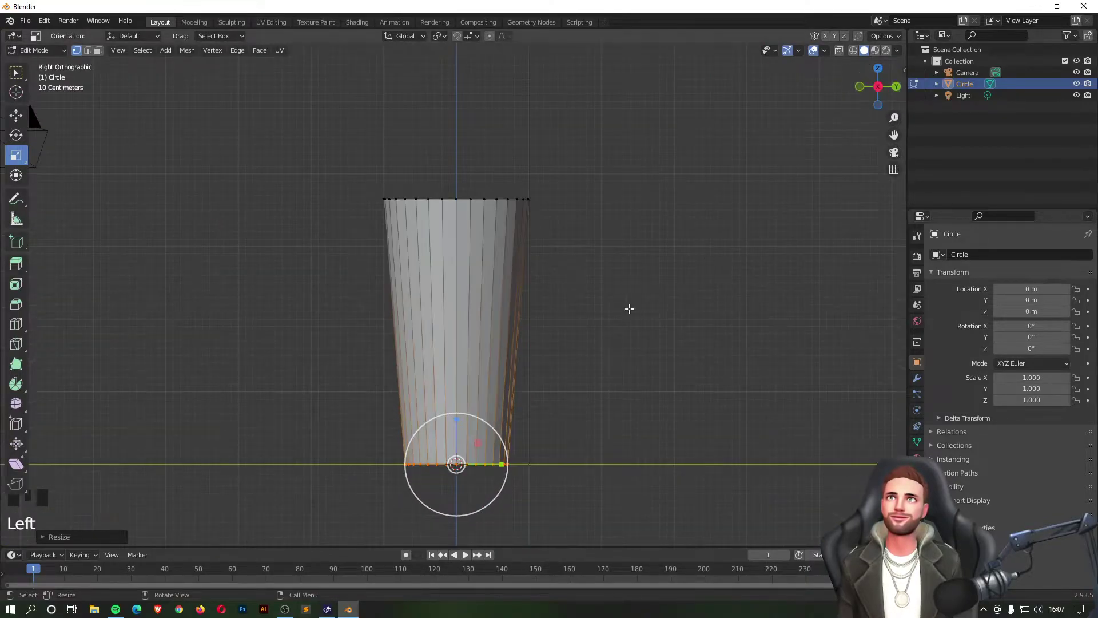
drag(321, 129, 690, 276)
click(719, 265)
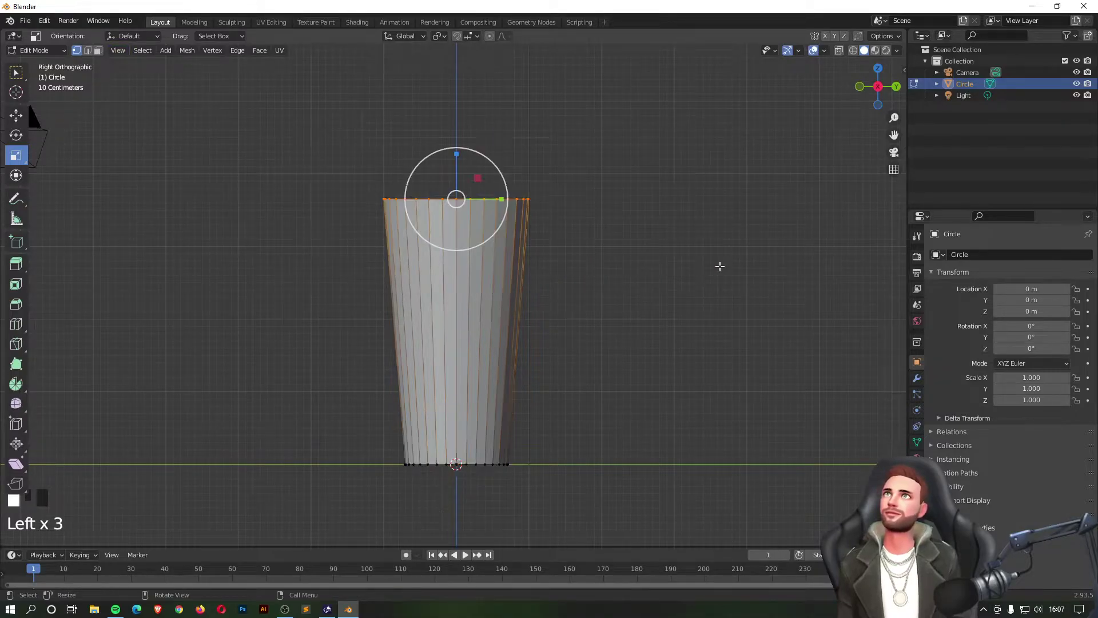
click(852, 51)
drag(322, 122, 735, 290)
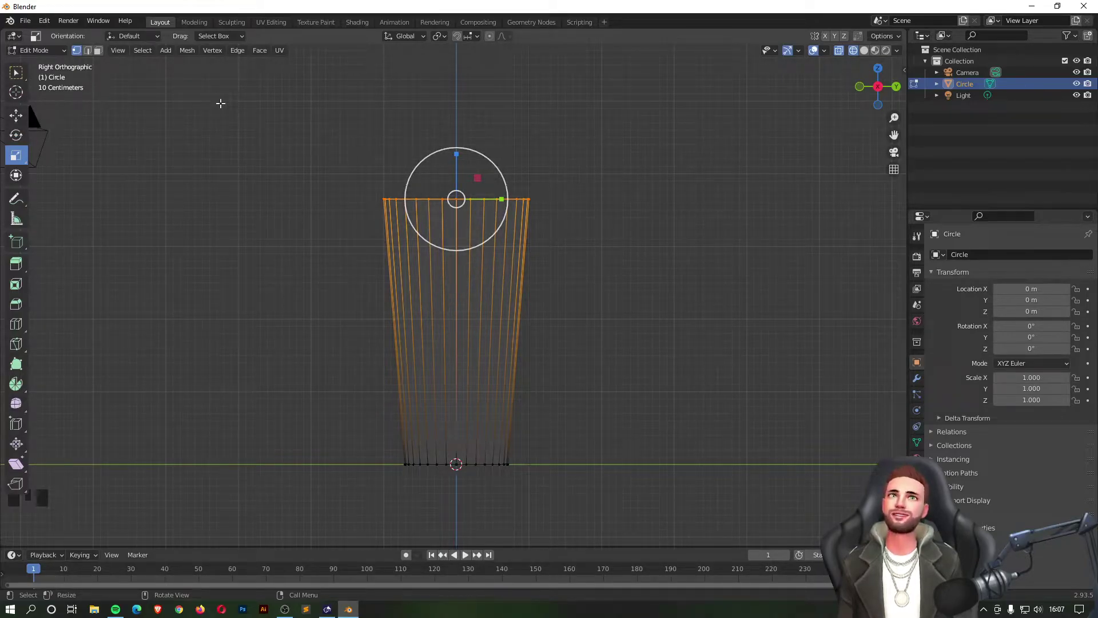
Step: Move the top ring of vertices slightly down along the Z axis and inspect the tapered shape in solid shading
click(16, 115)
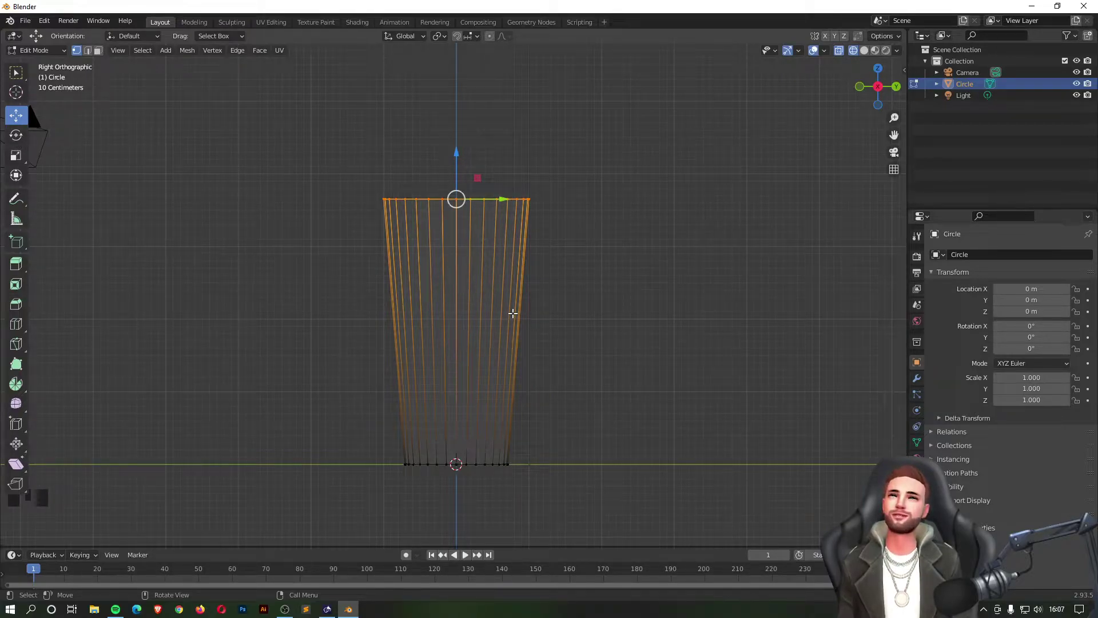
key(g)
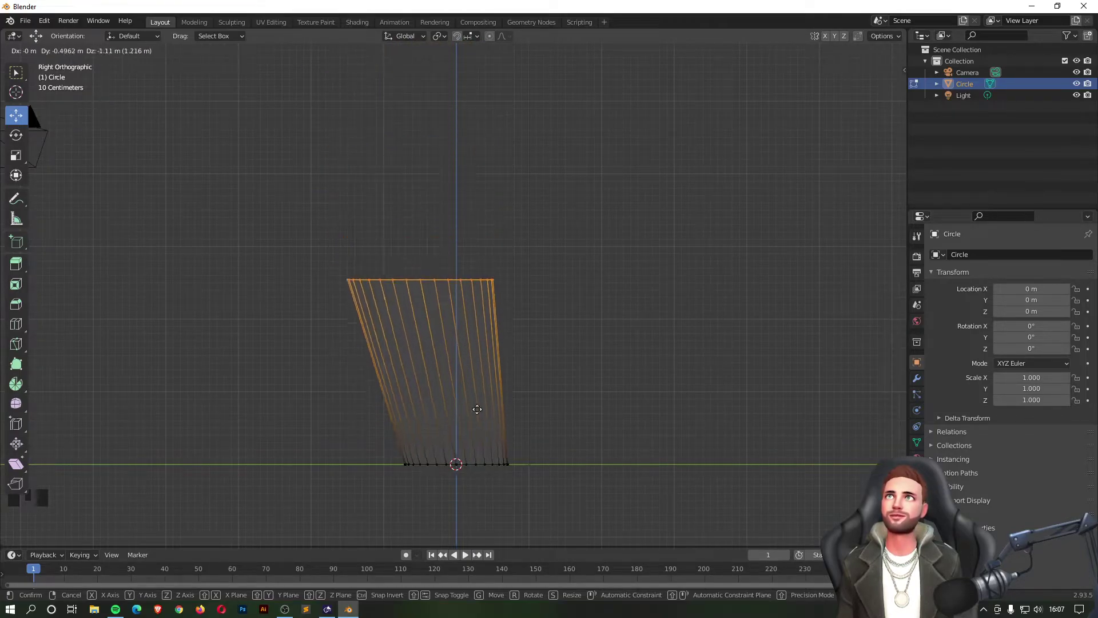
key(z)
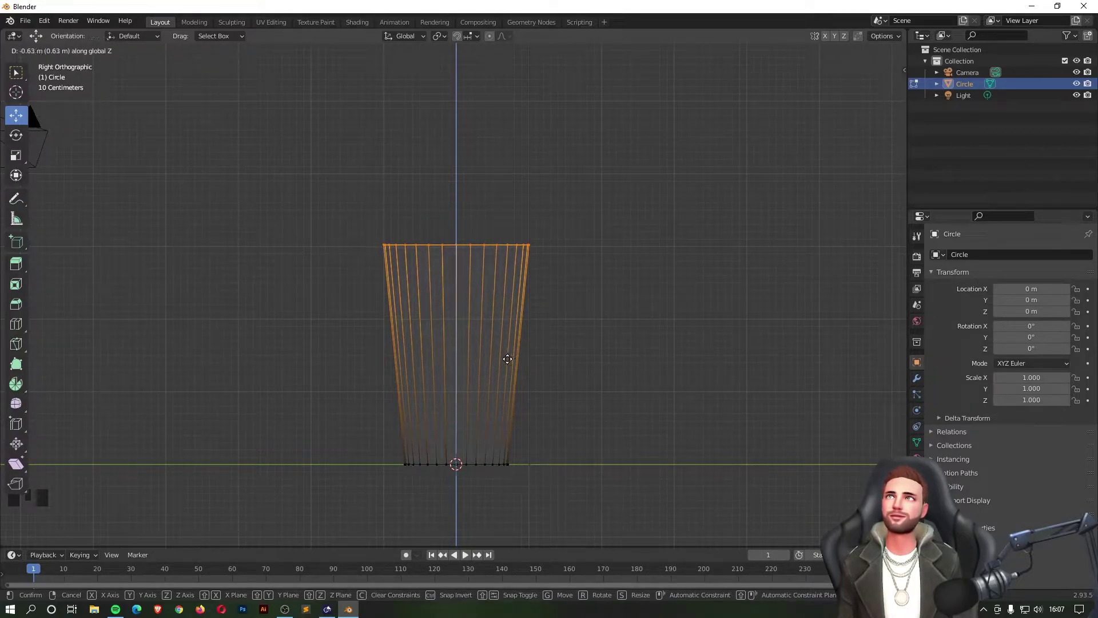
click(506, 336)
middle_drag(601, 204, 710, 165)
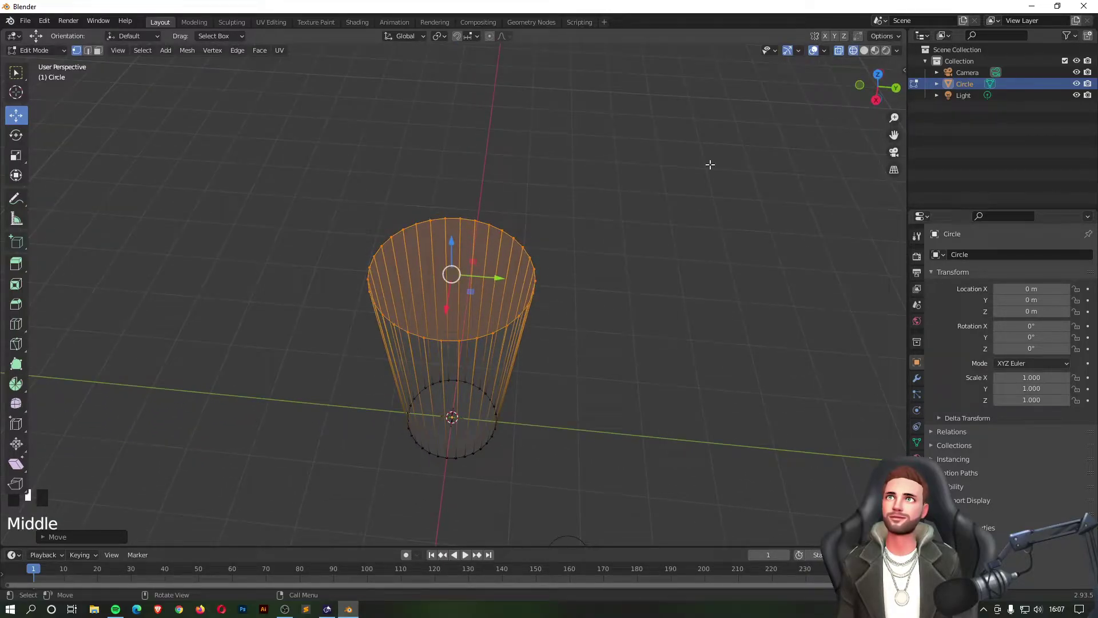
click(863, 51)
mouse_move(571, 331)
middle_down()
mouse_move(672, 265)
mouse_move(618, 229)
mouse_move(560, 366)
middle_up()
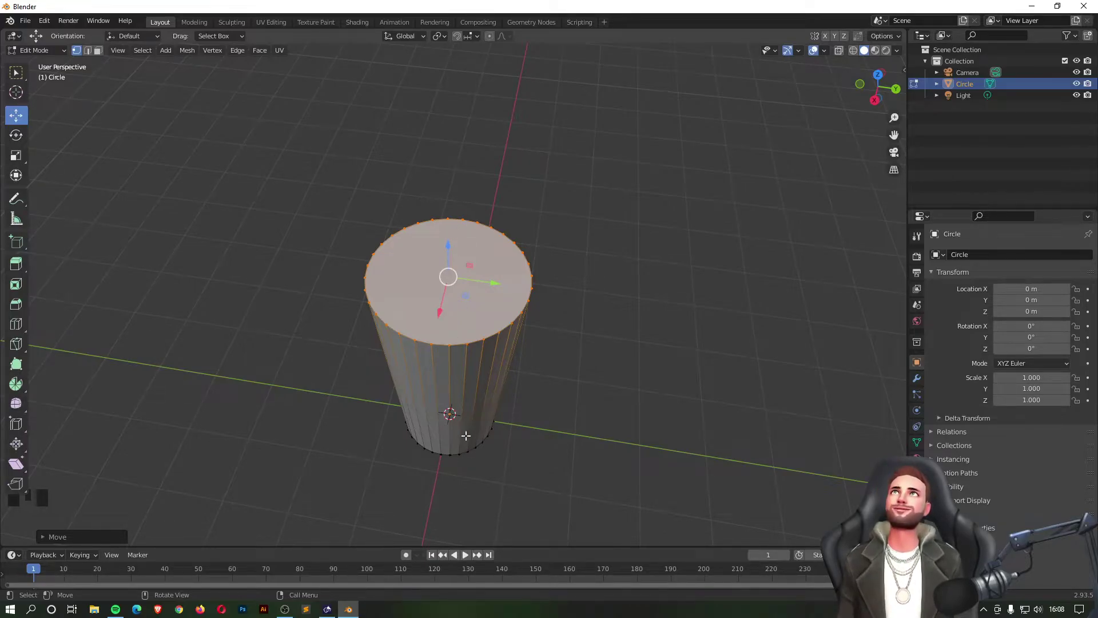
middle_drag(504, 416, 584, 324)
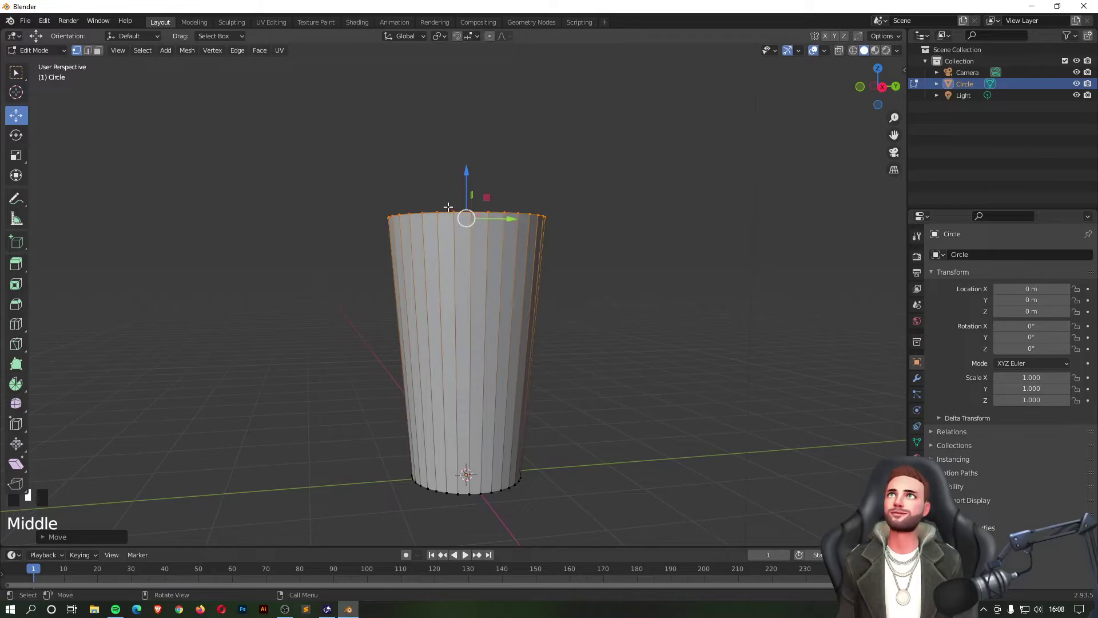
middle_drag(605, 272, 453, 412)
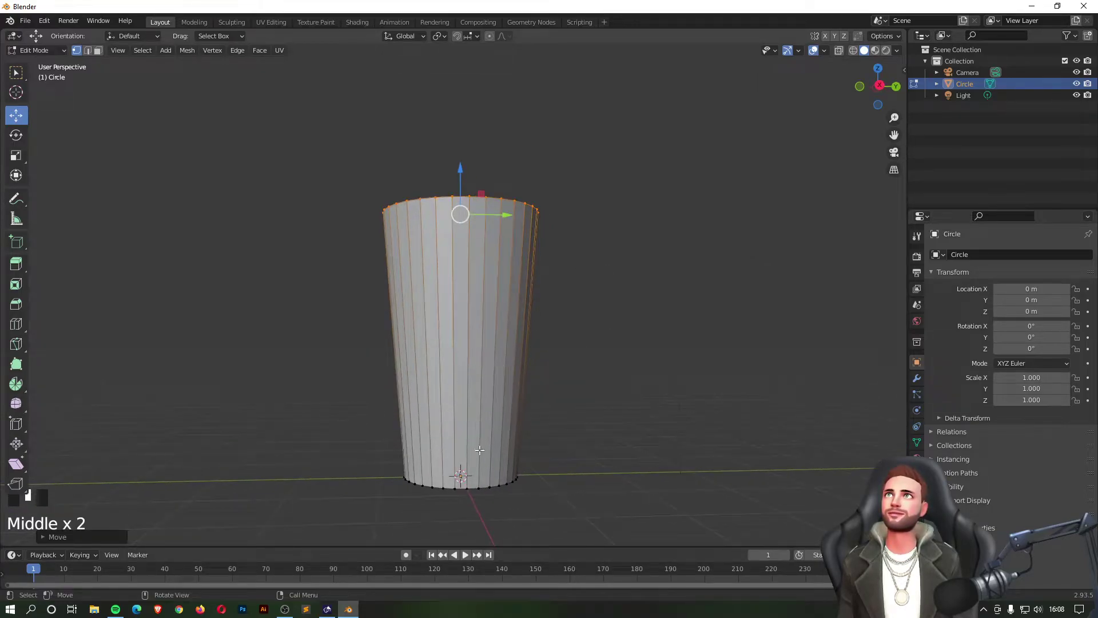
middle_drag(630, 208, 621, 294)
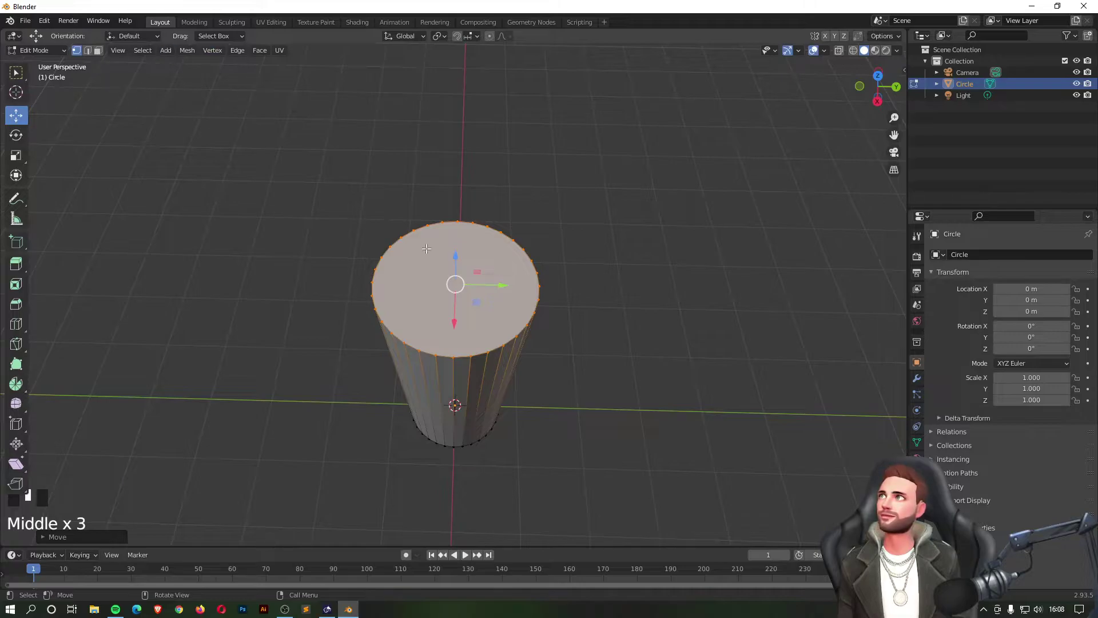
Step: Select the tapered cylinder's top face with the Select Circle tool in face select mode
click(100, 50)
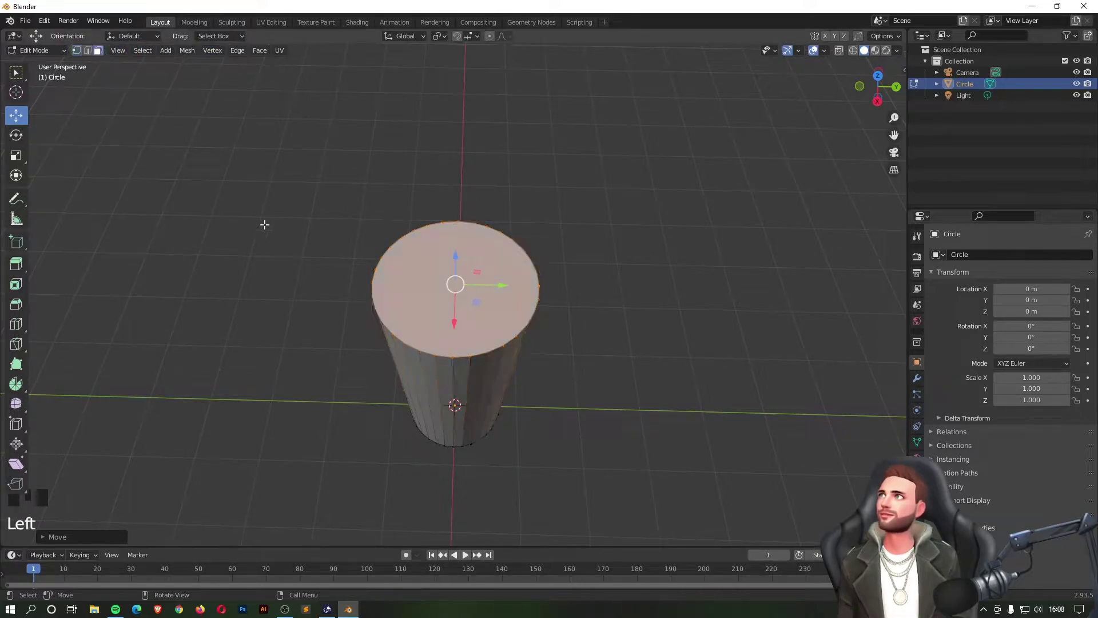
middle_drag(412, 292, 163, 182)
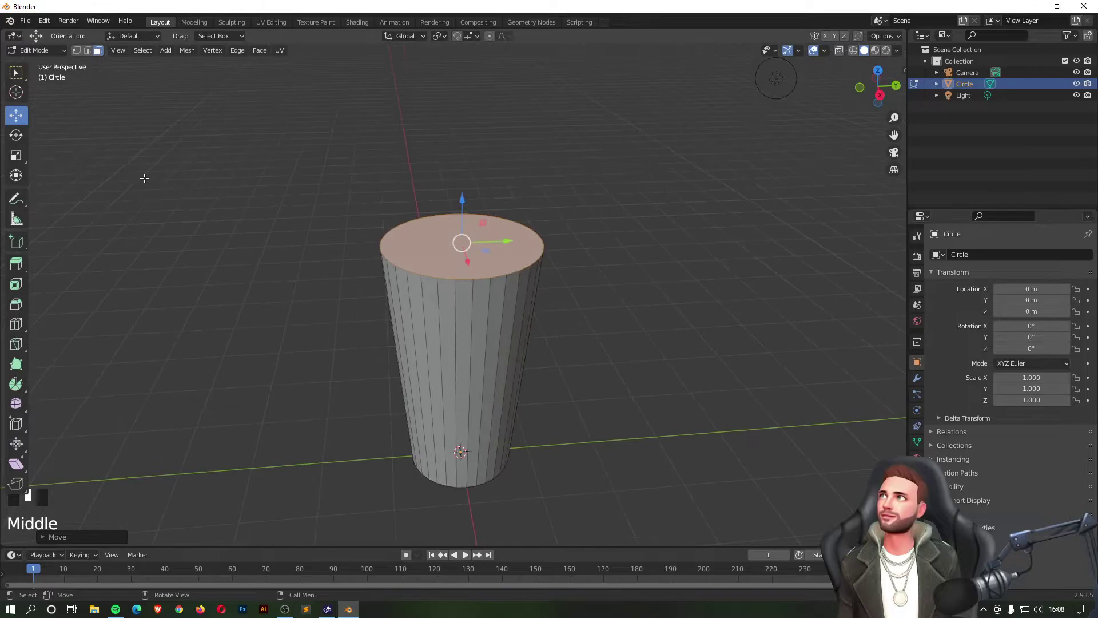
mouse_move(27, 72)
mouse_down()
mouse_move(69, 91)
mouse_move(75, 112)
mouse_up()
click(468, 253)
scroll(466, 243, up, 1)
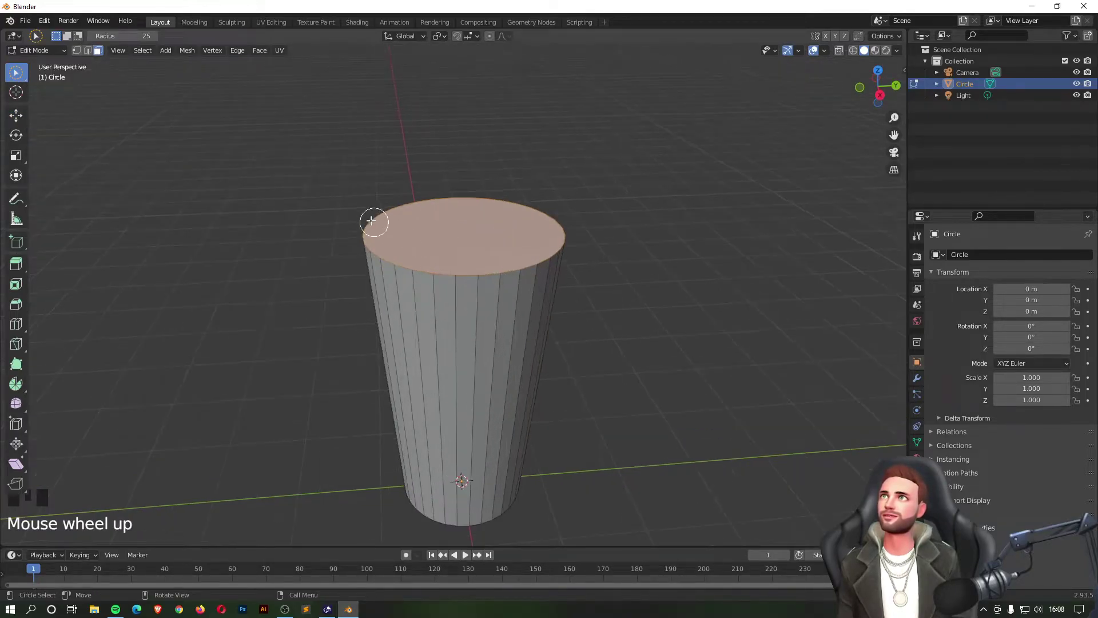
Step: Inset the top face with a thickness of about 0.049 m to form a narrow rim
middle_drag(604, 139, 571, 137)
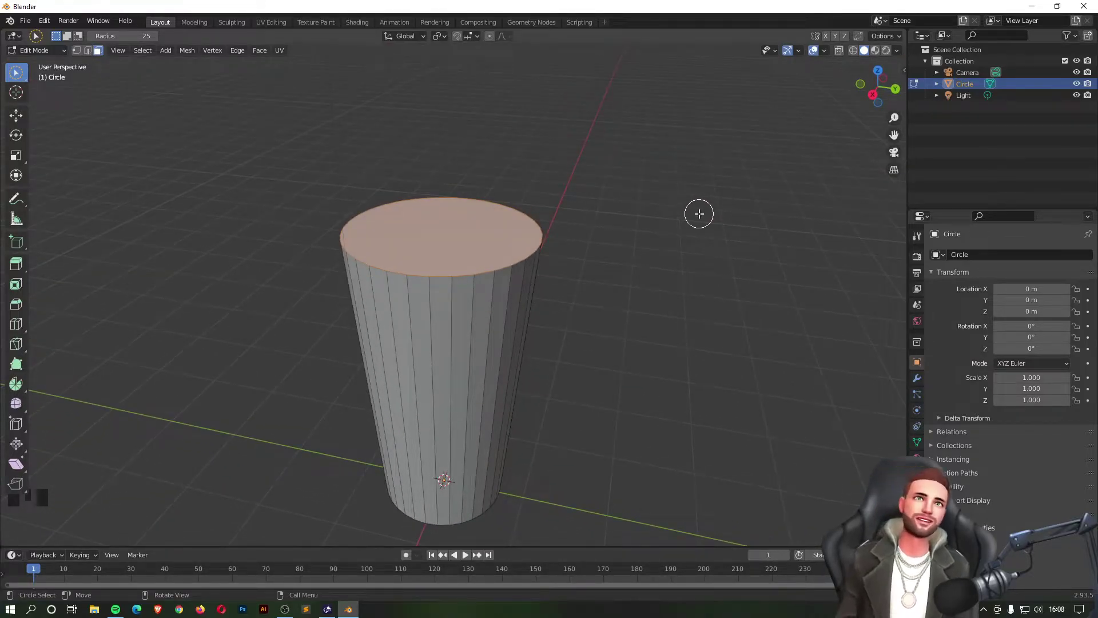
key(i)
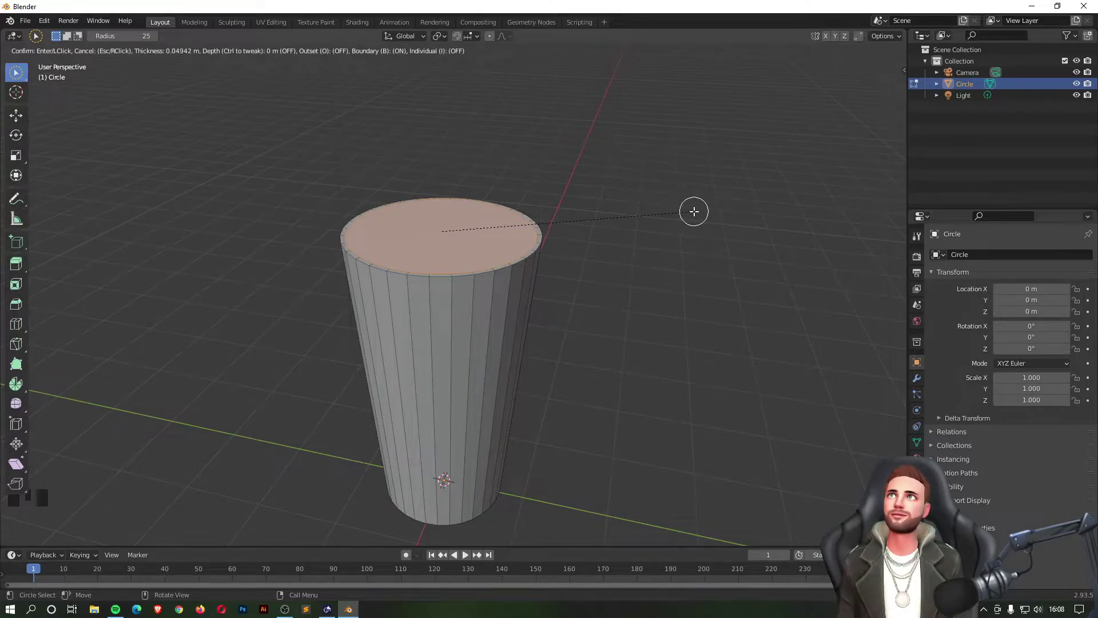
click(694, 211)
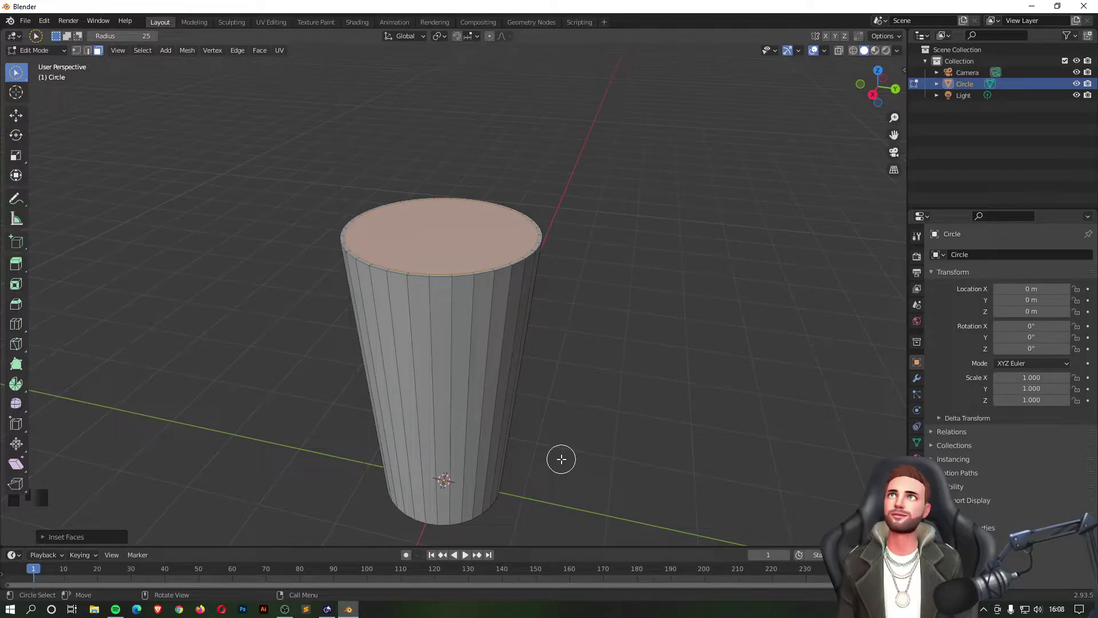
Step: Delete the inset top face to open the cup
key(Delete)
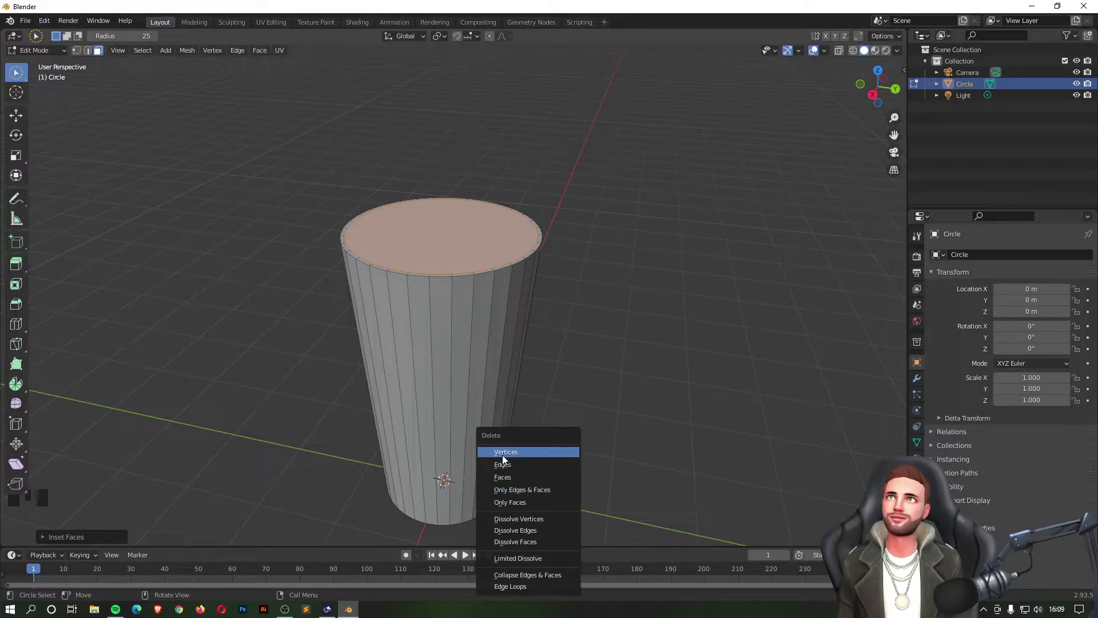
click(530, 475)
middle_drag(629, 130, 661, 147)
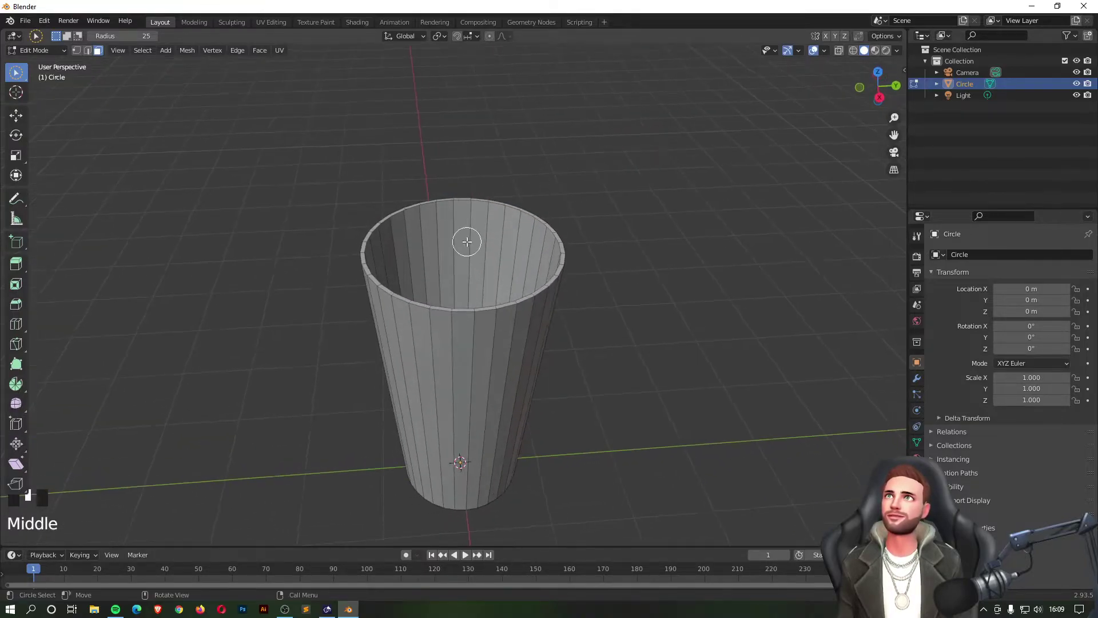
Step: Examine the open cup's rim and wall thickness up close from several angles
scroll(465, 238, up, 3)
middle_drag(536, 95, 574, 66)
scroll(547, 114, up, 3)
shift+middle_drag(579, 117, 551, 274)
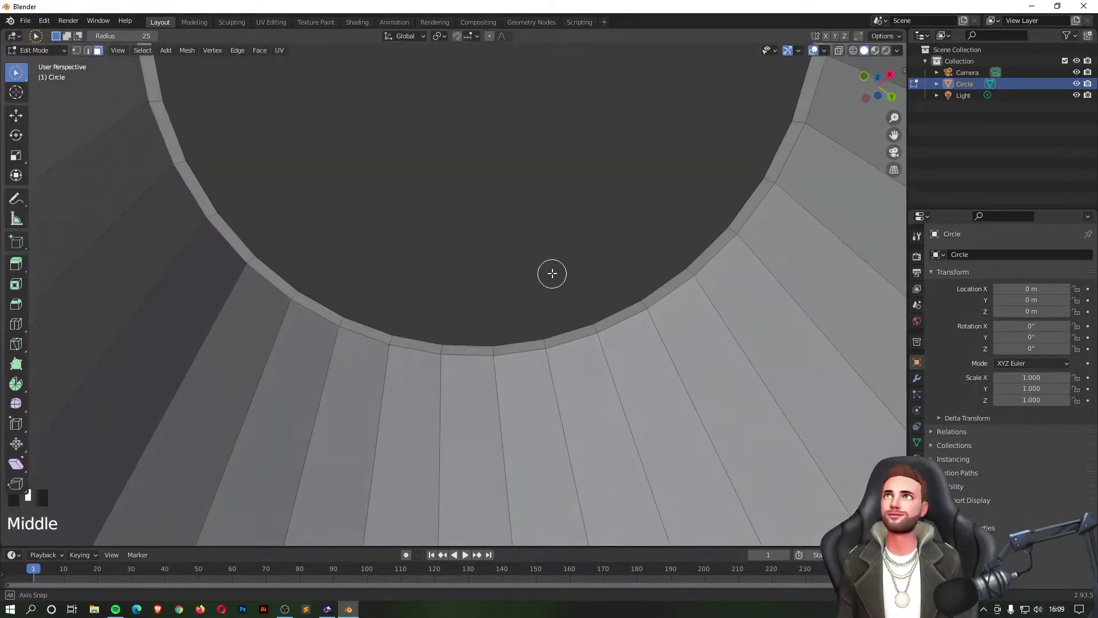
middle_drag(480, 336, 511, 239)
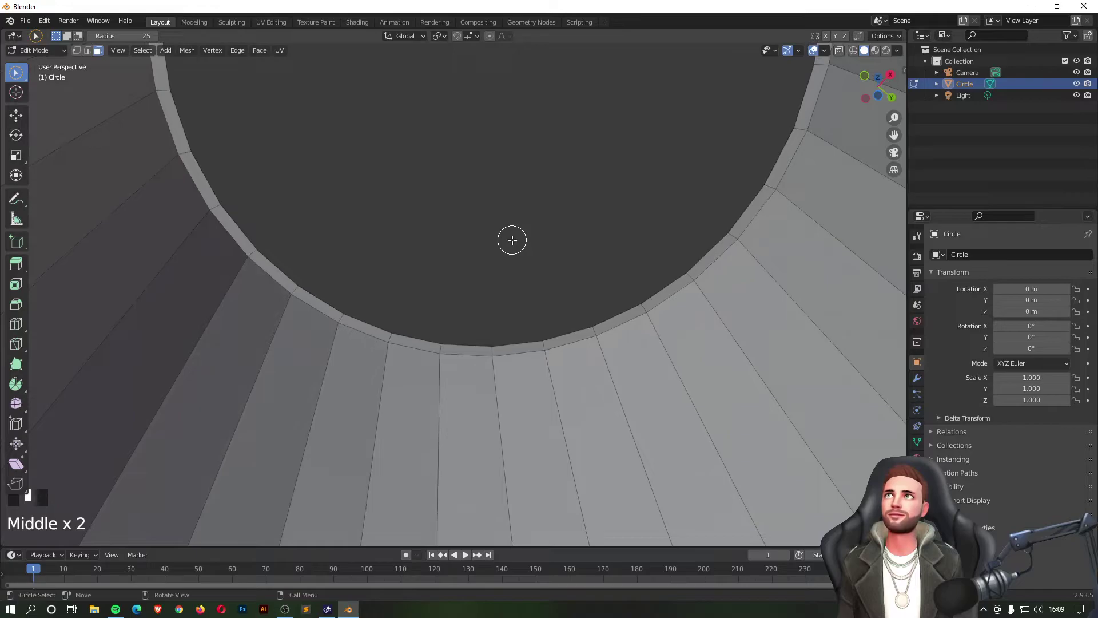
scroll(510, 242, up, 2)
middle_drag(418, 299, 338, 363)
scroll(437, 319, down, 7)
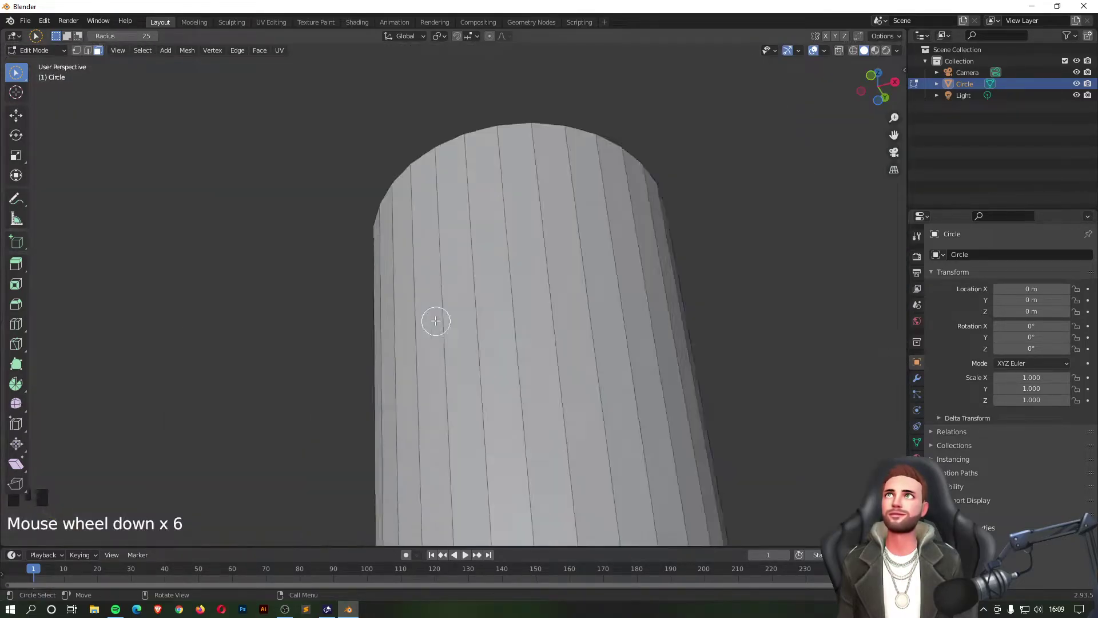
middle_drag(549, 218, 517, 368)
Step: Undo the deletion of the top face and show the whole cup in the right orthographic view
key(ctrl+z)
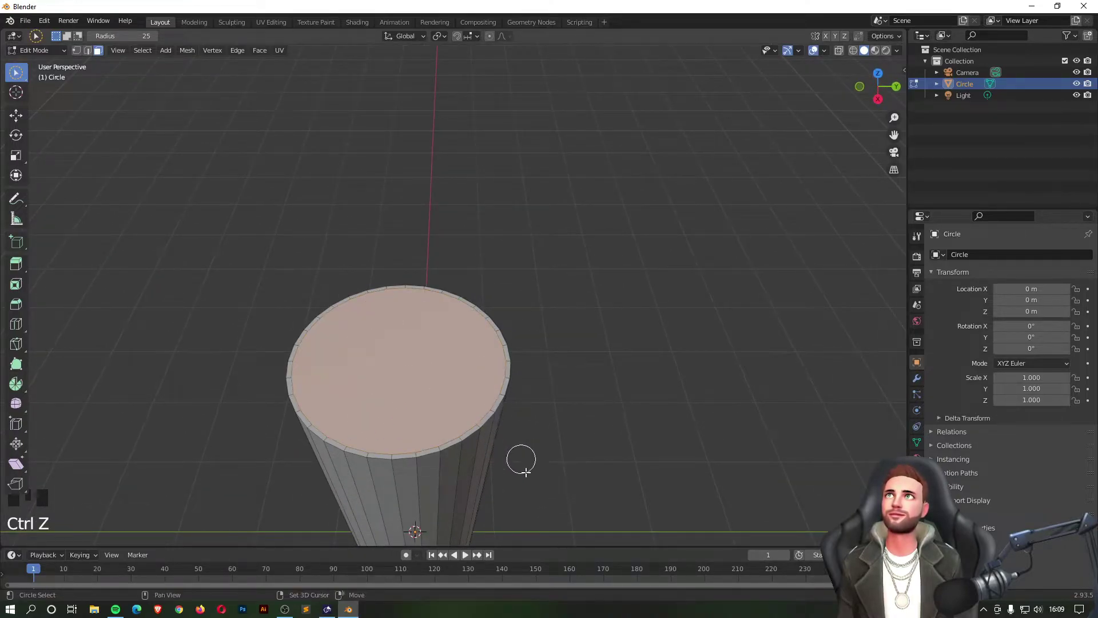
shift+middle_drag(505, 490, 513, 363)
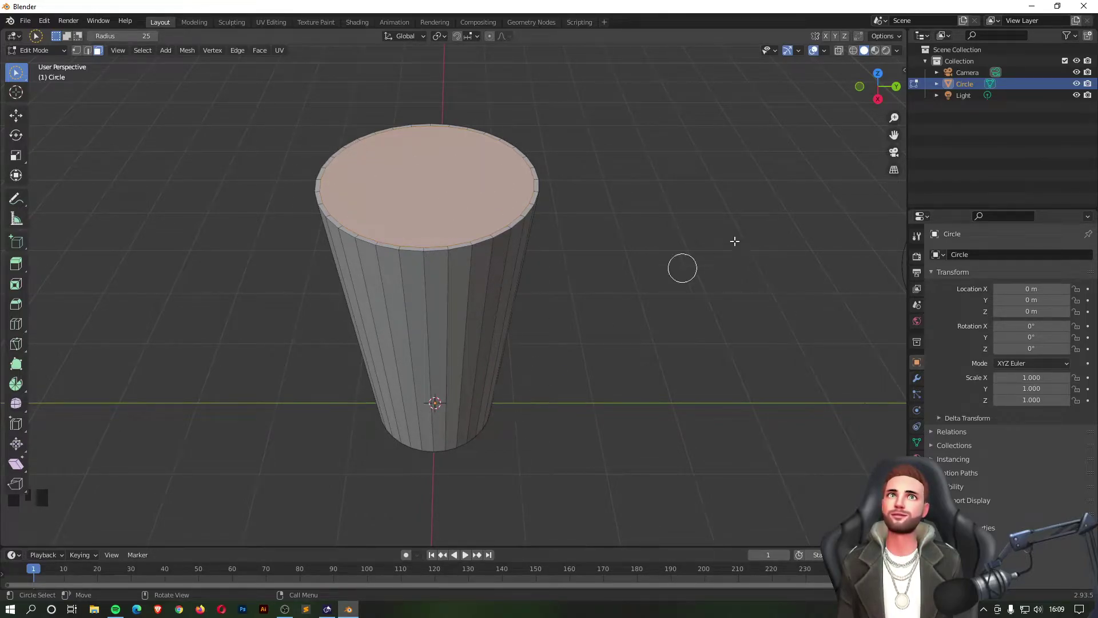
click(878, 99)
scroll(581, 231, down, 2)
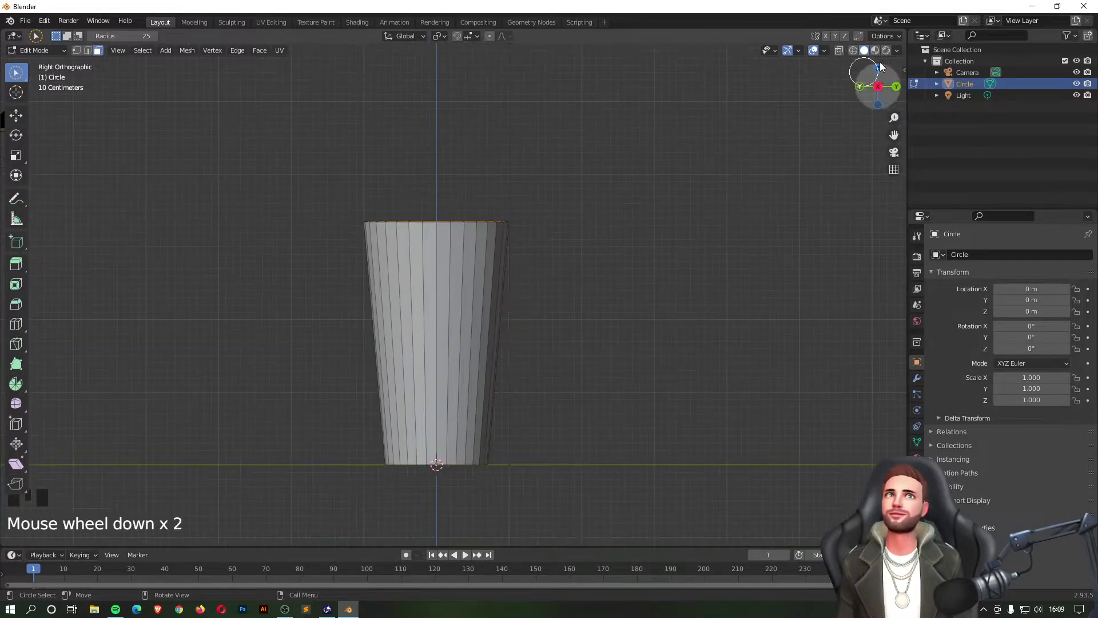
Step: Extrude the inset top face about 3.06 m downward in wireframe display to hollow out the cup above its base
click(853, 50)
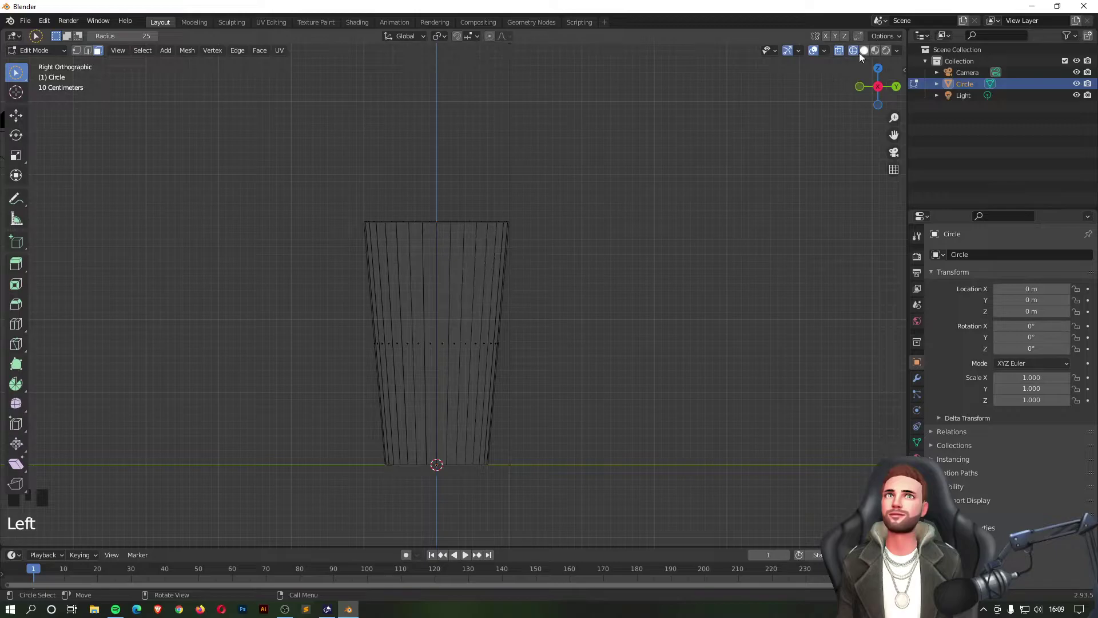
alt+click(419, 222)
middle_drag(419, 221, 393, 212)
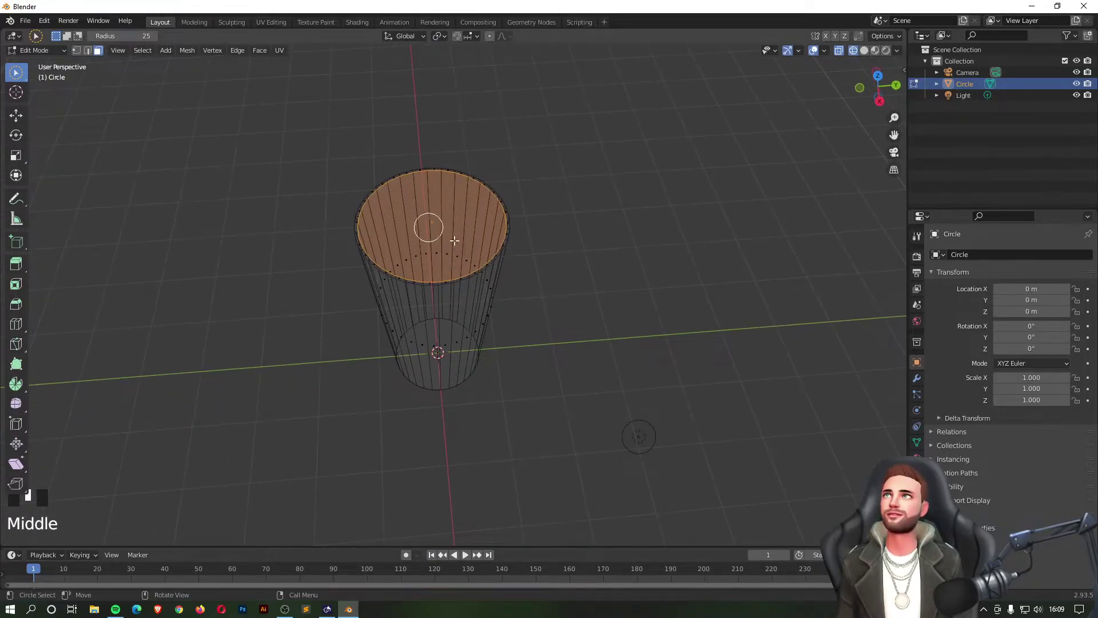
click(879, 101)
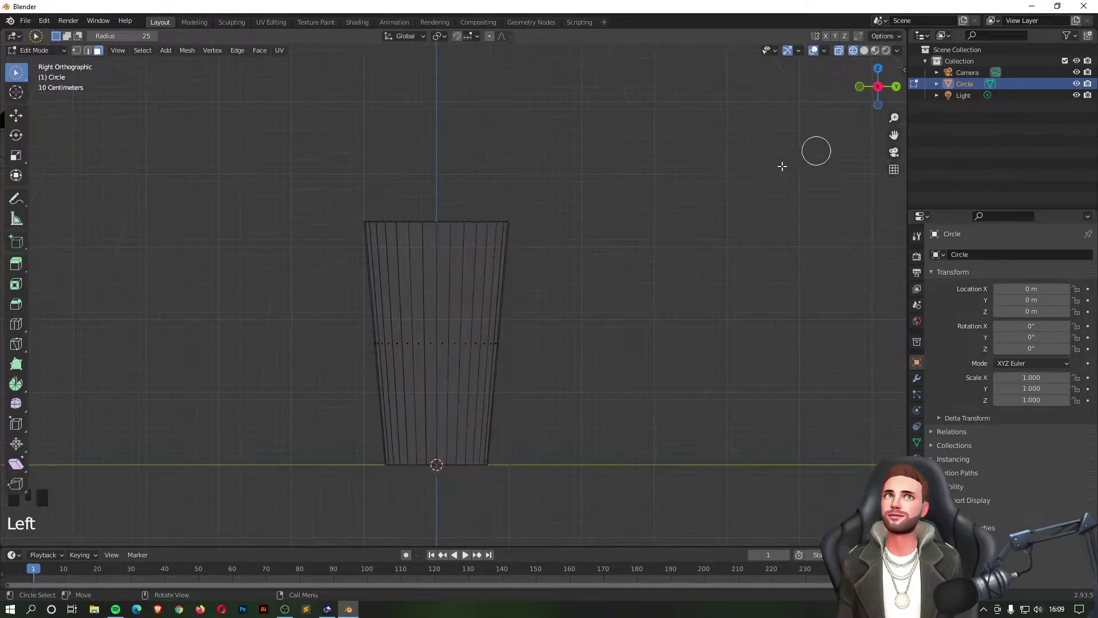
scroll(378, 297, up, 1)
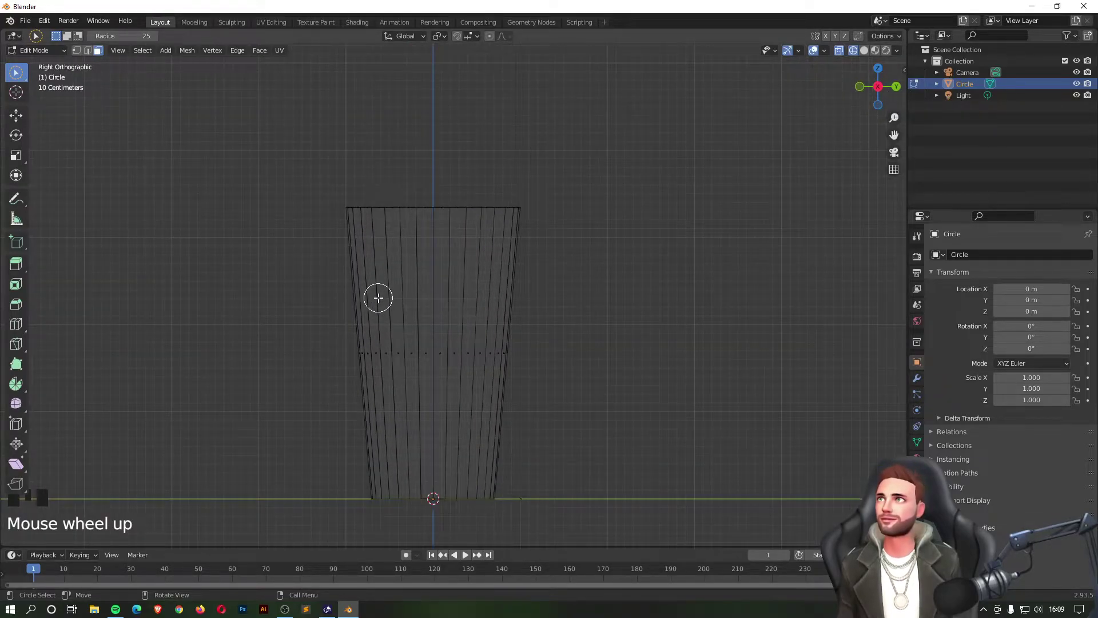
key(e)
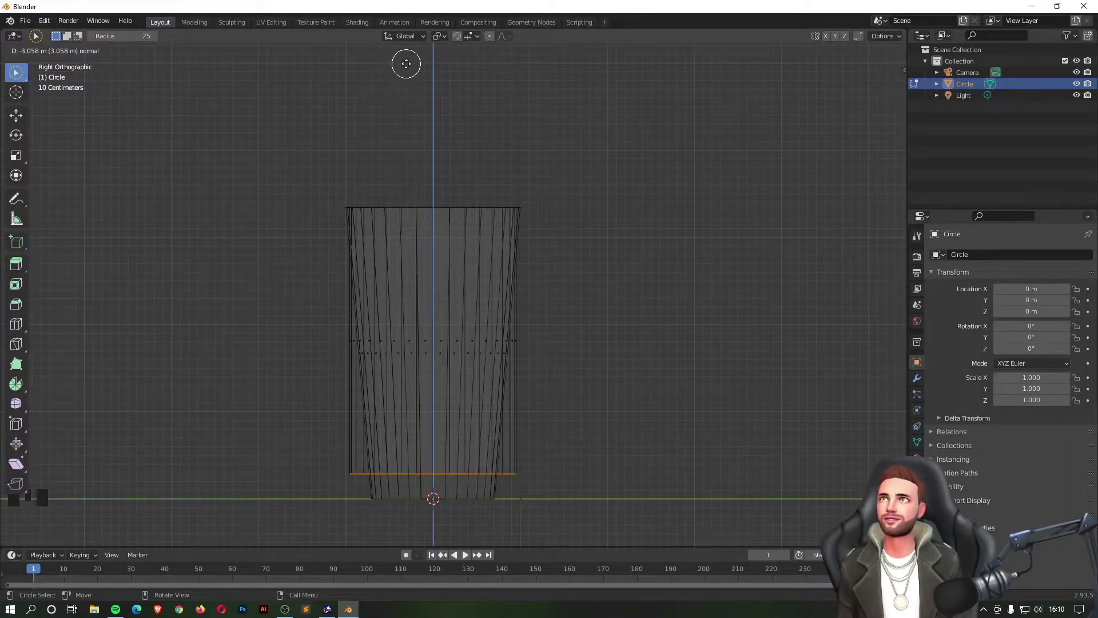
click(406, 63)
Step: Scale the extruded inner floor to about 0.677 in the right orthographic wireframe view so the inner walls follow the cup's taper
middle_drag(461, 90, 549, 135)
click(864, 51)
middle_drag(554, 186, 506, 163)
middle_drag(446, 482, 531, 334)
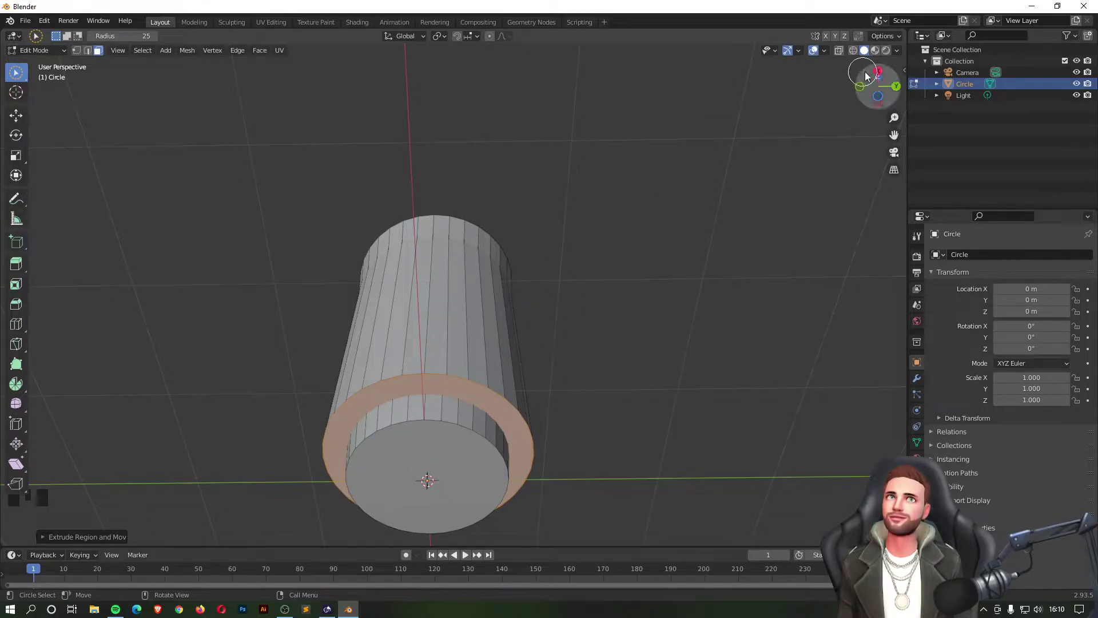
click(879, 88)
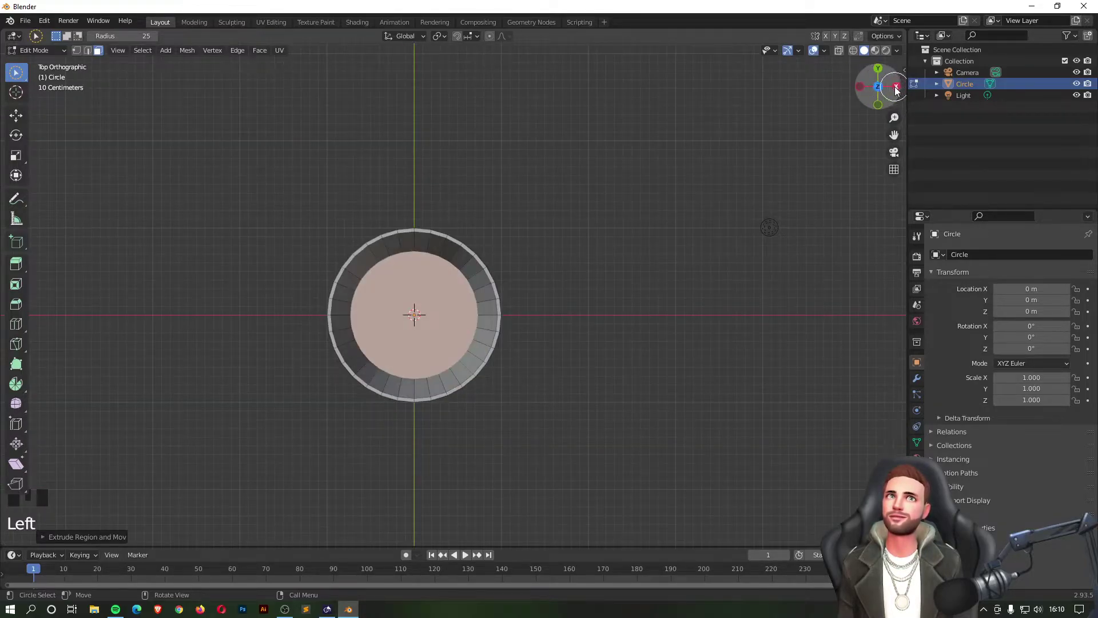
click(895, 86)
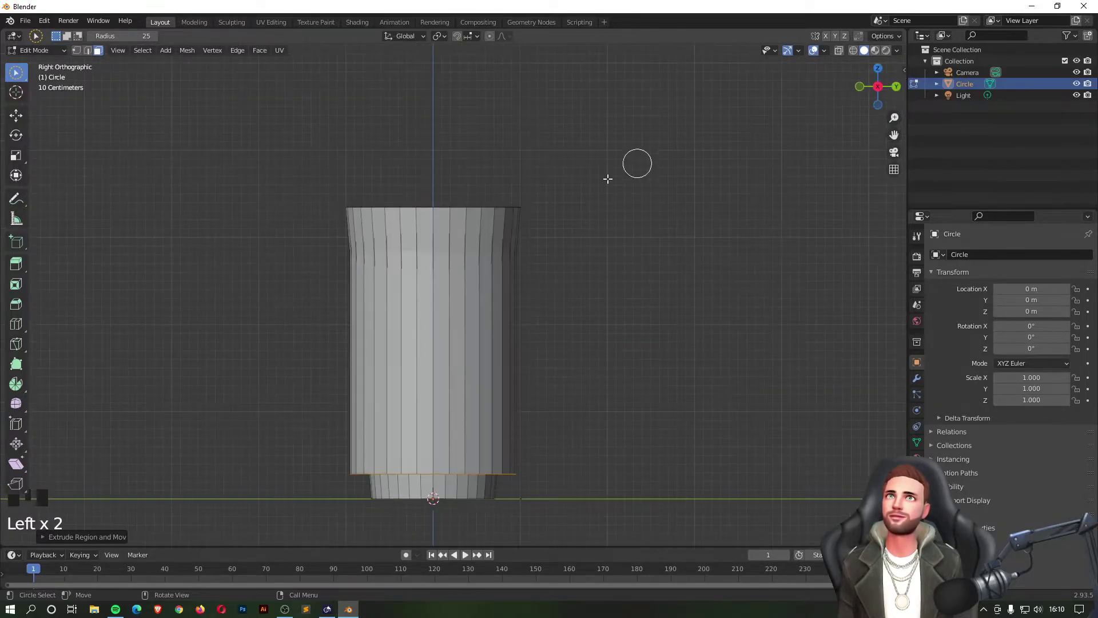
click(853, 50)
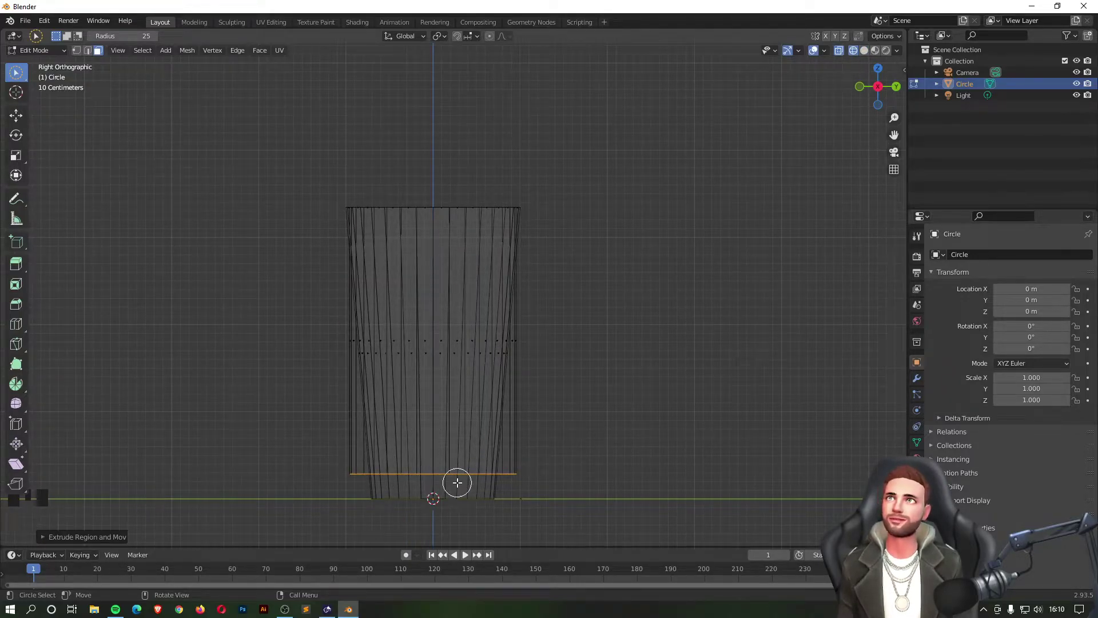
key(s)
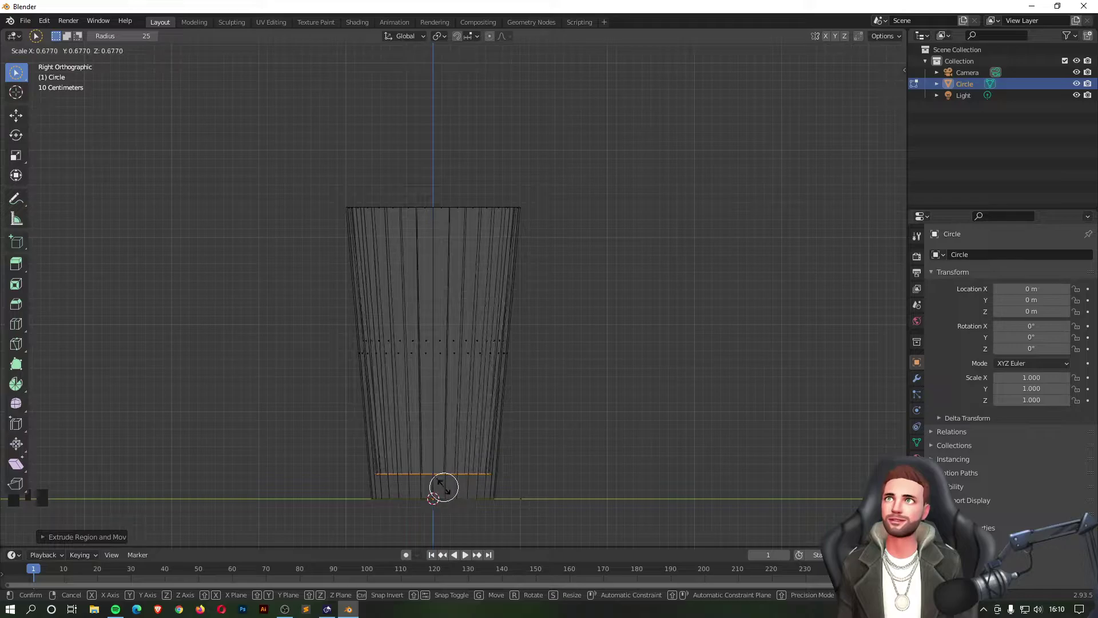
click(444, 487)
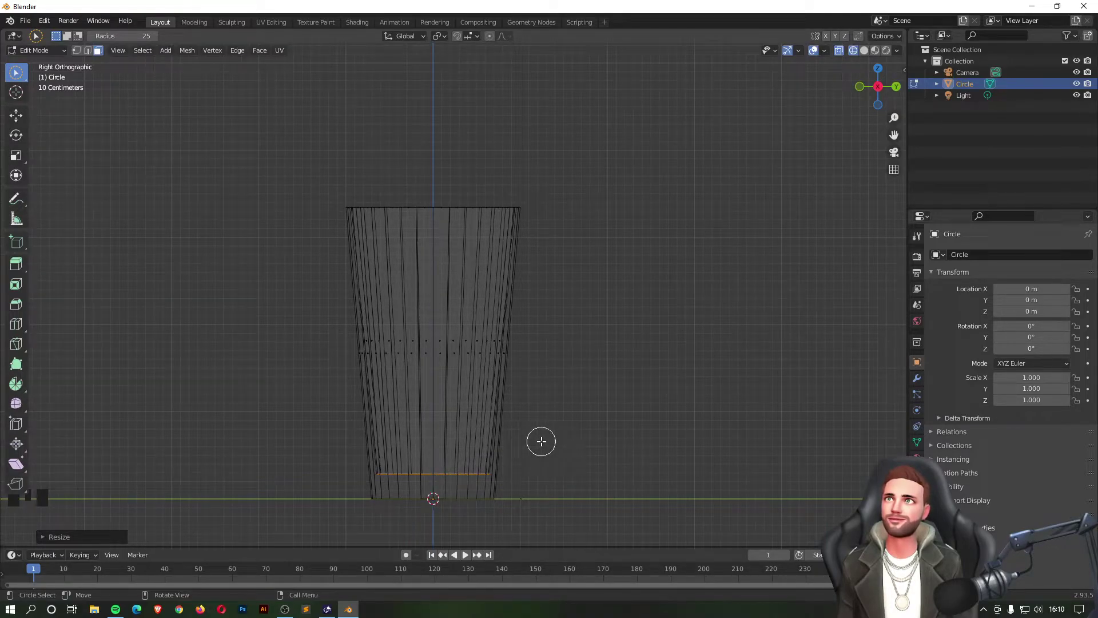
Step: Examine the cup's inner floor and wall spacing in wireframe from the side and from above
shift+middle_drag(435, 468, 576, 409)
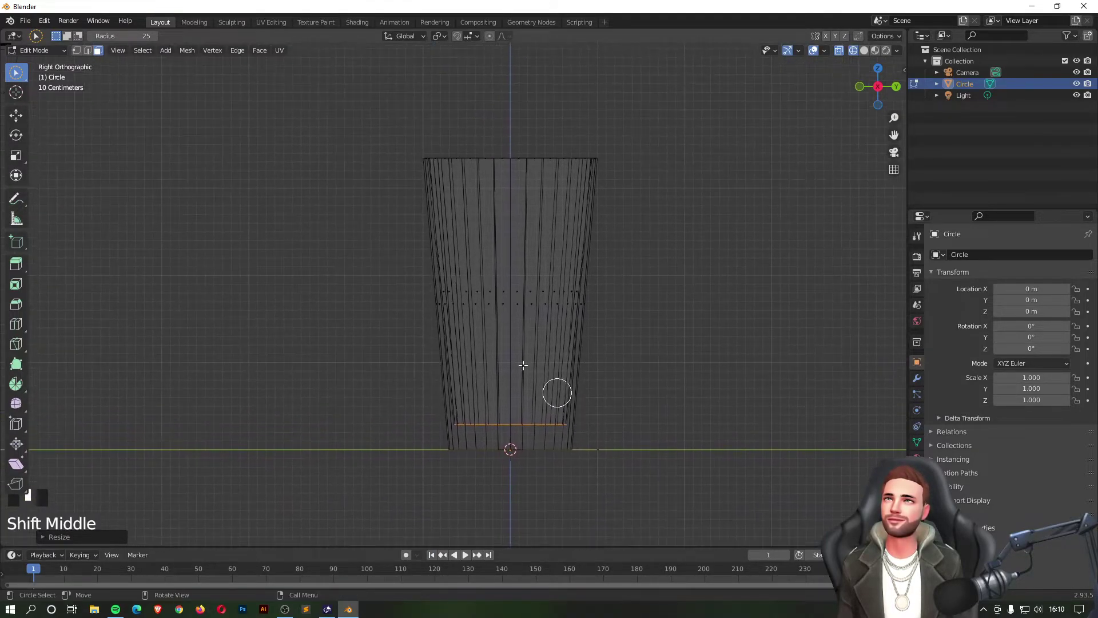
scroll(438, 336, up, 3)
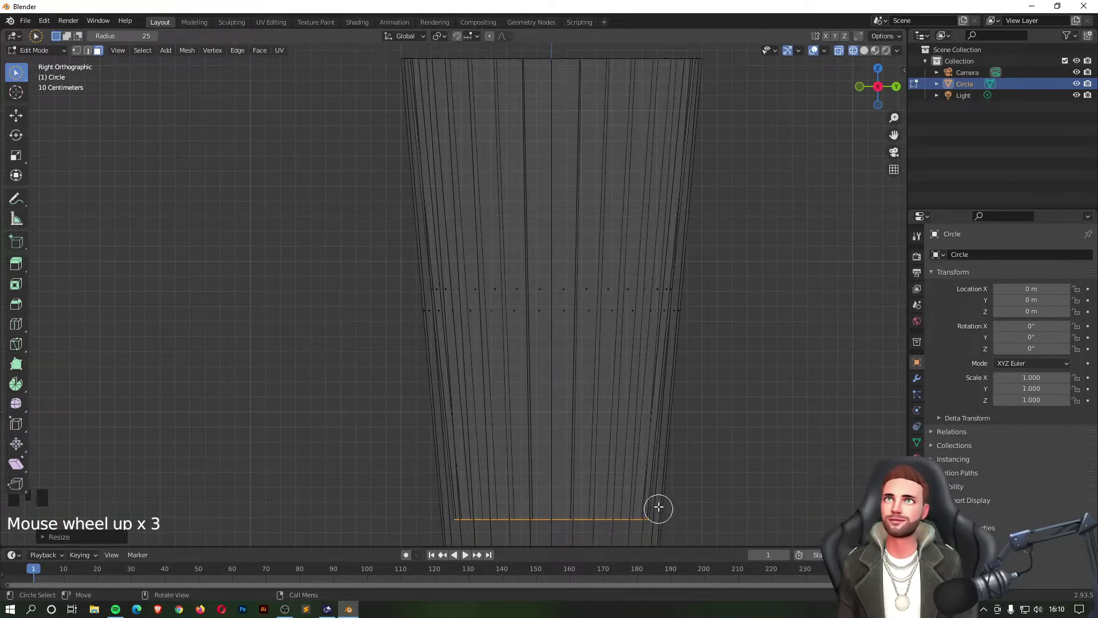
scroll(623, 527, down, 1)
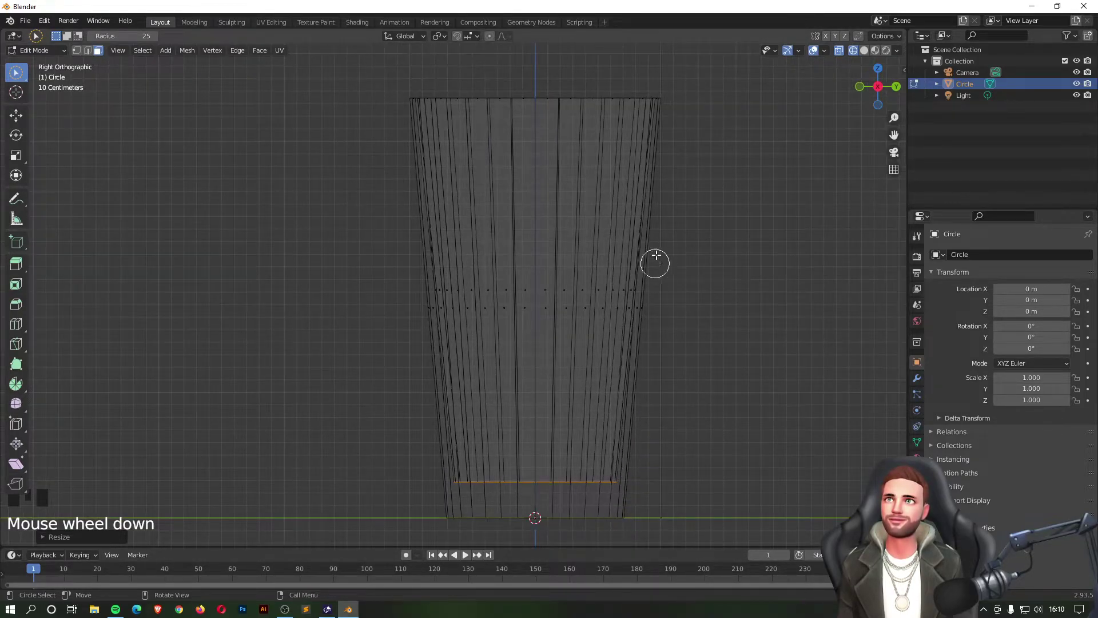
middle_drag(672, 225, 662, 248)
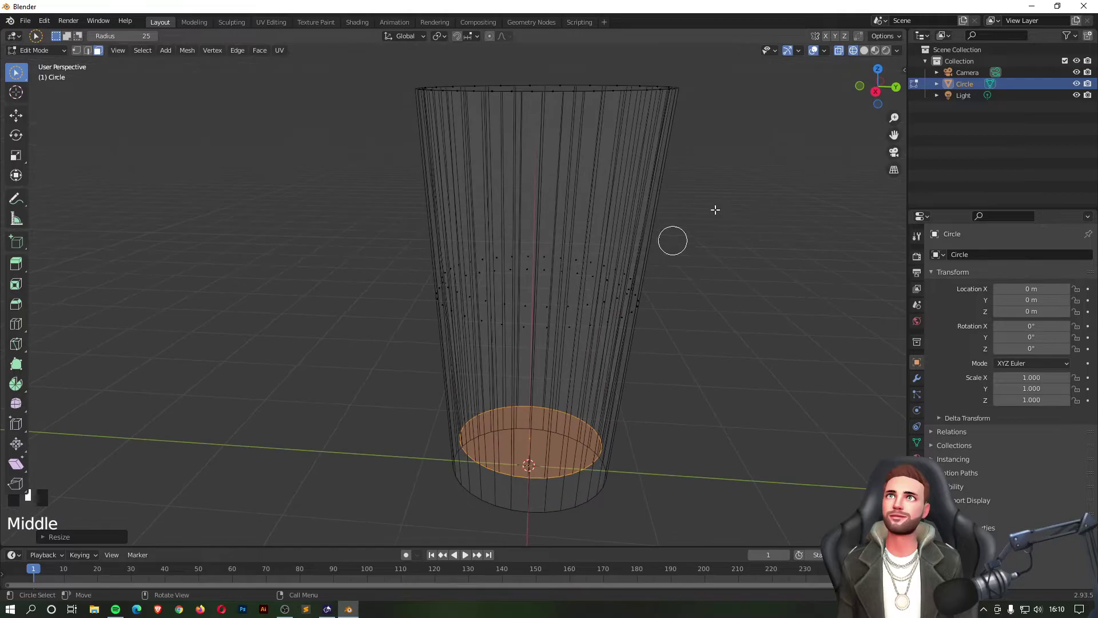
scroll(703, 223, down, 4)
middle_drag(689, 196, 629, 238)
scroll(422, 345, up, 6)
middle_drag(421, 345, 666, 287)
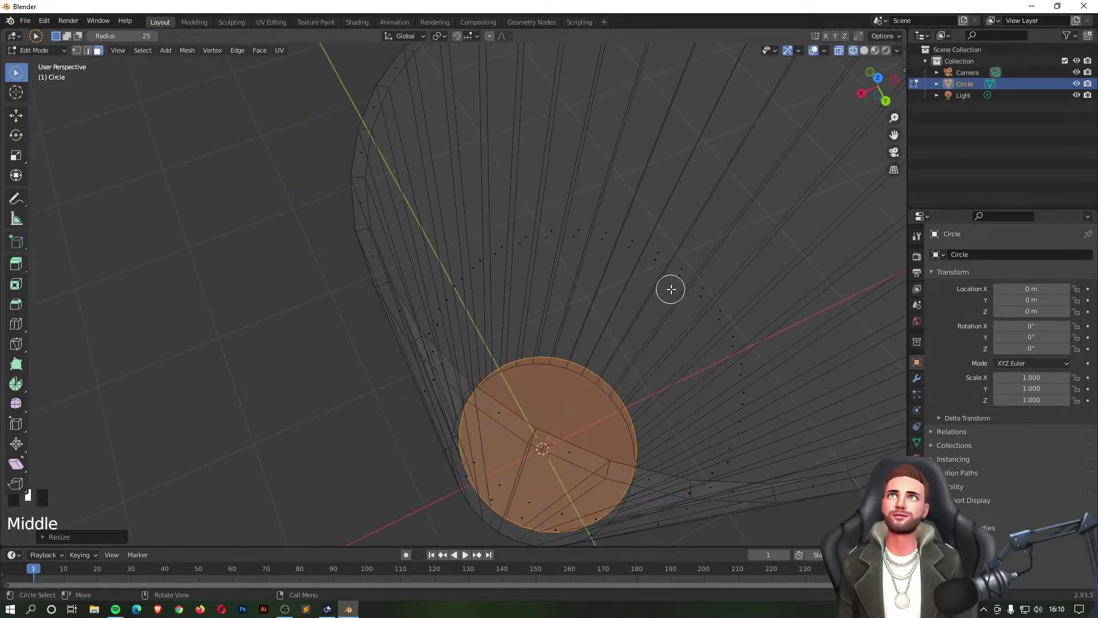
middle_drag(526, 351, 598, 392)
middle_drag(586, 270, 555, 345)
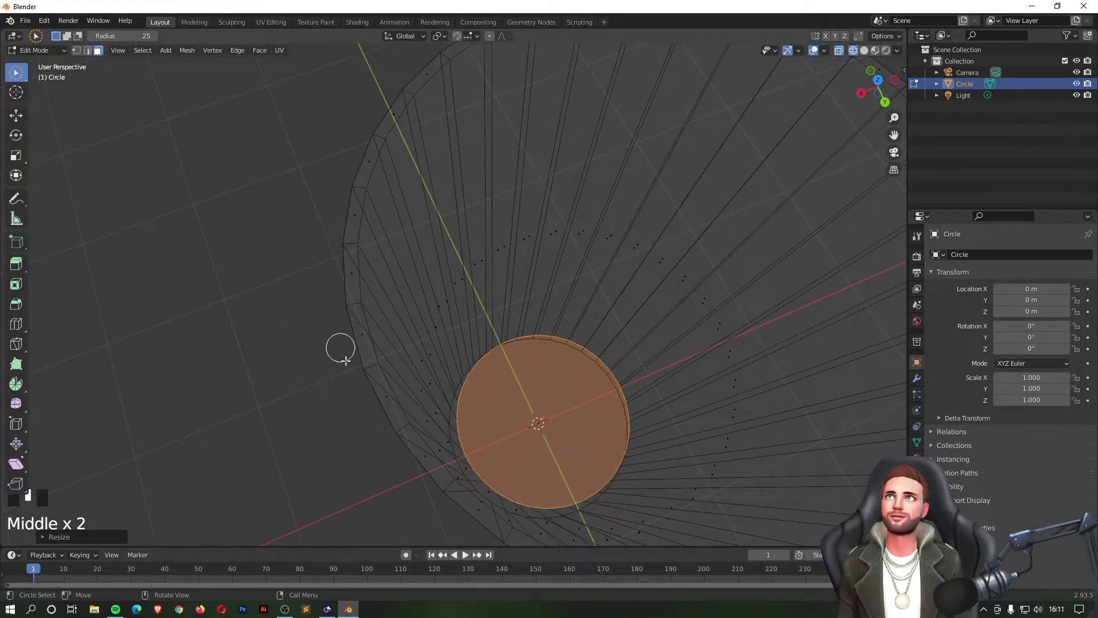
middle_drag(364, 355, 451, 318)
scroll(568, 379, down, 2)
mouse_move(569, 379)
shift+middle_down()
mouse_move(524, 372)
mouse_move(508, 389)
shift+middle_up()
Step: Select the cup's underside face in solid display and inset it with a thickness of about 0.025 m
click(864, 50)
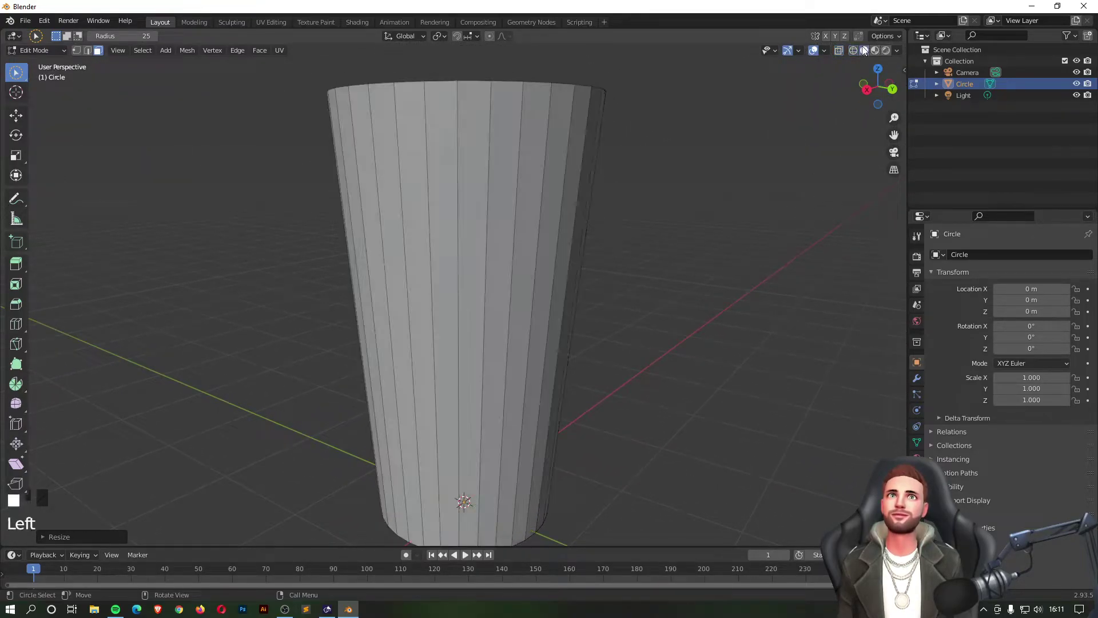
mouse_move(605, 216)
middle_down()
mouse_move(532, 257)
mouse_move(555, 299)
mouse_move(645, 177)
mouse_move(589, 377)
mouse_move(534, 387)
mouse_move(531, 399)
mouse_move(530, 44)
mouse_move(535, 505)
mouse_move(526, 395)
mouse_move(548, 254)
middle_up()
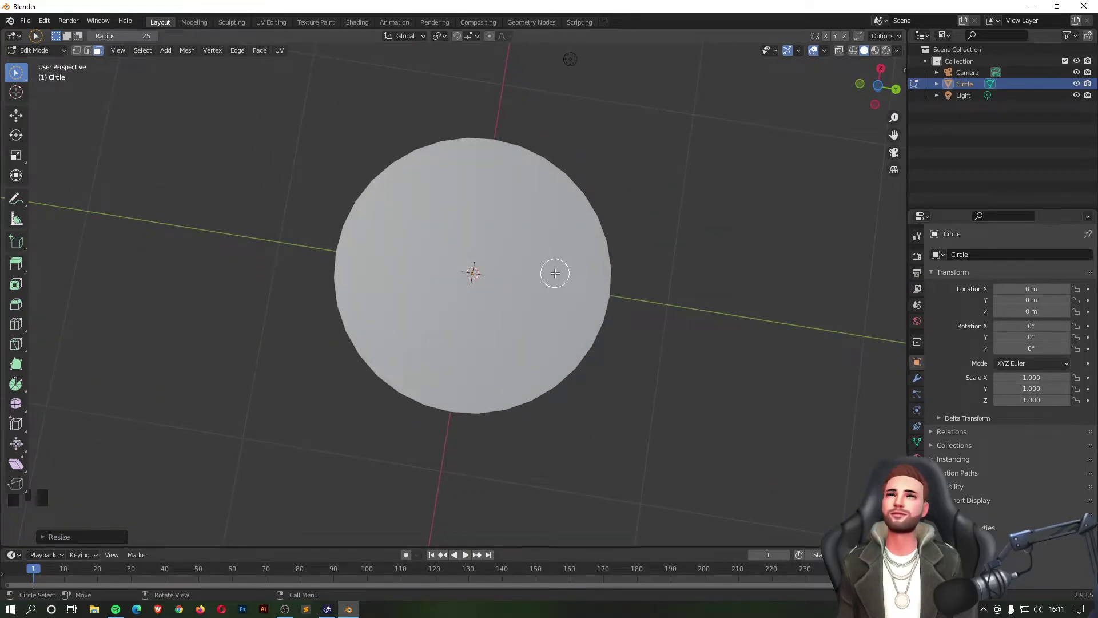
middle_drag(640, 240, 680, 293)
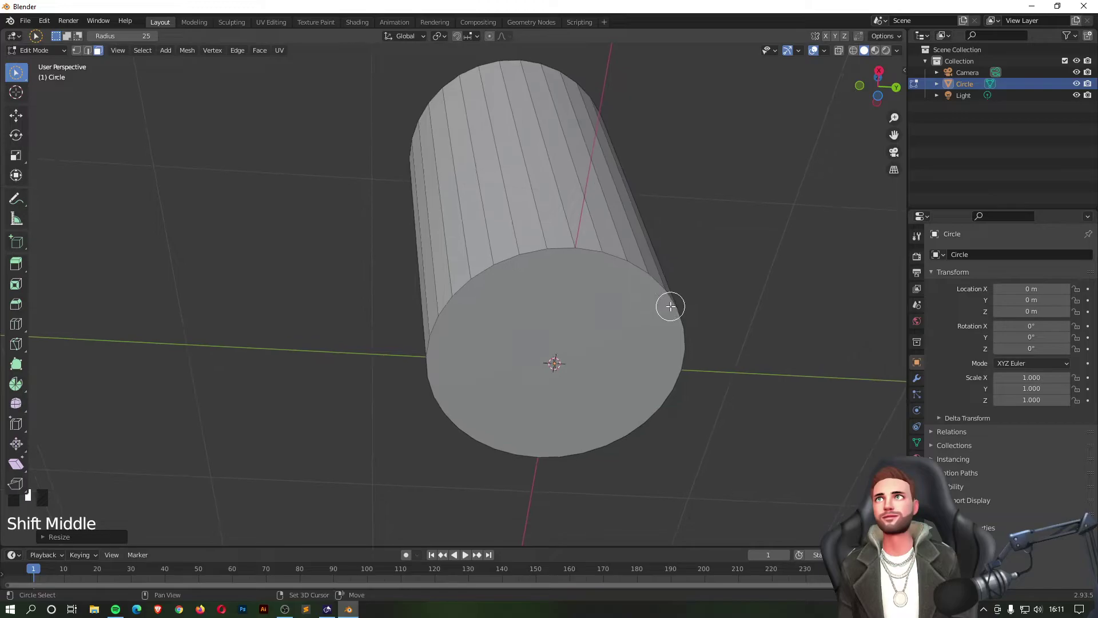
click(98, 51)
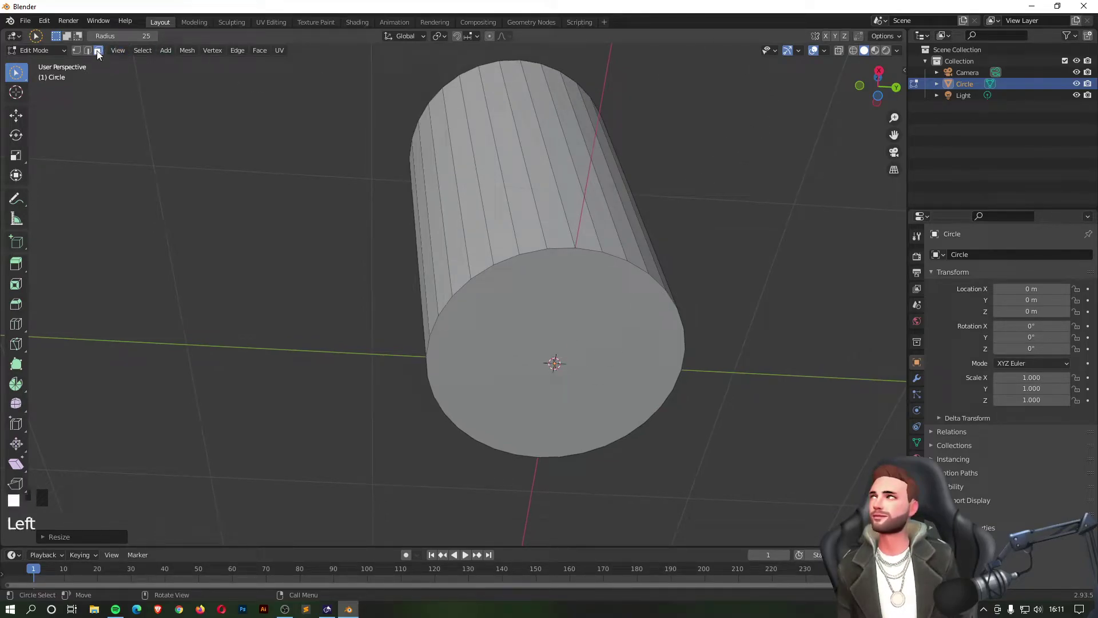
click(553, 363)
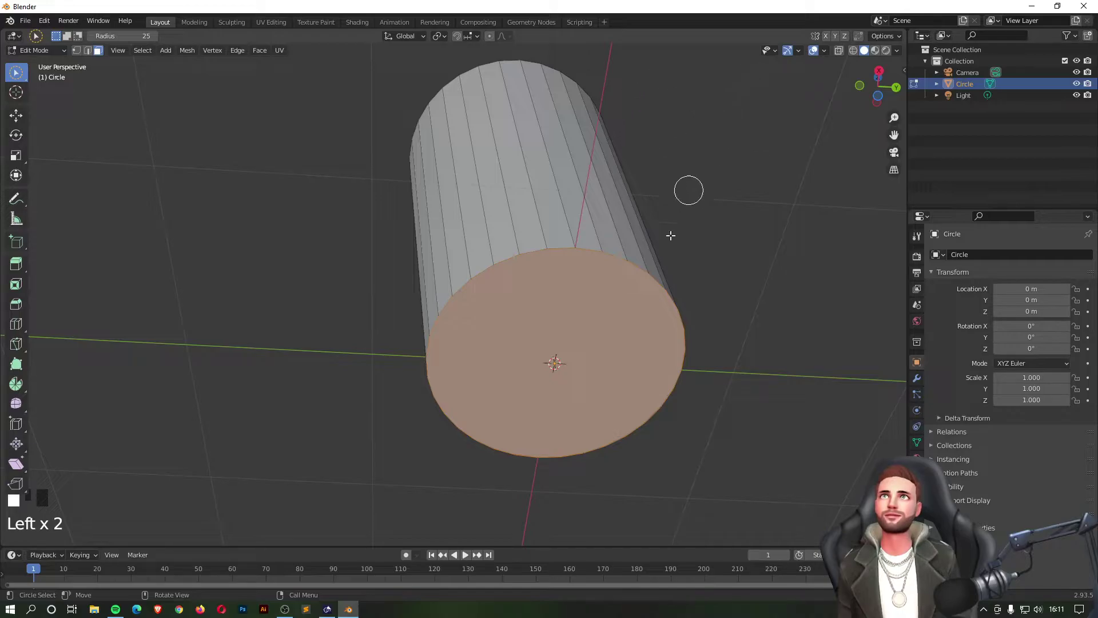
click(758, 233)
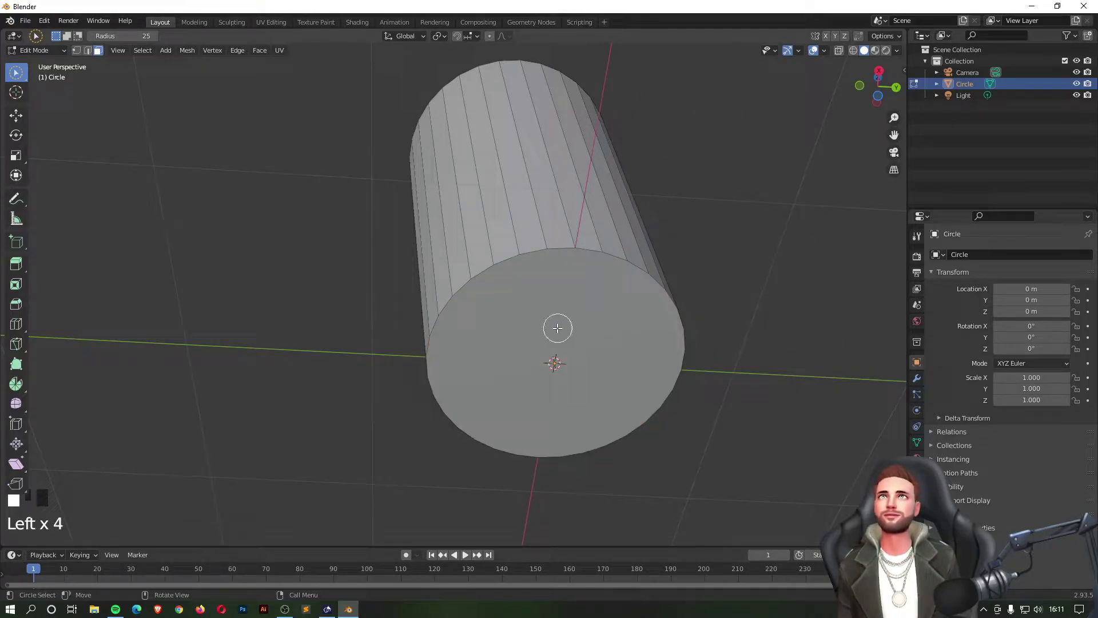
click(545, 370)
middle_drag(677, 68, 594, 329)
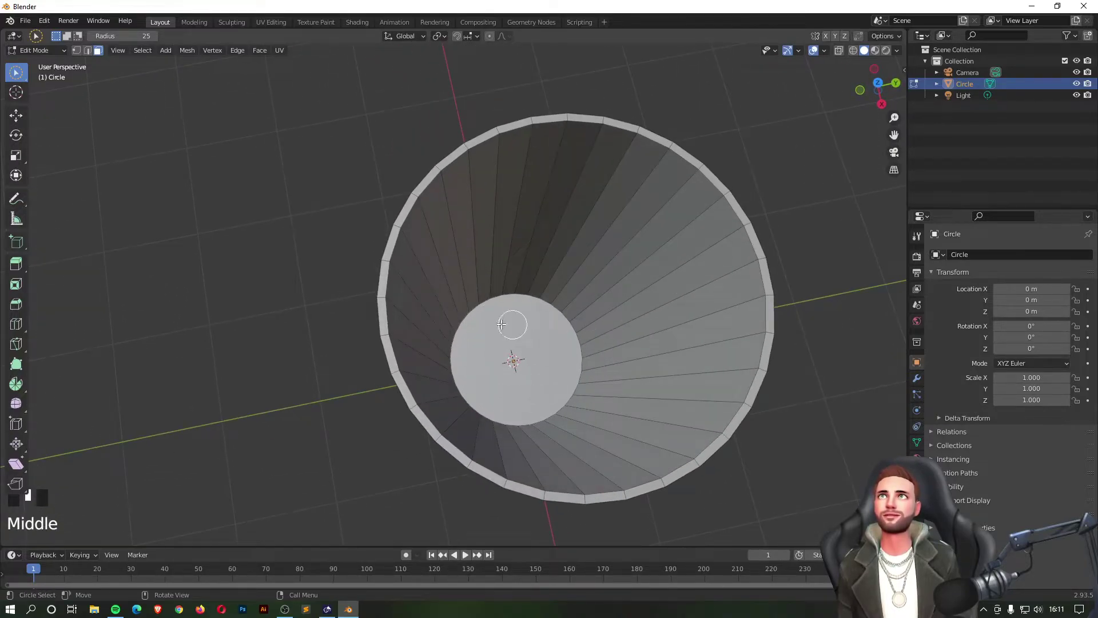
middle_drag(288, 389, 317, 223)
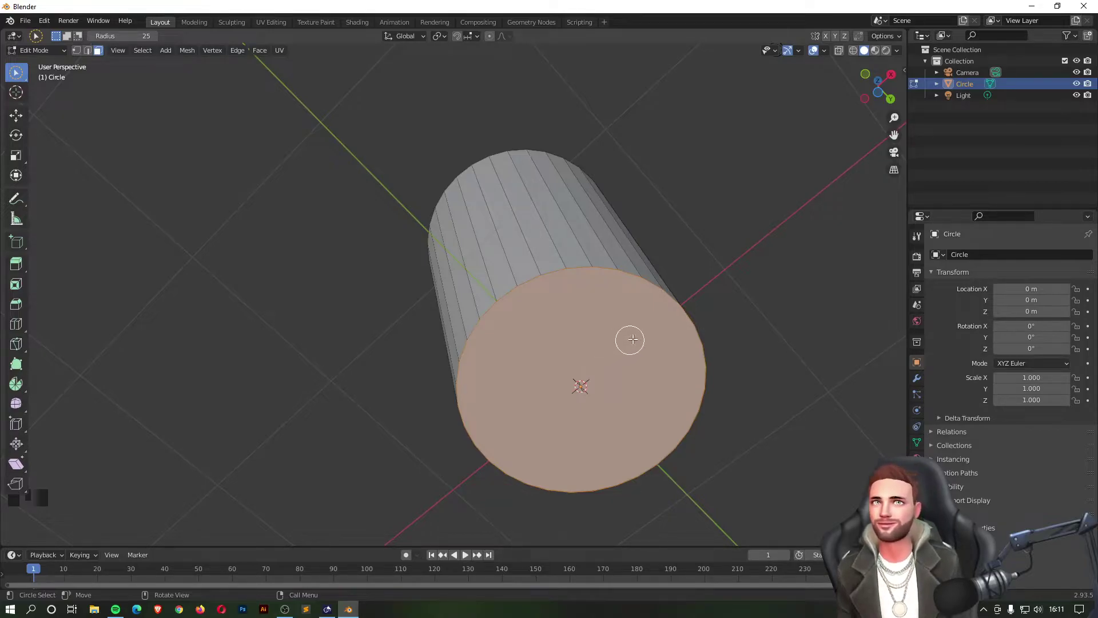
key(i)
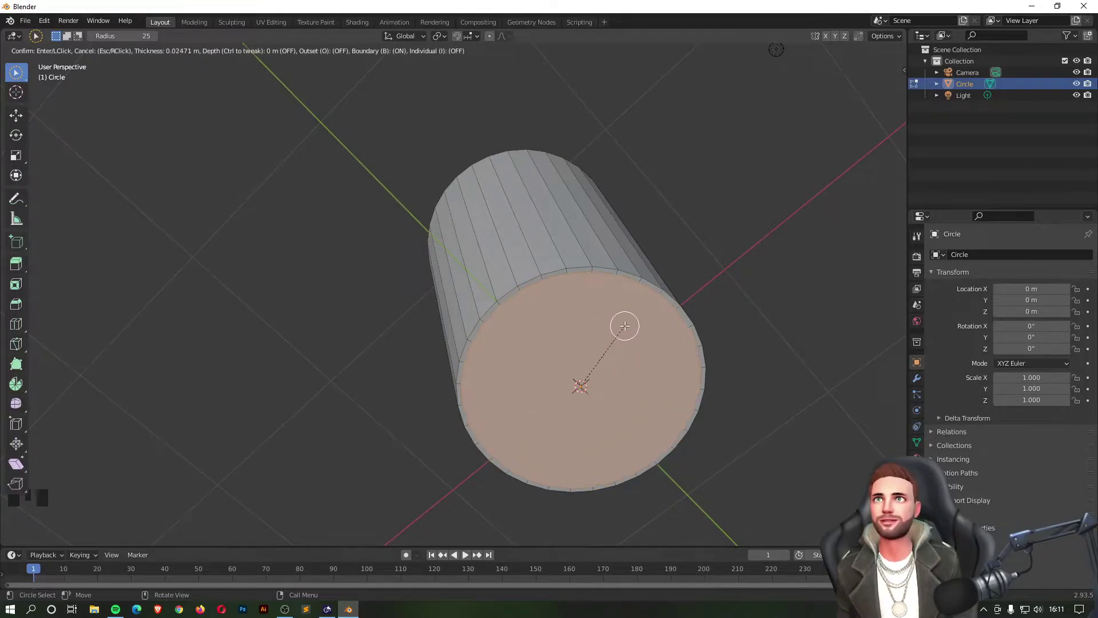
click(622, 326)
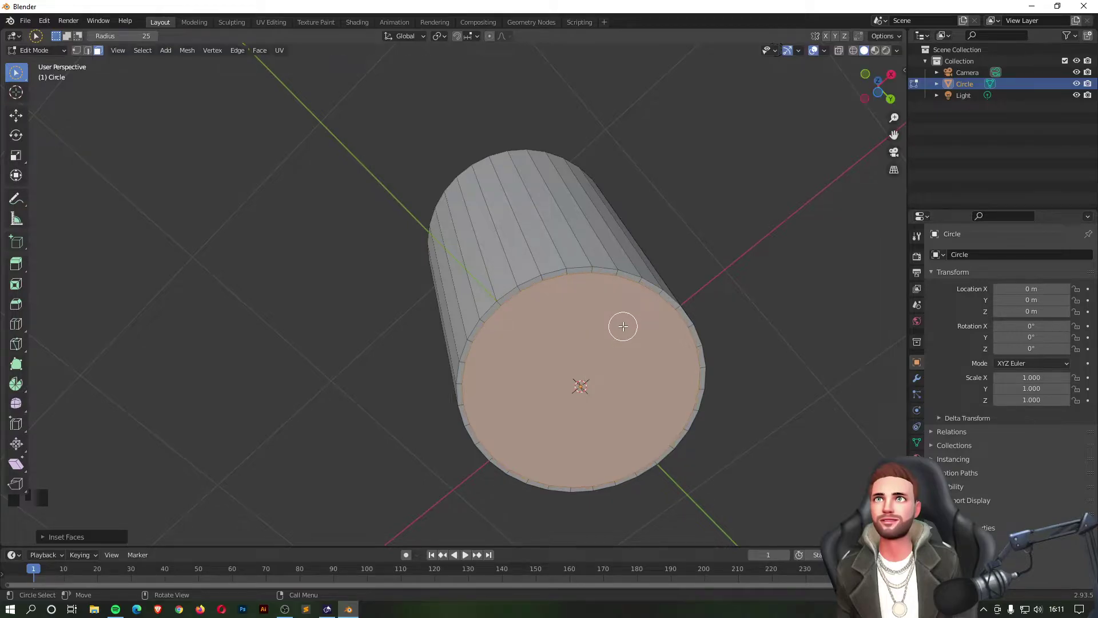
Step: Extrude the inset underside face about 0.228 m up into the base, and show the whole cup deselected in solid display
drag(889, 86, 895, 79)
click(893, 78)
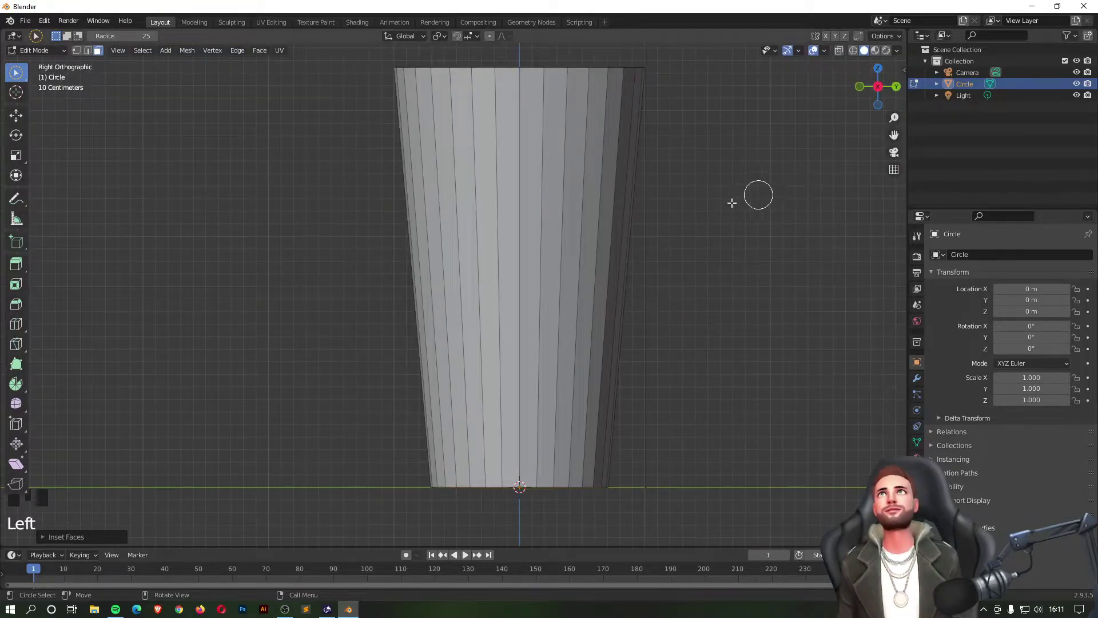
click(852, 50)
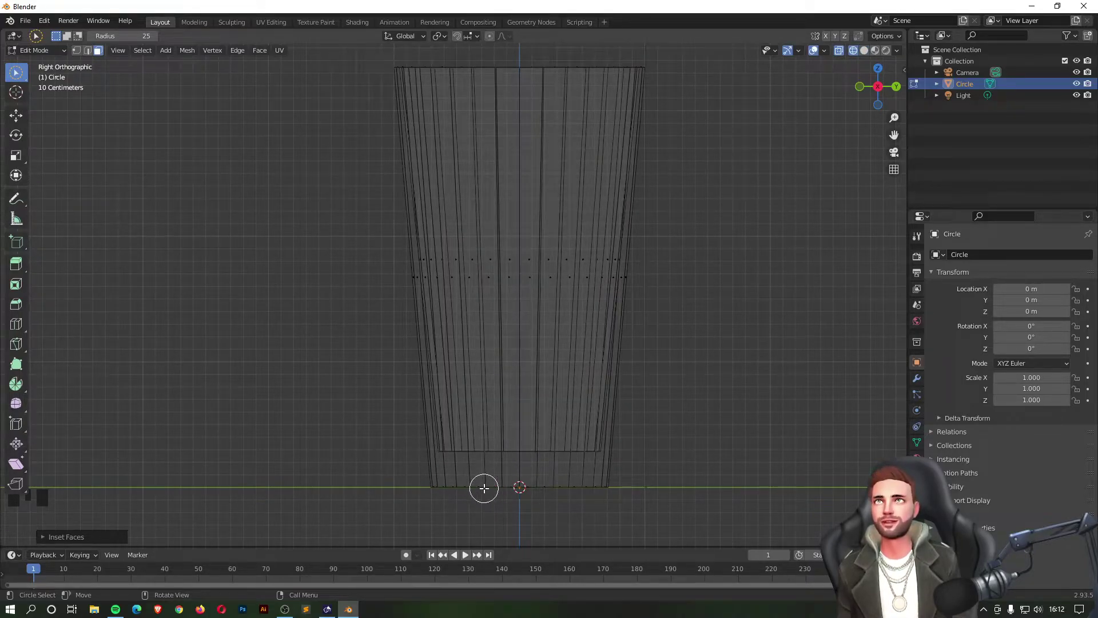
key(e)
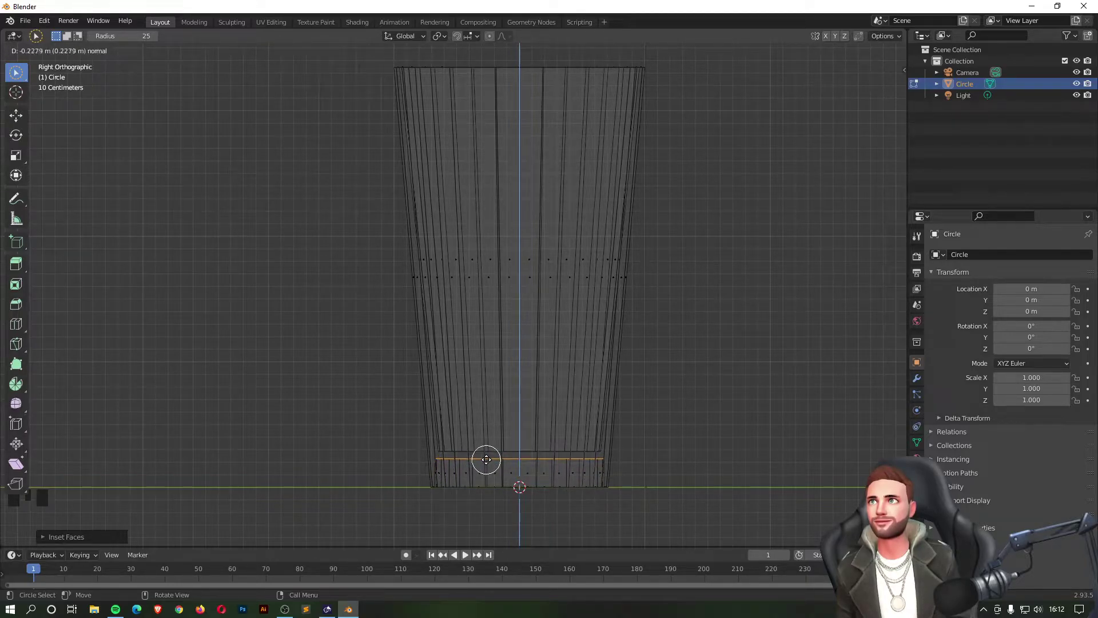
click(486, 460)
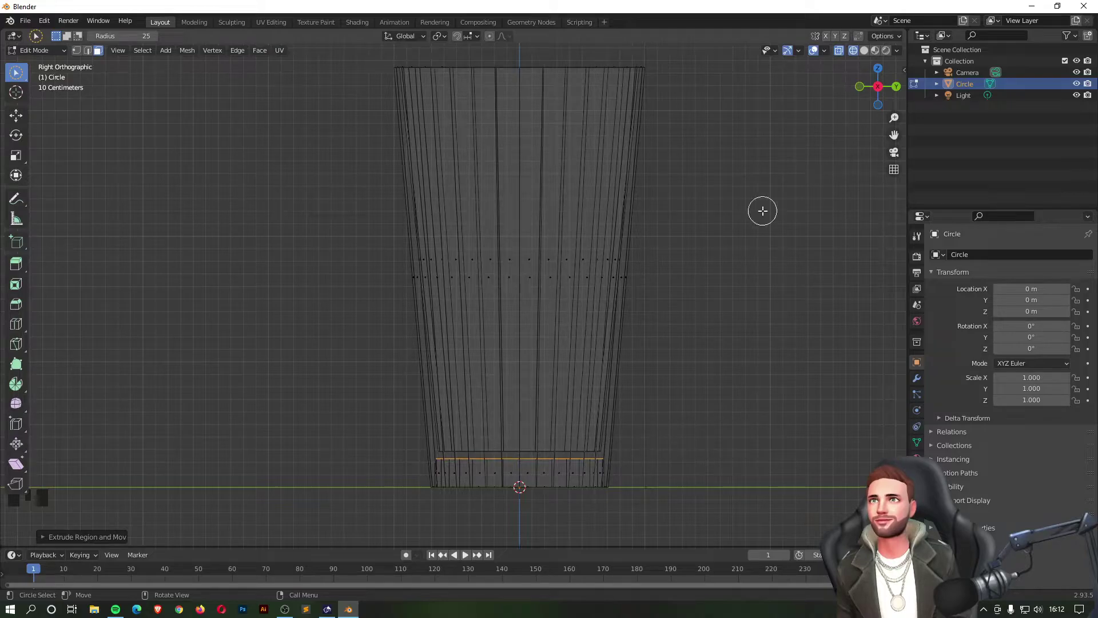
middle_drag(771, 191, 735, 249)
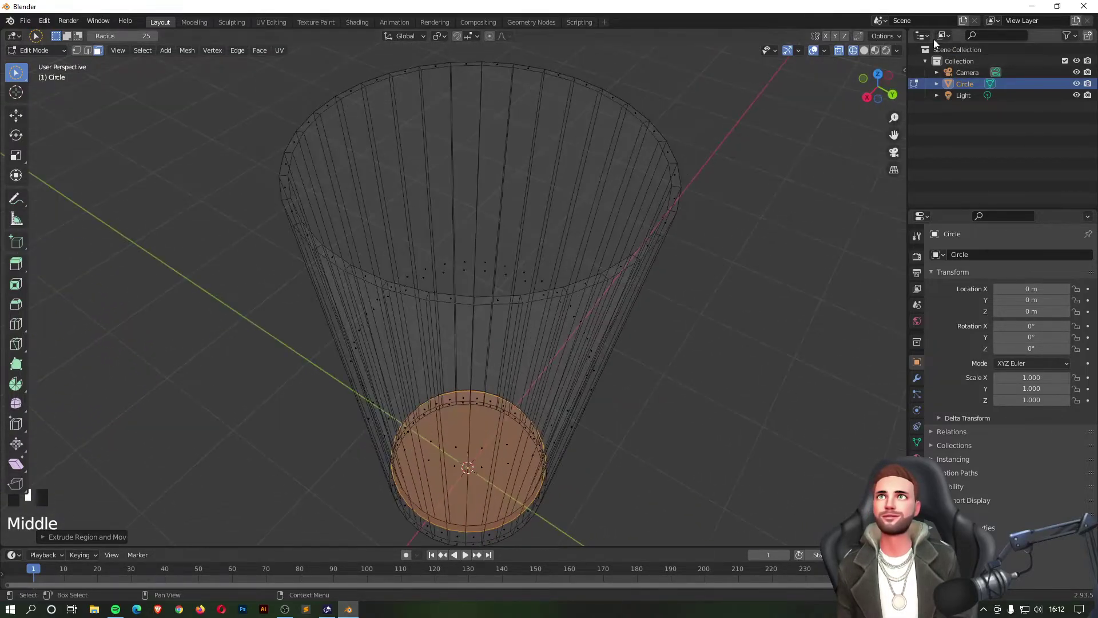
click(864, 50)
click(703, 269)
mouse_move(748, 202)
middle_down()
mouse_move(777, 193)
mouse_move(738, 253)
mouse_move(752, 152)
mouse_move(728, 86)
mouse_move(740, 537)
mouse_move(744, 52)
mouse_move(701, 164)
middle_up()
scroll(701, 164, down, 4)
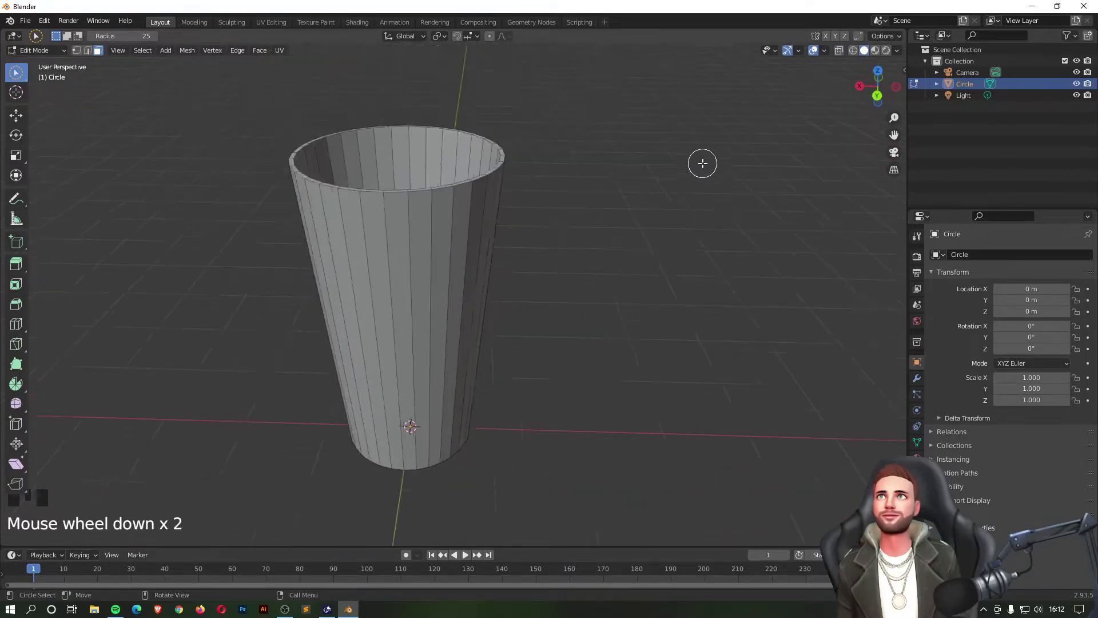
Step: Examine the cup's outer wall faces and open rim from several sides in solid display
middle_drag(579, 245, 666, 311)
scroll(677, 311, up, 2)
click(825, 219)
scroll(807, 248, up, 1)
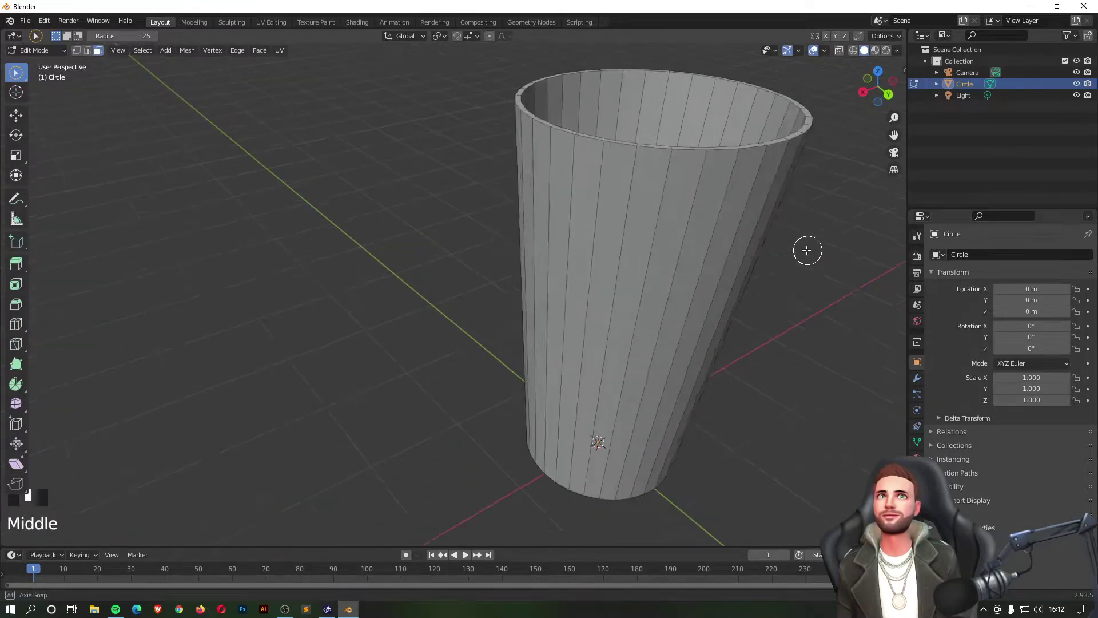
middle_drag(806, 248, 748, 240)
click(552, 258)
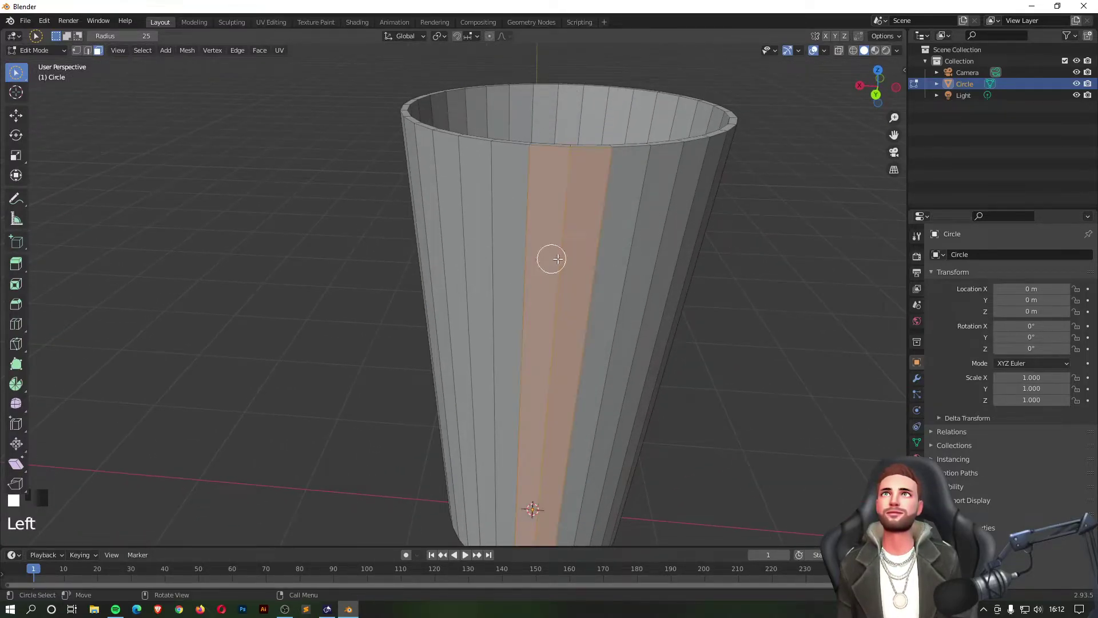
middle_drag(717, 282, 654, 270)
click(654, 267)
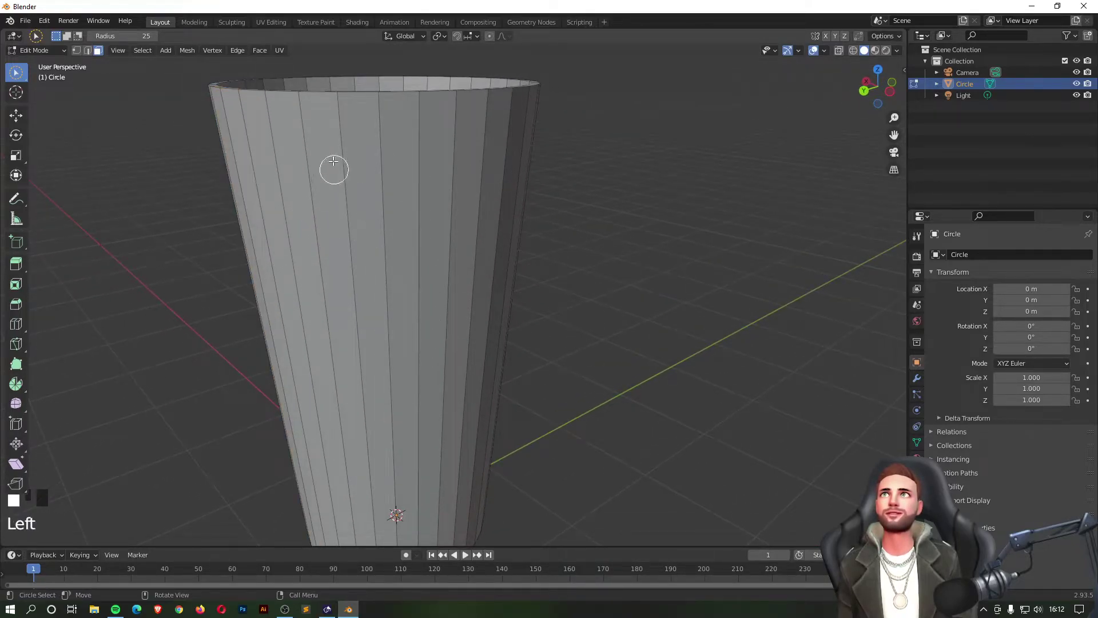
shift+middle_drag(341, 152, 589, 300)
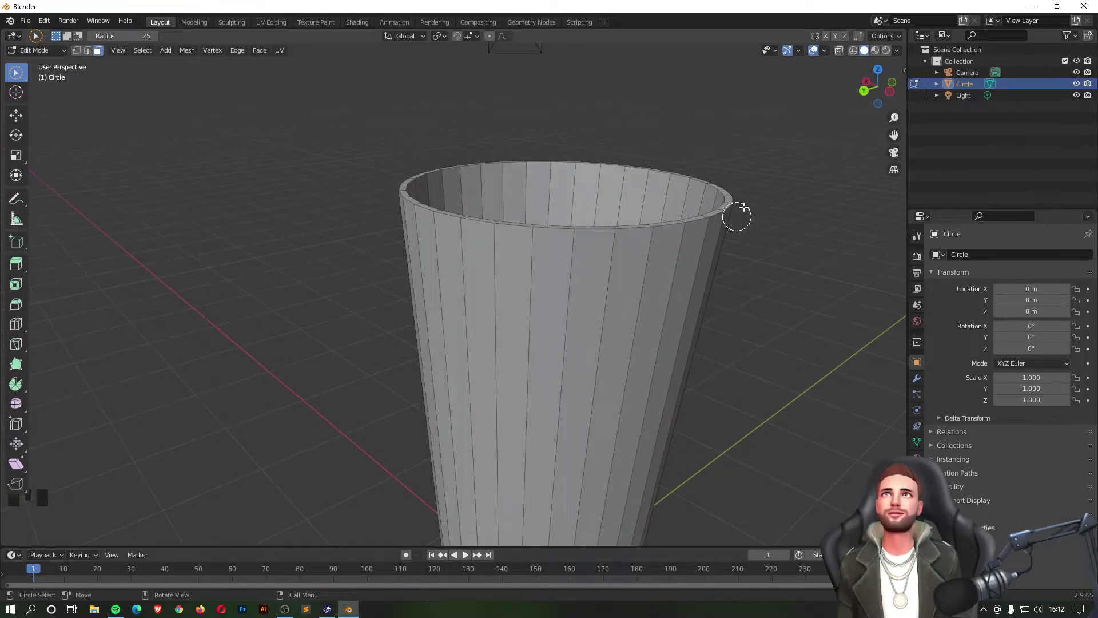
mouse_move(755, 238)
middle_down()
mouse_move(669, 242)
mouse_move(738, 238)
middle_up()
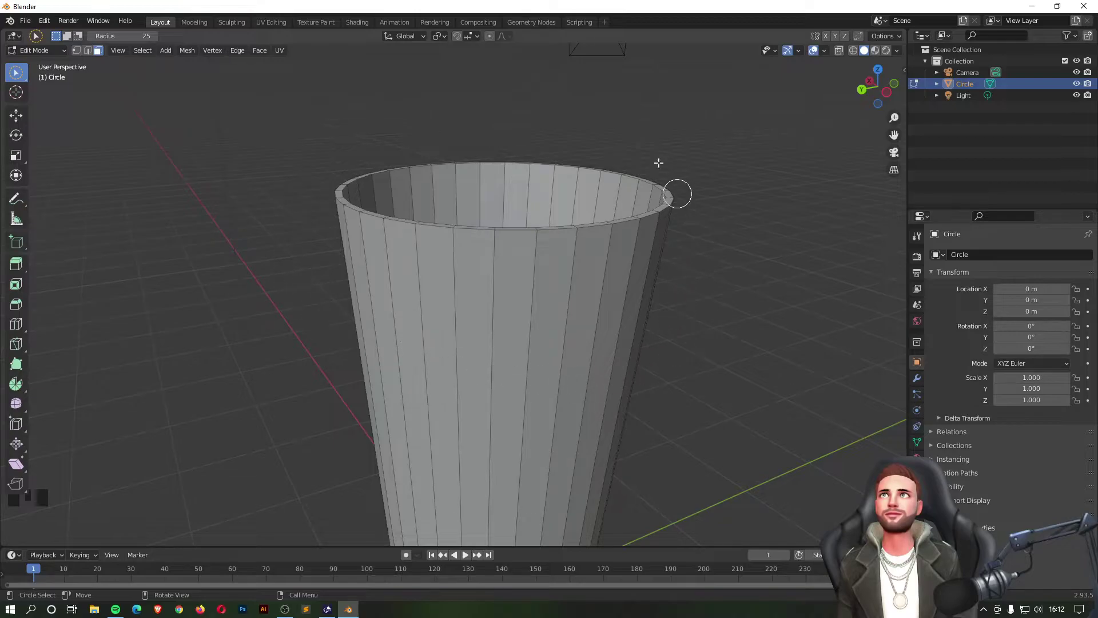
middle_drag(609, 289, 392, 187)
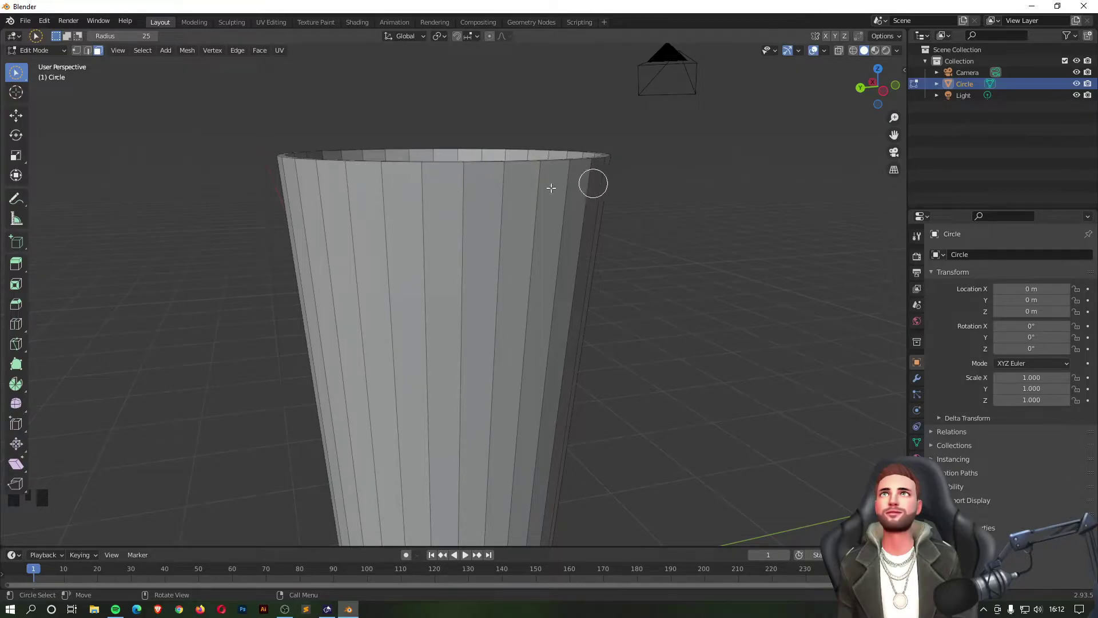
shift+middle_drag(487, 312, 543, 380)
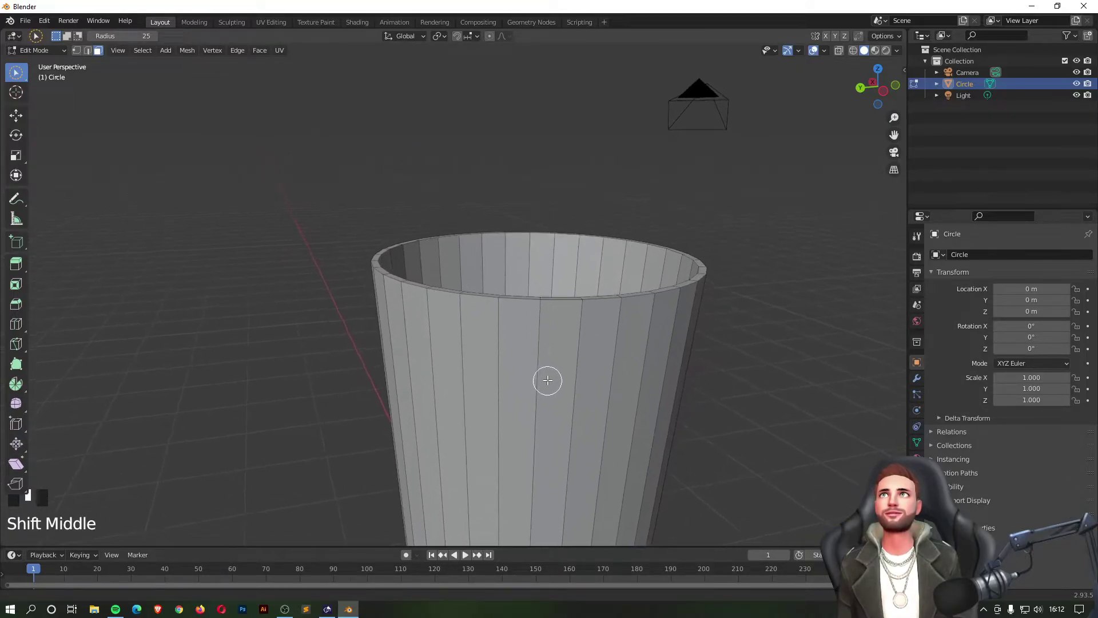
Step: Select two adjacent faces of the outer wall in face select mode and clear the selection
click(104, 51)
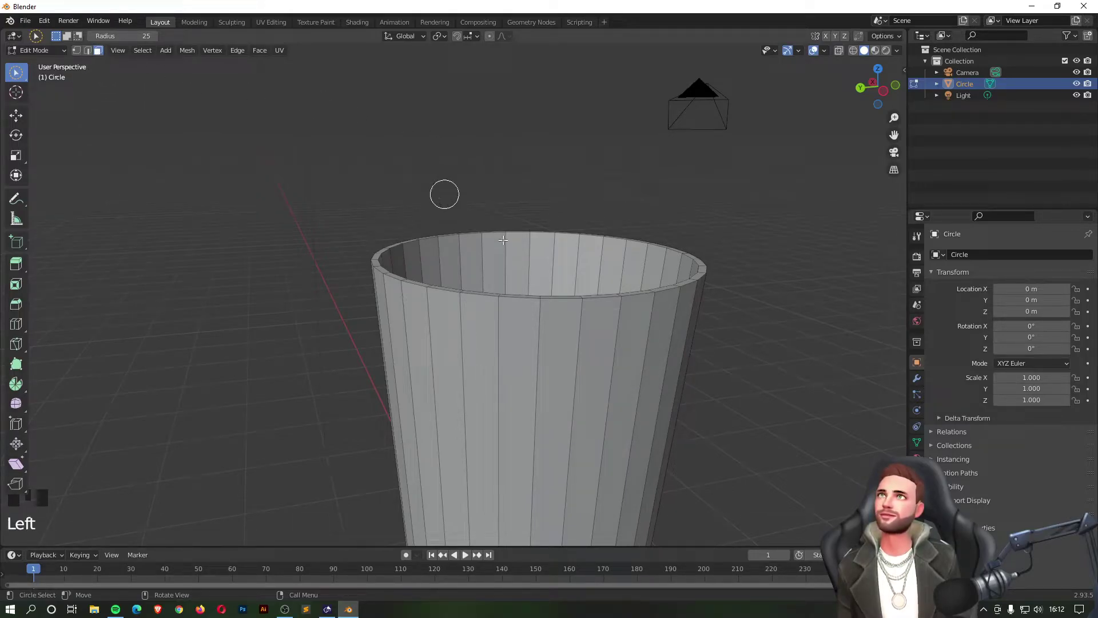
click(613, 361)
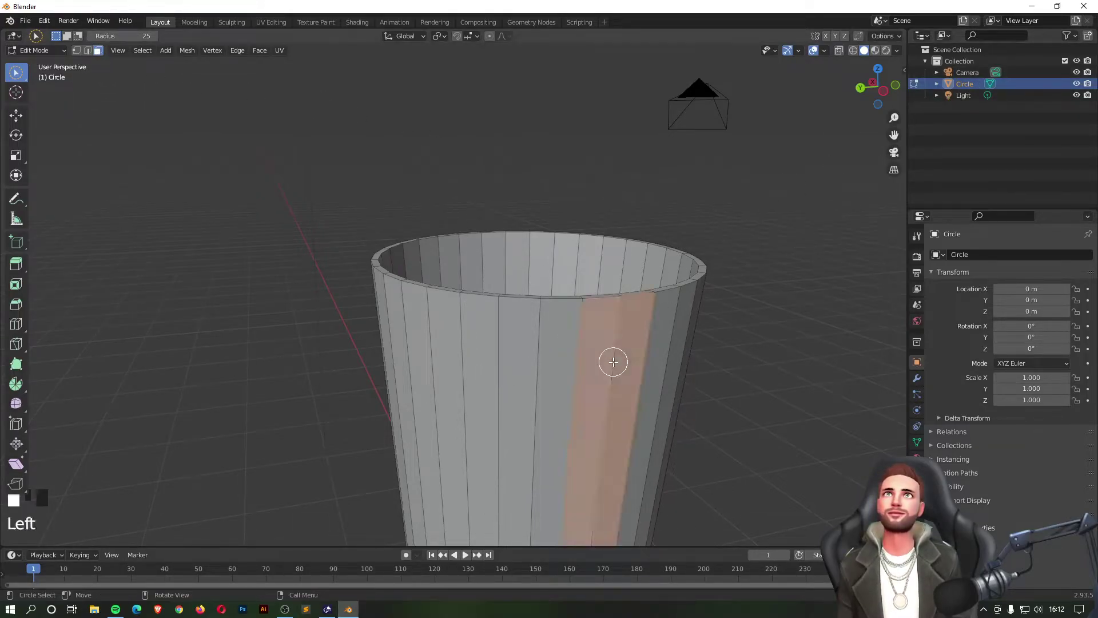
click(304, 250)
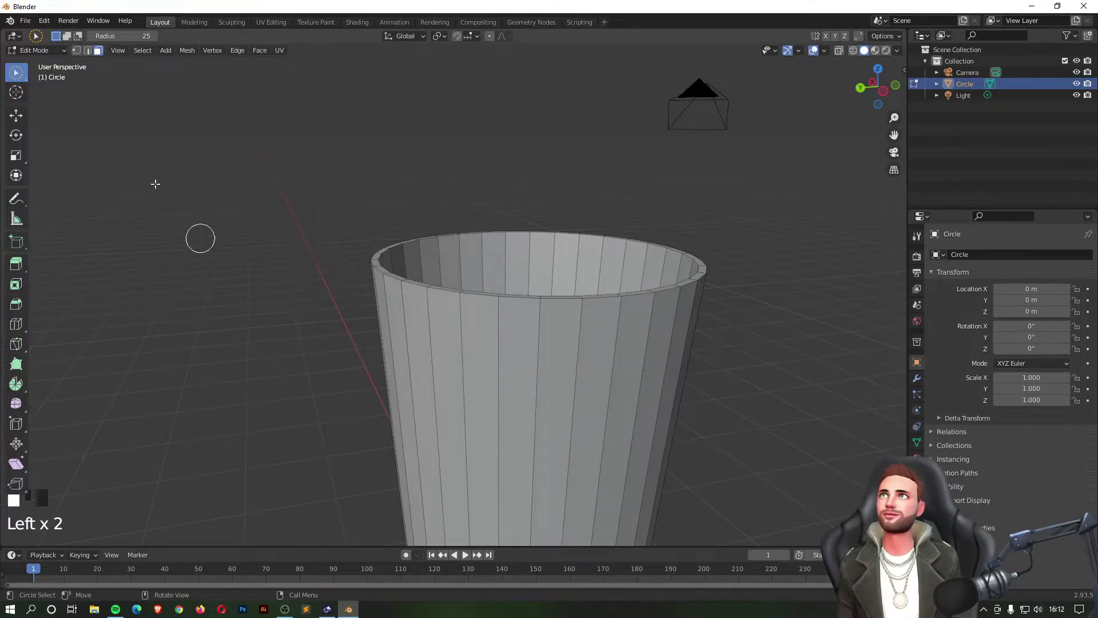
Step: Circle-select the outer wall faces all the way around the cup, side by side, and clear the selection
scroll(677, 244, down, 3)
scroll(543, 319, up, 1)
shift+middle_drag(543, 409, 516, 325)
drag(302, 259, 534, 284)
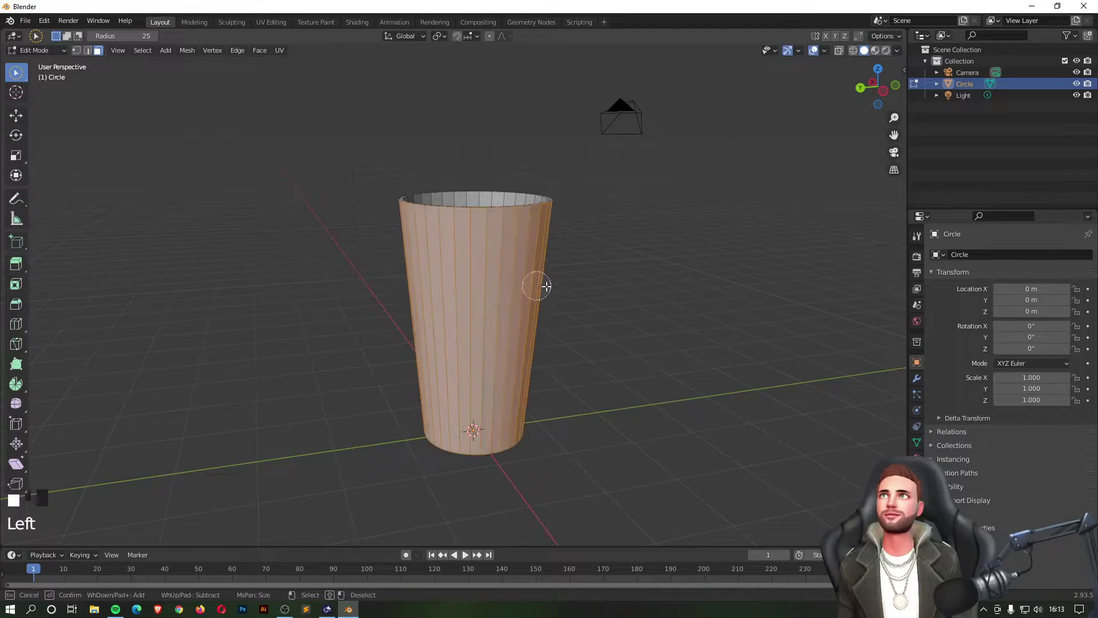
middle_drag(634, 262, 458, 290)
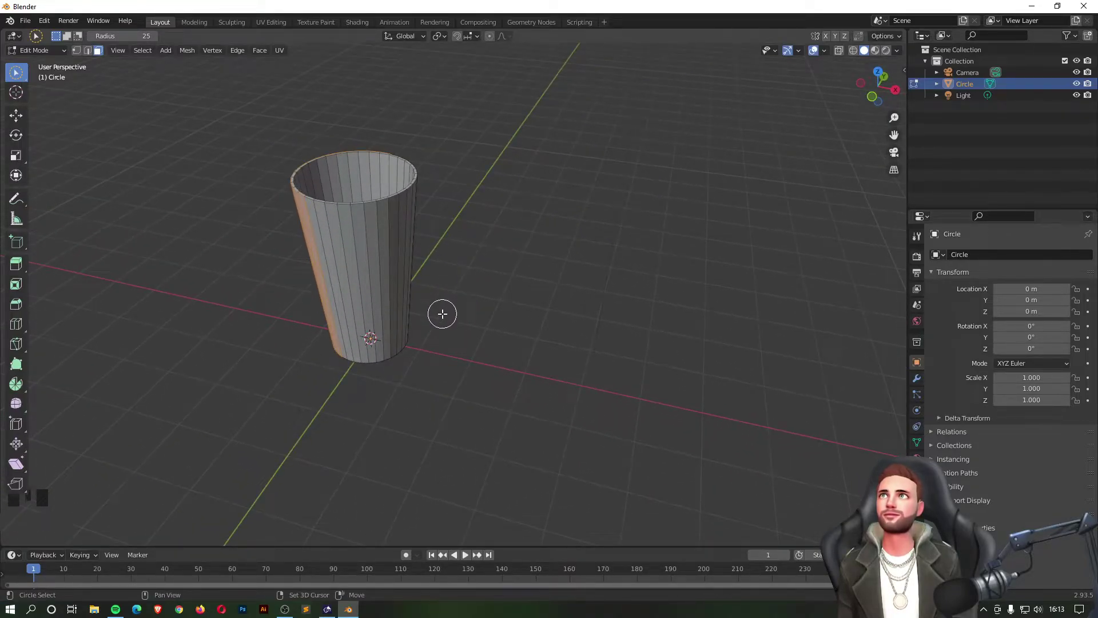
mouse_move(287, 254)
shift+mouse_down()
mouse_move(421, 259)
mouse_move(492, 220)
shift+mouse_up()
middle_drag(498, 217, 318, 201)
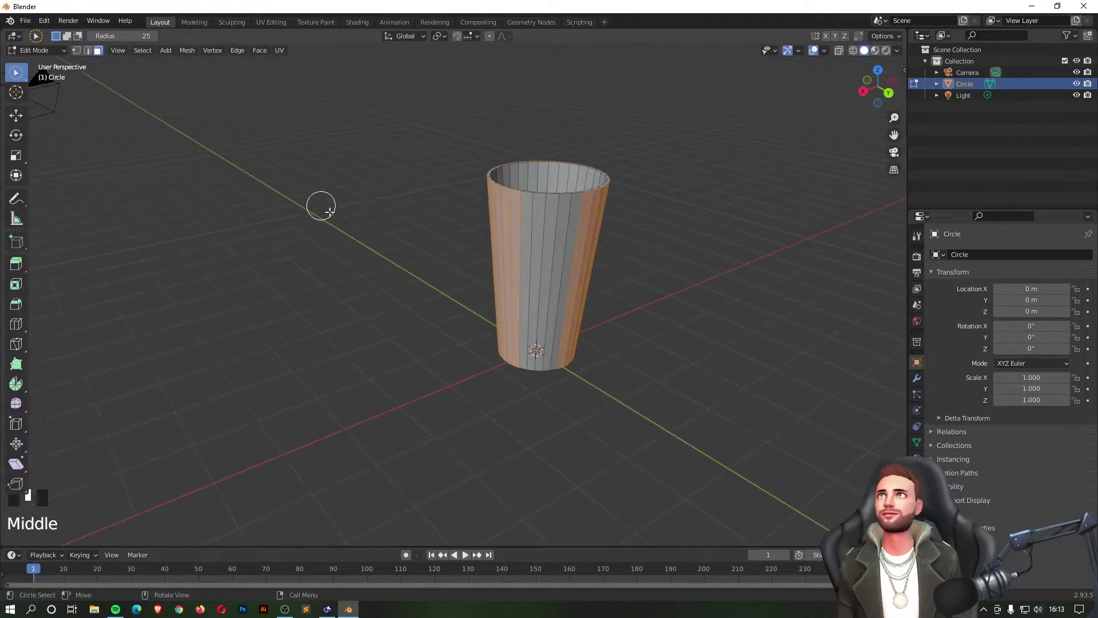
mouse_move(409, 235)
shift+mouse_down()
mouse_move(494, 270)
mouse_move(564, 276)
mouse_move(583, 303)
shift+mouse_up()
mouse_move(547, 220)
ctrl+mouse_down()
mouse_move(506, 249)
mouse_move(436, 348)
ctrl+mouse_up()
middle_drag(326, 235, 449, 267)
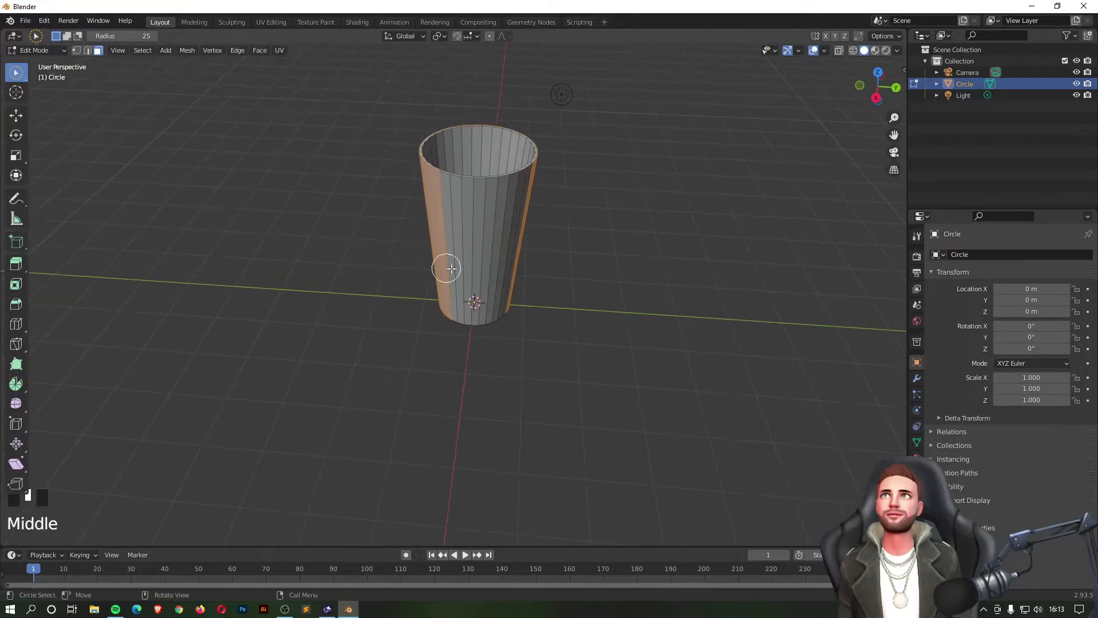
mouse_move(435, 226)
shift+mouse_down()
mouse_move(431, 216)
mouse_move(515, 235)
mouse_move(533, 224)
shift+mouse_up()
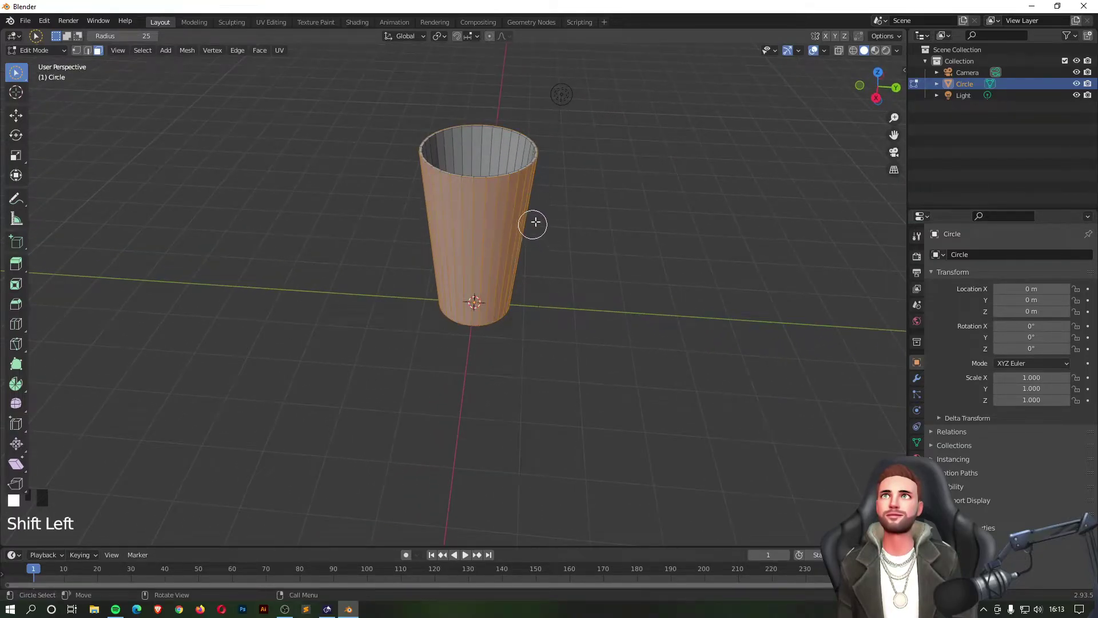
scroll(601, 196, up, 3)
shift+middle_drag(595, 208, 597, 320)
click(652, 259)
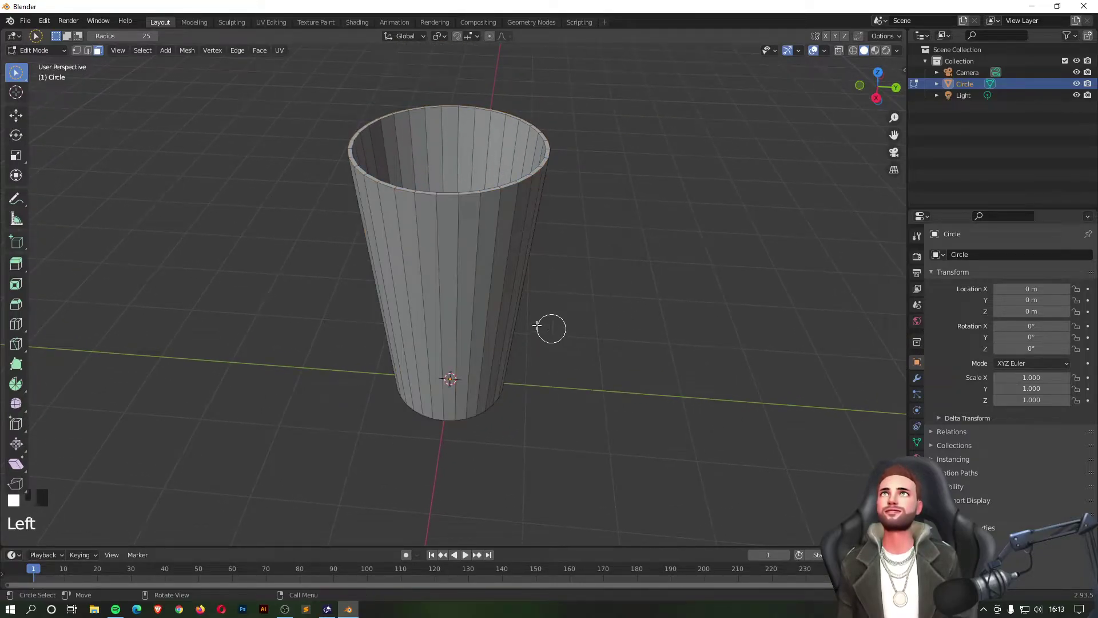
Step: Loop-select the ring of outer wall faces and check the selection all around the cup
alt+click(457, 292)
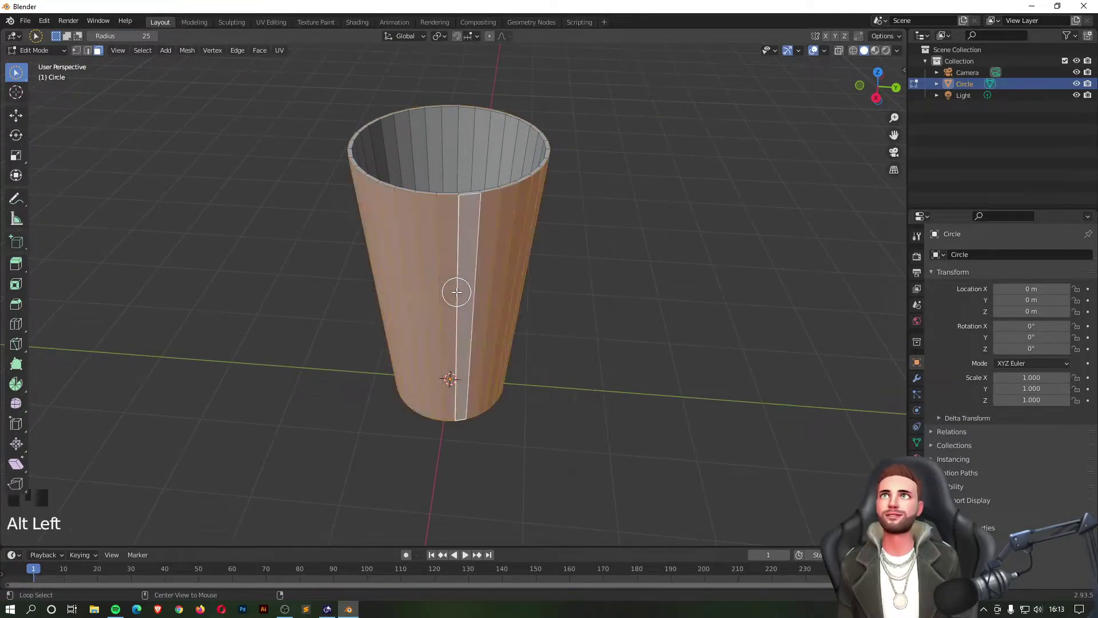
middle_drag(589, 244, 677, 145)
middle_drag(652, 208, 526, 242)
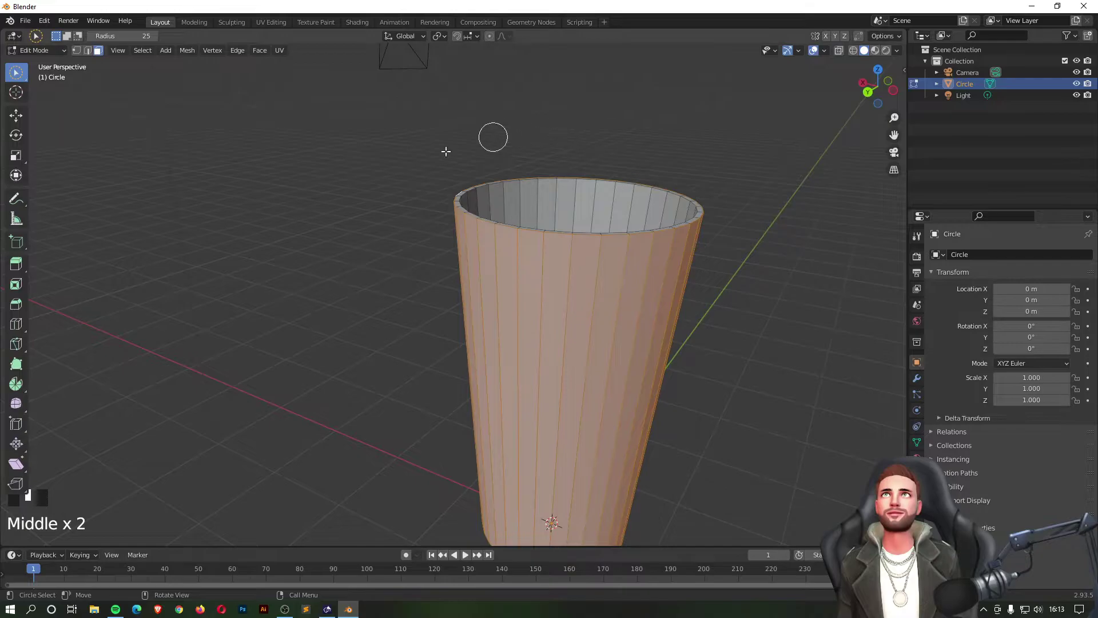
middle_drag(213, 235, 416, 212)
alt+middle_click(521, 232)
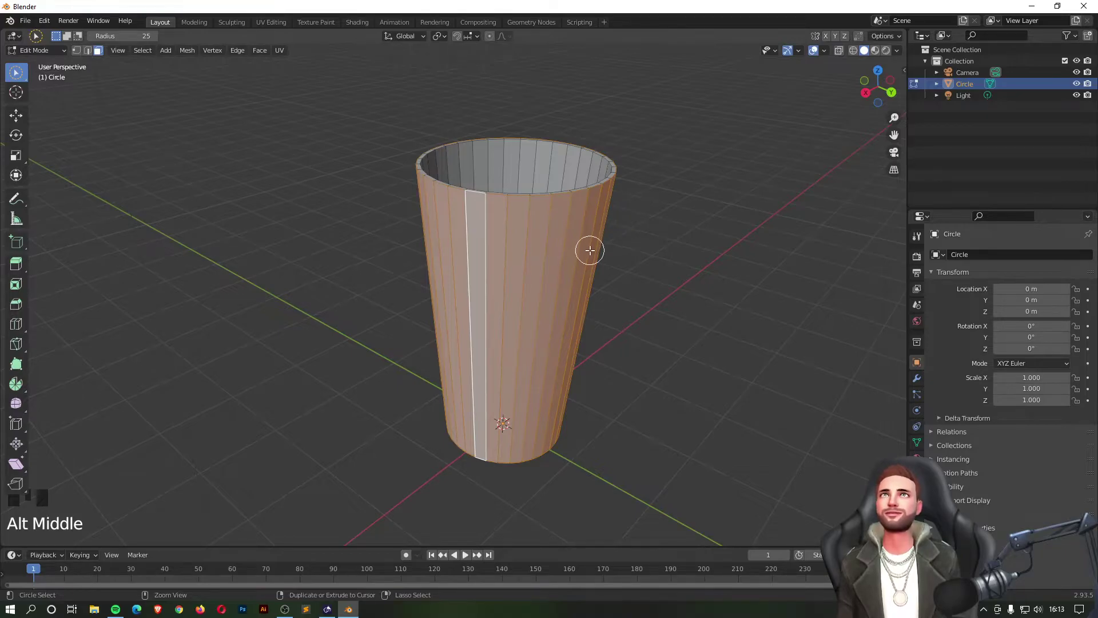
Step: Add a horizontal loop cut around the outer wall, slide it to about -0.969 just below the rim, and deselect it
key(ctrl+r)
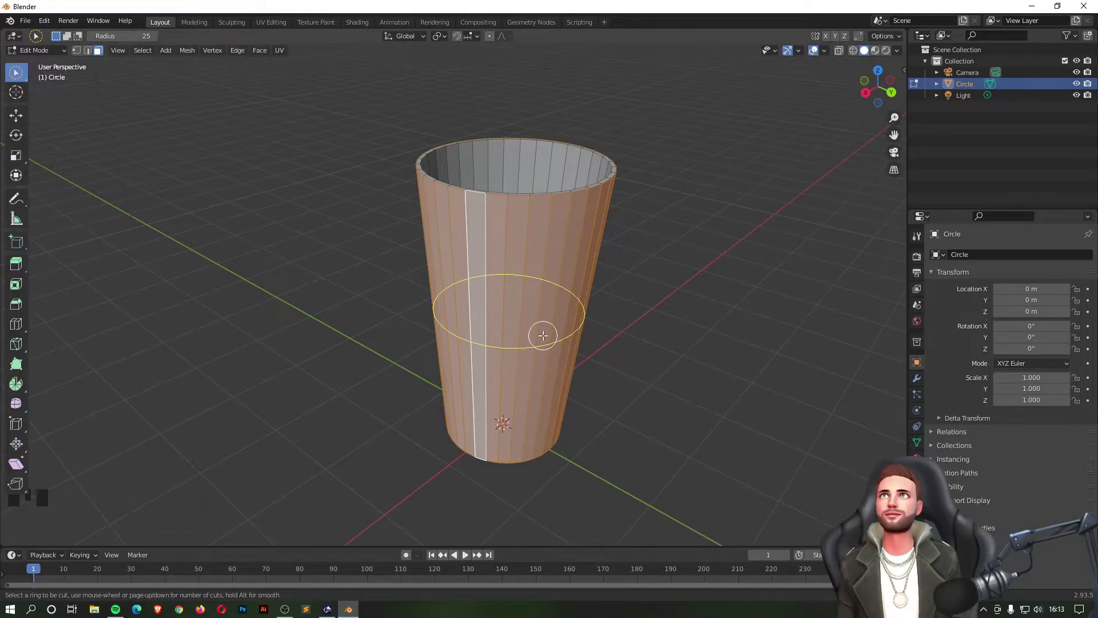
click(509, 348)
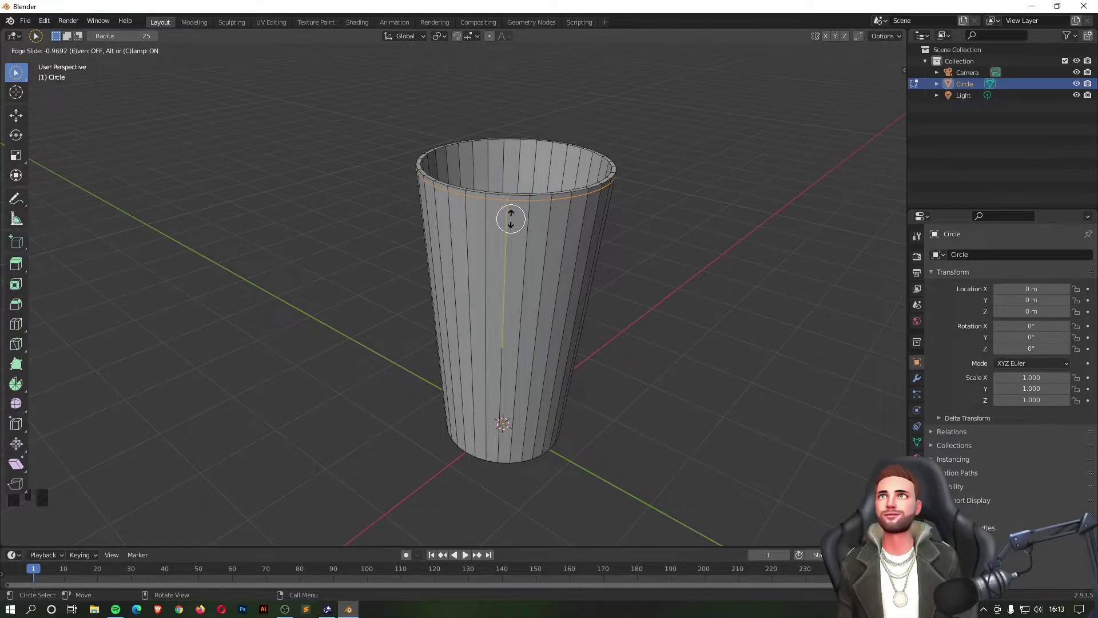
click(510, 219)
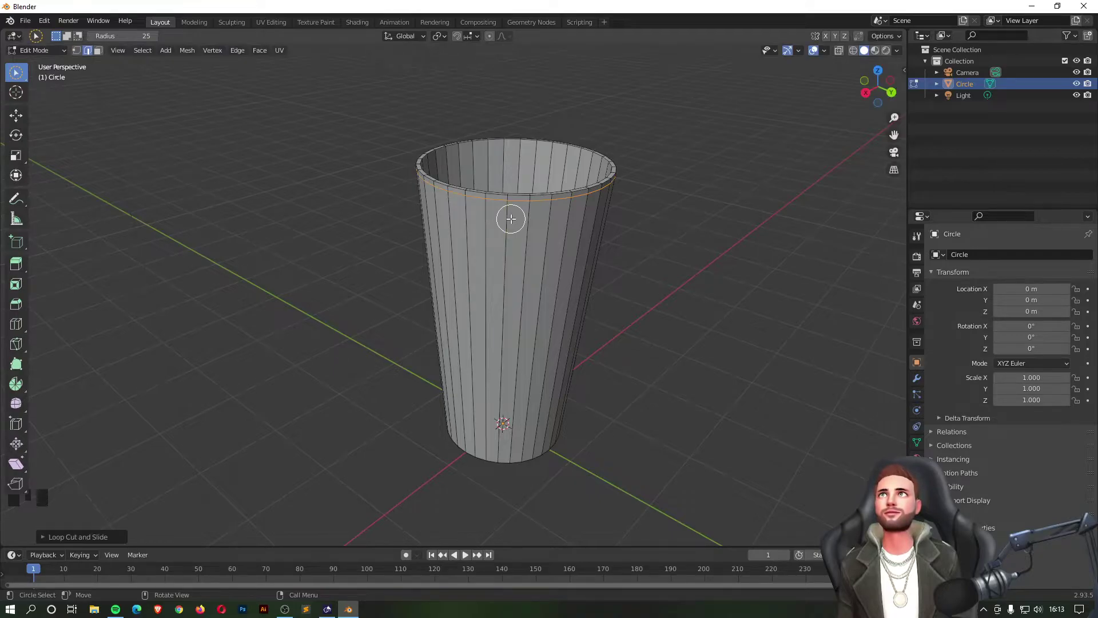
click(680, 266)
Step: Try loop-selecting a vertical edge line and the outer rim edge near the new cut
middle_drag(696, 289, 491, 243)
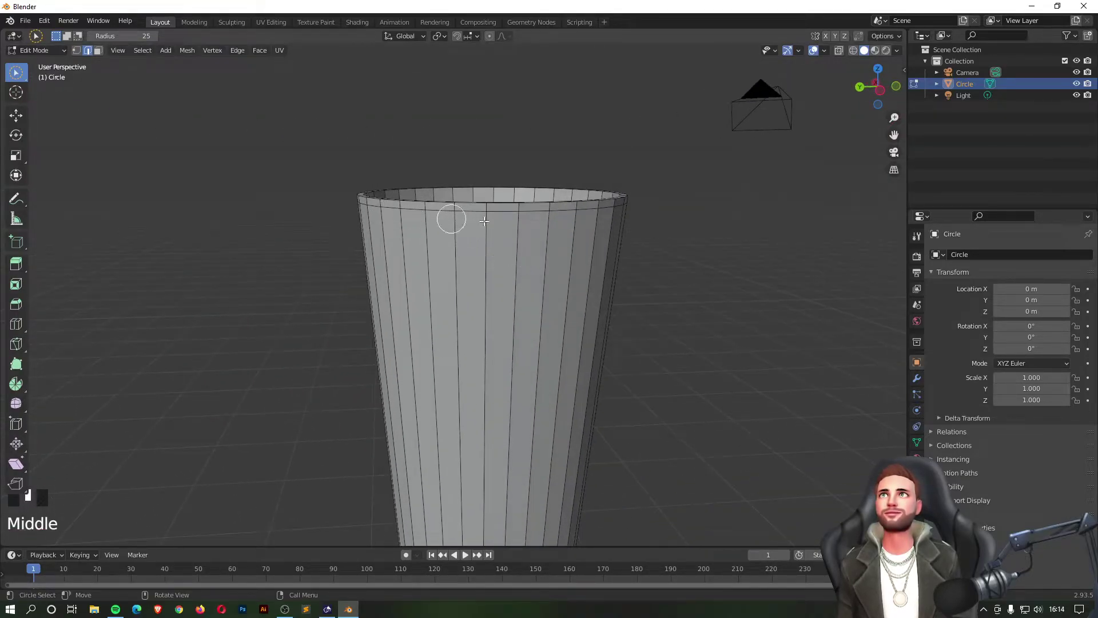
middle_drag(675, 192, 576, 326)
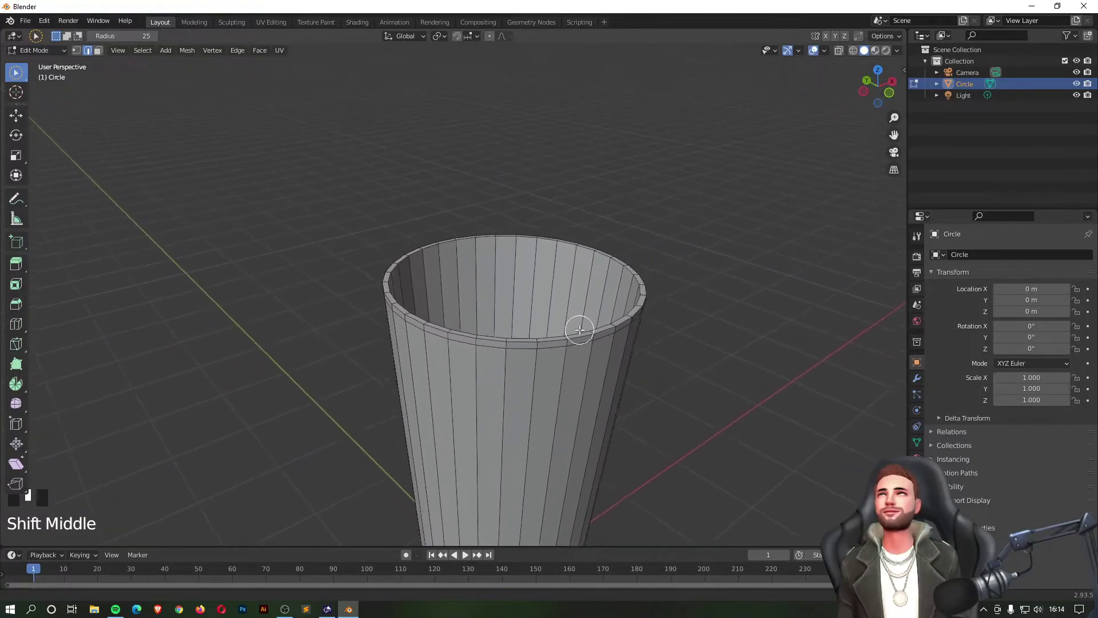
scroll(438, 355, up, 3)
scroll(437, 355, up, 1)
shift+middle_drag(542, 407, 522, 350)
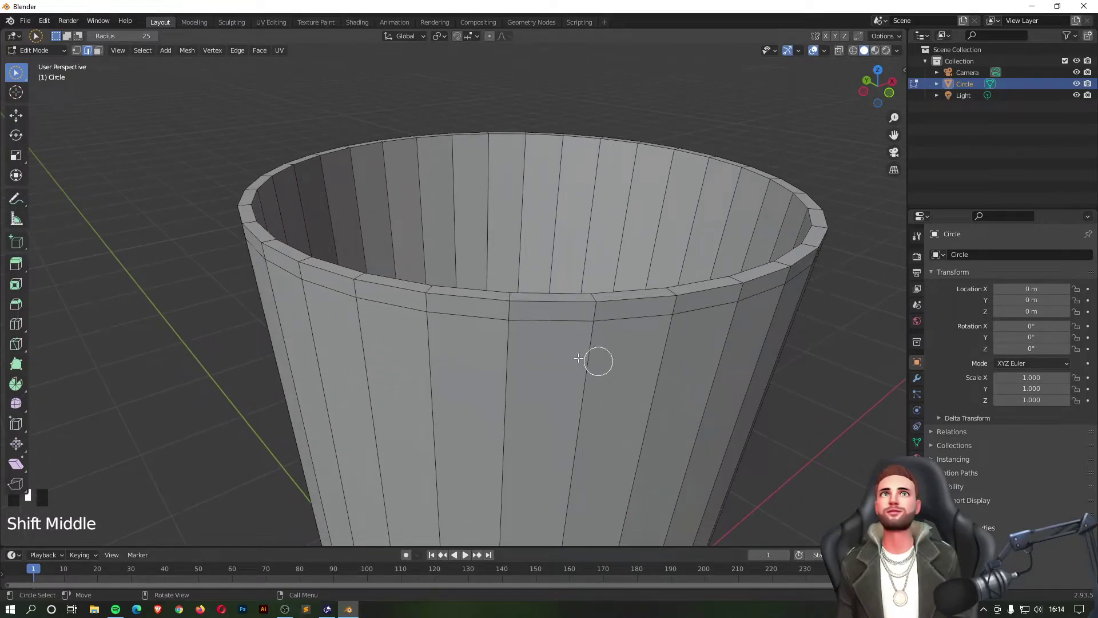
scroll(600, 328, up, 2)
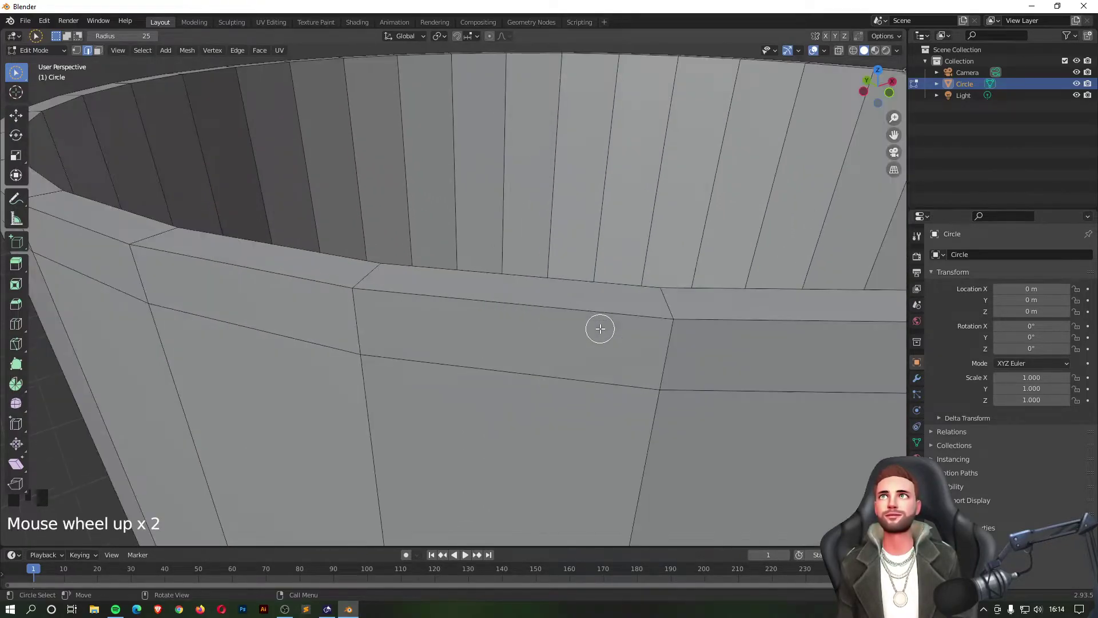
alt+click(670, 352)
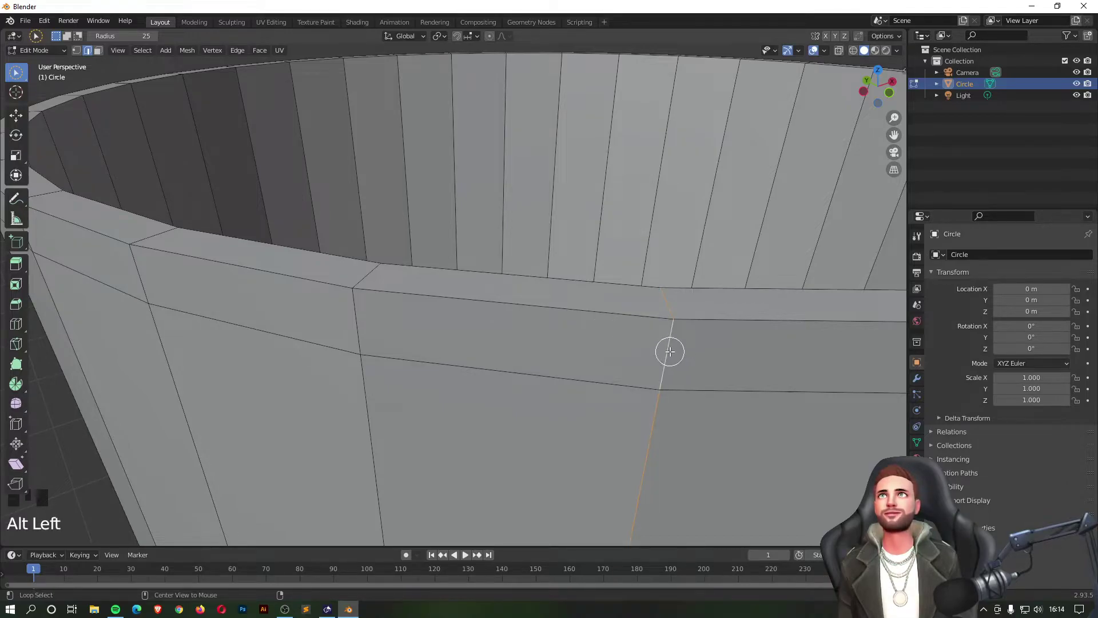
alt+click(737, 353)
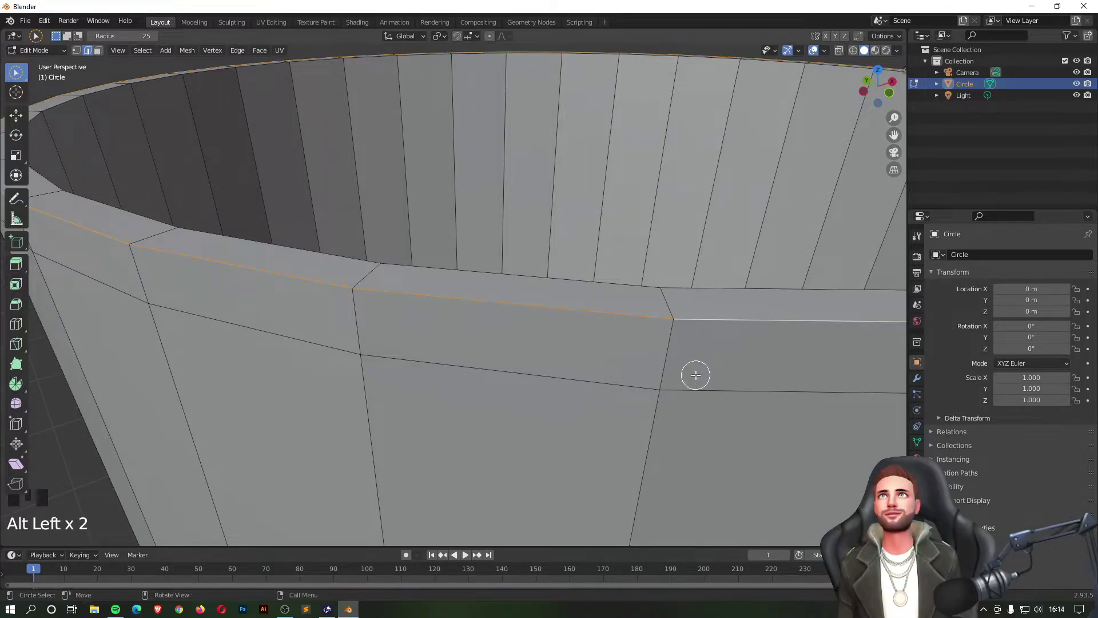
Step: In face select mode, loop-select the narrow band of faces between the outer rim edge and the new cut
click(98, 50)
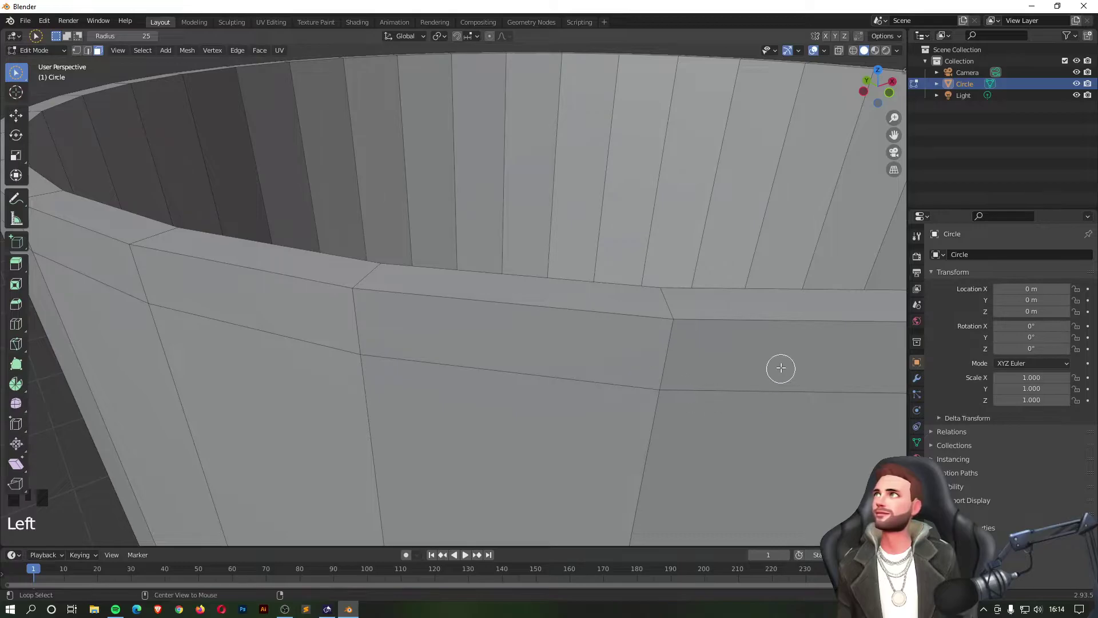
alt+click(771, 348)
alt+click(662, 351)
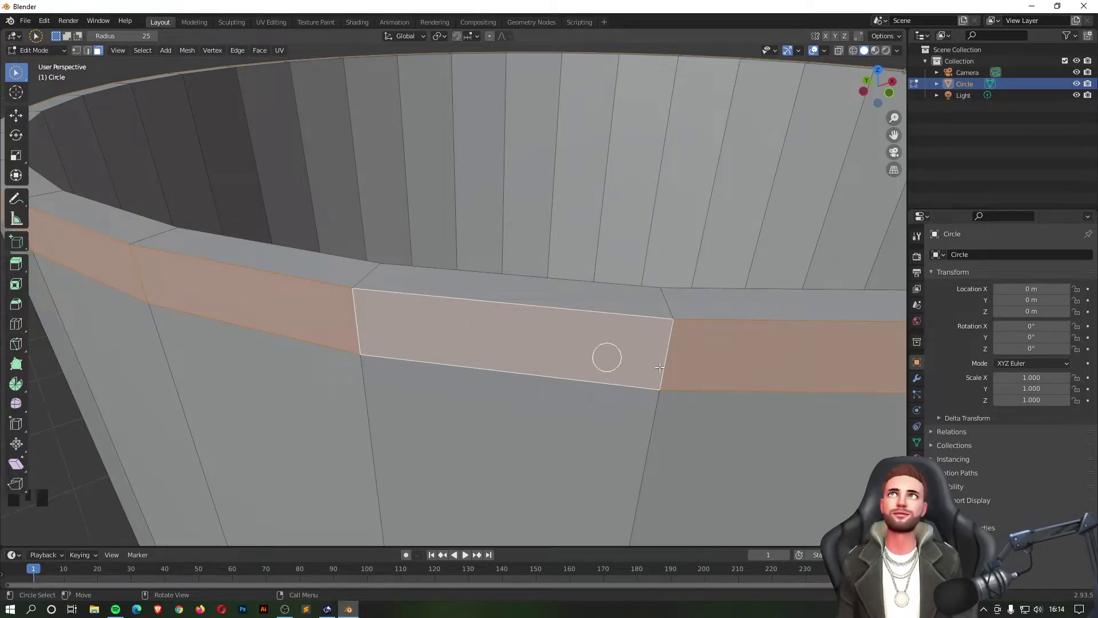
alt+click(541, 356)
mouse_move(599, 283)
middle_down()
mouse_move(610, 263)
mouse_move(586, 279)
middle_up()
scroll(360, 397, down, 3)
middle_drag(361, 397, 389, 420)
scroll(590, 328, up, 2)
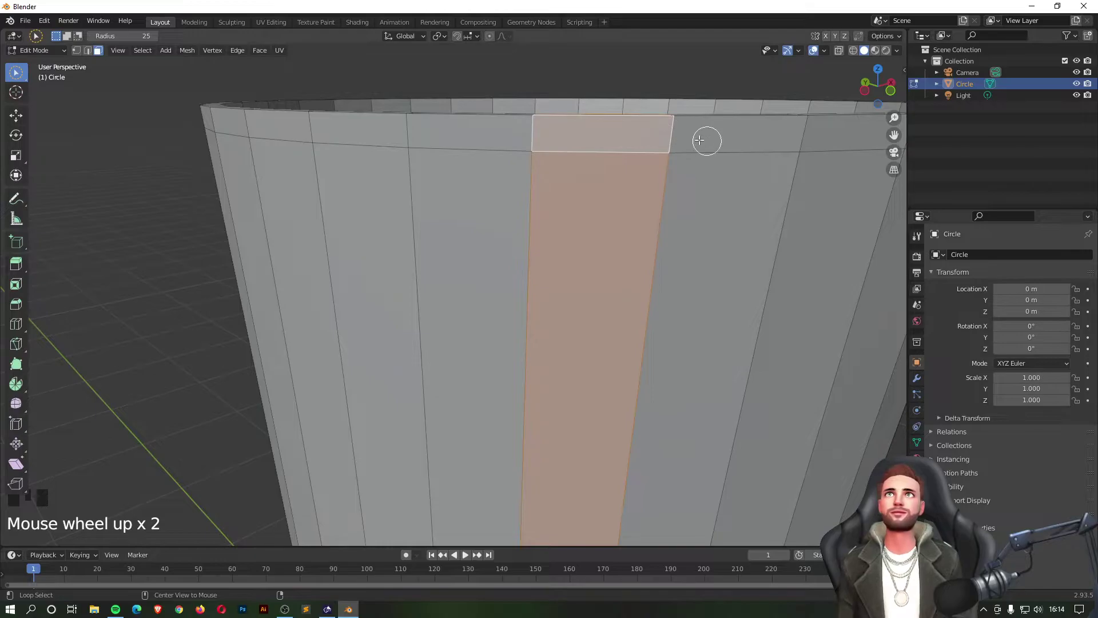
alt+click(672, 134)
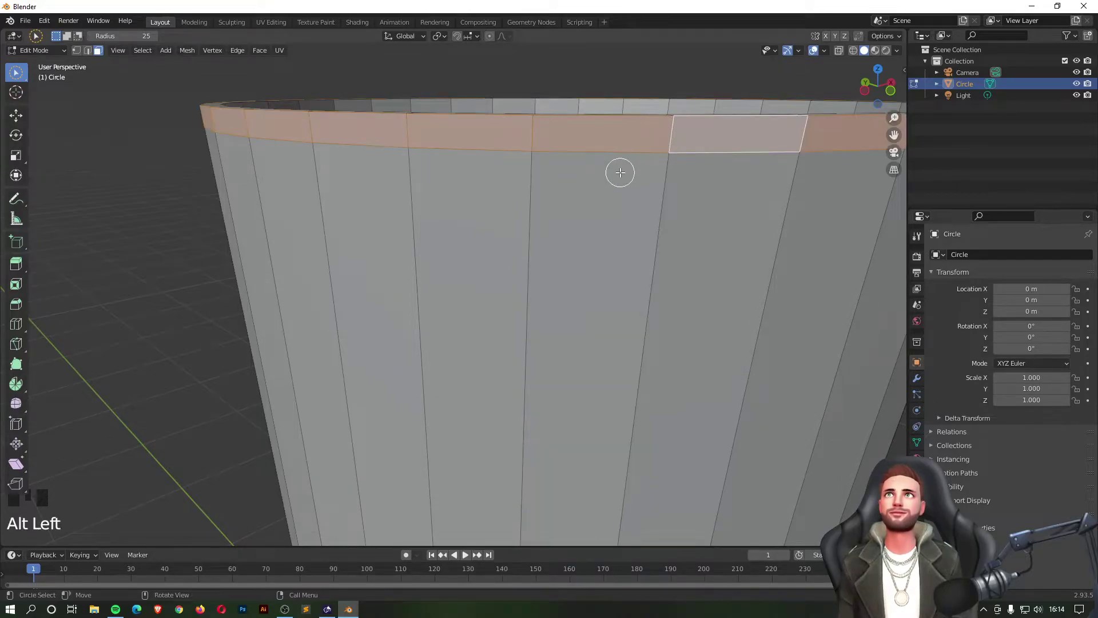
Step: Extrude the selected band below the rim about 0.046 m along the normal, down the cup's outer wall
scroll(620, 171, down, 2)
alt+middle_click(737, 243)
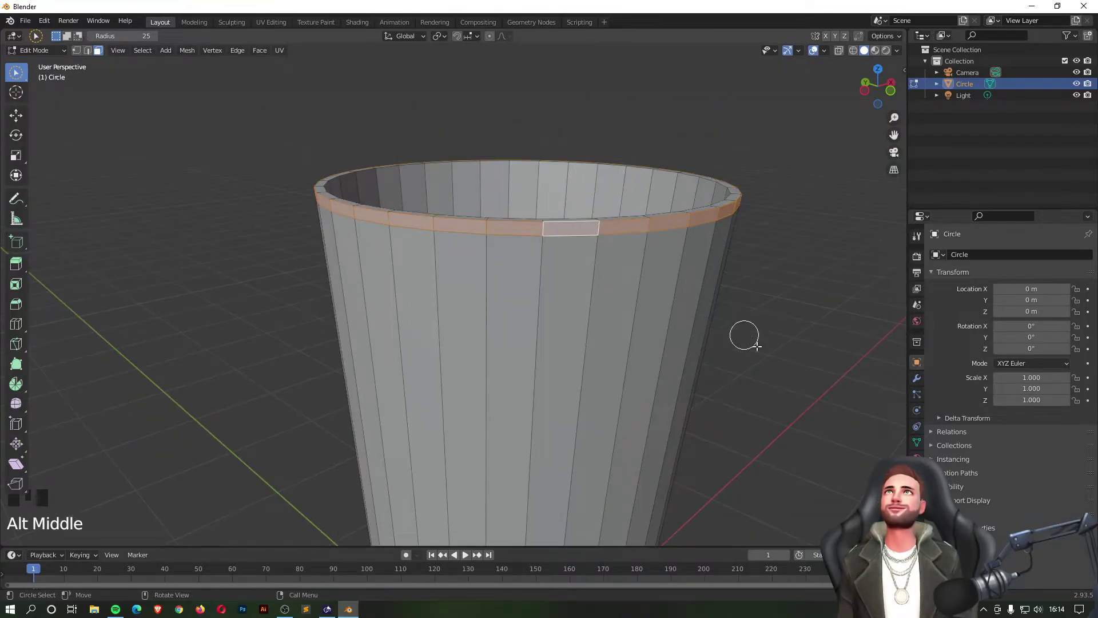
key(e)
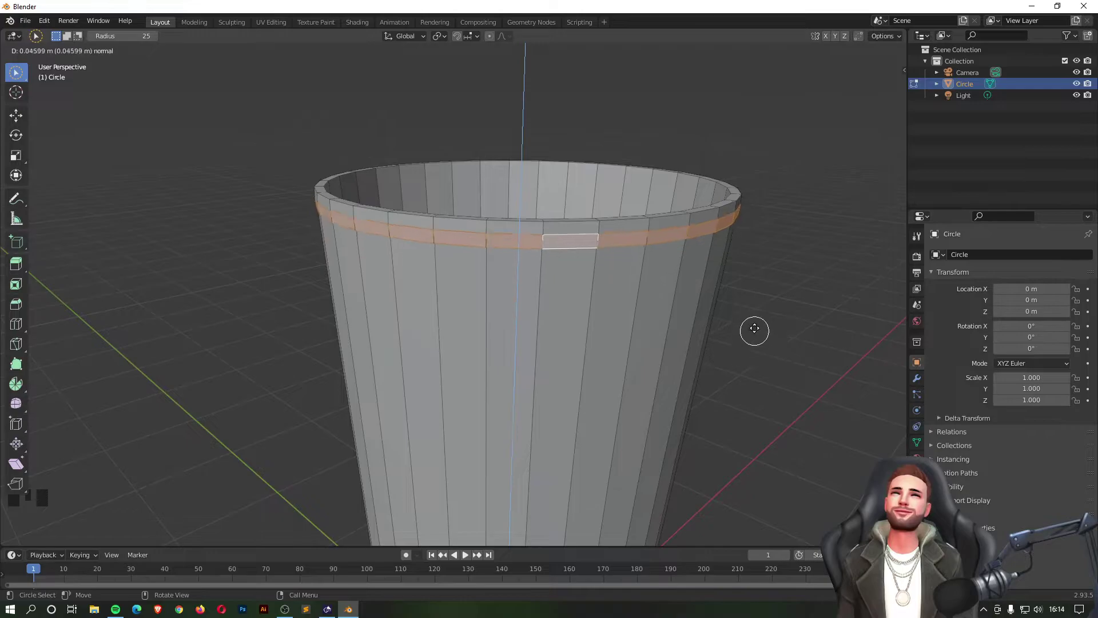
click(755, 330)
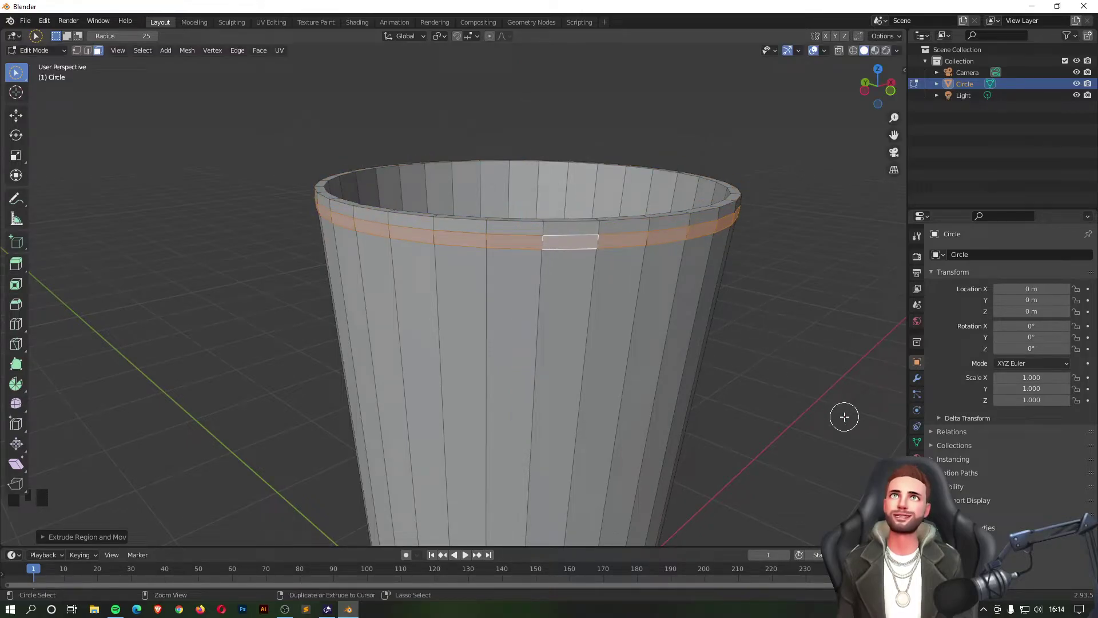
Step: Undo the last extrusion of the rim band
key(ctrl+z)
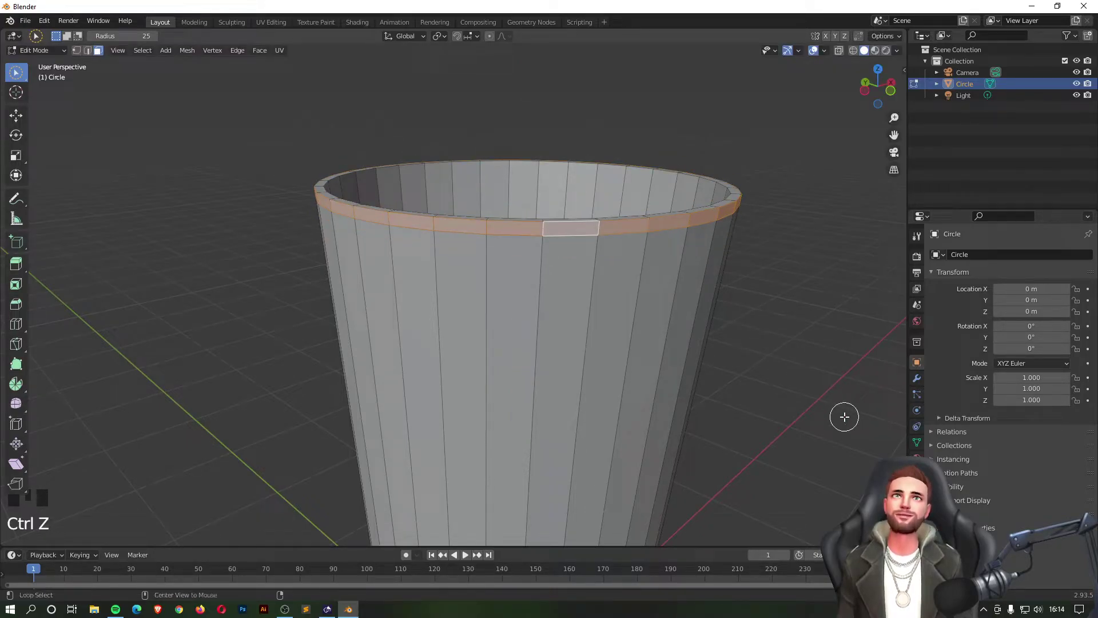
key(alt+e)
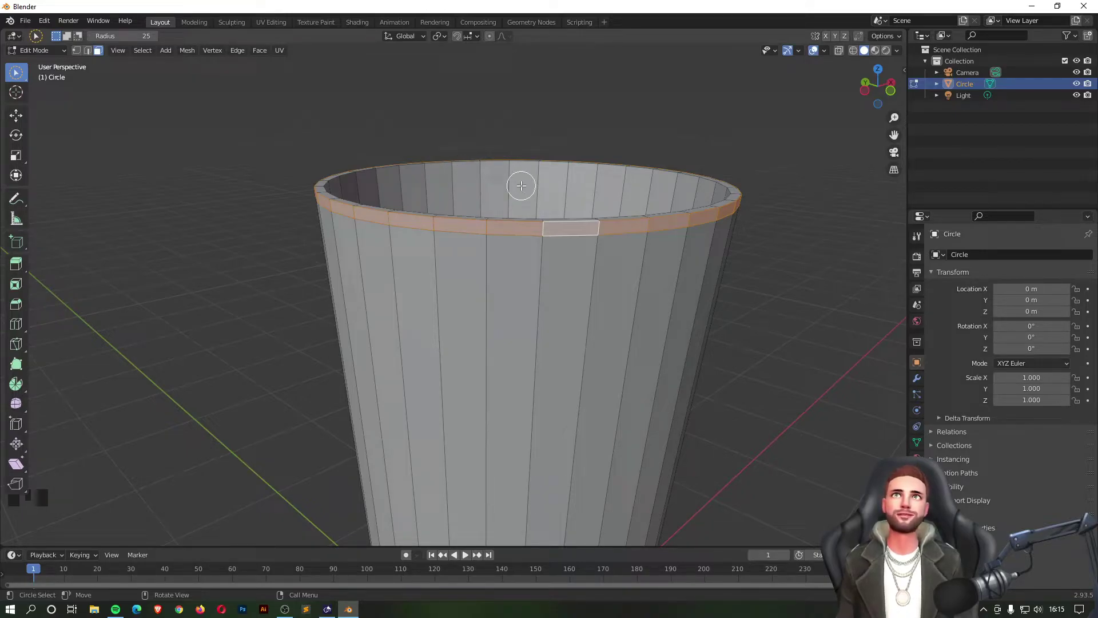
Step: Try a plain region extrusion of the rim band down the outer wall and undo it
key(e)
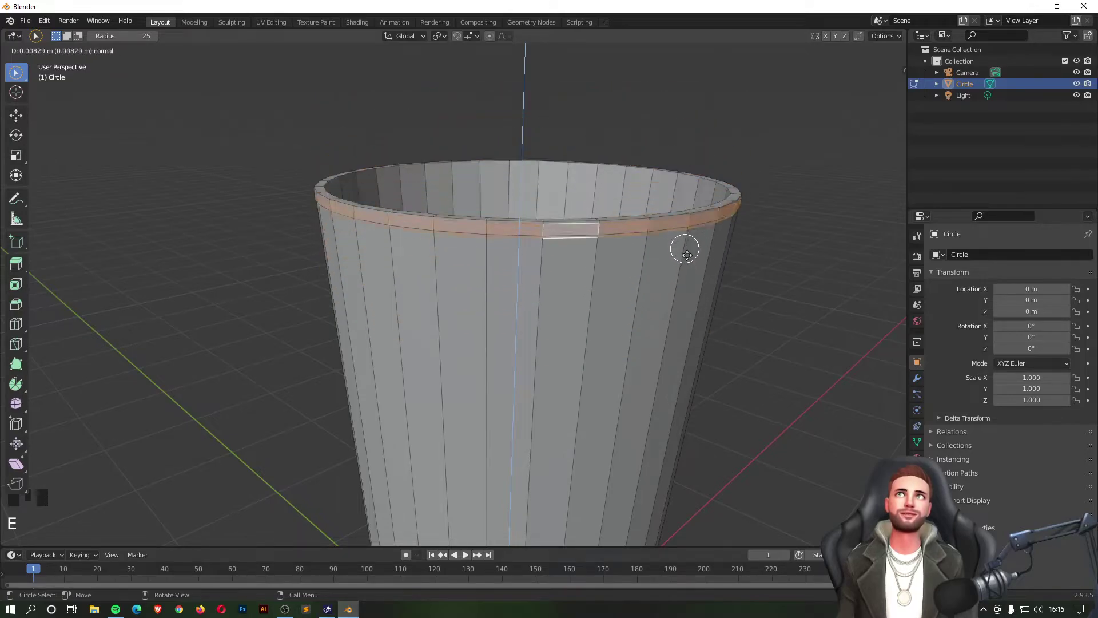
click(695, 255)
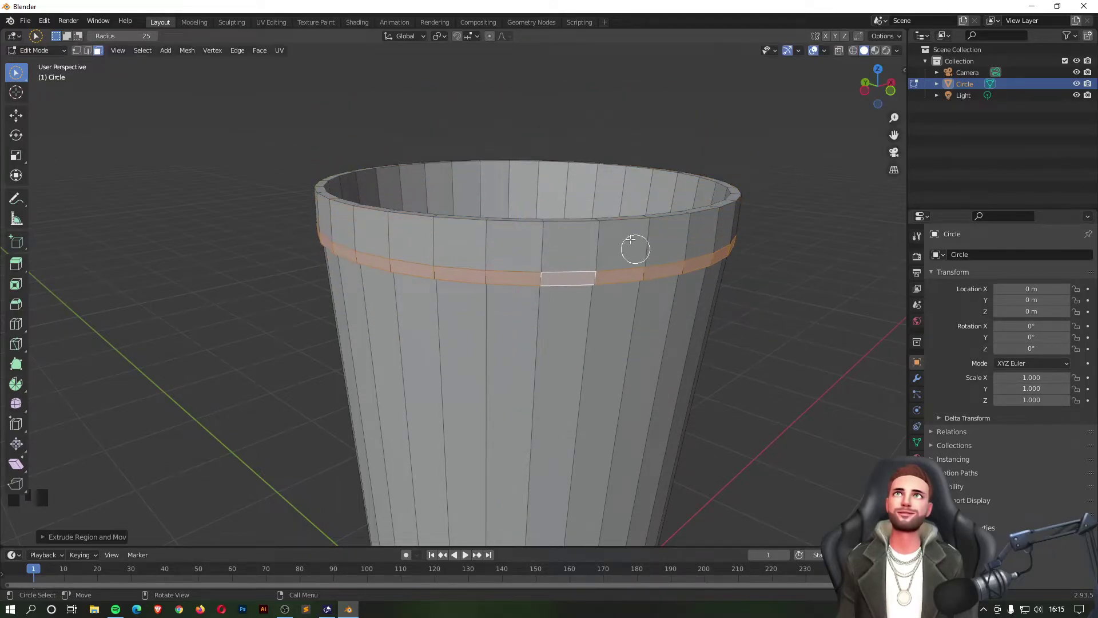
key(ctrl+z)
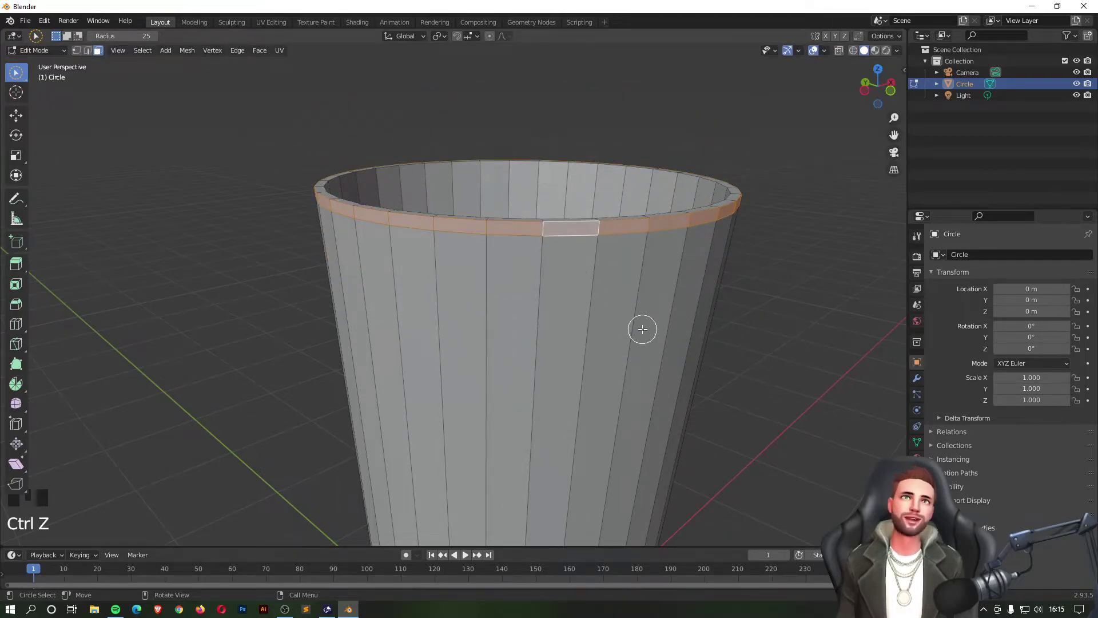
Step: Extrude the rim band's faces outward along their normals by about 0.017 m to form a lip, and deselect them
middle_drag(693, 186, 711, 204)
scroll(645, 343, up, 2)
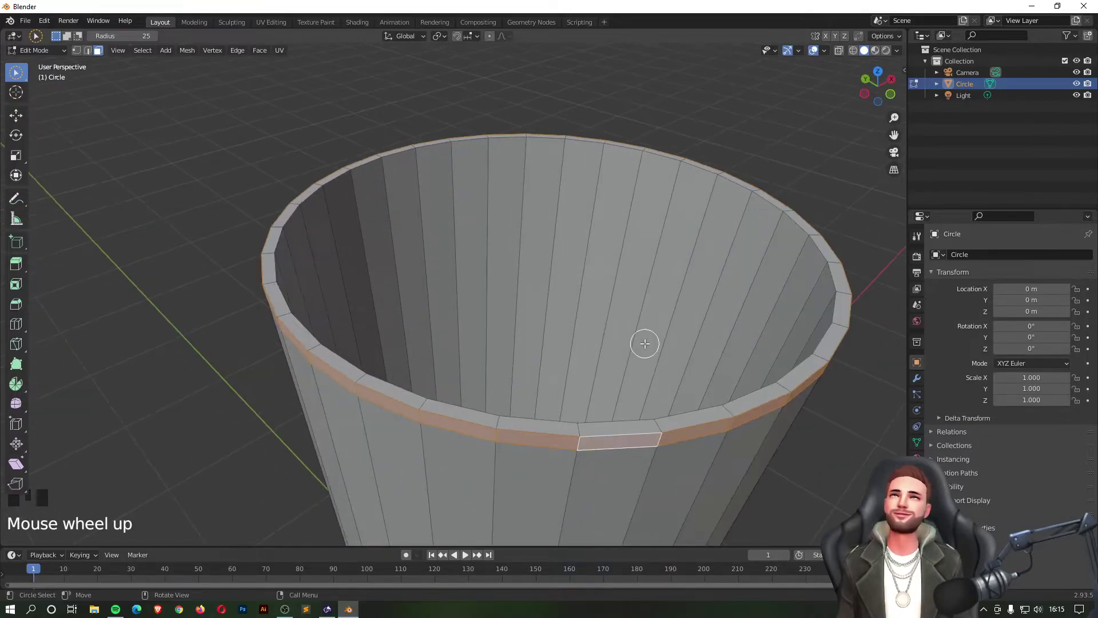
key(alt+e)
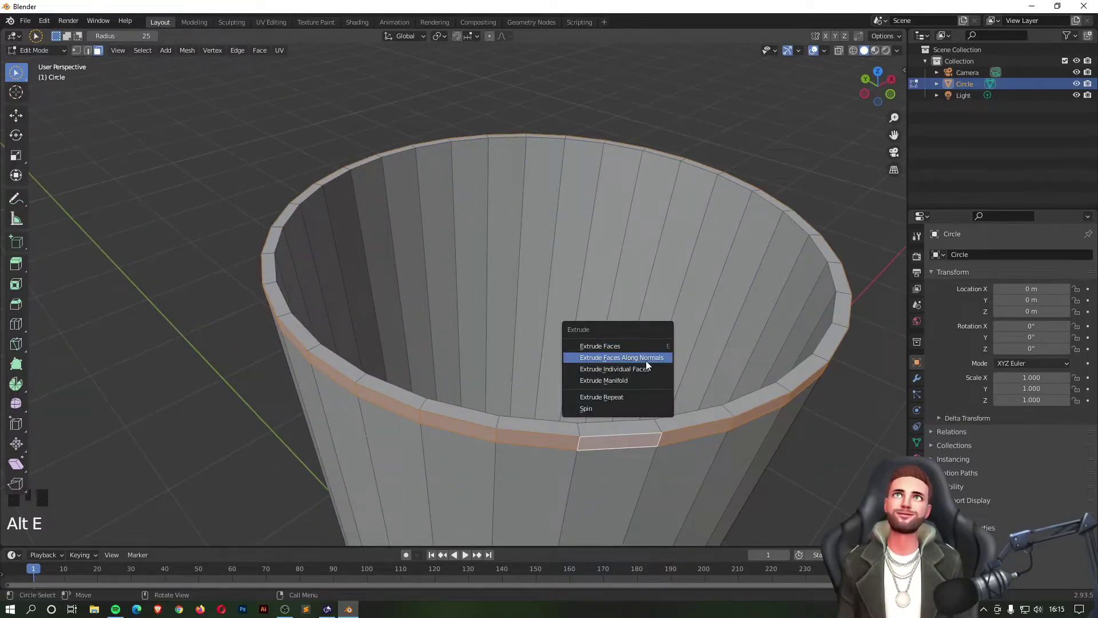
click(616, 356)
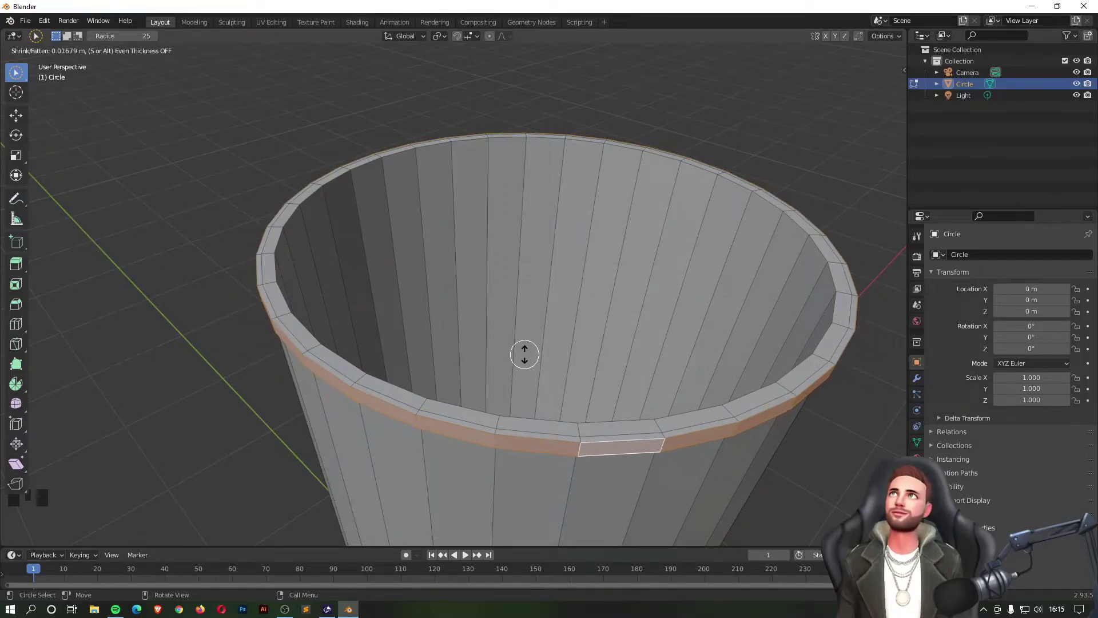
click(524, 354)
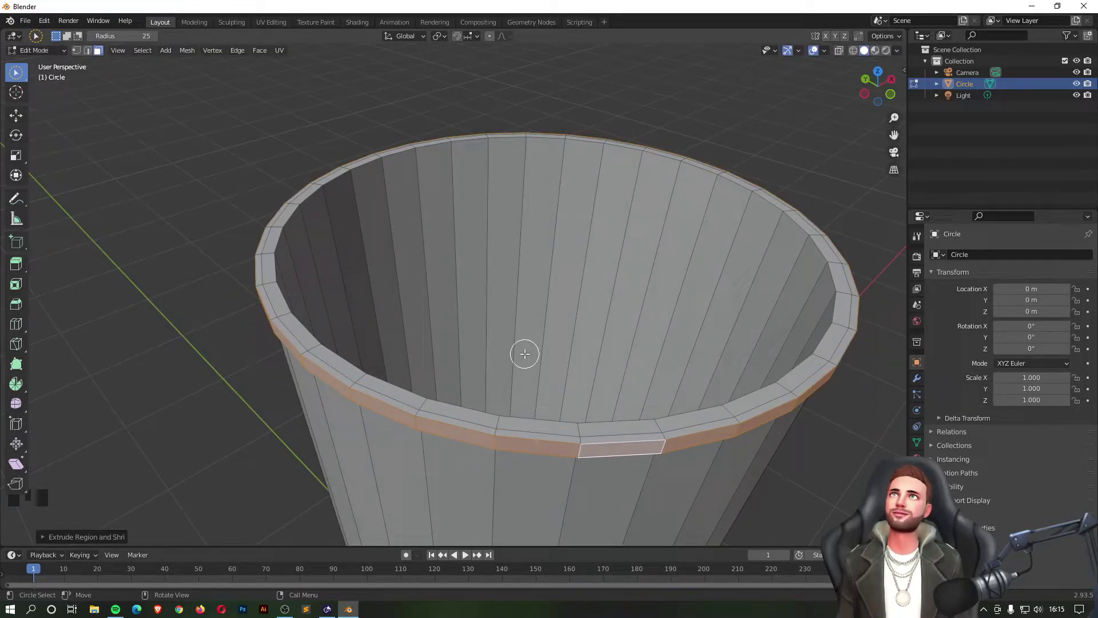
middle_drag(443, 303, 476, 259)
click(286, 218)
Step: Examine the new rim lip and the whole cup from several angles and distances
scroll(373, 236, down, 2)
scroll(658, 143, down, 4)
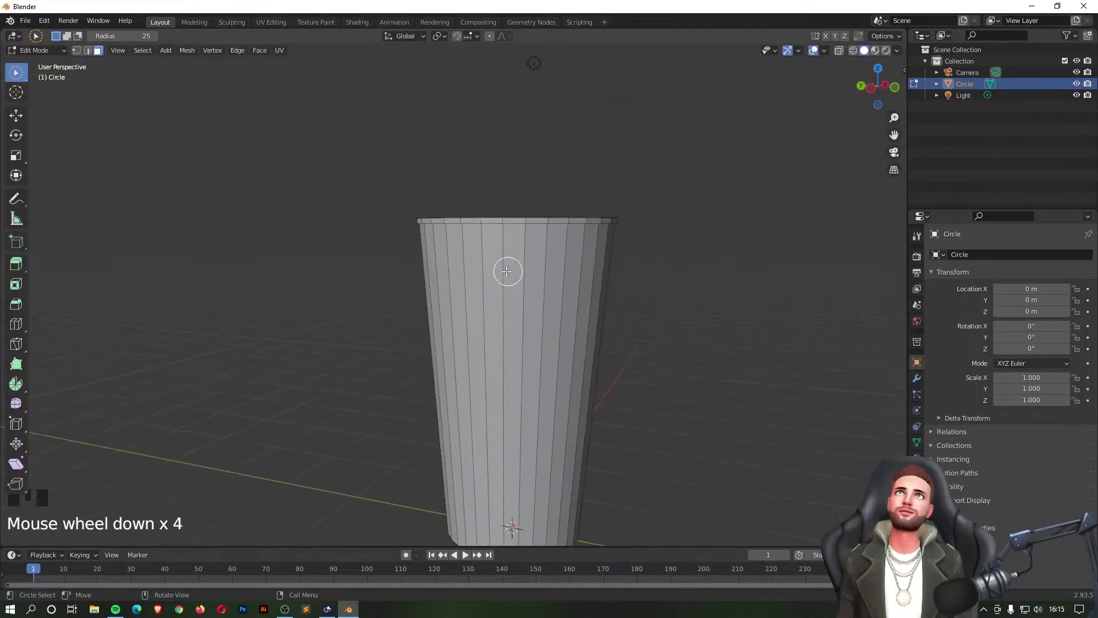
middle_drag(610, 375, 620, 235)
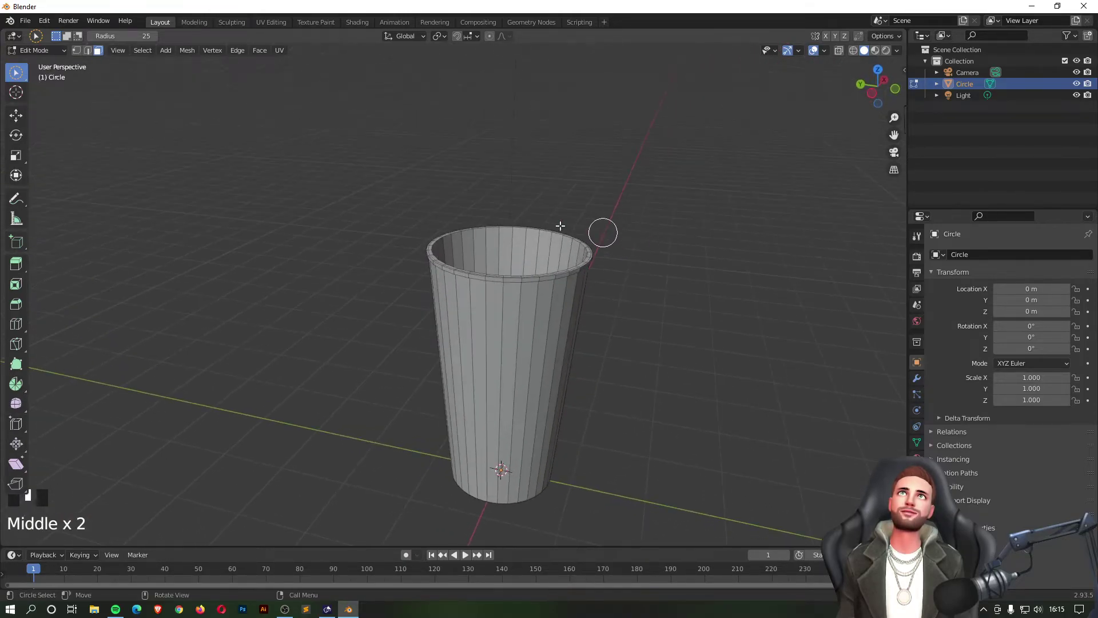
scroll(517, 217, up, 3)
middle_drag(517, 271, 444, 176)
click(652, 152)
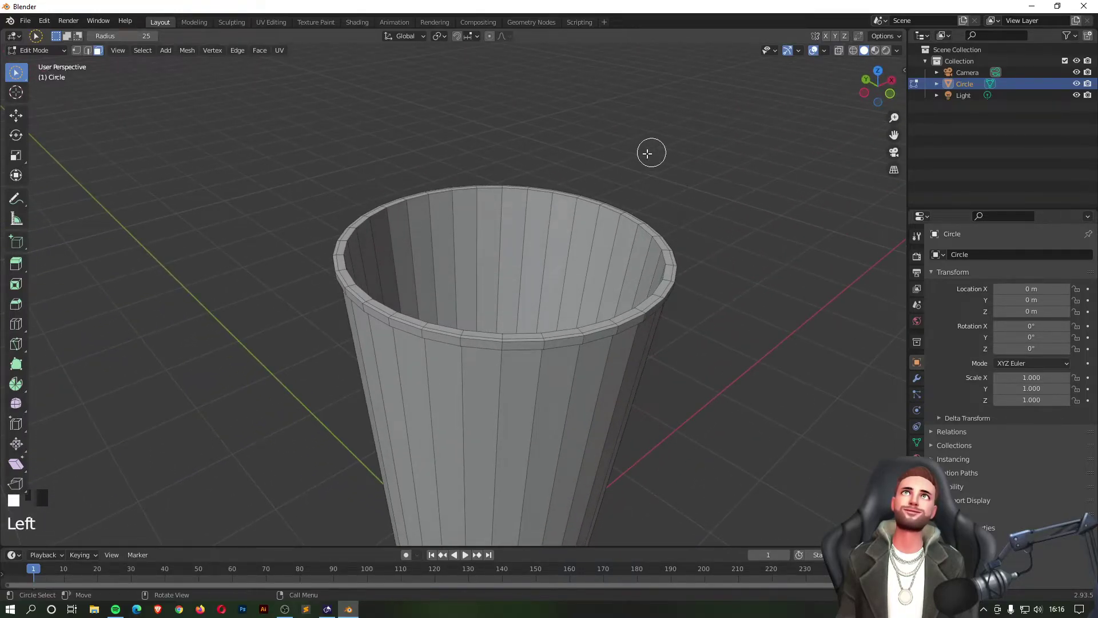
scroll(533, 227, down, 3)
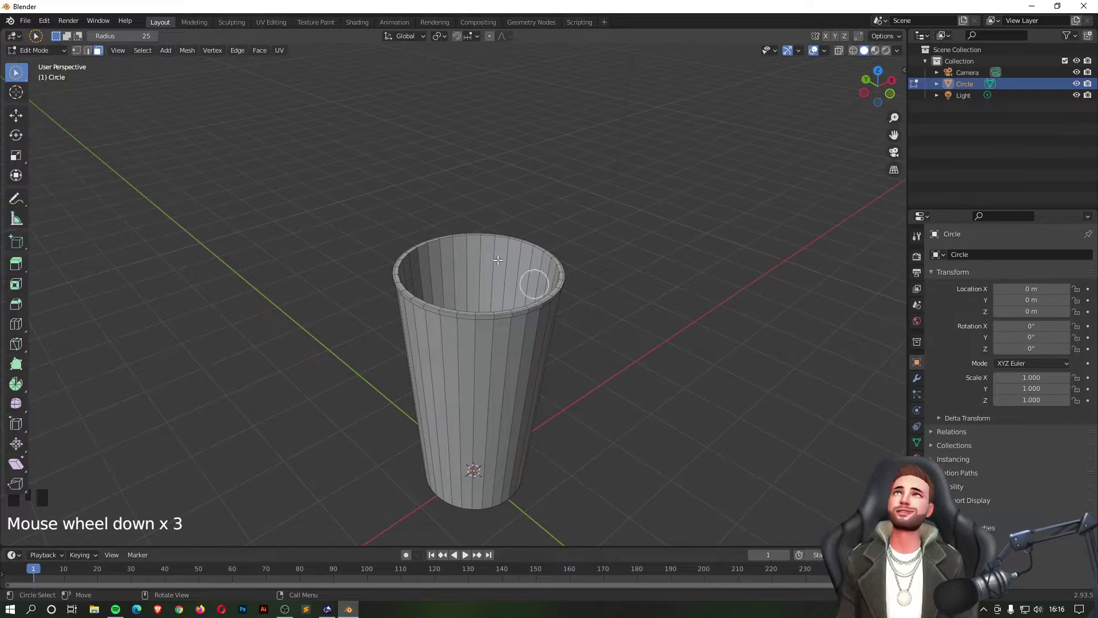
click(529, 141)
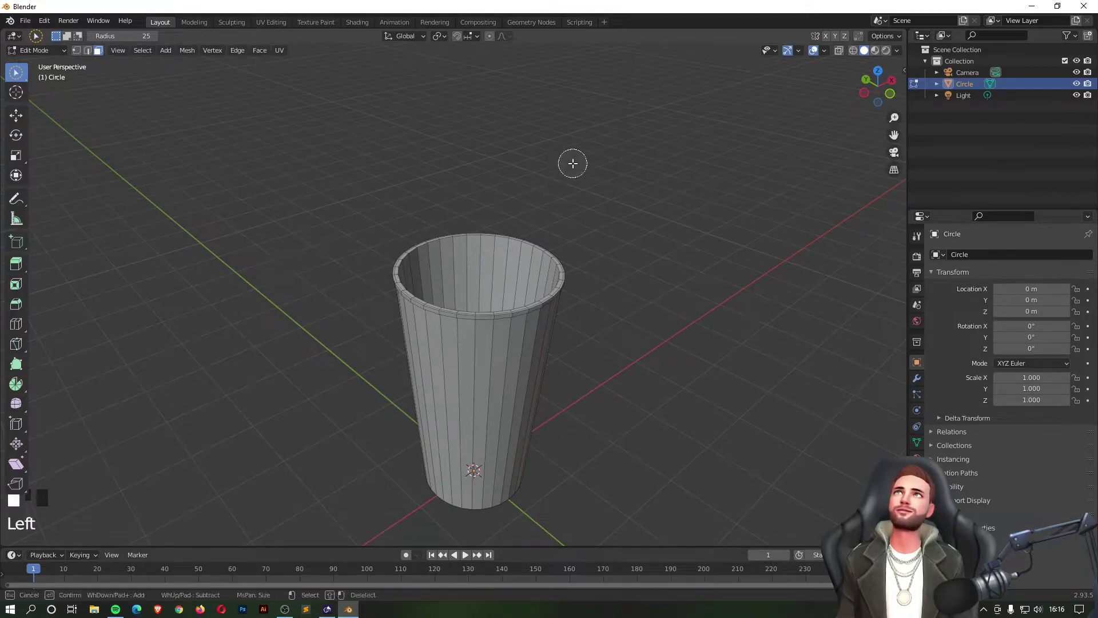
key(F12)
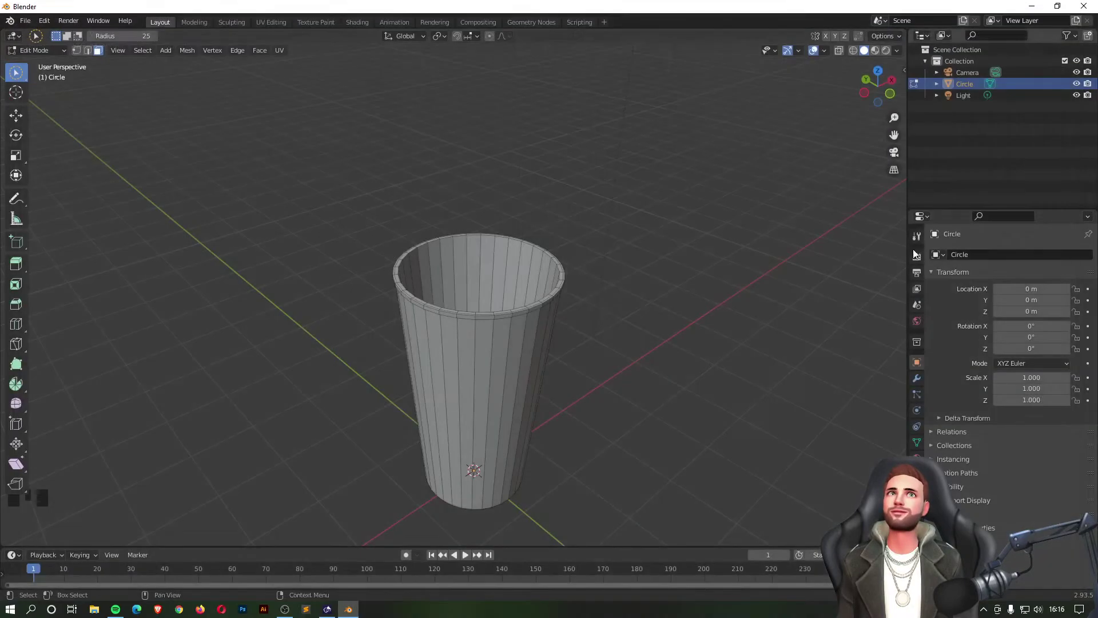
click(1080, 9)
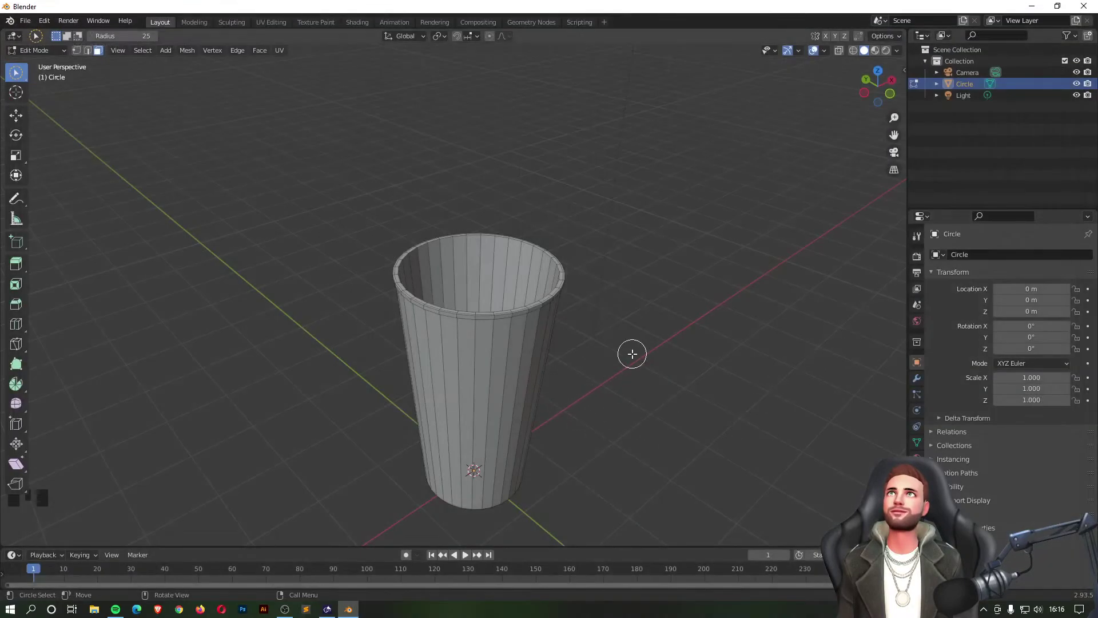
click(709, 349)
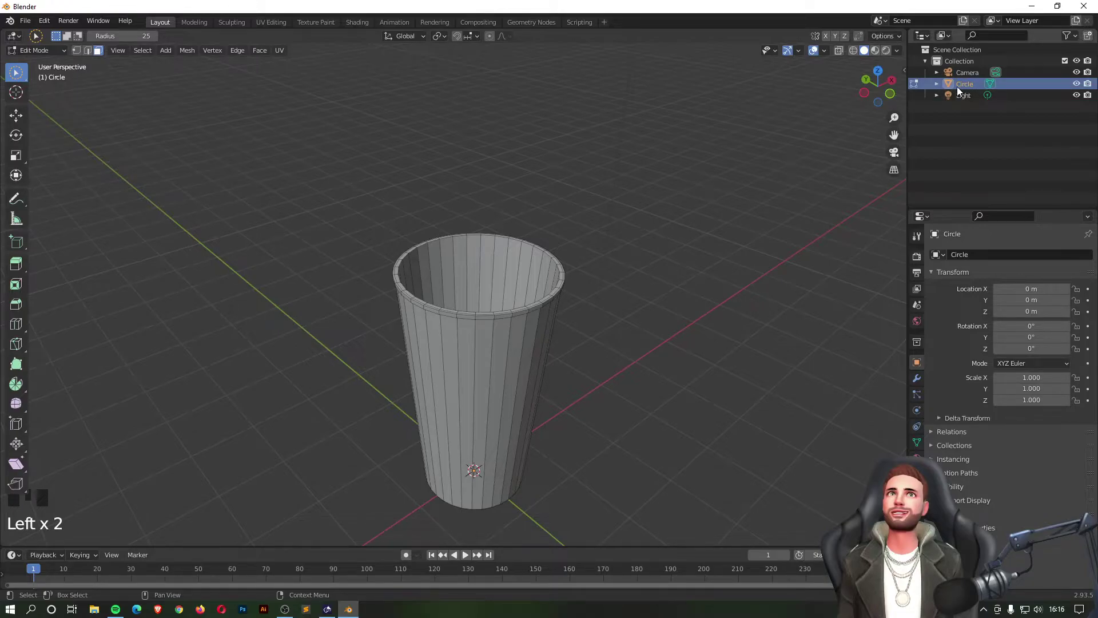
Step: Switch the cup to Object Mode and practise toggling between Edit Mode and Object Mode, finishing in Object Mode
drag(50, 49, 42, 60)
click(576, 214)
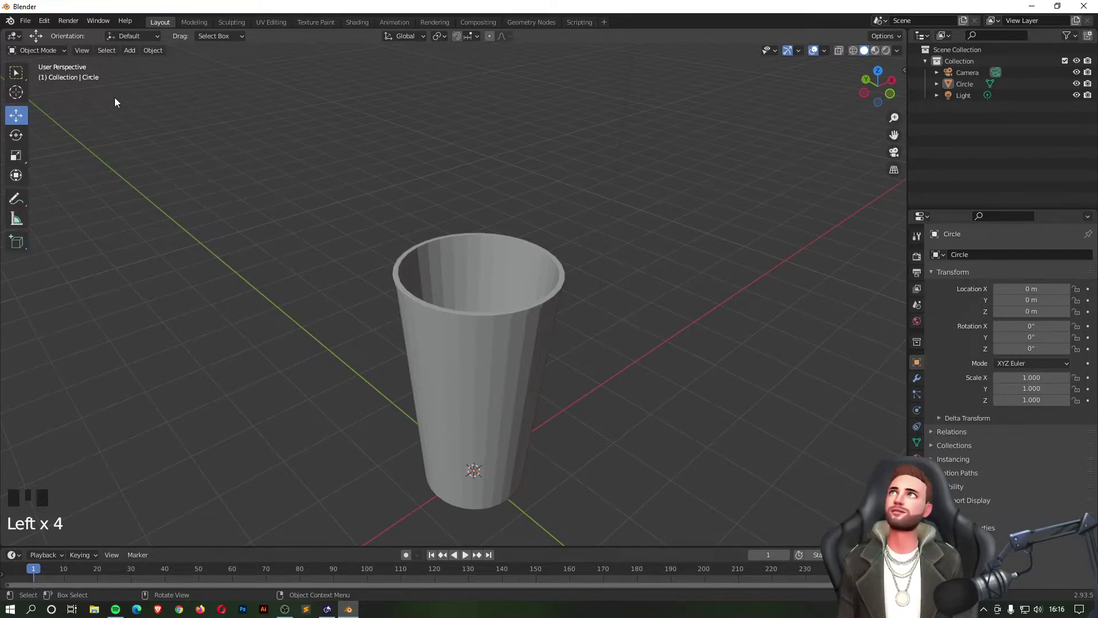
key(Tab)
key(Tab)
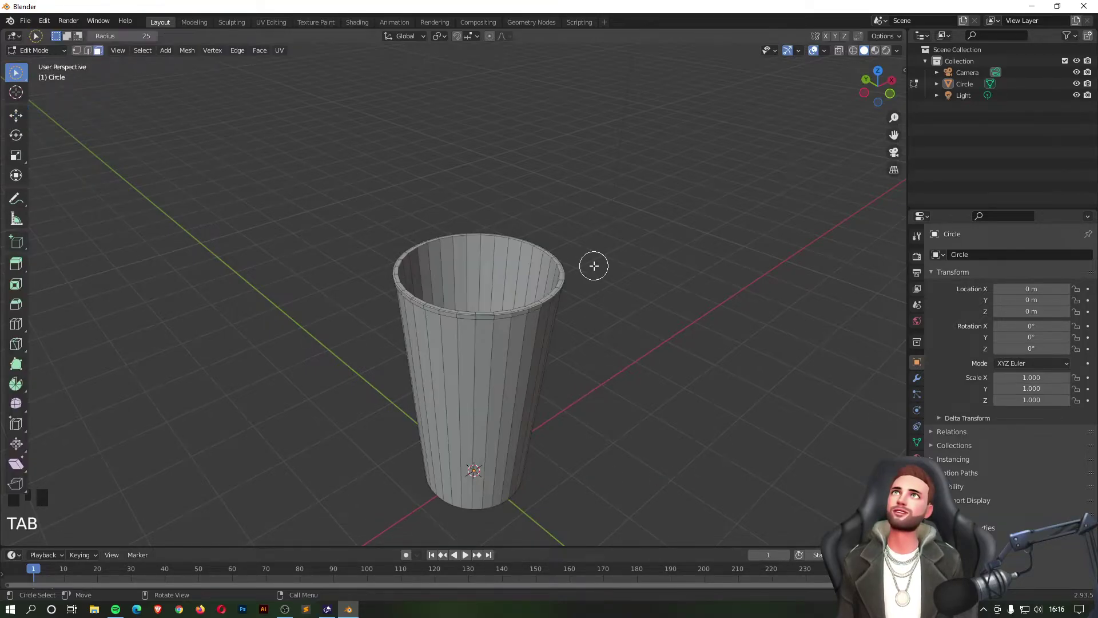
key(Tab)
key(Tab)
key(Tab)
key(Tab)
key(Tab)
key(Tab)
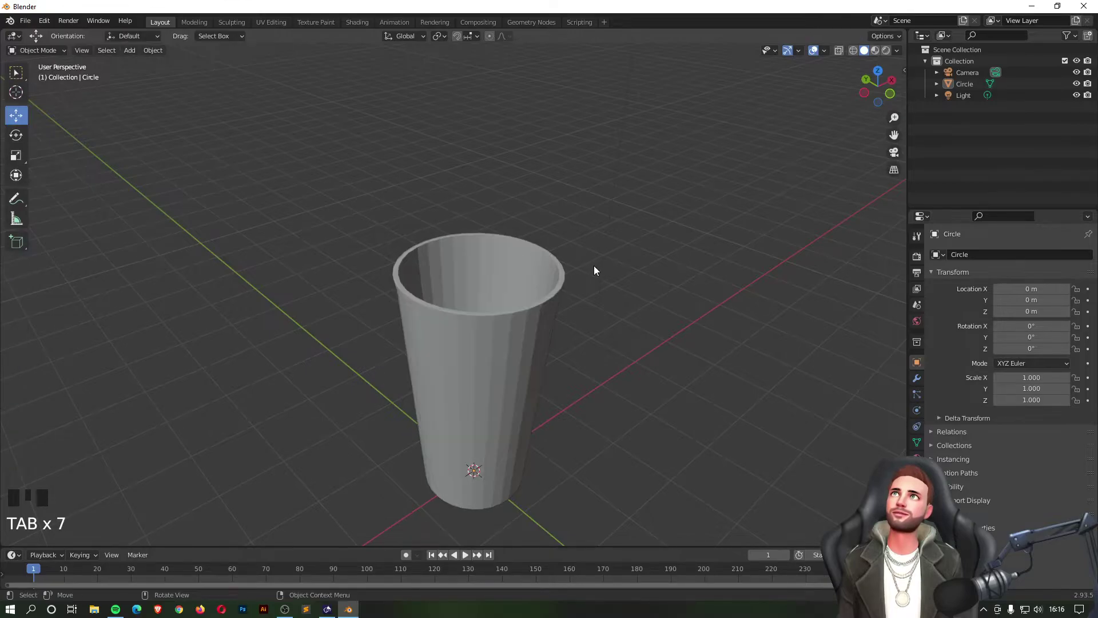
key(Tab)
Step: Select the cup and enable Auto Smooth in its mesh normals settings
middle_drag(633, 373, 680, 359)
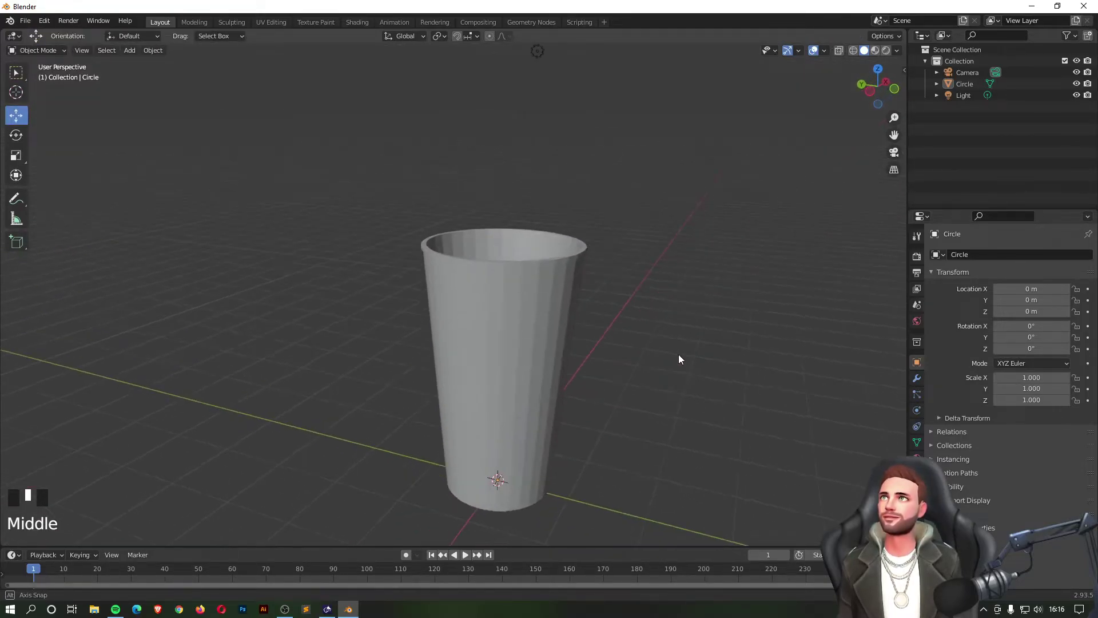
click(451, 298)
mouse_move(671, 291)
middle_down()
mouse_move(647, 317)
mouse_move(663, 304)
middle_up()
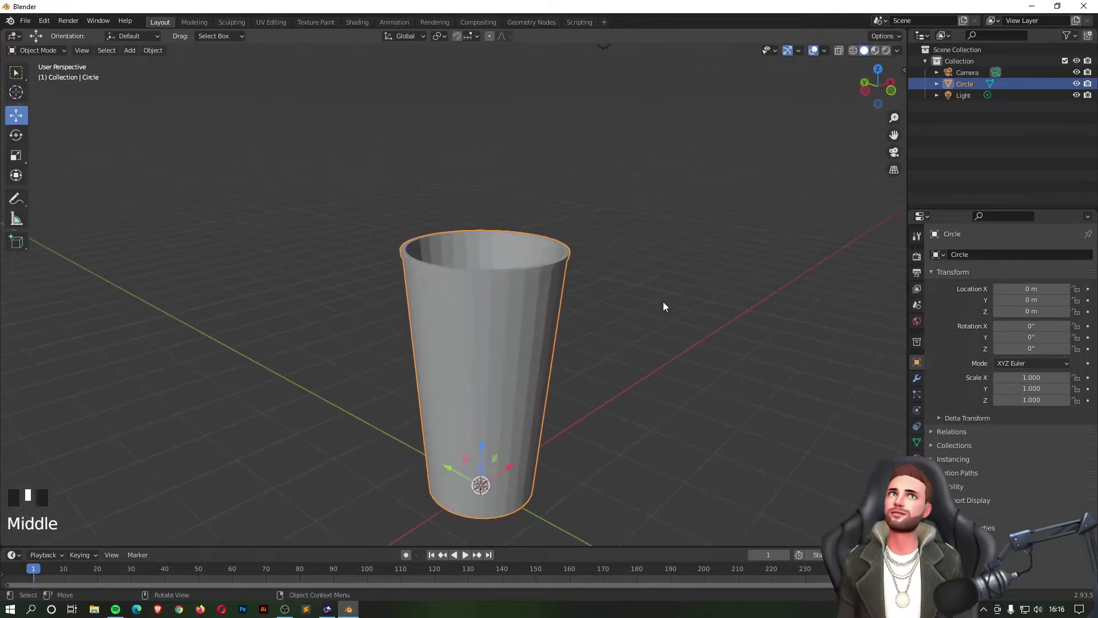
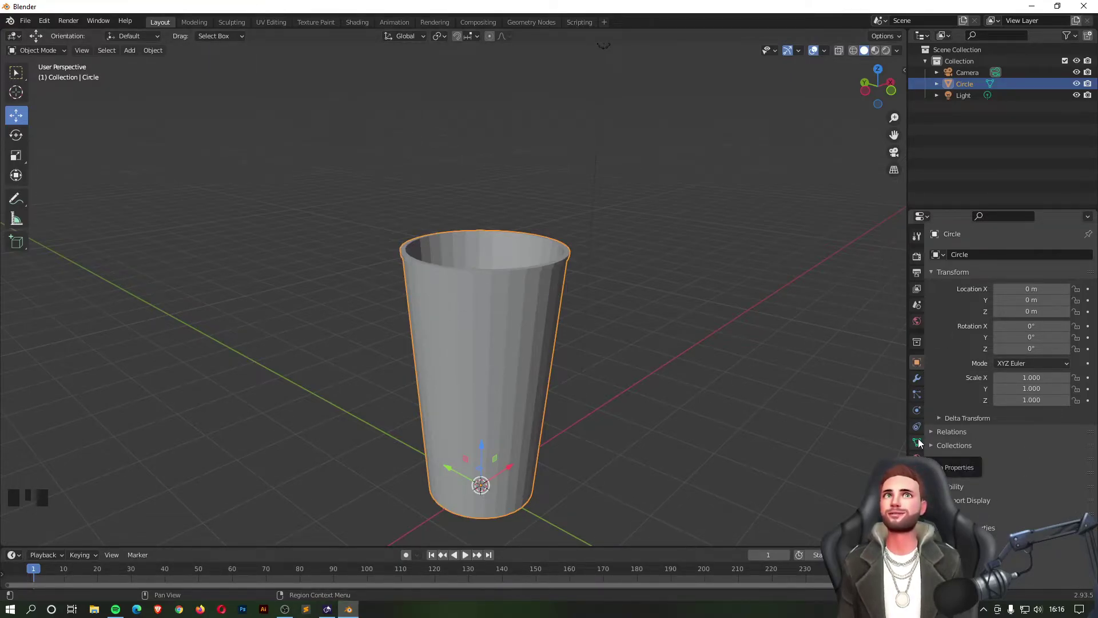
click(917, 442)
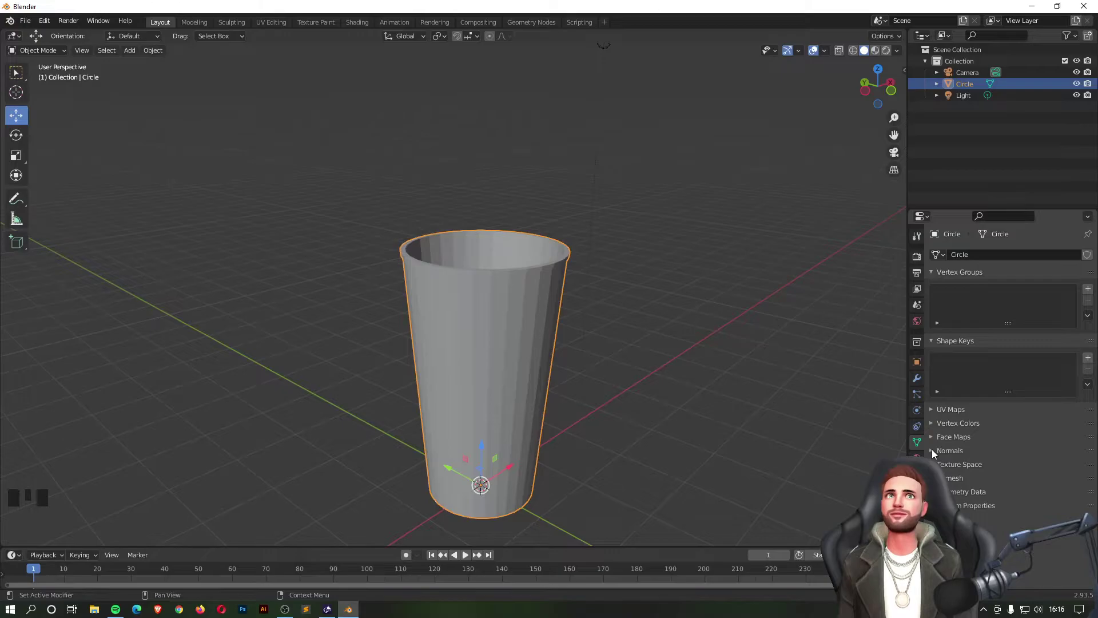
click(933, 450)
click(996, 468)
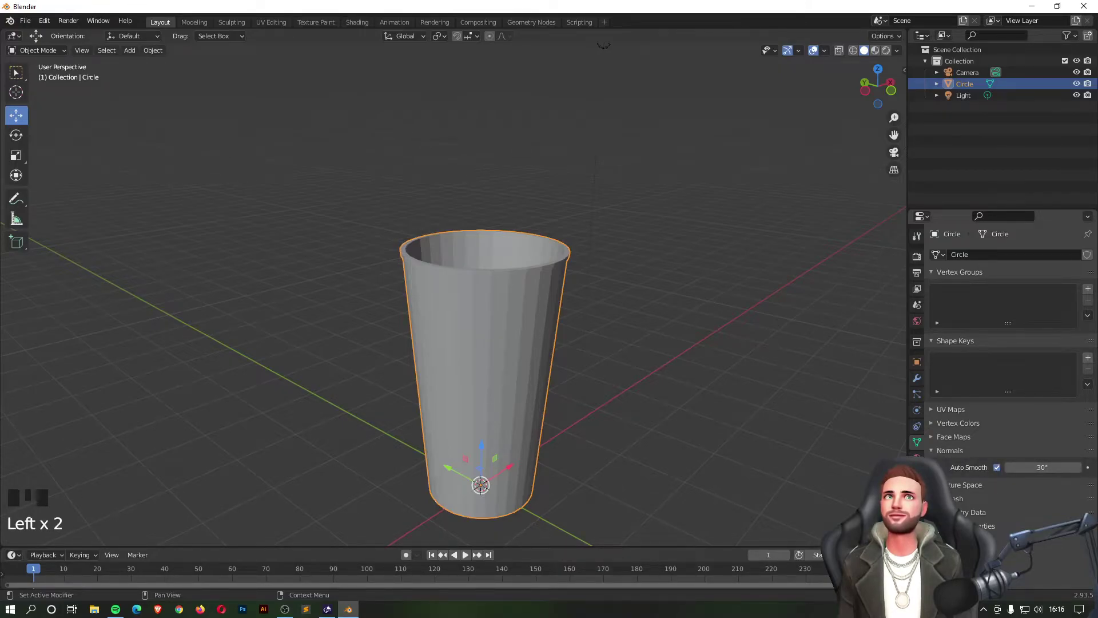
Step: Apply Shade Smooth to the cup and deselect it
right_click(468, 325)
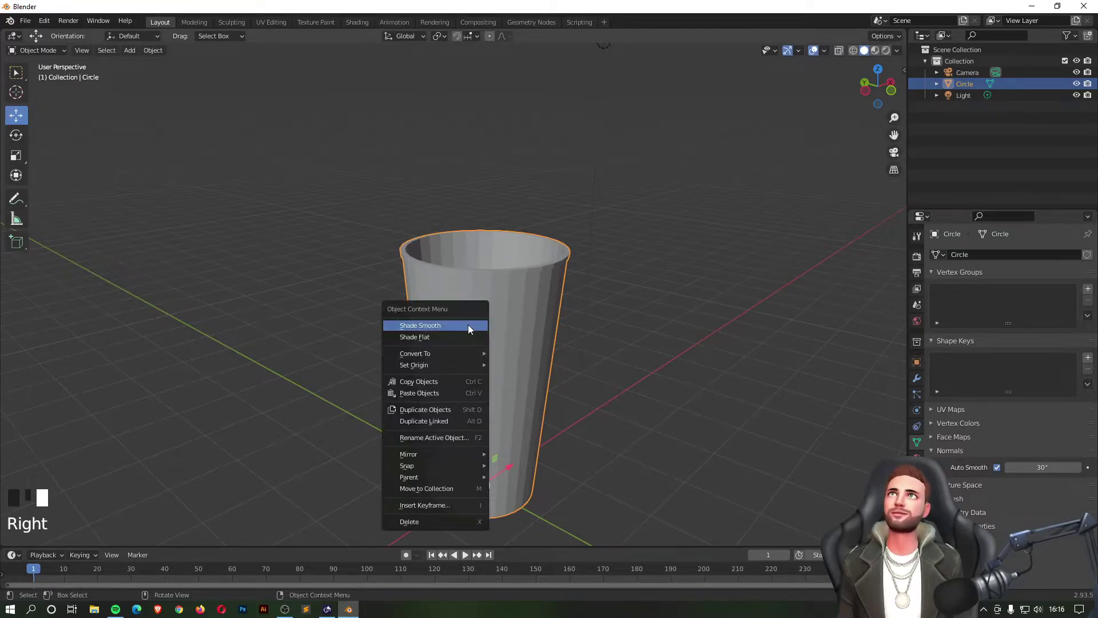
click(468, 324)
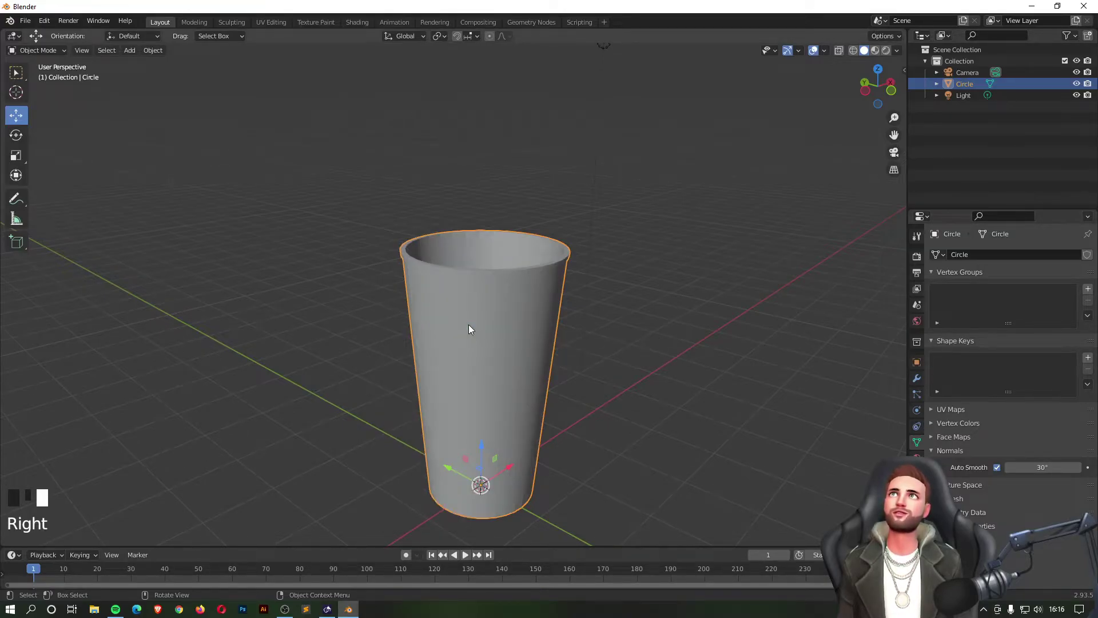
click(691, 316)
Step: Examine the smooth shading on the cup's walls and rim up close and from different angles
scroll(424, 247, up, 2)
scroll(424, 247, up, 1)
mouse_move(515, 287)
middle_down()
mouse_move(505, 262)
mouse_move(426, 280)
mouse_move(471, 335)
mouse_move(543, 351)
mouse_move(569, 314)
mouse_move(516, 306)
middle_up()
scroll(516, 306, down, 2)
click(697, 335)
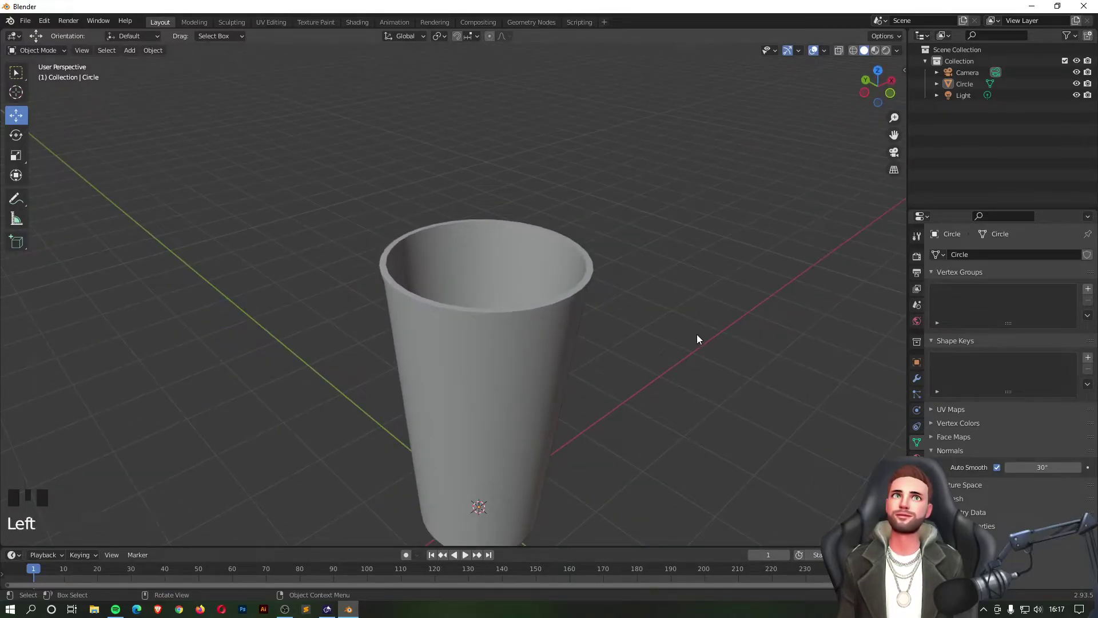
scroll(639, 340, down, 2)
scroll(603, 389, up, 1)
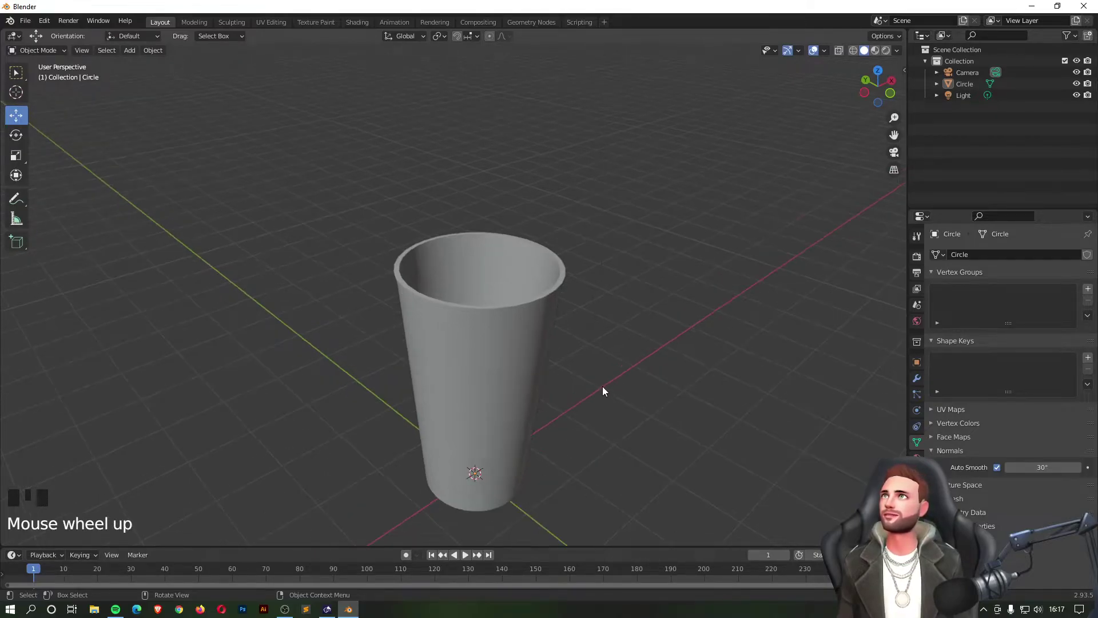
middle_drag(576, 397, 624, 389)
Step: Select the cup, add a material slot and create a new material in it
click(552, 303)
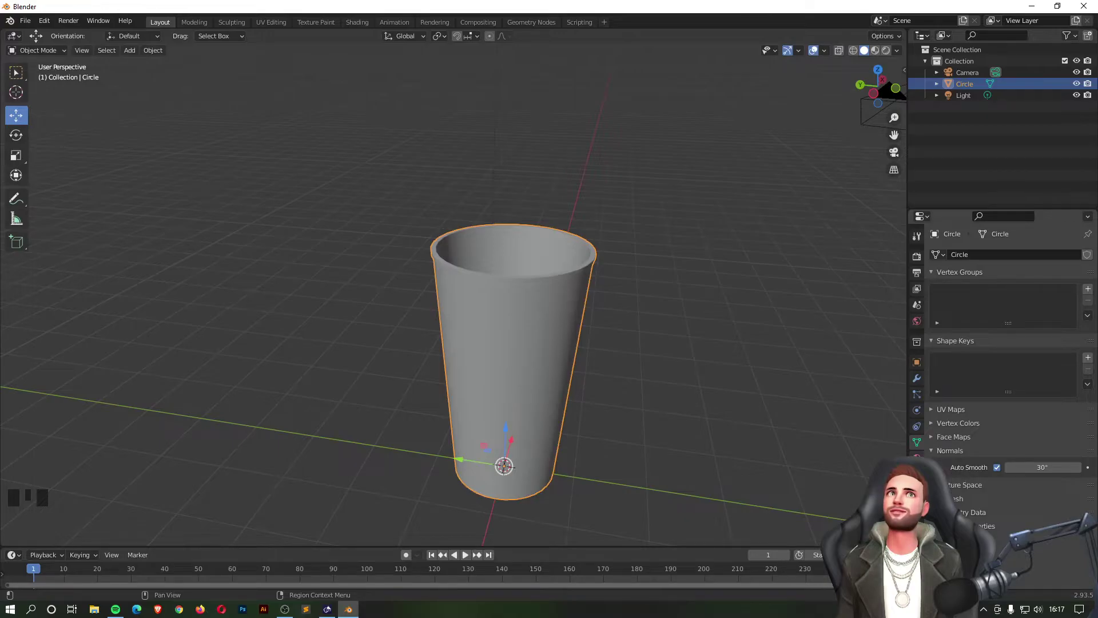
click(917, 458)
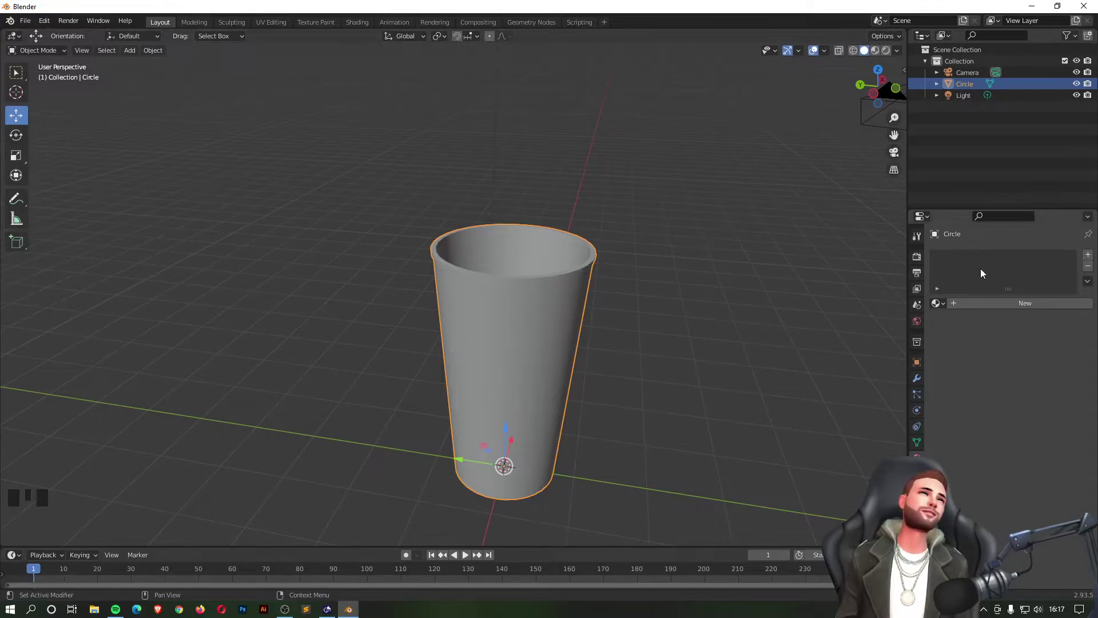
click(1090, 254)
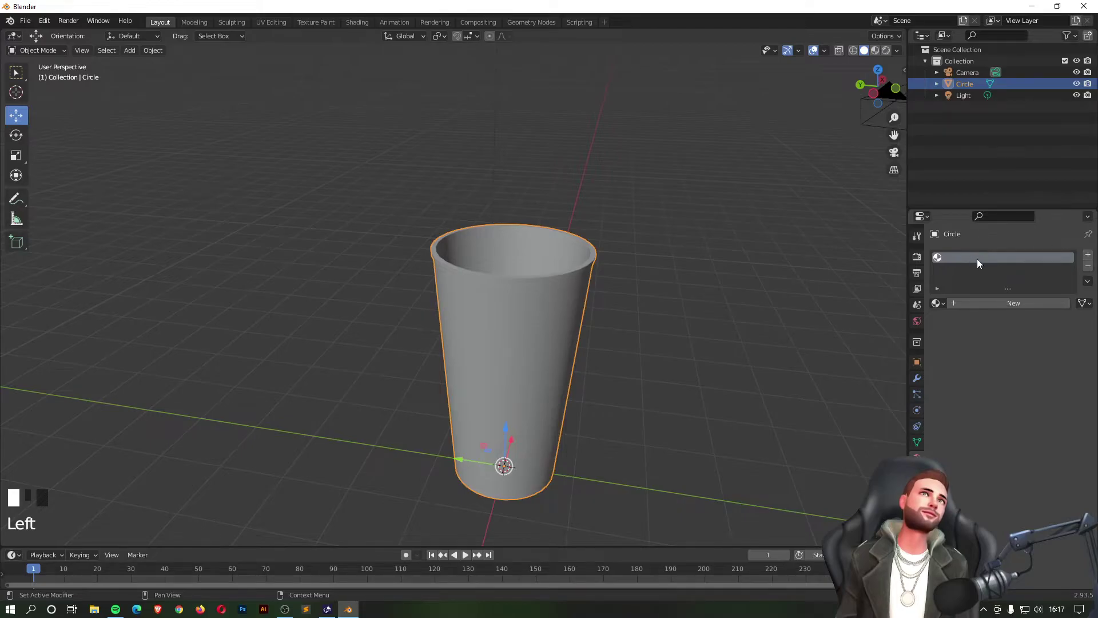
click(1002, 303)
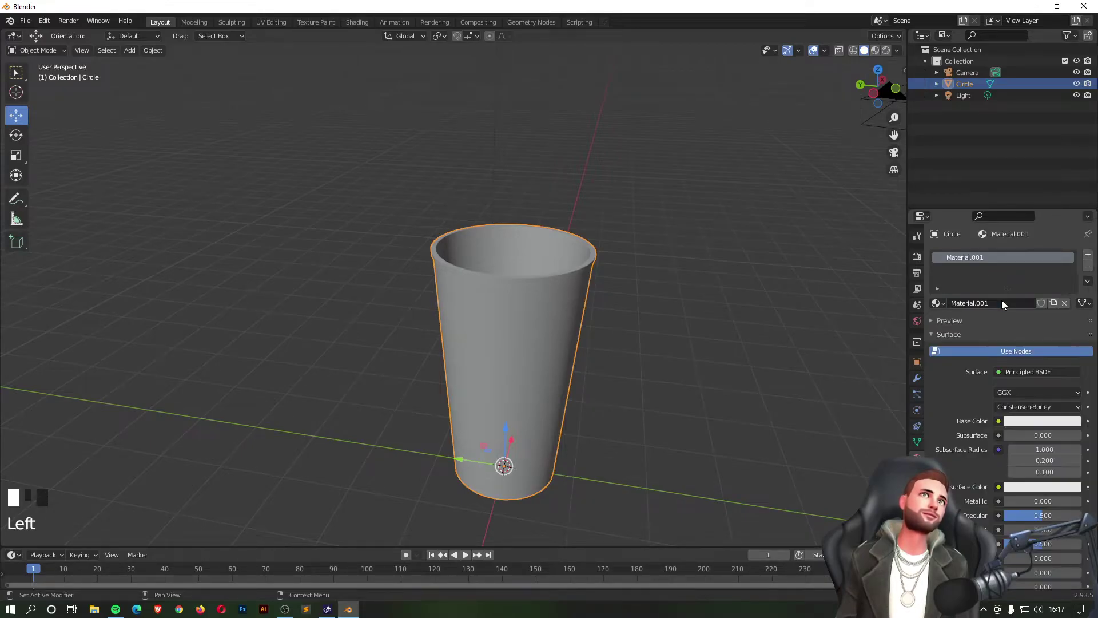
Step: Set the Base Color of the cup's material to a deep blue-violet
middle_drag(762, 336, 704, 314)
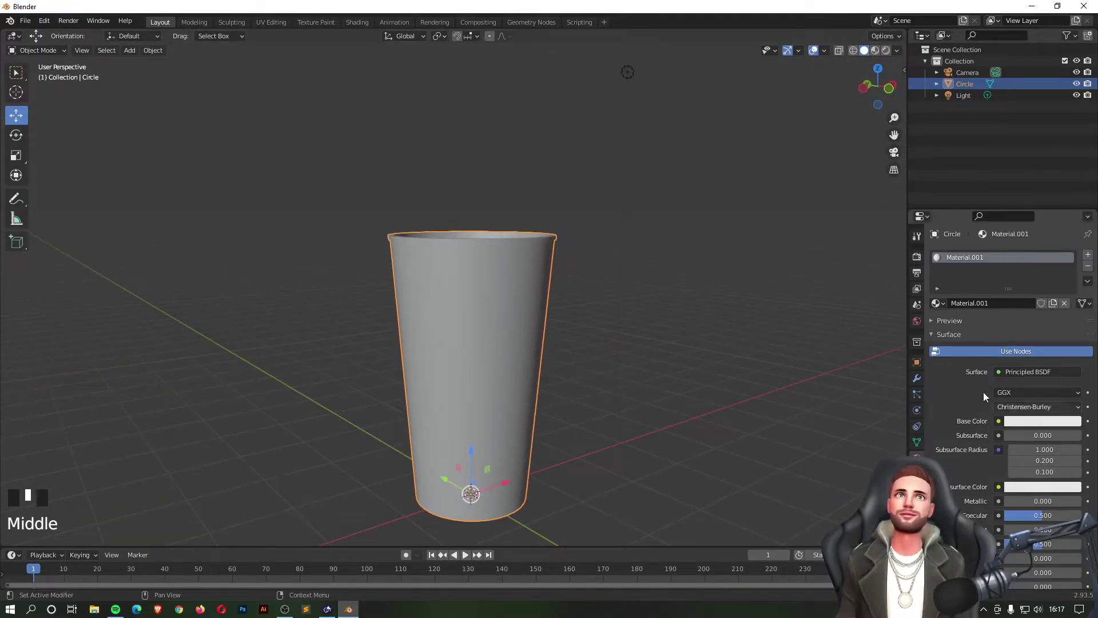
click(1040, 422)
drag(1017, 299, 1059, 286)
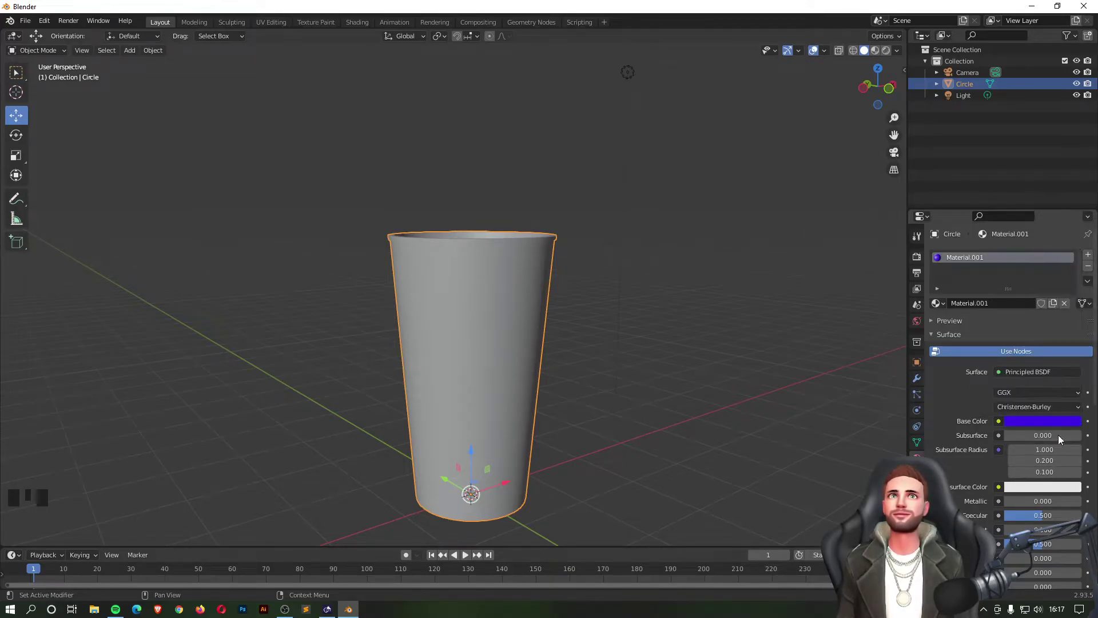
Step: Change the Base Color of the cup's material to a lighter, medium blue
click(1006, 419)
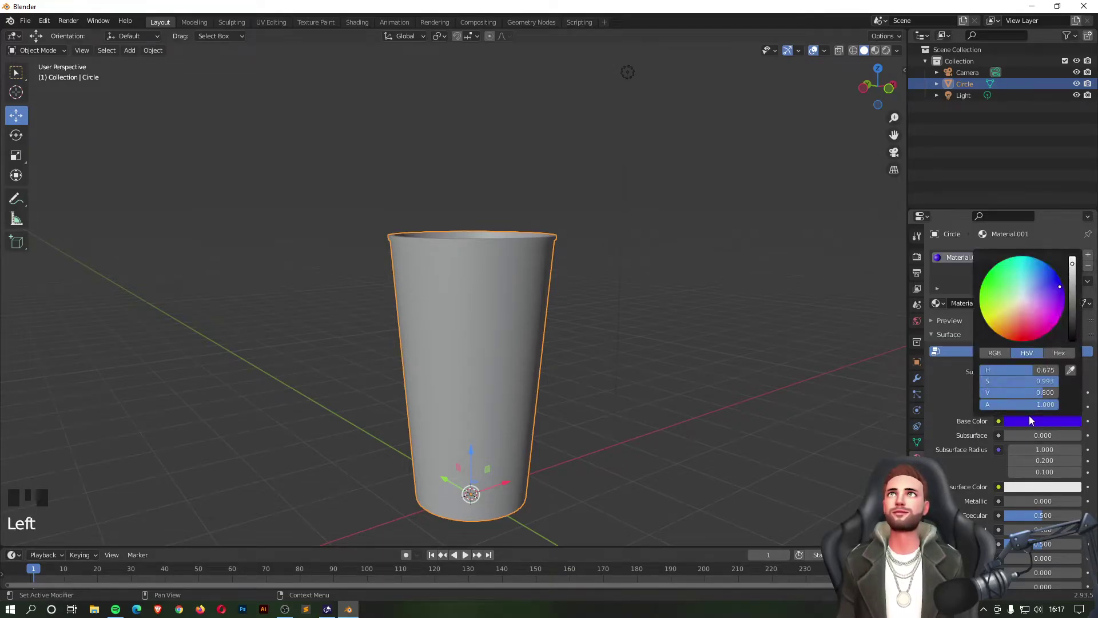
click(1044, 274)
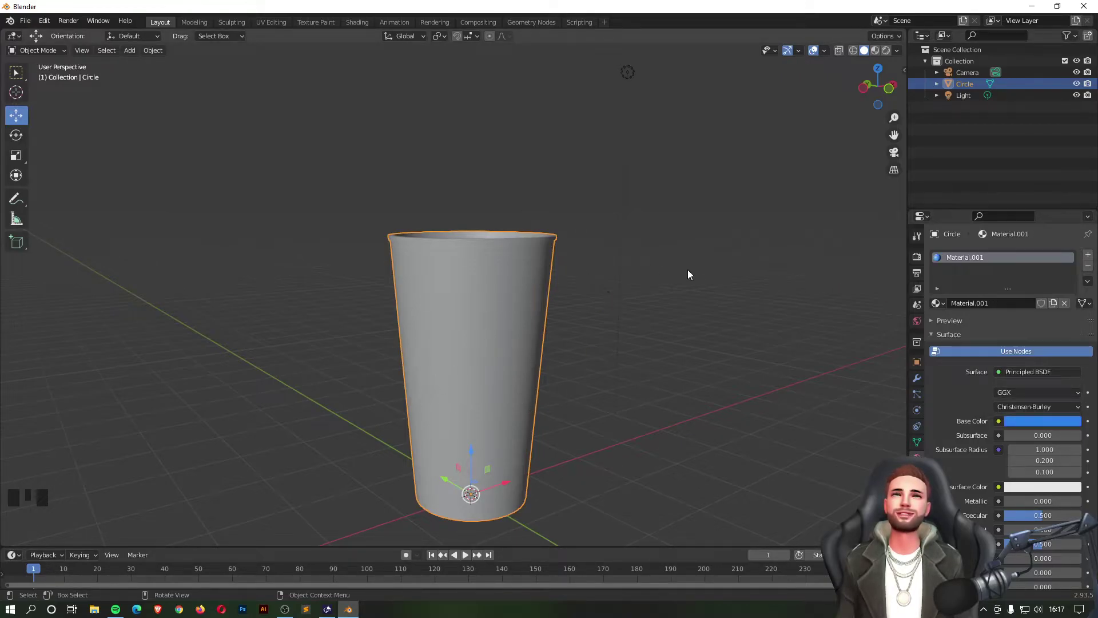
Step: View the cup in Wireframe shading, return to Solid shading and inspect it from above and the side
click(852, 52)
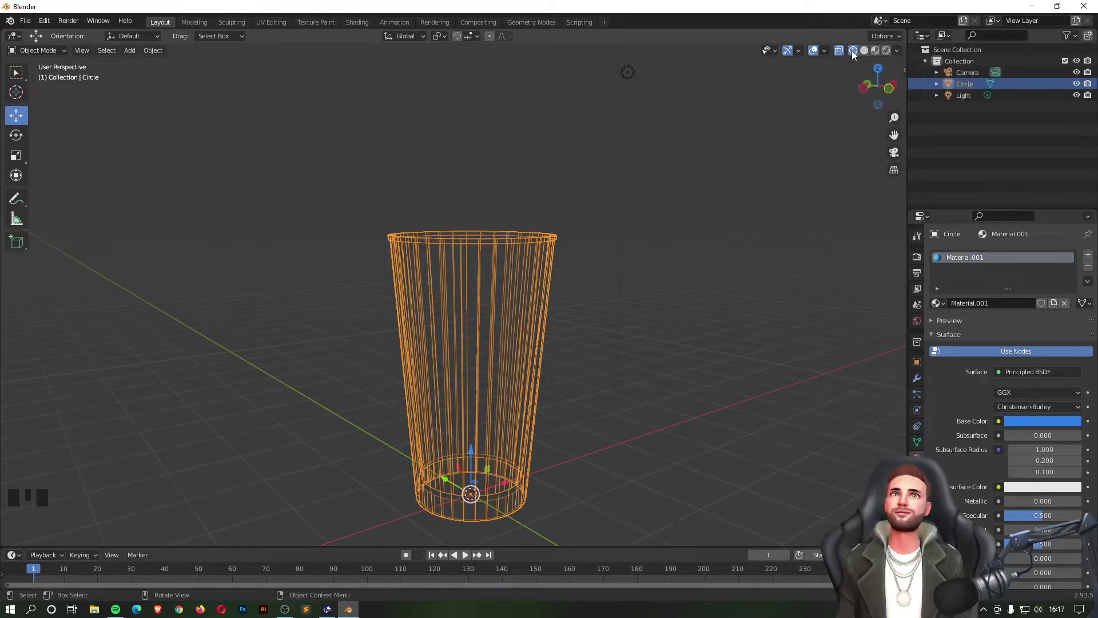
click(864, 51)
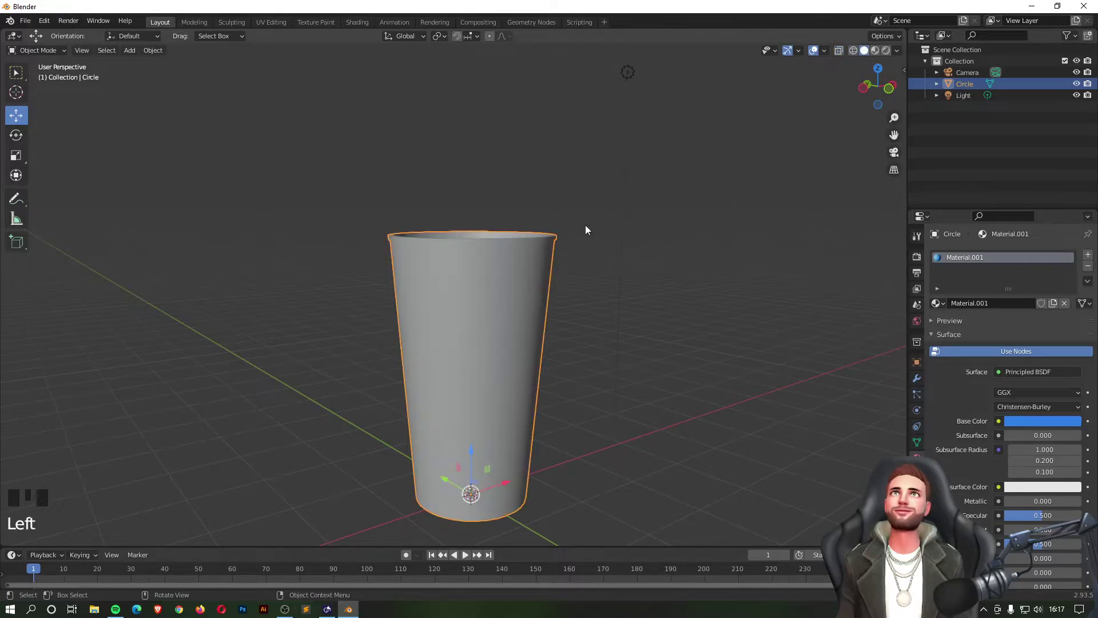
middle_drag(524, 184, 501, 241)
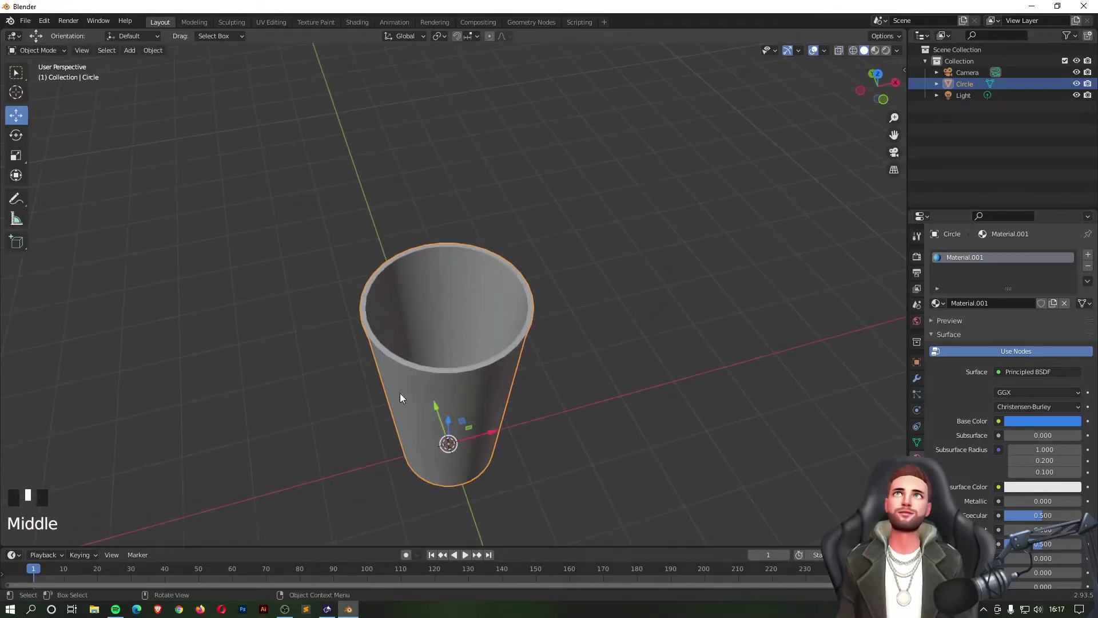
middle_drag(639, 296, 777, 245)
Step: Display the cup's material in Material Preview shading, comparing it briefly with Rendered shading
click(875, 51)
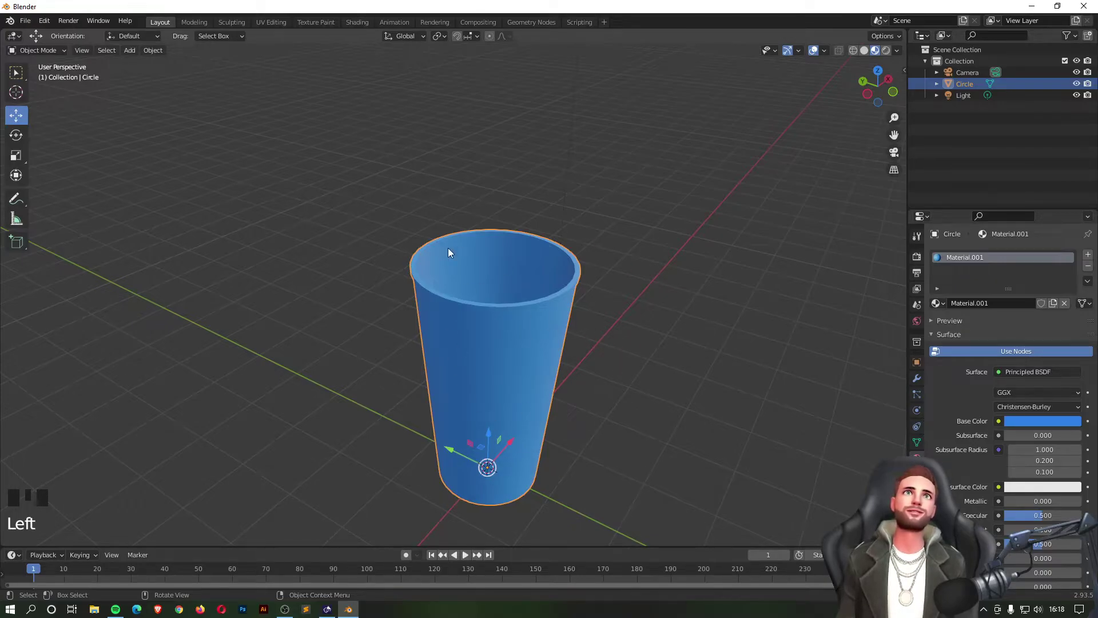
middle_drag(590, 326, 839, 87)
click(886, 51)
click(875, 51)
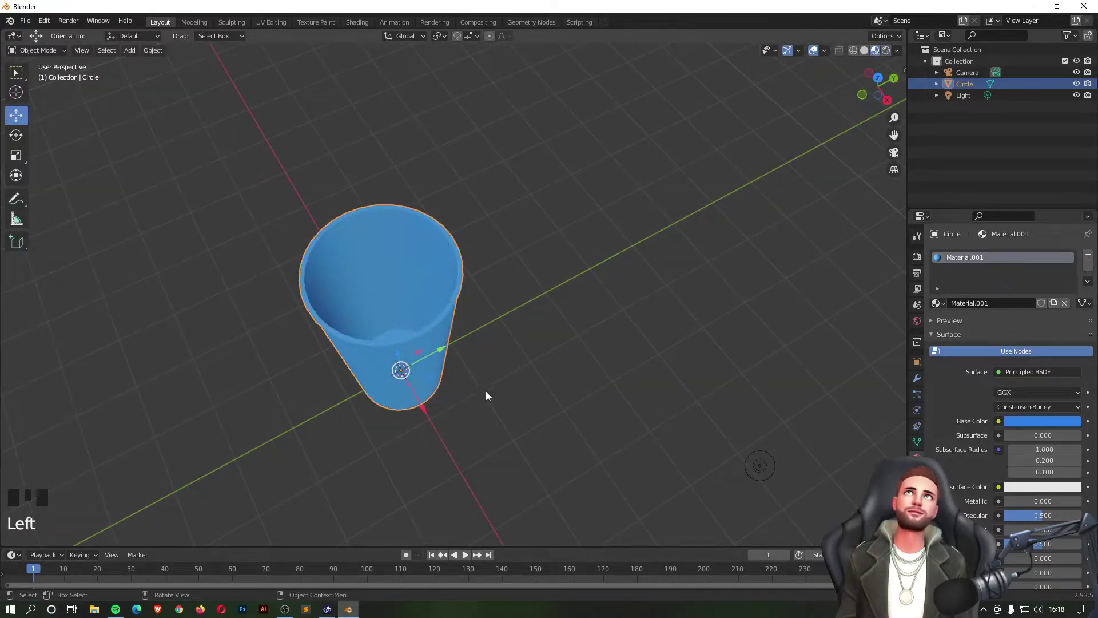
Step: Switch the viewport to Rendered shading and frame the whole cup from the side
middle_drag(483, 280, 770, 224)
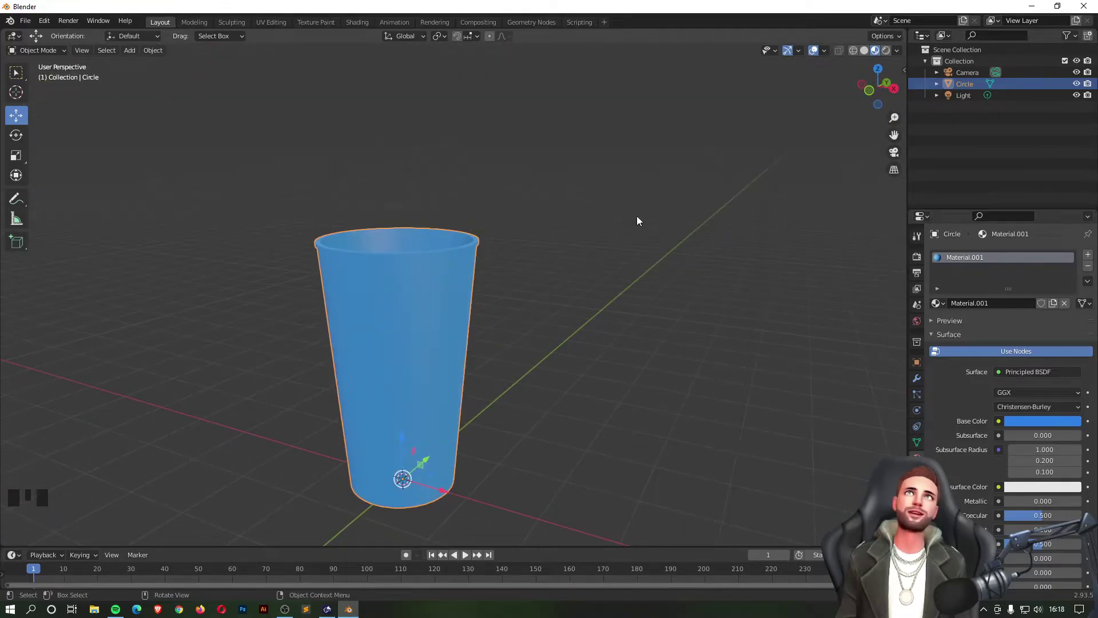
click(886, 51)
mouse_move(461, 319)
middle_down()
mouse_move(491, 258)
mouse_move(407, 303)
mouse_move(423, 224)
mouse_move(623, 238)
mouse_move(716, 231)
mouse_move(609, 242)
mouse_move(466, 233)
mouse_move(446, 238)
mouse_move(510, 238)
mouse_move(411, 247)
mouse_move(482, 255)
middle_up()
shift+middle_drag(453, 404, 595, 372)
Step: Change the base color of the cup's Material.001 to a pale off-white
click(964, 346)
click(1059, 421)
click(1052, 421)
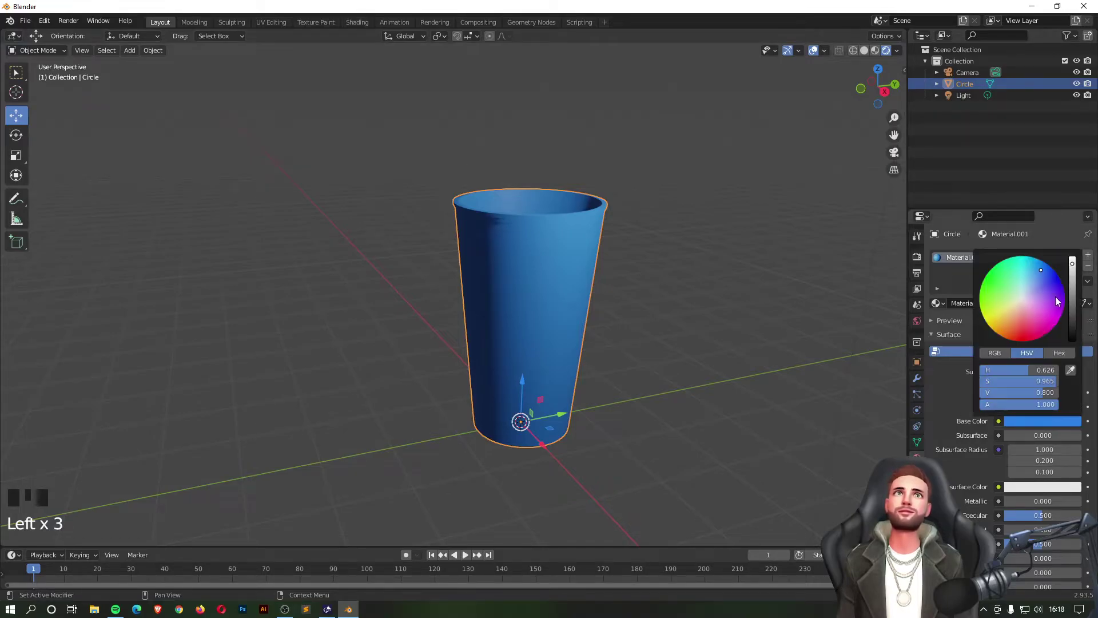
drag(1017, 289, 1022, 301)
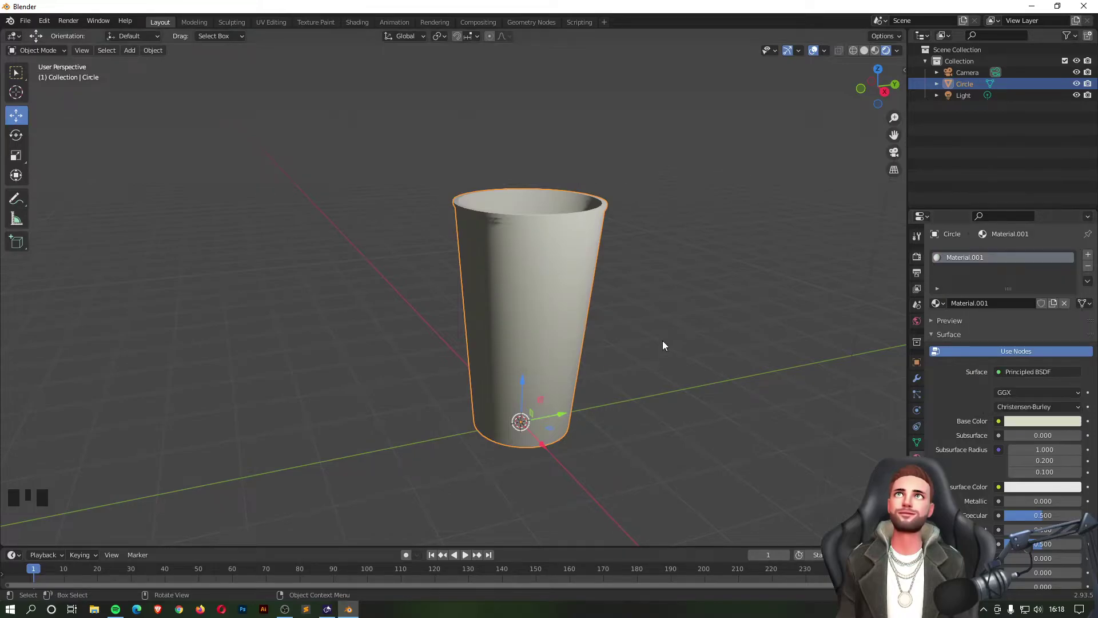
Step: Examine the recolored cup from underneath and from the side in the rendered view
scroll(686, 326, up, 2)
middle_drag(700, 302, 502, 311)
scroll(564, 314, down, 2)
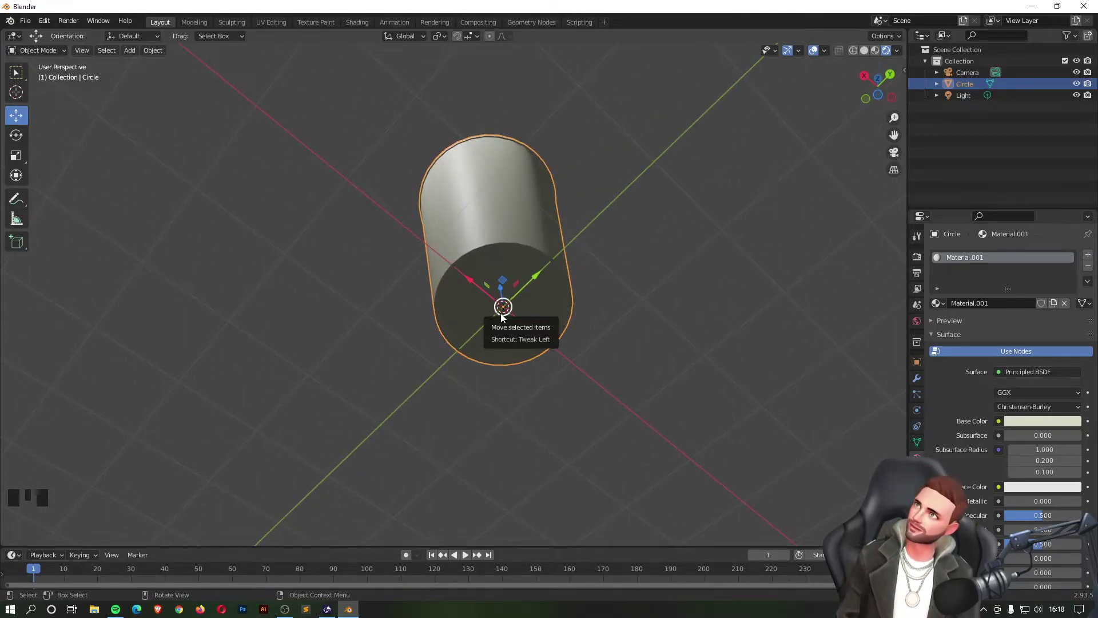
scroll(549, 303, up, 2)
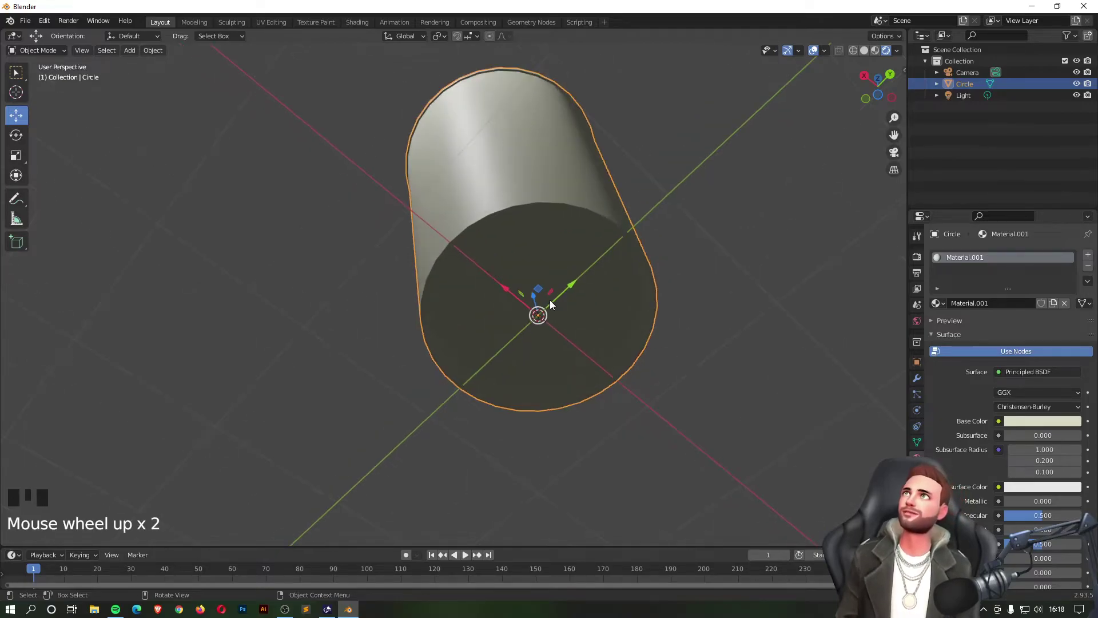
middle_drag(661, 233, 525, 330)
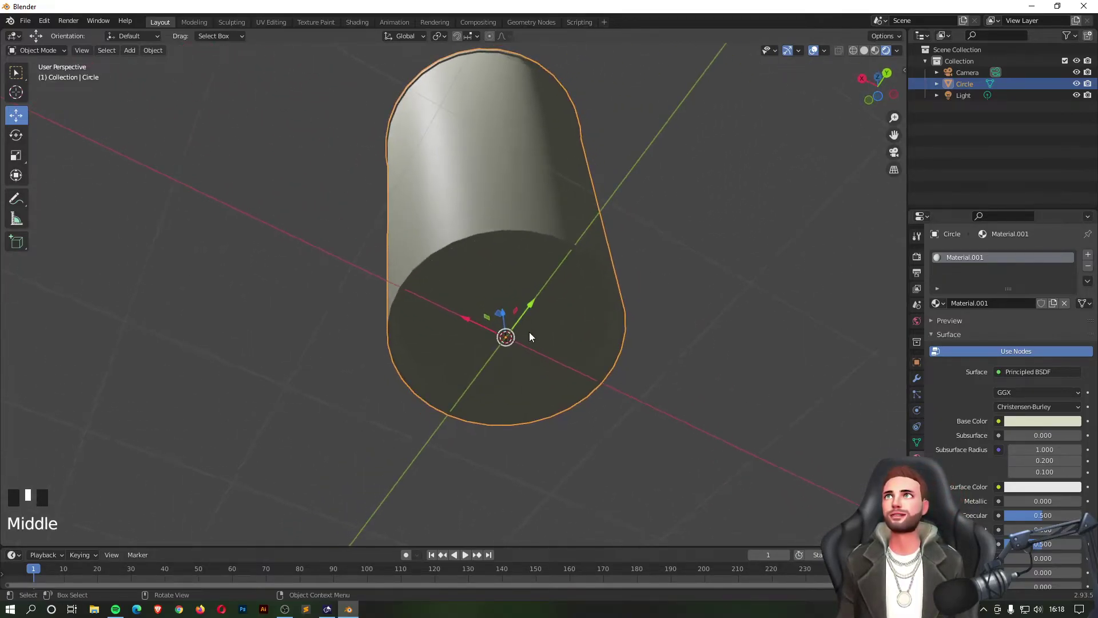
middle_drag(677, 195, 619, 278)
middle_drag(765, 306, 846, 252)
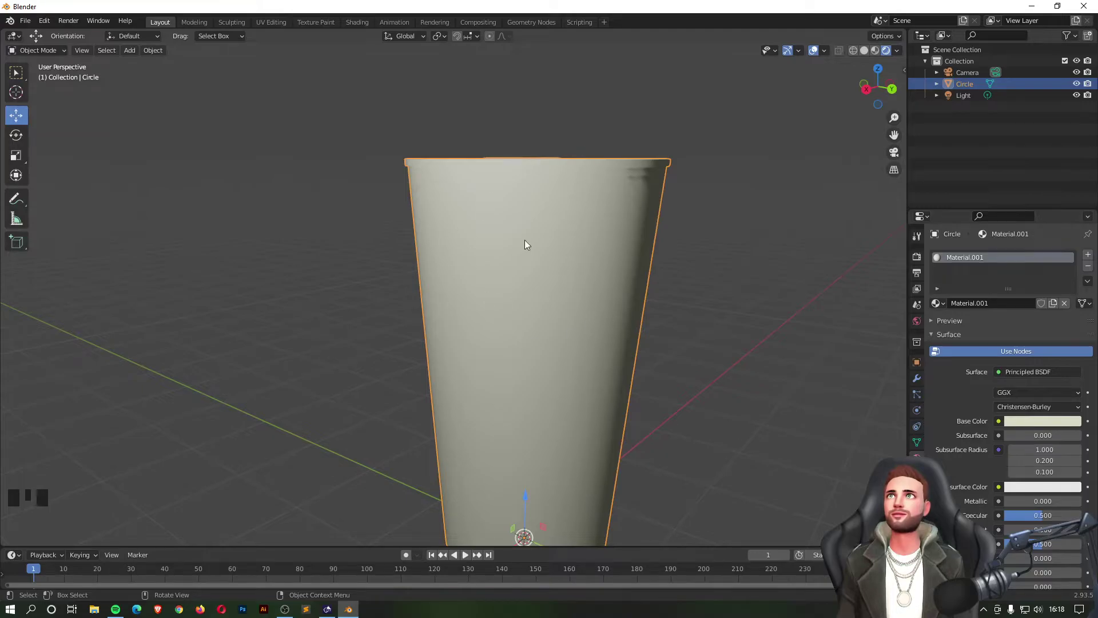
scroll(526, 245, down, 8)
Step: Move the point light sideways along the Y axis to change how the cup is lit
middle_drag(515, 269, 495, 309)
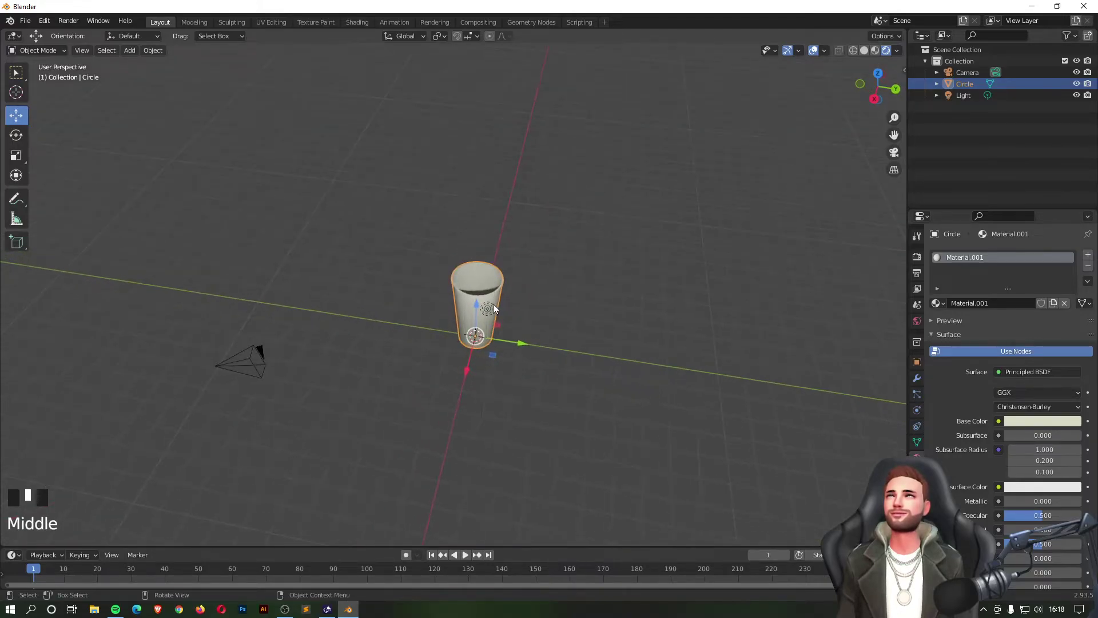
click(494, 313)
drag(508, 334, 583, 345)
scroll(438, 287, up, 8)
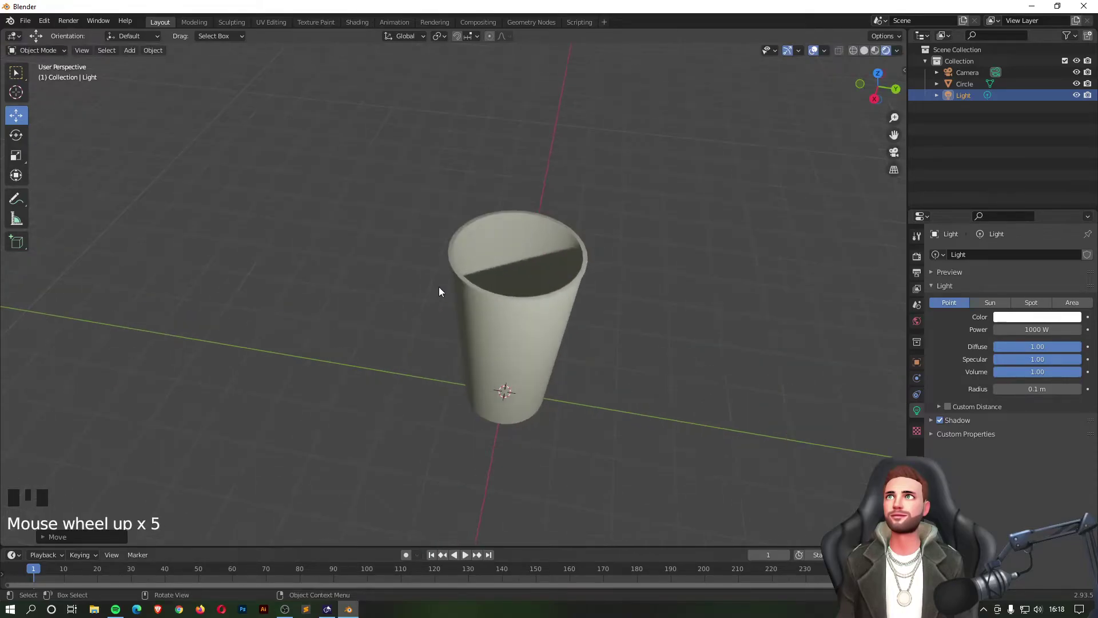
middle_drag(585, 369, 405, 279)
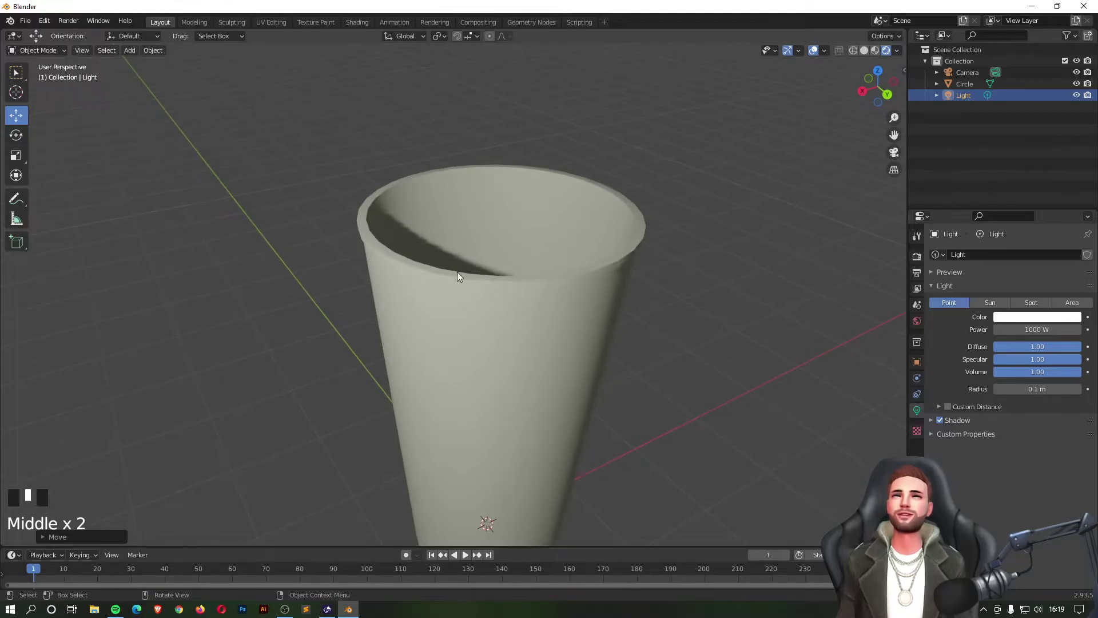
Step: Enter Edit Mode on the cup and use face selection, with the rim in close view
click(461, 318)
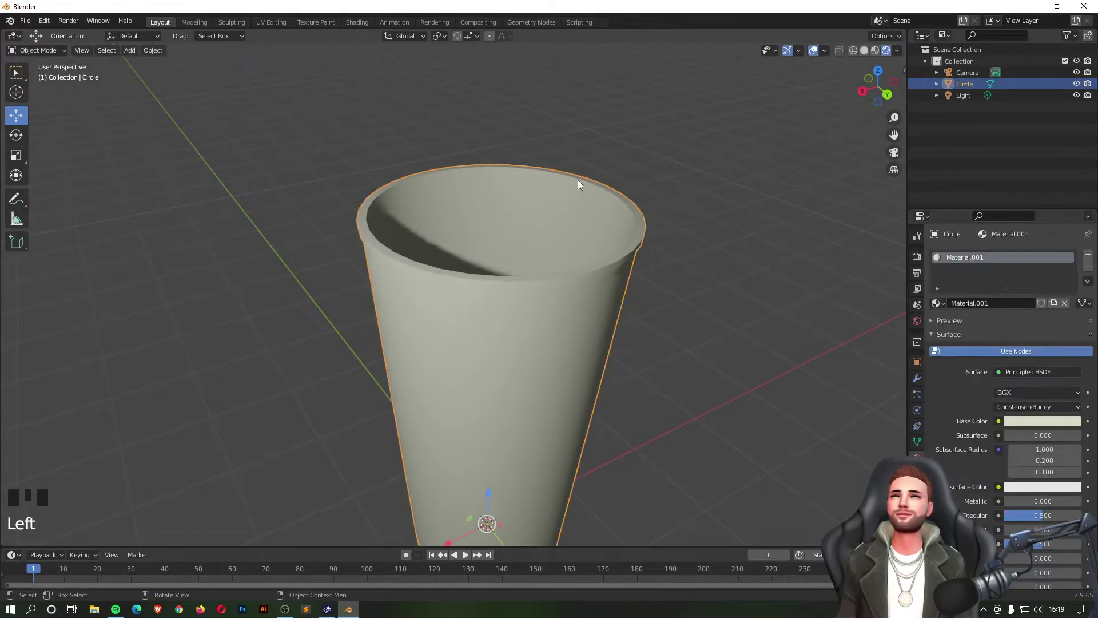
key(Tab)
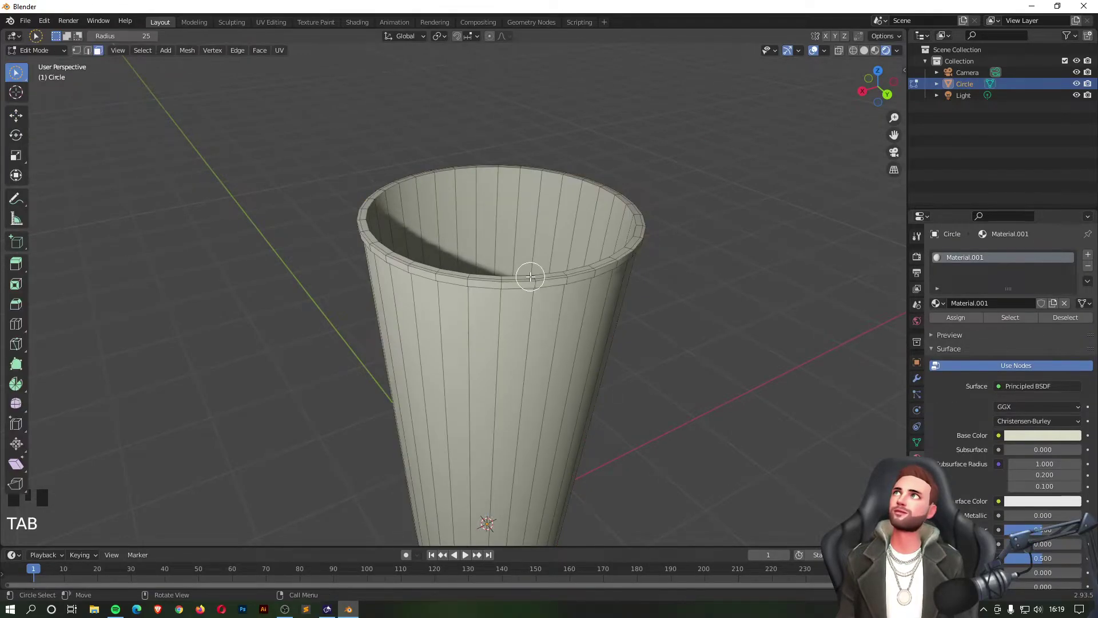
scroll(419, 233, up, 2)
middle_drag(461, 206, 512, 237)
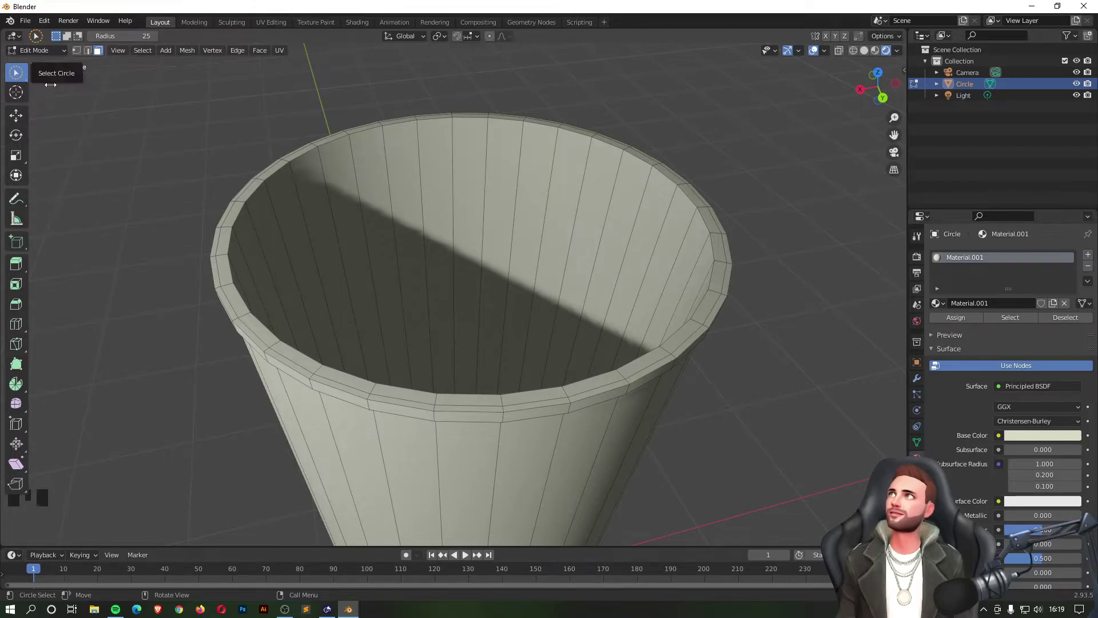
scroll(514, 431, up, 2)
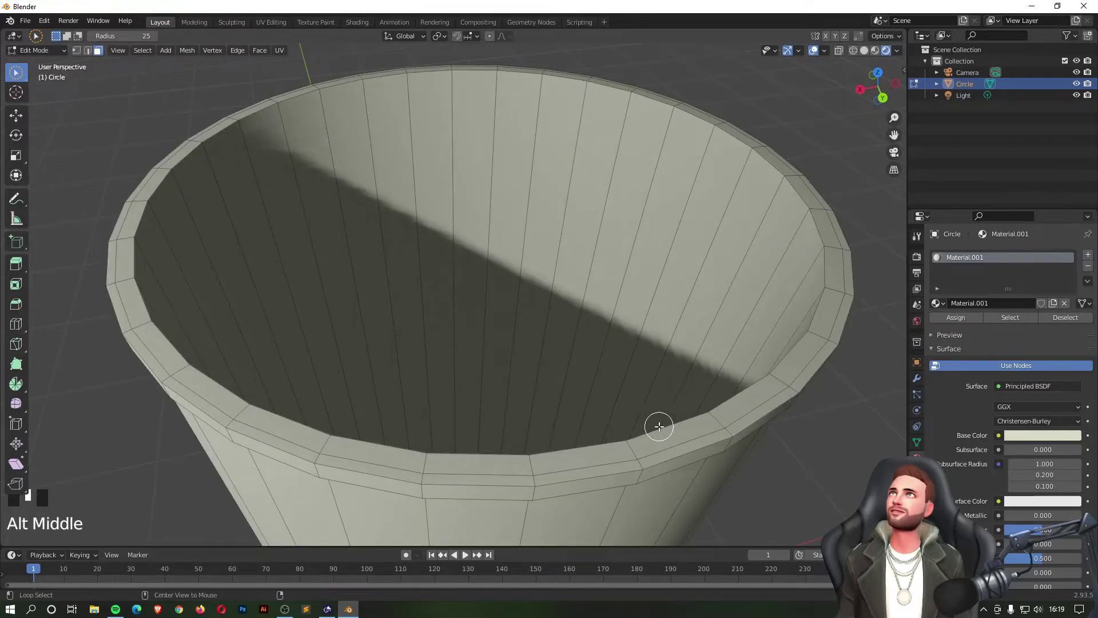
alt+middle_drag(657, 423, 654, 347)
middle_drag(573, 211, 583, 375)
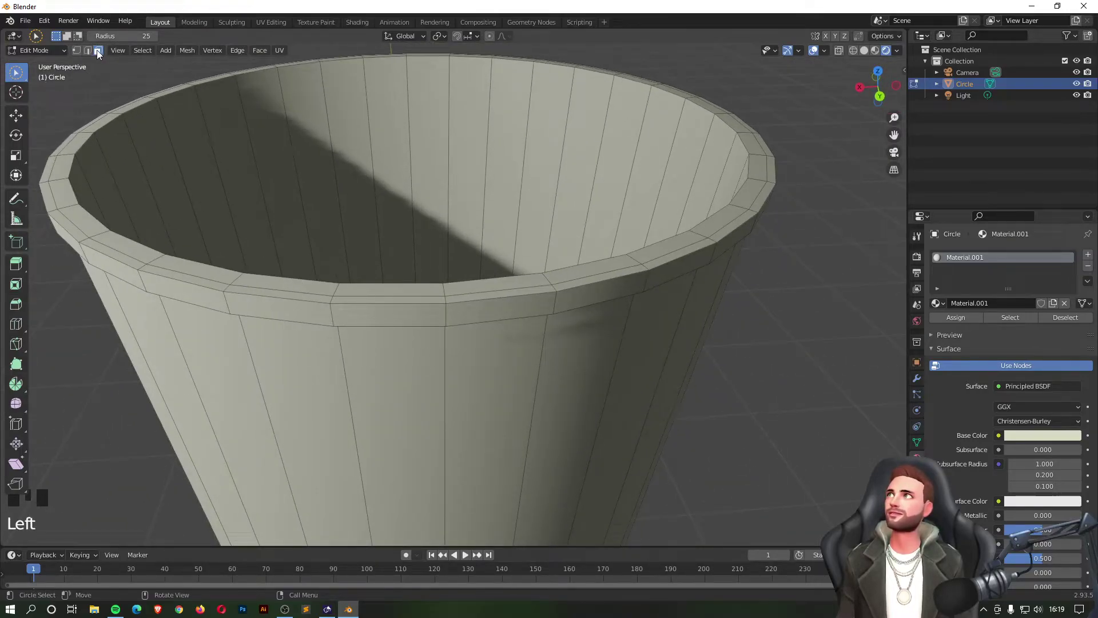
Step: Select the face loops around the top and the outer side of the cup's rim
alt+click(443, 307)
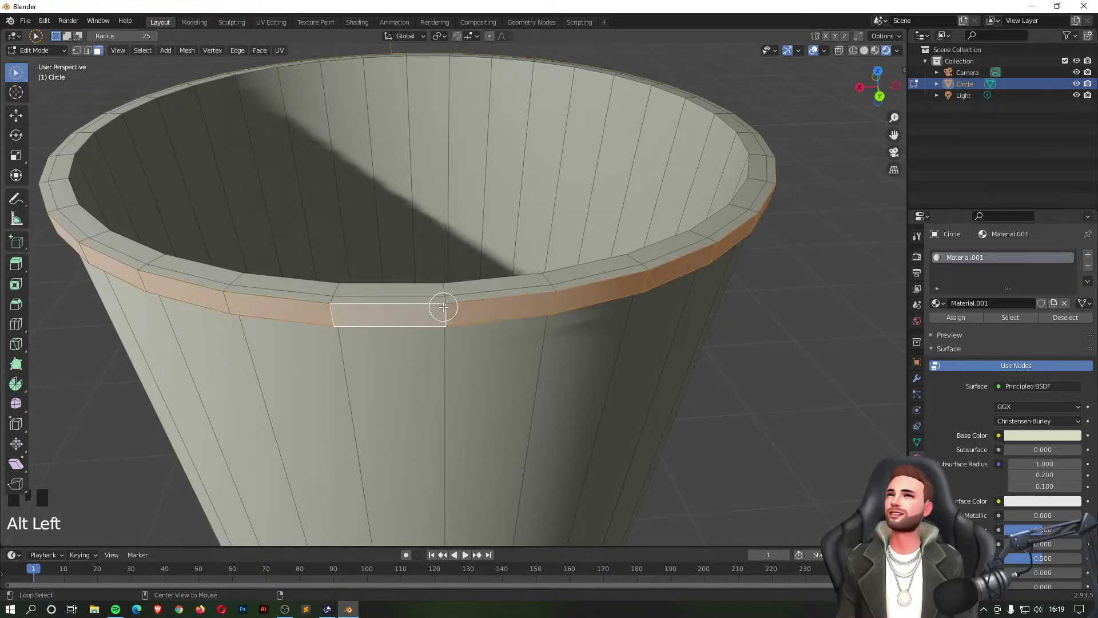
alt+click(445, 299)
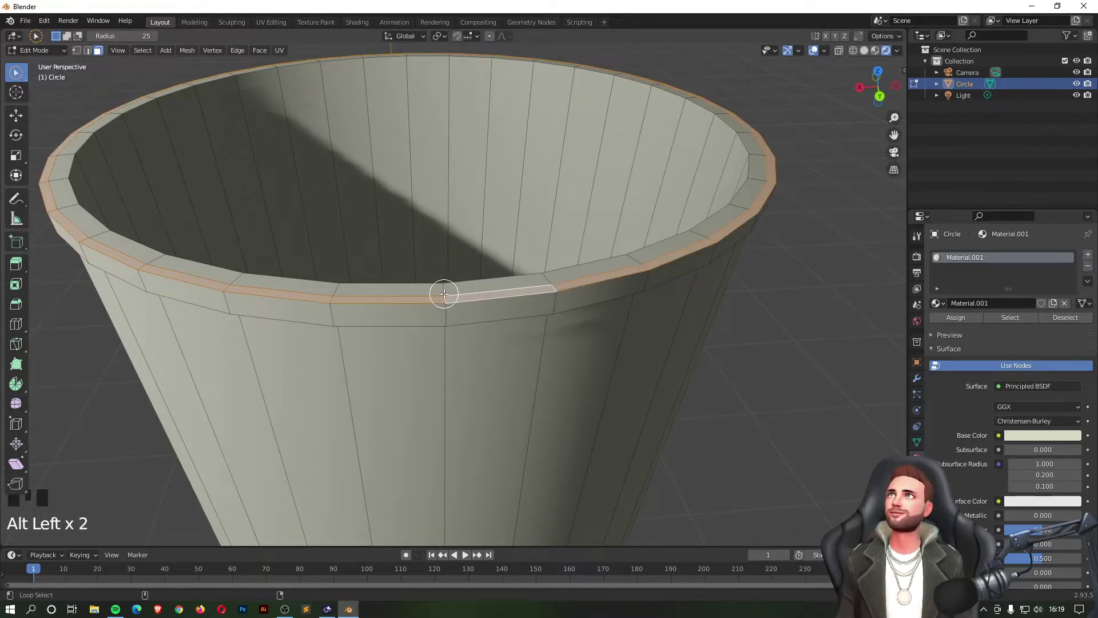
alt+shift+click(444, 293)
alt+shift+click(447, 313)
Step: Add the narrow face loop on the underside of the rim's lip to the selection
middle_drag(502, 311, 522, 282)
shift+middle_drag(603, 191, 579, 314)
middle_drag(605, 238, 585, 267)
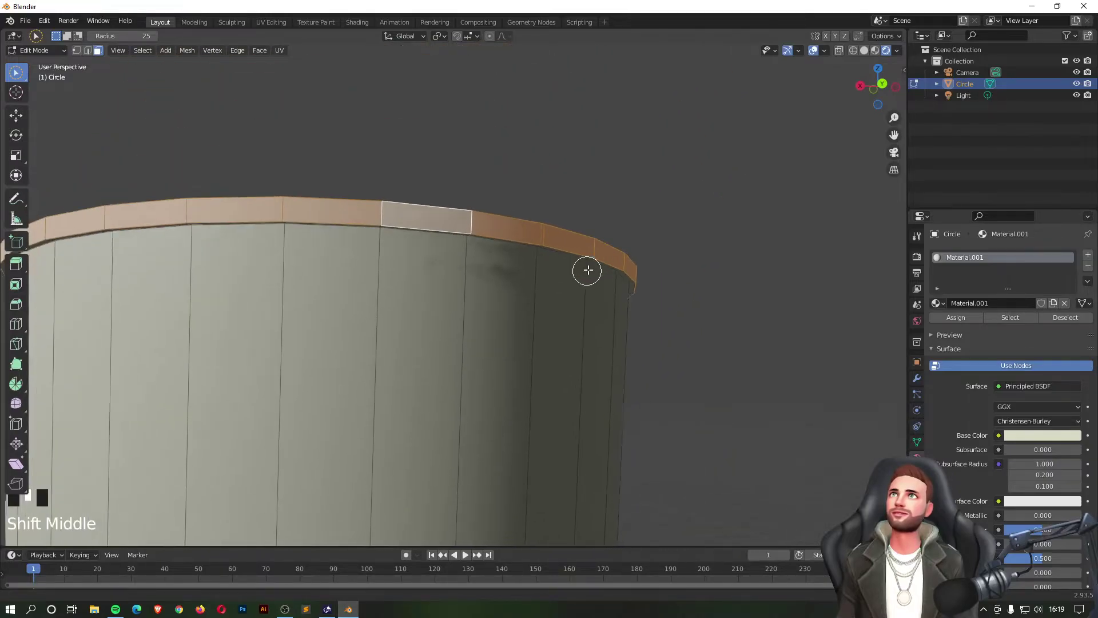
alt+shift+click(648, 274)
alt+shift+click(645, 274)
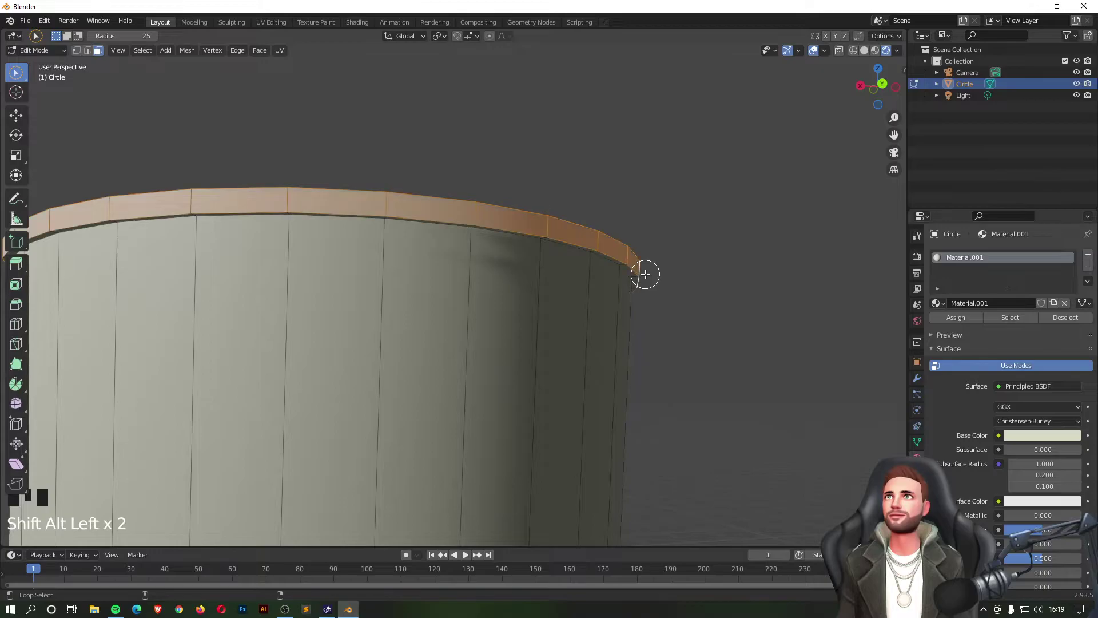
alt+shift+click(635, 278)
Step: Add a second material slot to the cup and create a new default white material in it
middle_drag(549, 183, 583, 201)
scroll(584, 200, down, 2)
shift+middle_drag(559, 406, 509, 332)
scroll(485, 328, up, 1)
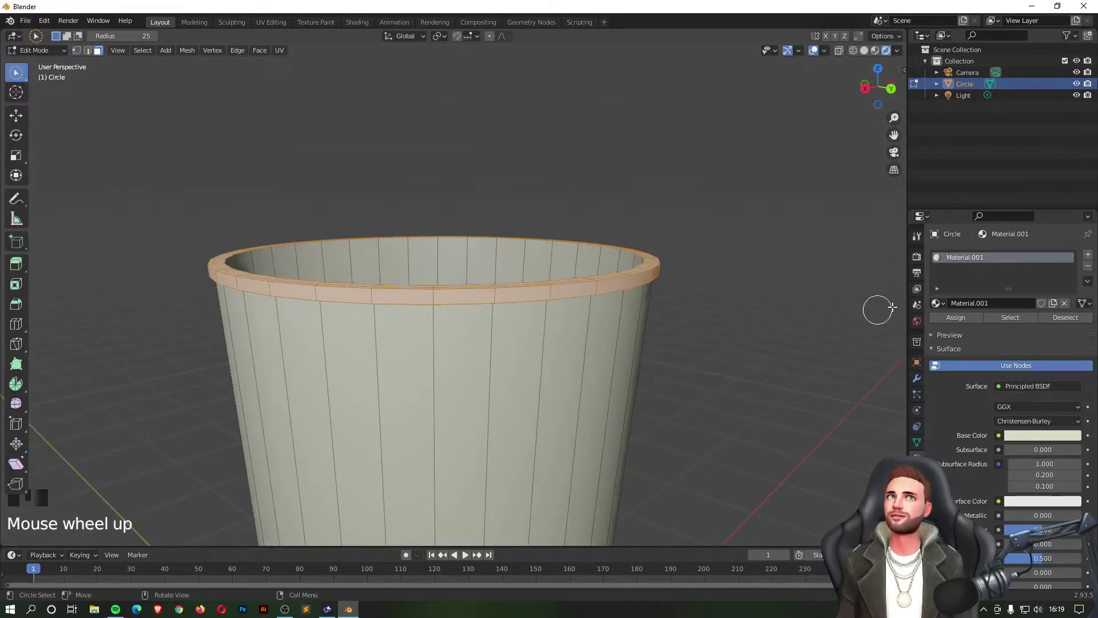
click(1088, 255)
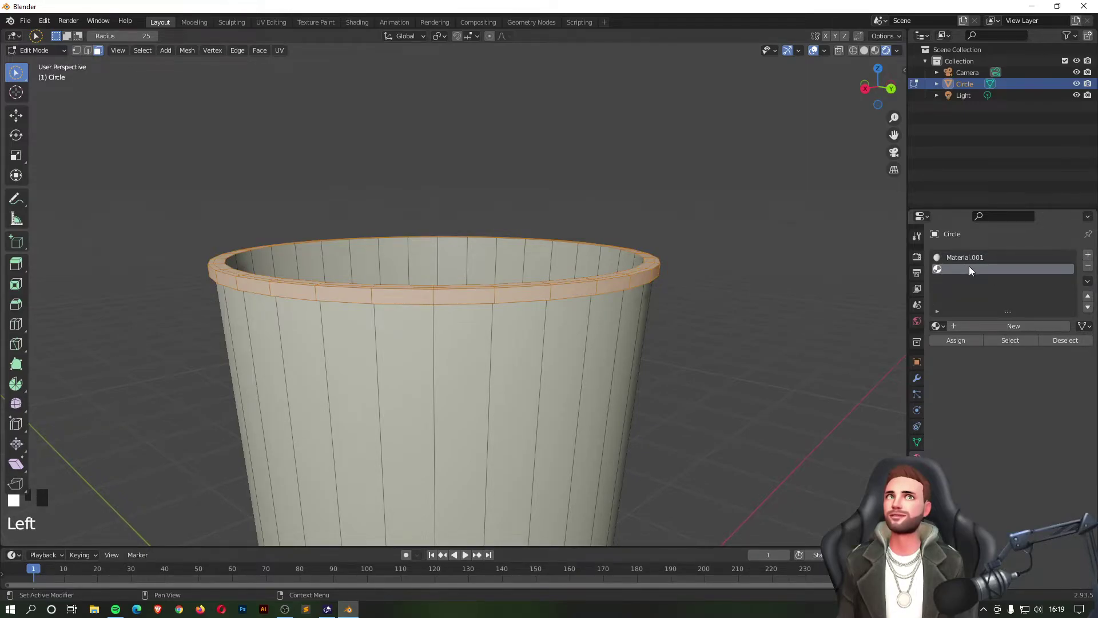
click(977, 327)
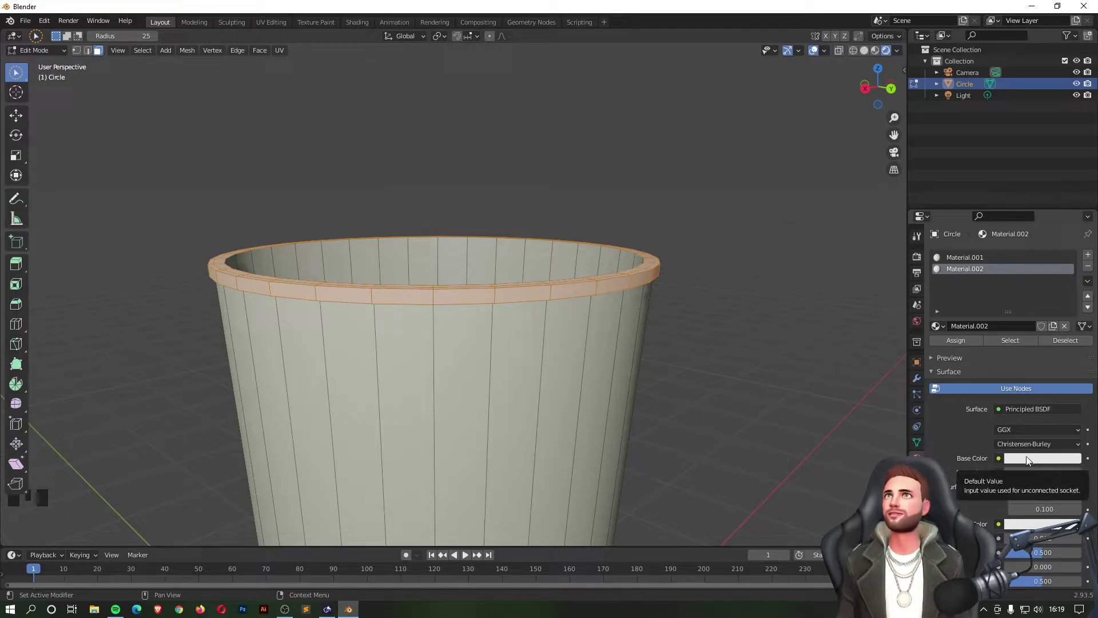
Step: Assign Material.002 to the selected rim faces and clear the selection
key(c)
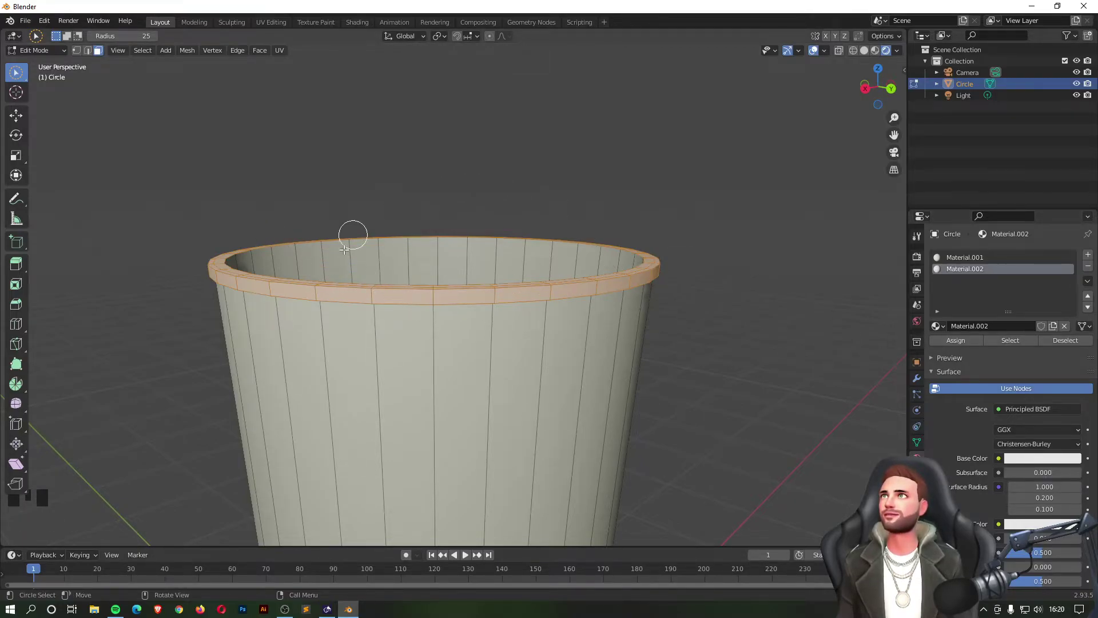
key(Escape)
click(964, 340)
key(c)
click(739, 251)
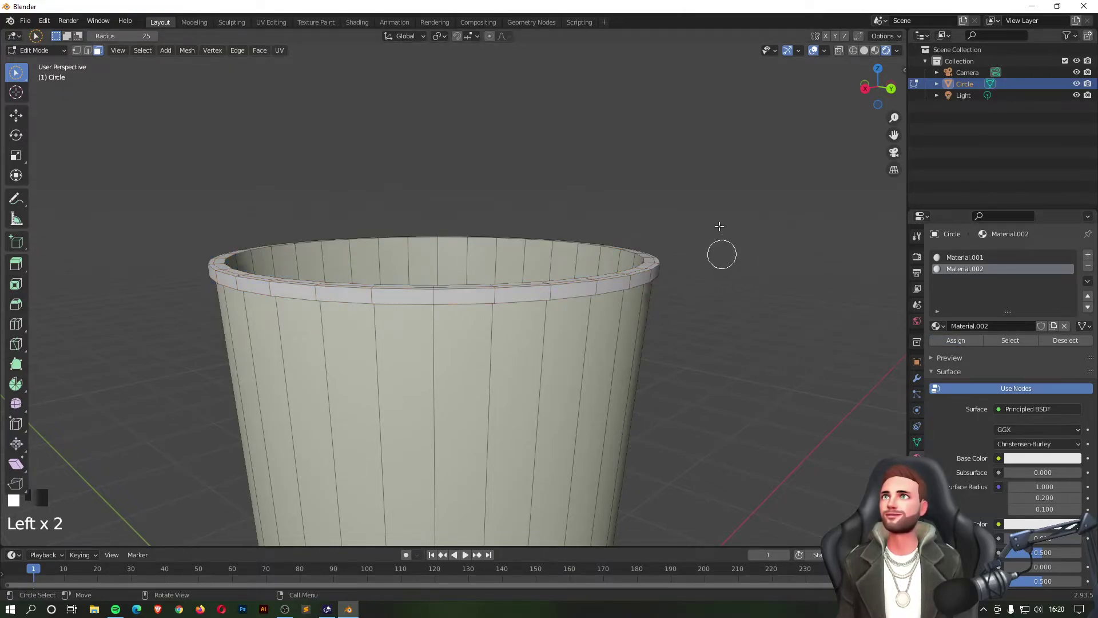
Step: Select the cup's base face together with the recessed ring and the bottom edge loop around it
middle_drag(711, 188, 551, 286)
scroll(549, 456, down, 2)
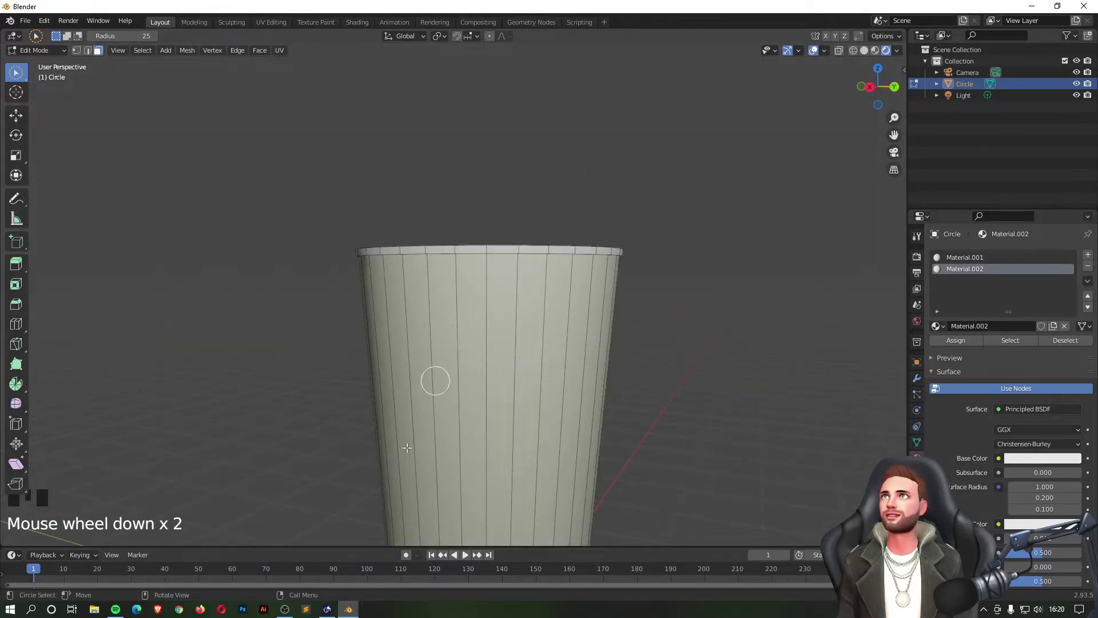
middle_drag(480, 257, 524, 142)
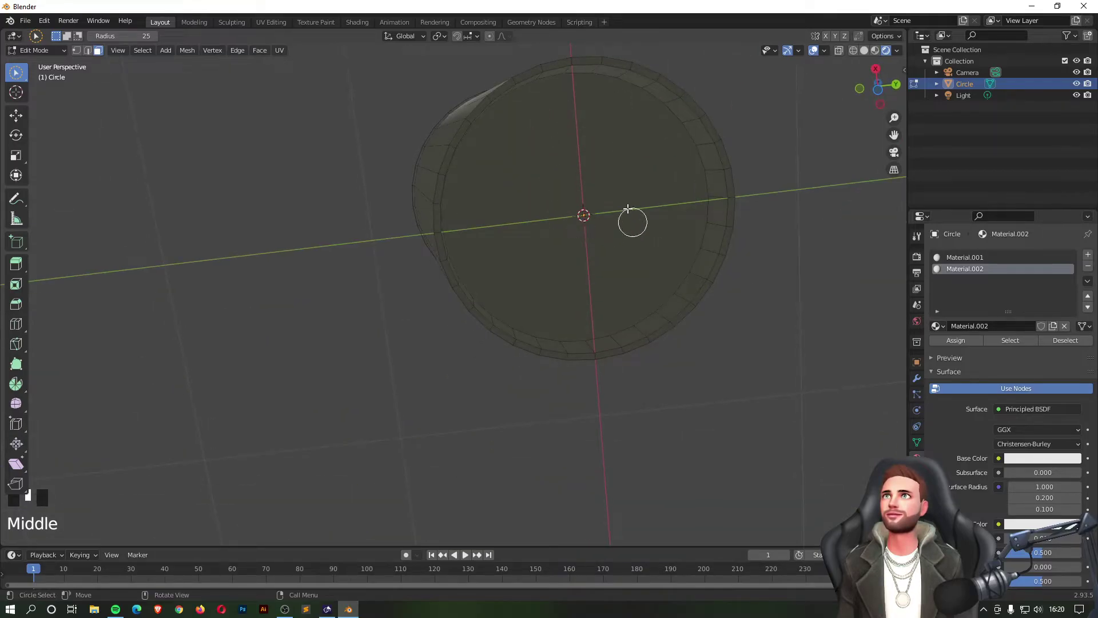
click(573, 193)
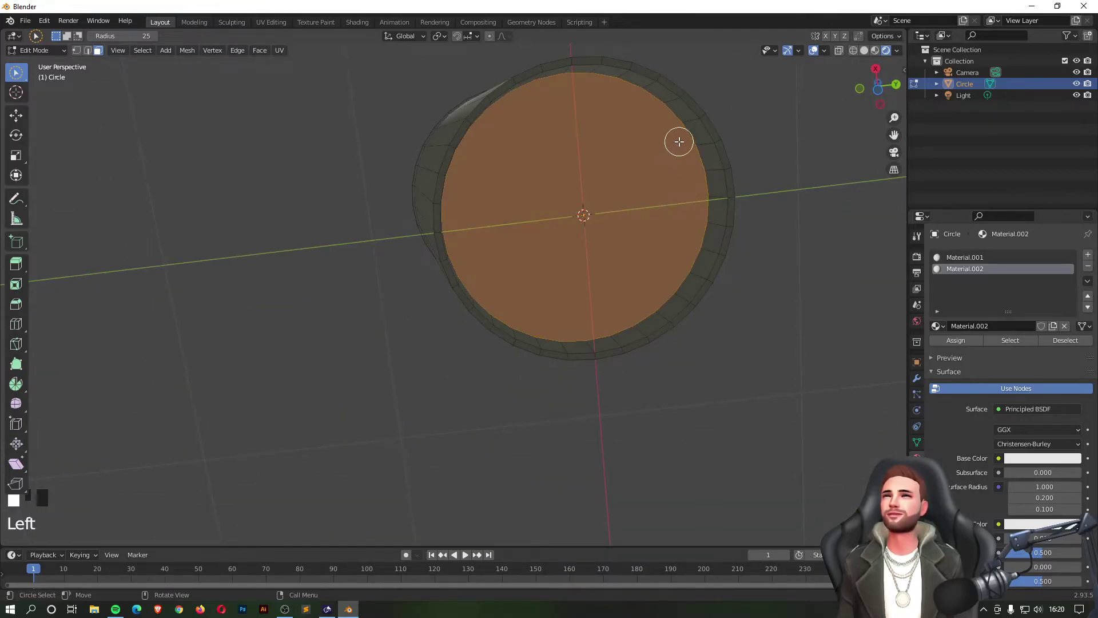
alt+middle_drag(792, 201, 707, 286)
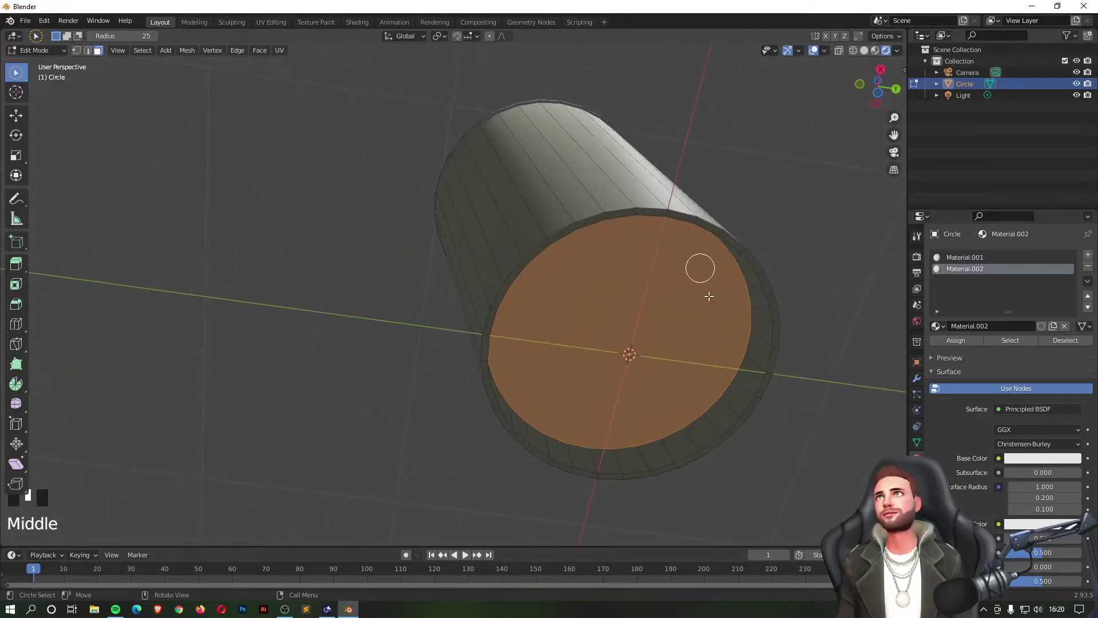
scroll(708, 285, up, 2)
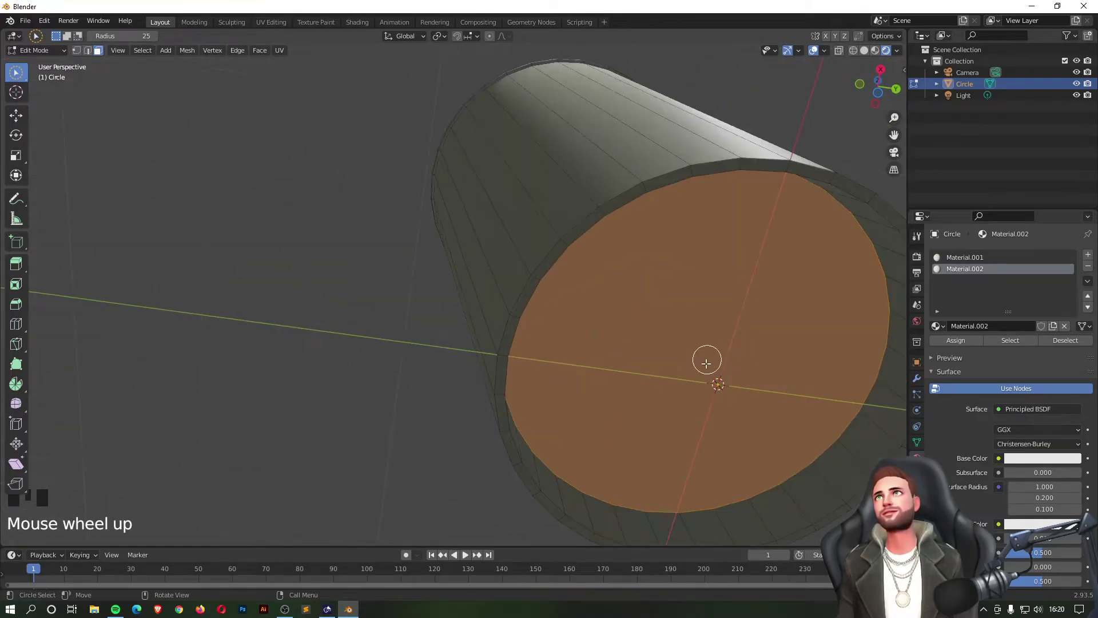
alt+shift+click(796, 504)
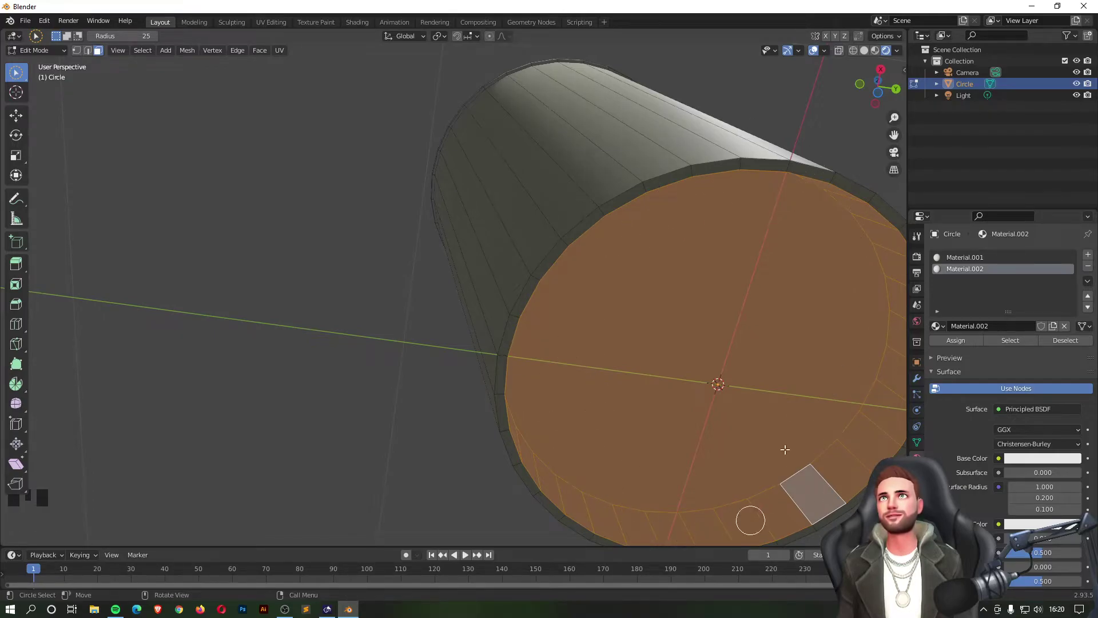
alt+shift+click(848, 504)
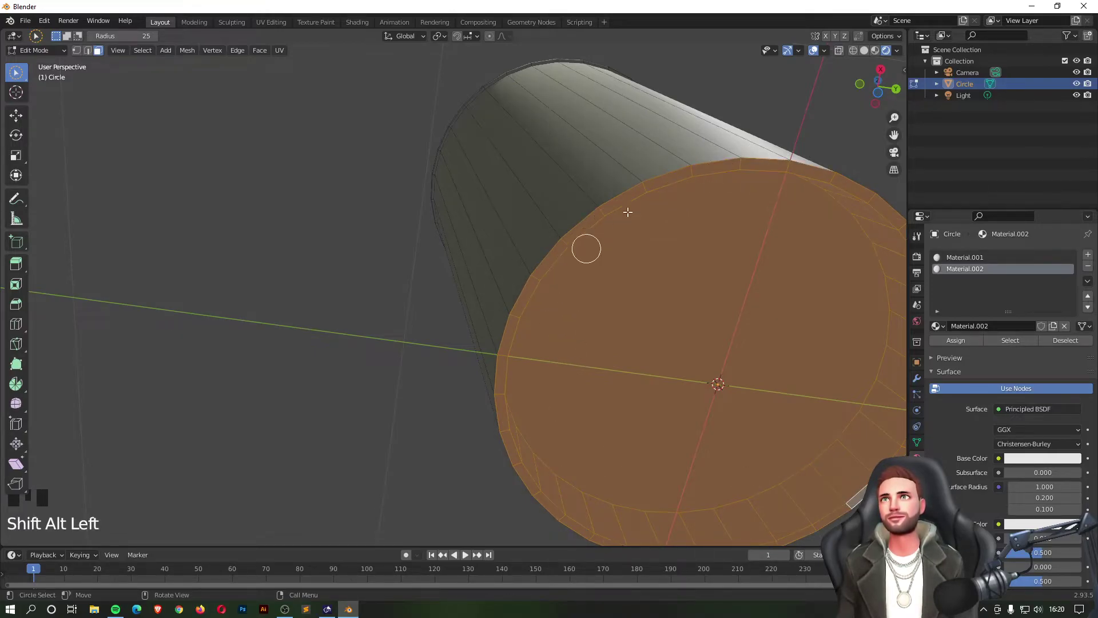
Step: Assign Material.002 to the selected faces on the cup's underside and clear the selection
scroll(515, 335, down, 2)
mouse_move(595, 210)
middle_down()
mouse_move(561, 240)
mouse_move(580, 206)
middle_up()
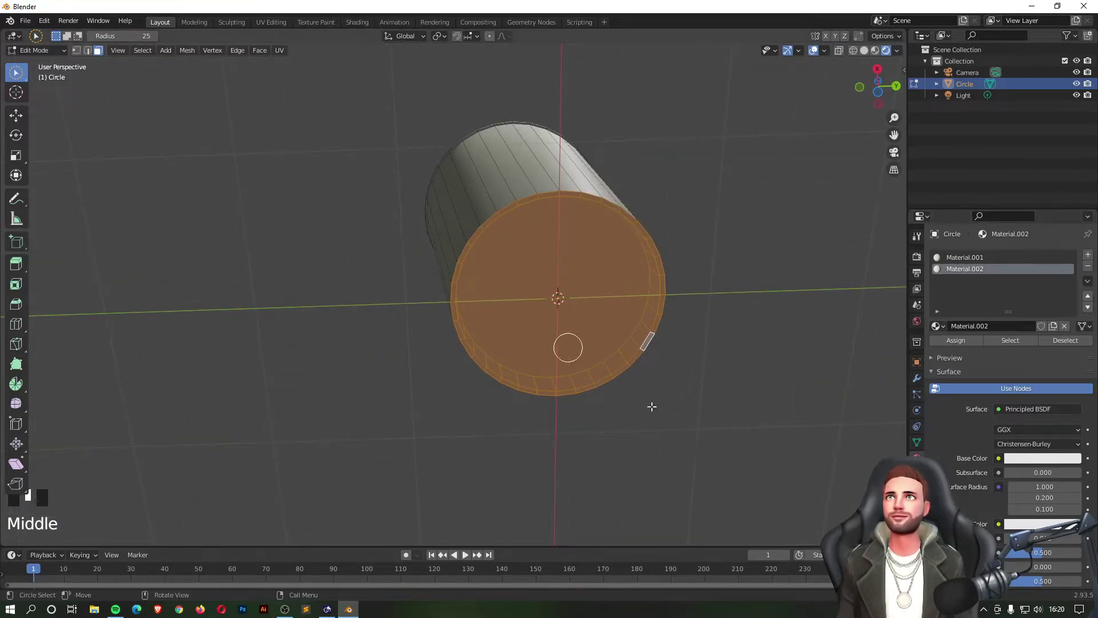
click(954, 340)
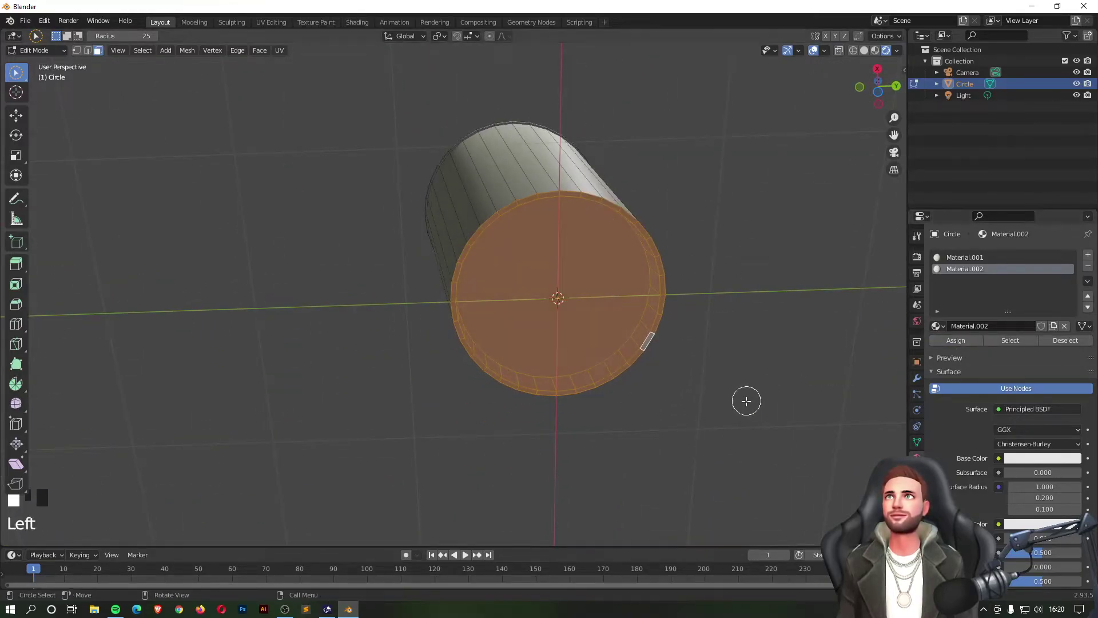
click(707, 208)
Step: Switch the viewport to Material Preview shading and select the base face under the cup
middle_drag(702, 182, 699, 343)
click(875, 51)
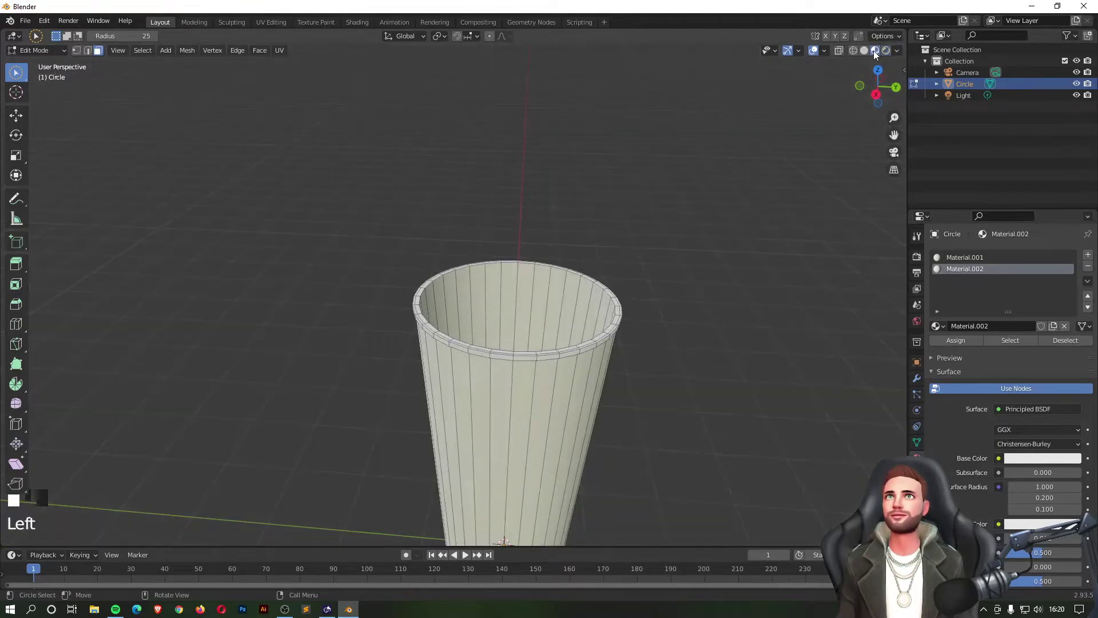
middle_drag(741, 372, 788, 233)
click(602, 377)
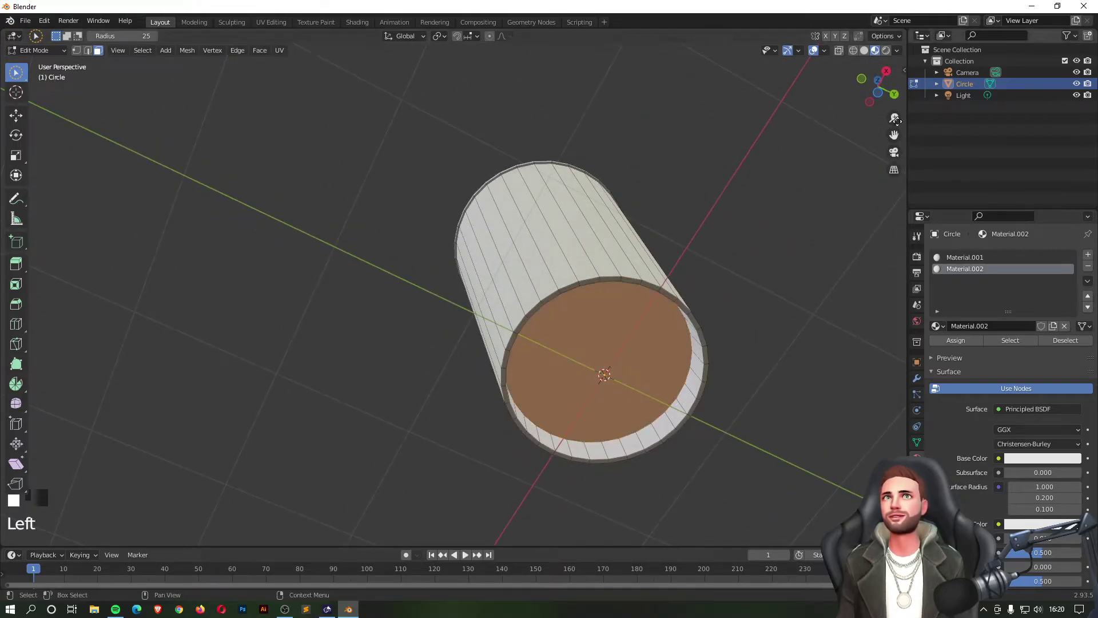
Step: Assign Material.002 to the selected base face under the cup, clear the selection and return to Object Mode
click(955, 342)
click(734, 343)
scroll(729, 336, down, 5)
scroll(650, 206, up, 2)
middle_drag(650, 206, 593, 309)
click(629, 164)
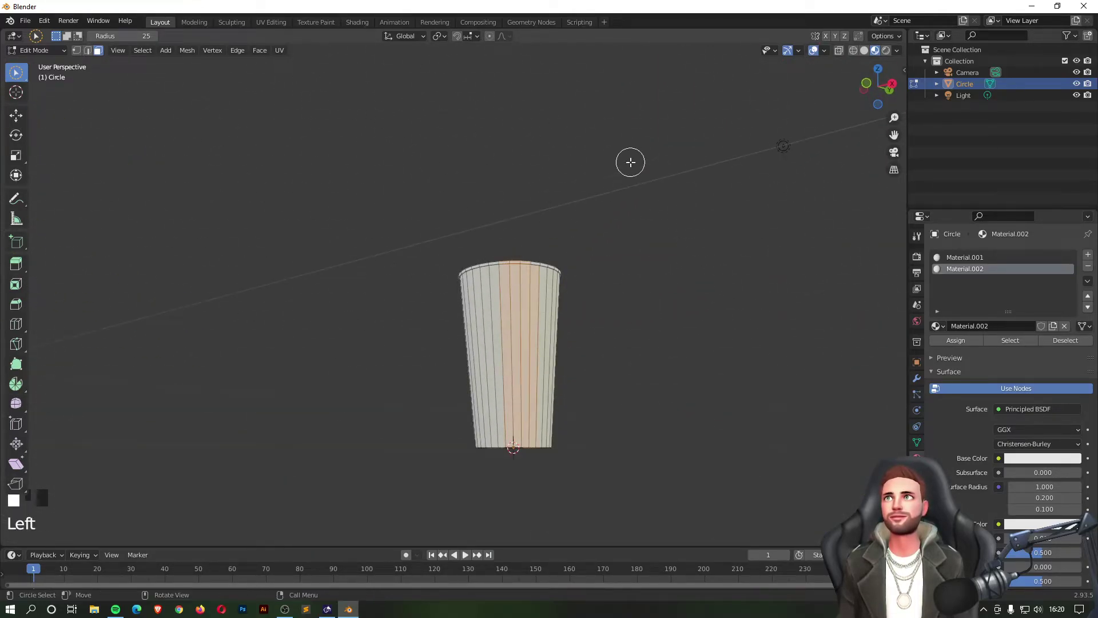
middle_drag(630, 164, 634, 223)
key(Tab)
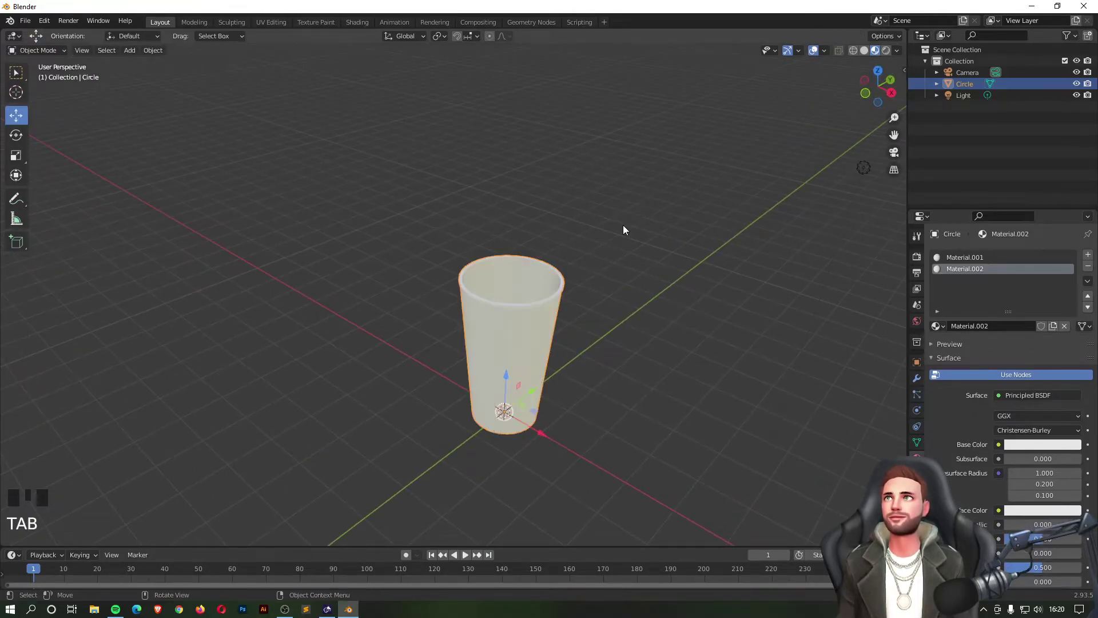
Step: Rotate the cup with the Rotate tool to tip its underside up into view
click(16, 135)
drag(514, 426, 452, 431)
scroll(602, 475, up, 3)
shift+middle_drag(602, 475, 580, 276)
Step: Switch the viewport to Rendered shading and undo the cup's rotation
click(885, 54)
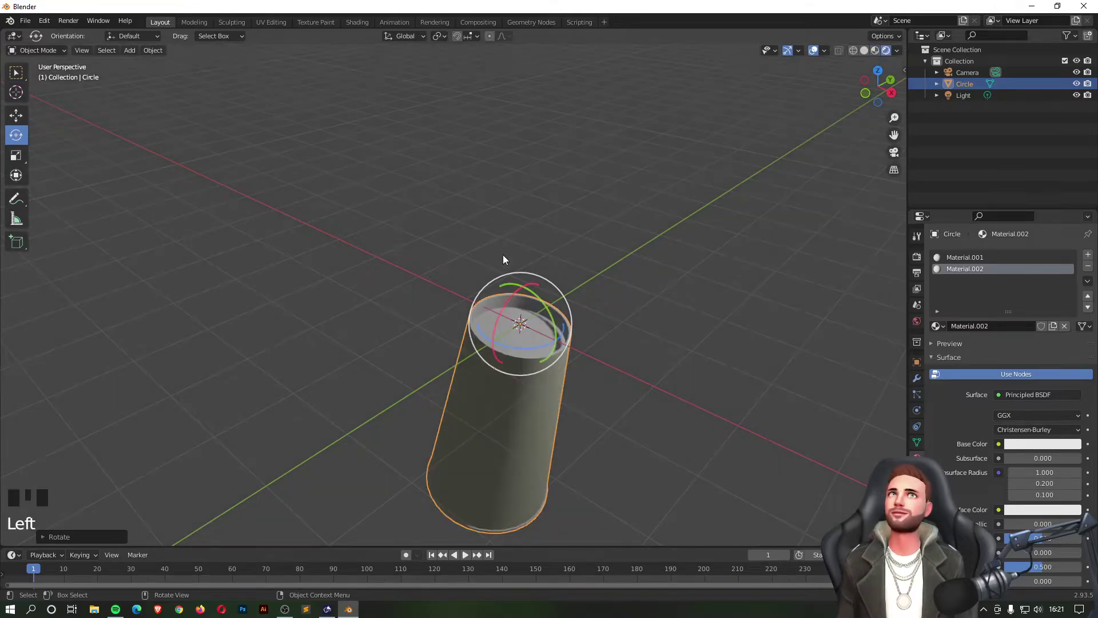
scroll(454, 387, up, 2)
middle_drag(697, 367, 686, 288)
key(ctrl+z)
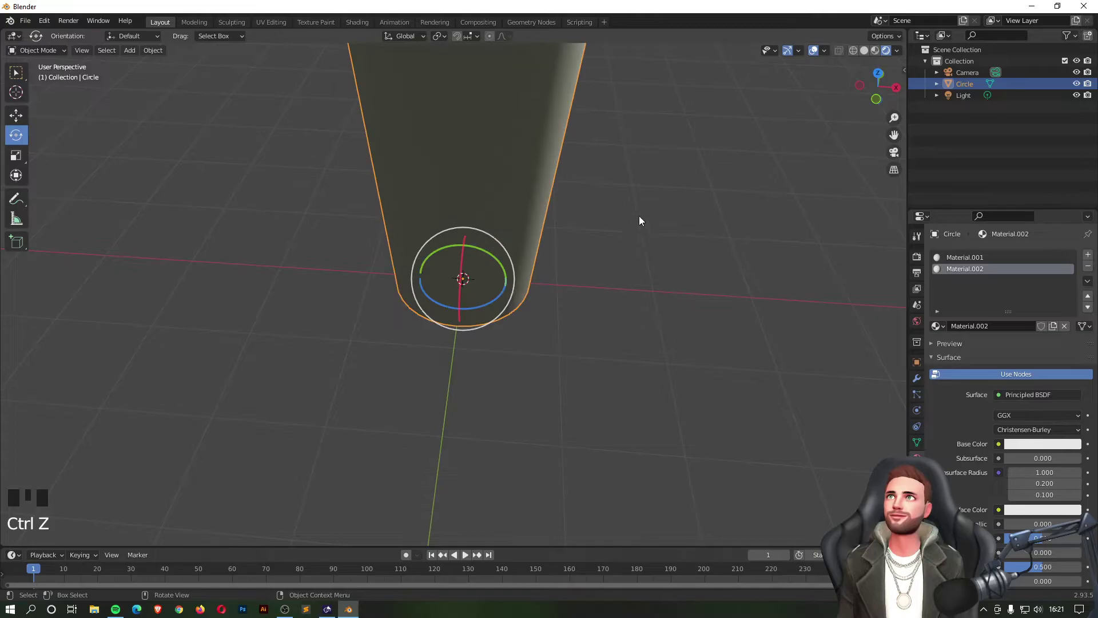
Step: Deselect the cup and examine its rendered surface, rim and lighting from several sides
scroll(639, 234, down, 4)
shift+middle_drag(641, 153, 633, 297)
drag(633, 296, 529, 286)
middle_drag(650, 289, 455, 264)
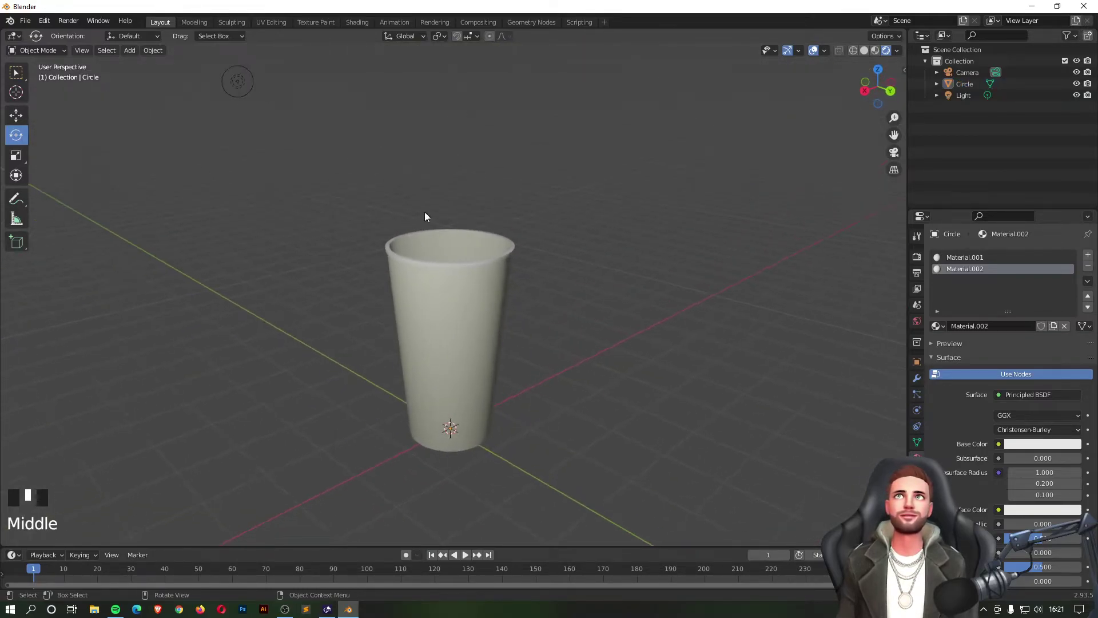
scroll(358, 271, down, 3)
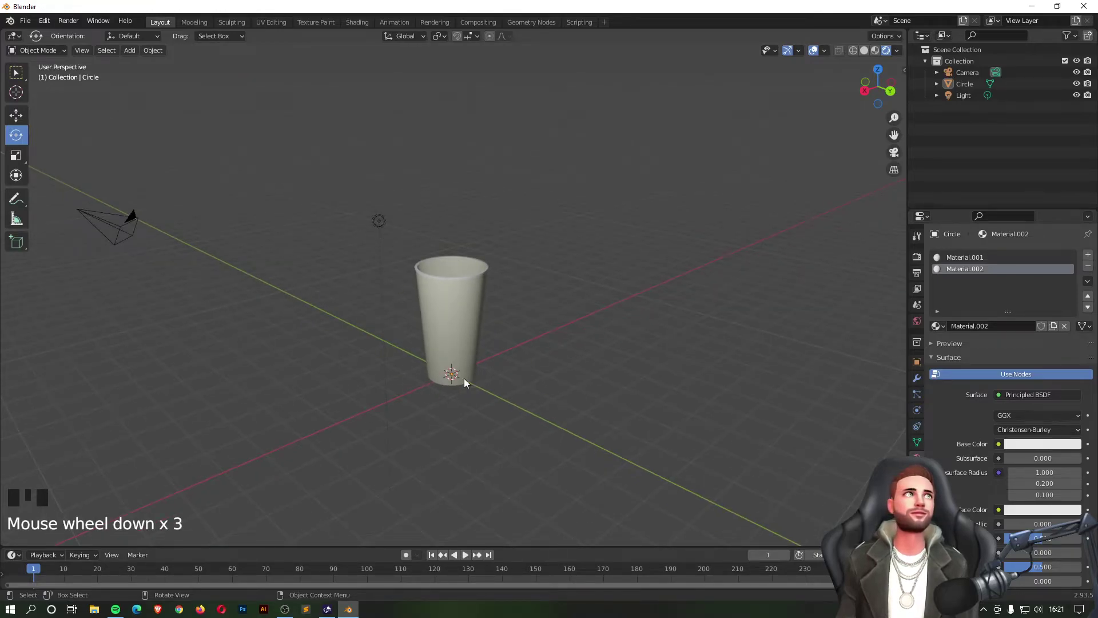
middle_drag(440, 273, 413, 349)
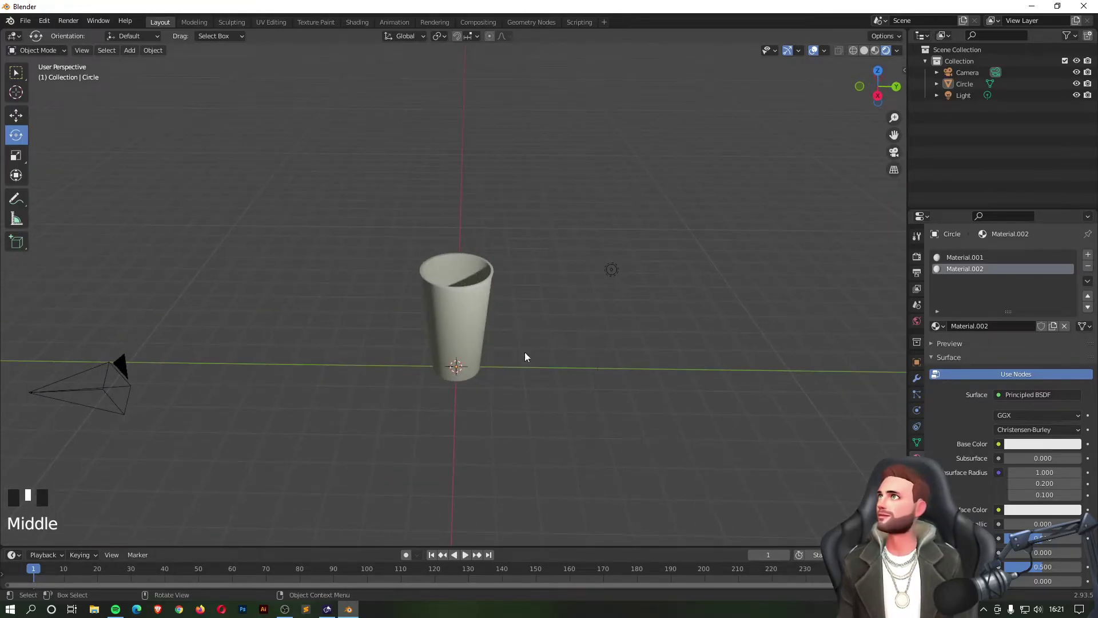
middle_drag(274, 277, 333, 275)
middle_drag(489, 356, 562, 291)
click(562, 291)
Step: Start saving the project in the Desktop folder under the file name gobletblend.blend
key(ctrl+s)
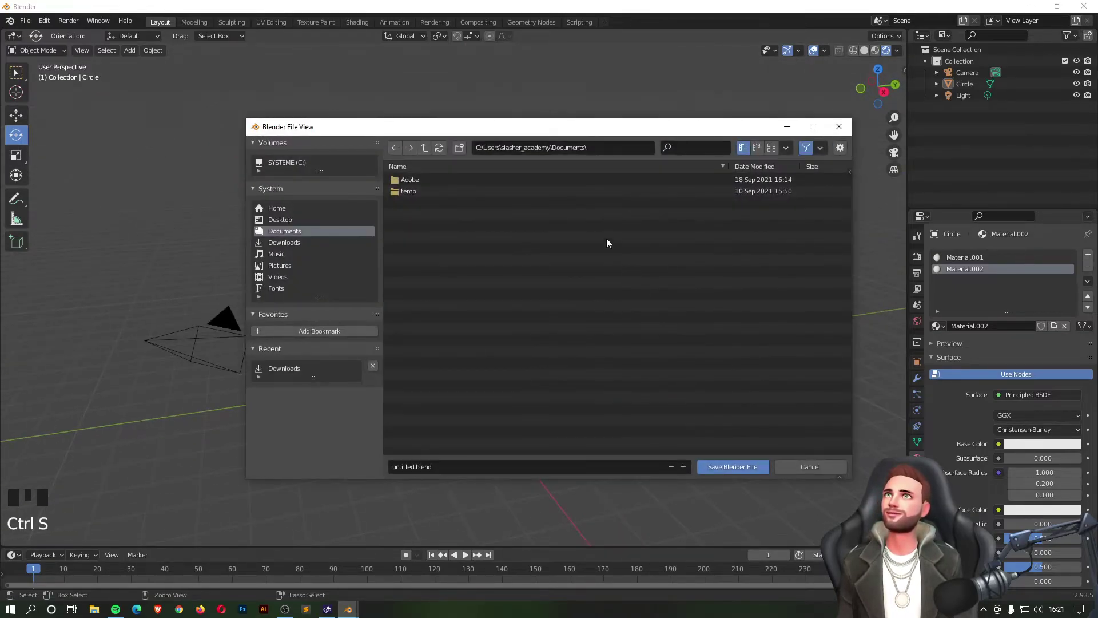
click(283, 221)
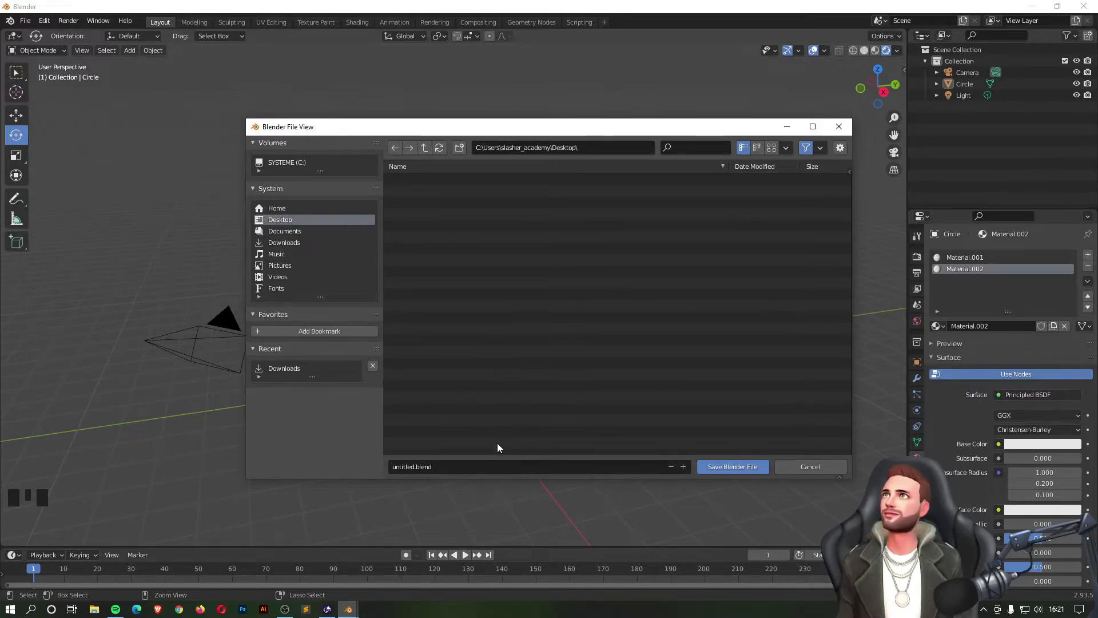
click(446, 466)
click(414, 466)
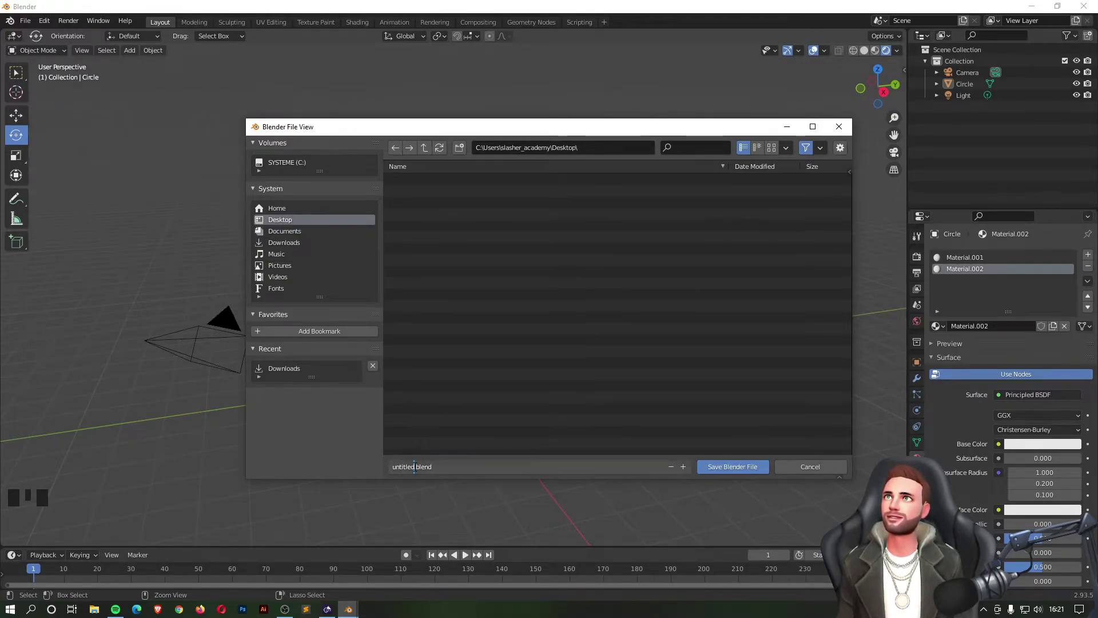
text(blende)
key(BackSpace)
key(BackSpace)
key(BackSpace)
key(BackSpace)
key(BackSpace)
key(BackSpace)
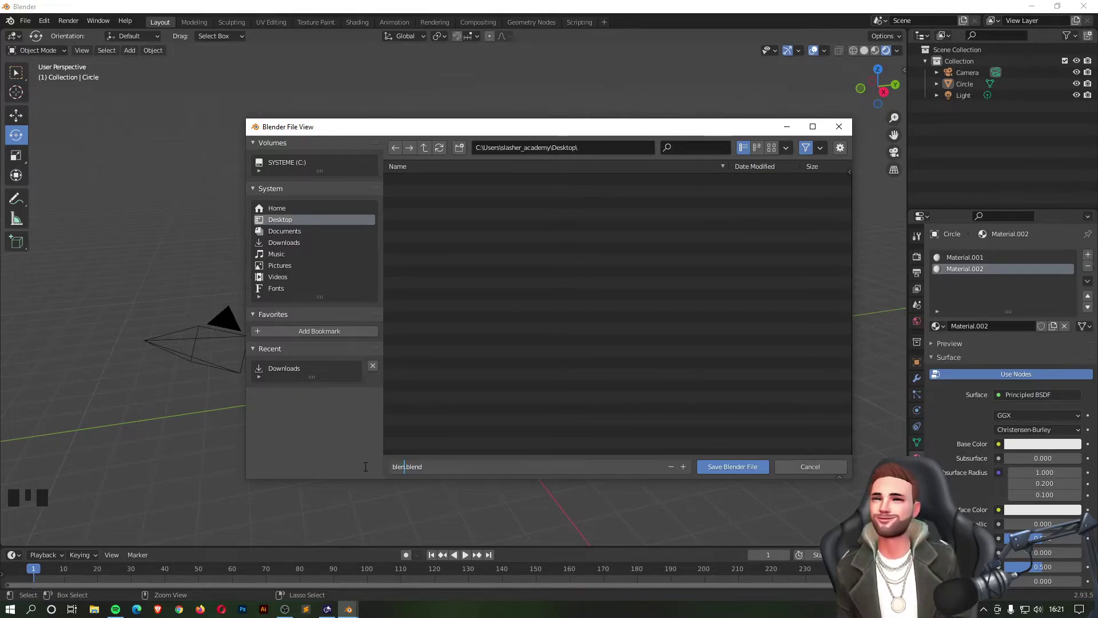
text(gobl)
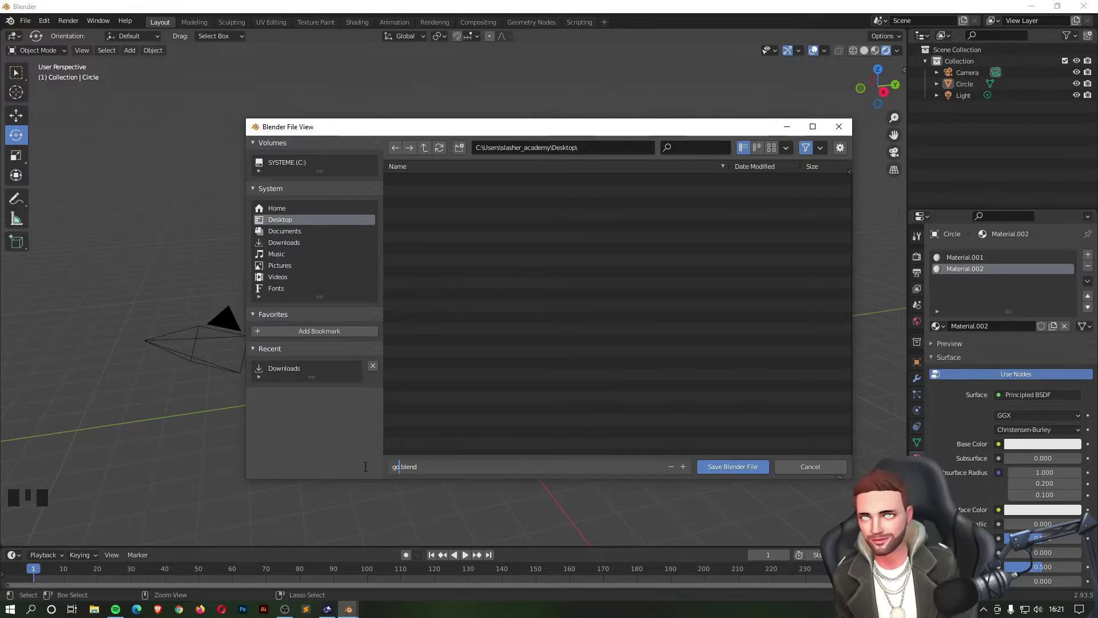
text(etblend)
click(365, 466)
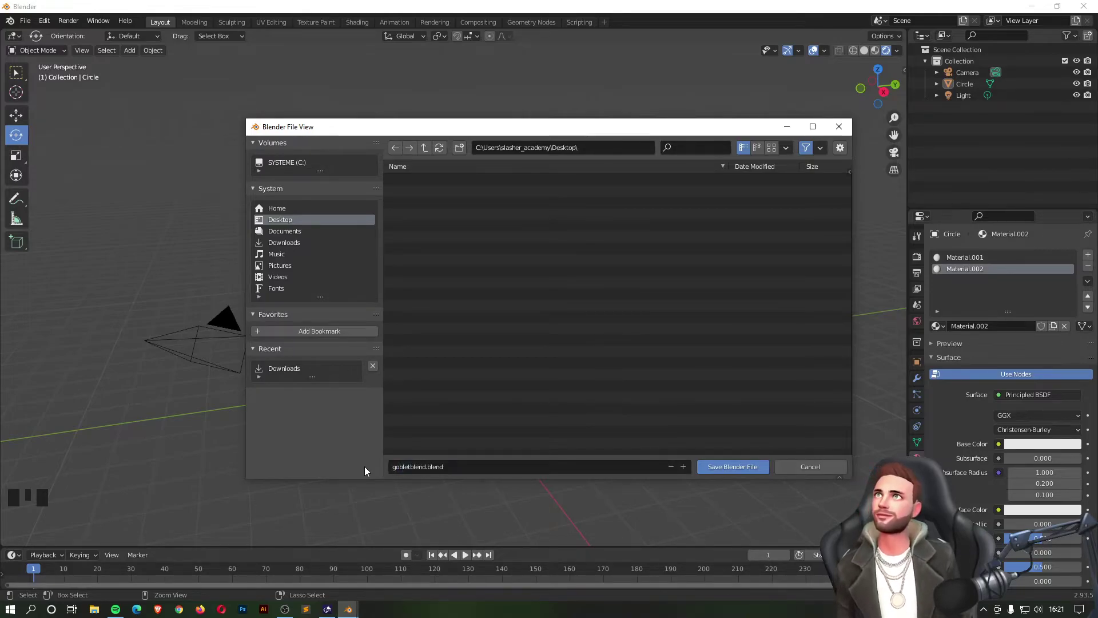
Step: Shorten the file name to goblet.blend and save the Blender file
click(413, 466)
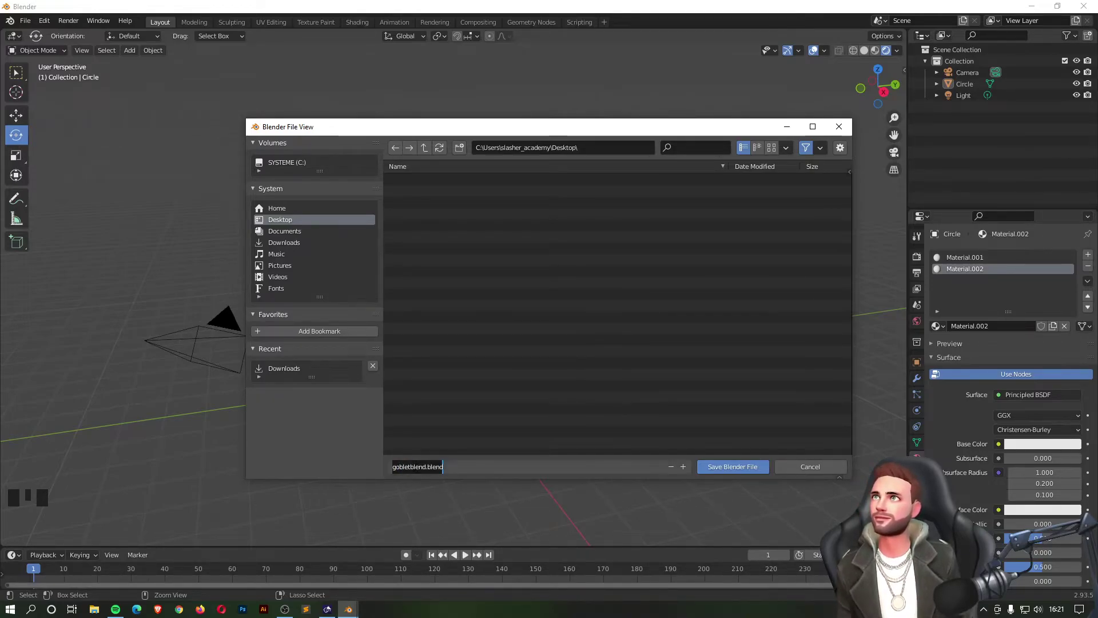
click(413, 465)
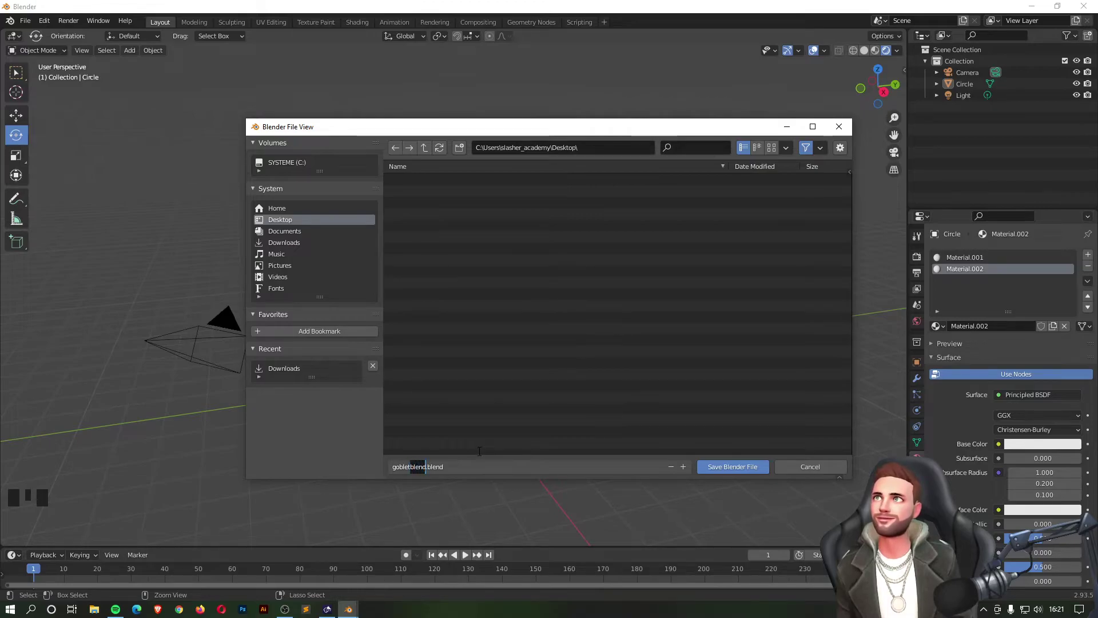
click(479, 452)
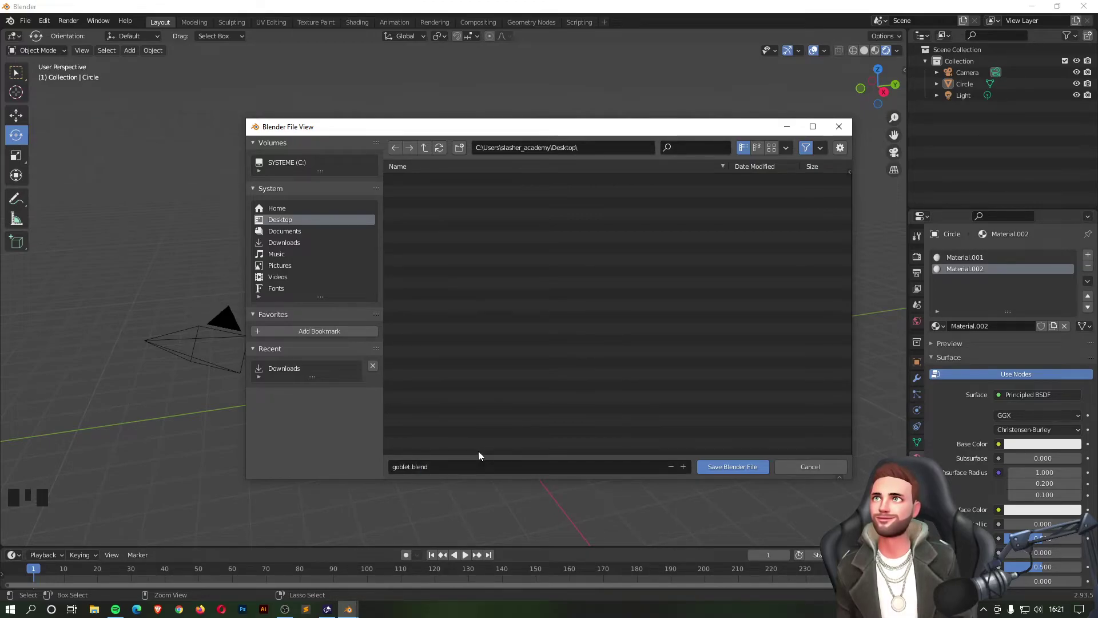
click(740, 465)
Step: Render the scene through the camera to check the cup's framing, and close the render window
scroll(560, 402, up, 4)
click(596, 223)
middle_drag(596, 223, 534, 236)
scroll(526, 221, down, 7)
scroll(526, 220, up, 3)
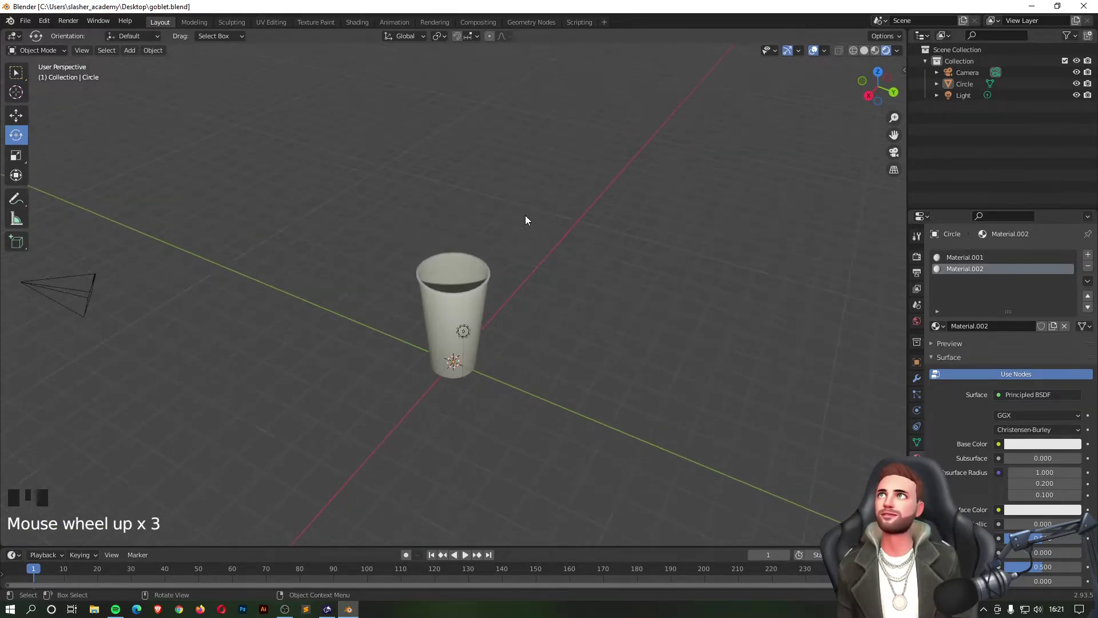
key(F12)
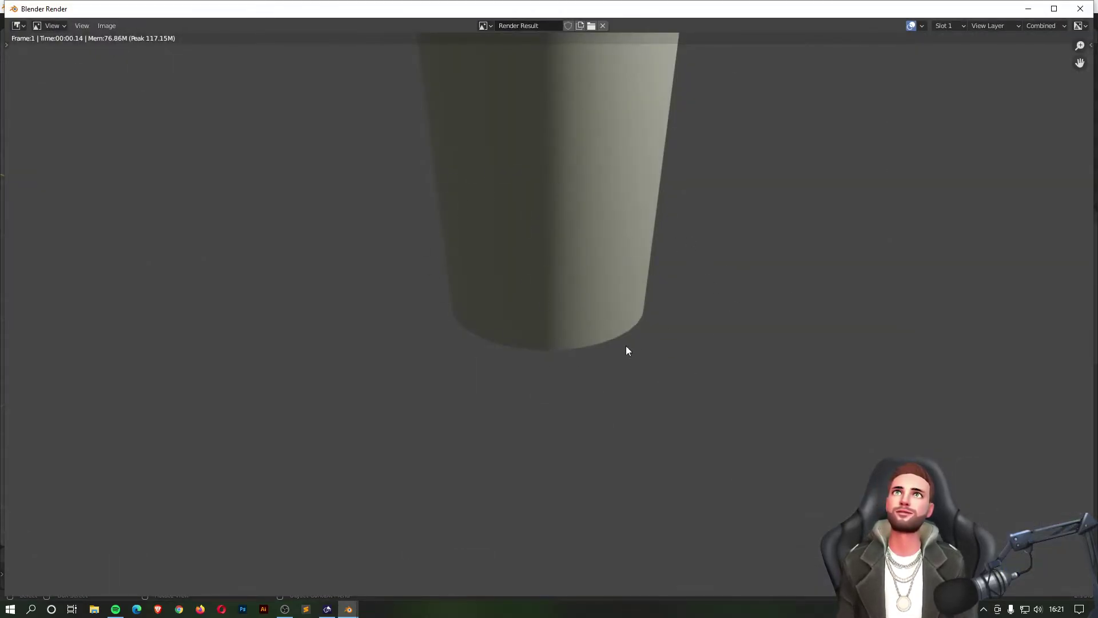
key(Escape)
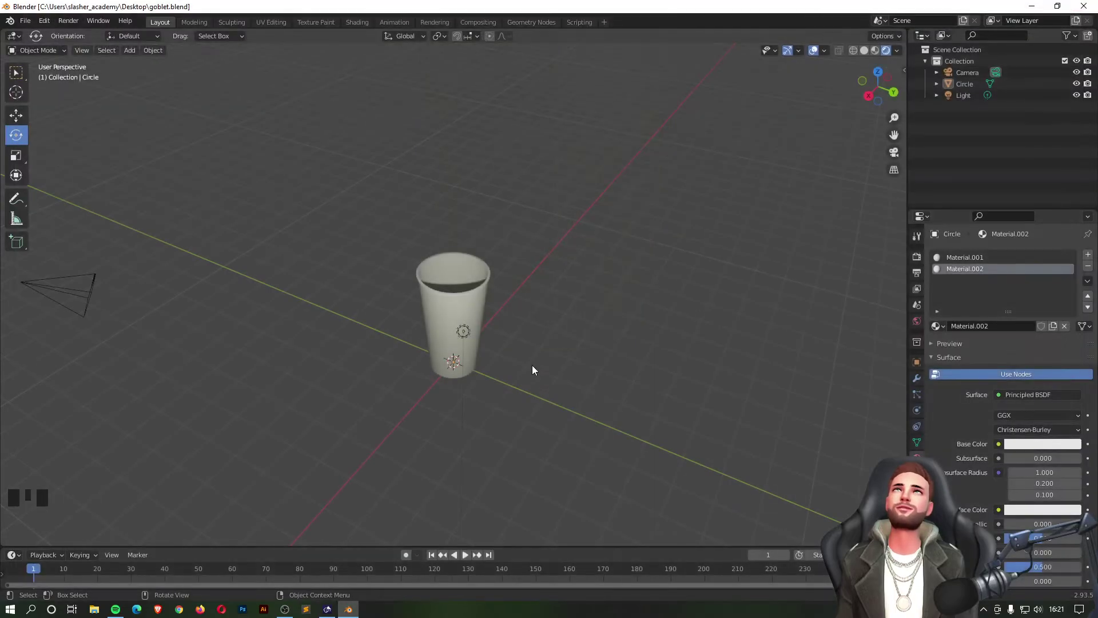
Step: Select the camera and check its placement relative to the cup
scroll(463, 327, down, 2)
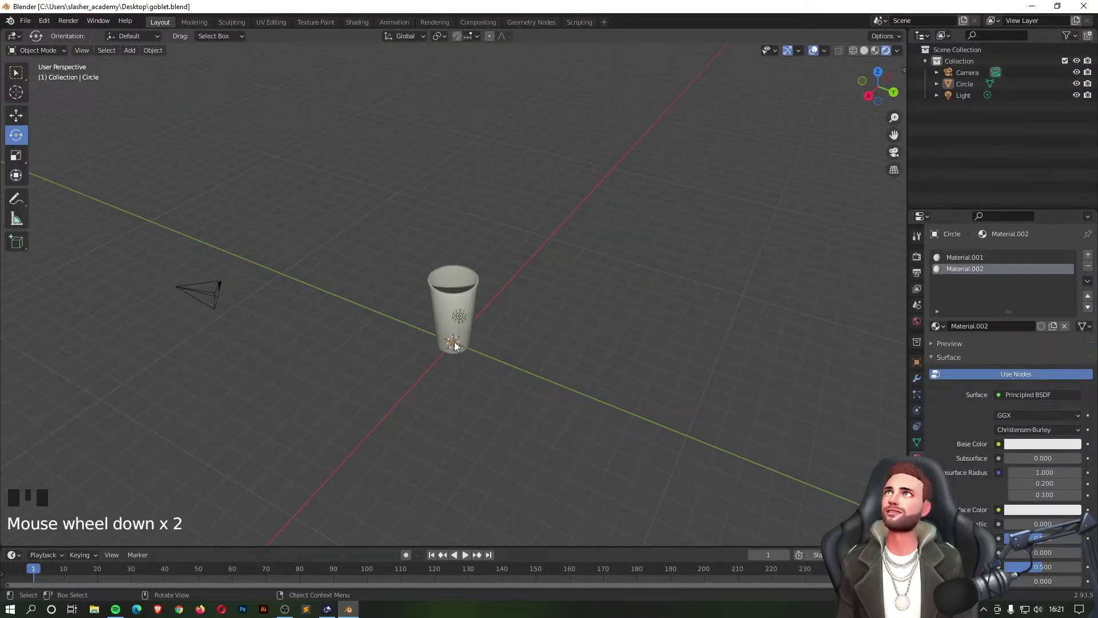
click(461, 318)
click(235, 294)
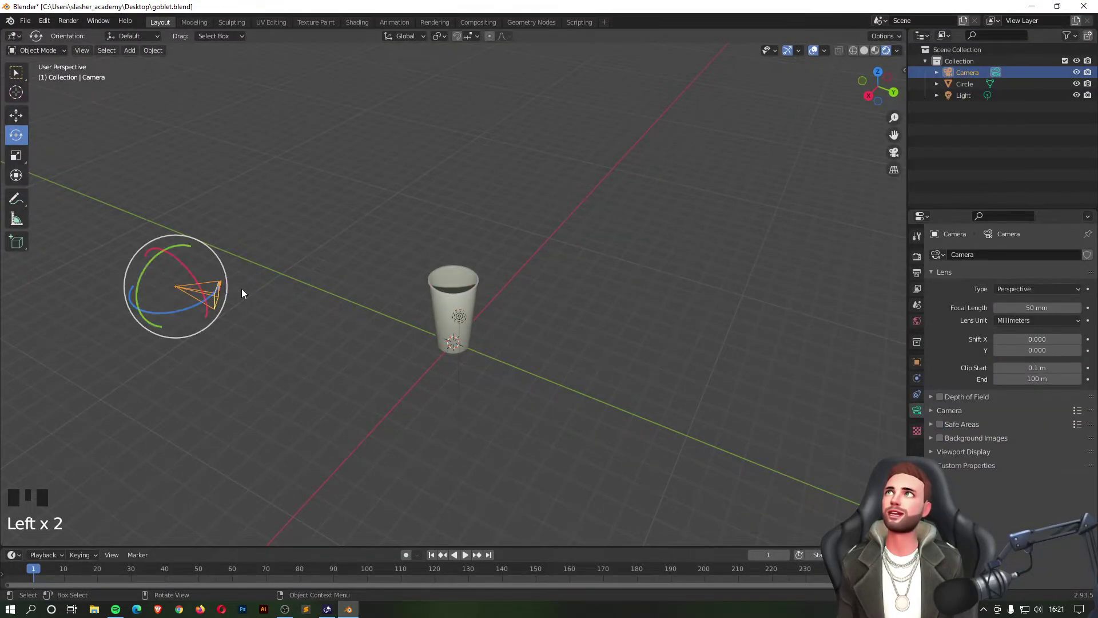
middle_drag(138, 462, 331, 373)
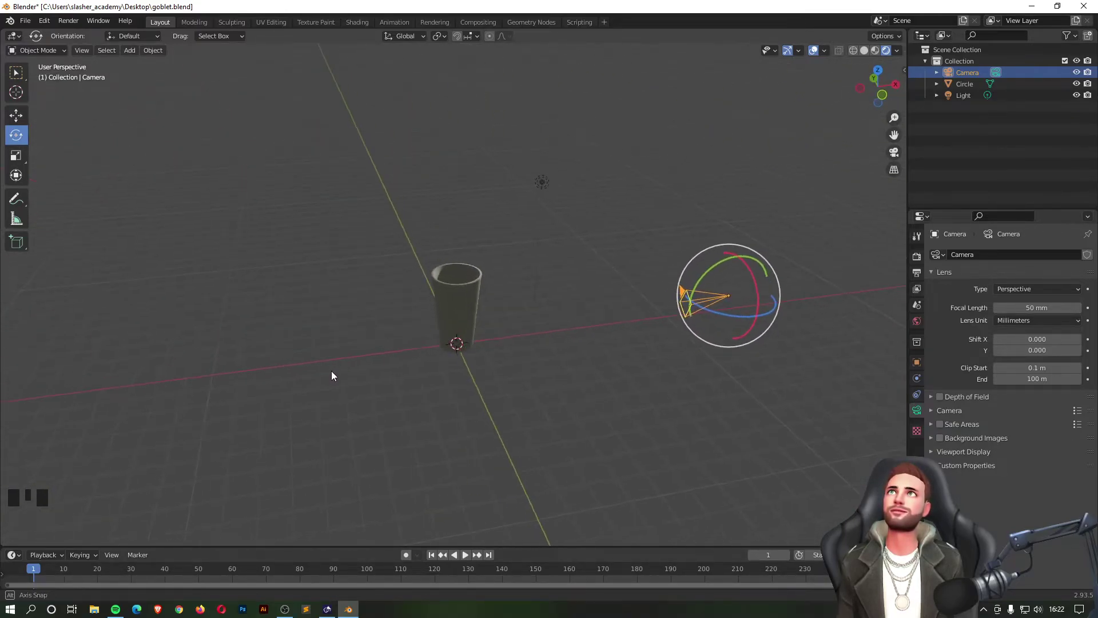
mouse_move(449, 348)
middle_down()
mouse_move(241, 346)
mouse_move(438, 363)
middle_up()
click(570, 383)
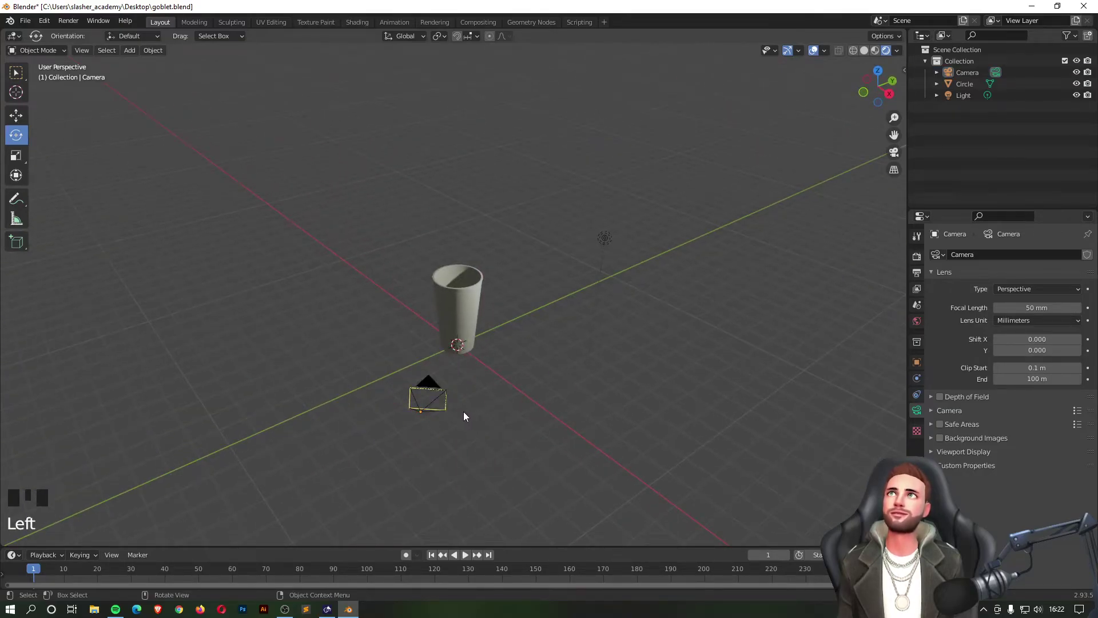
click(421, 410)
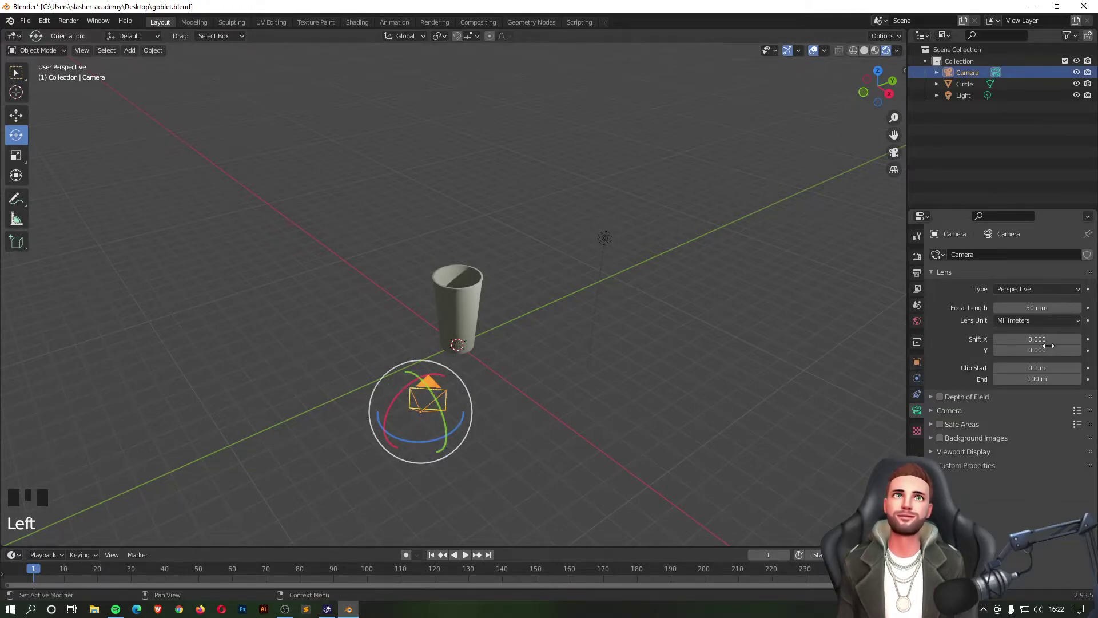
Step: Set the camera's X, Y and Z location to 0 m in its object transform properties
click(917, 364)
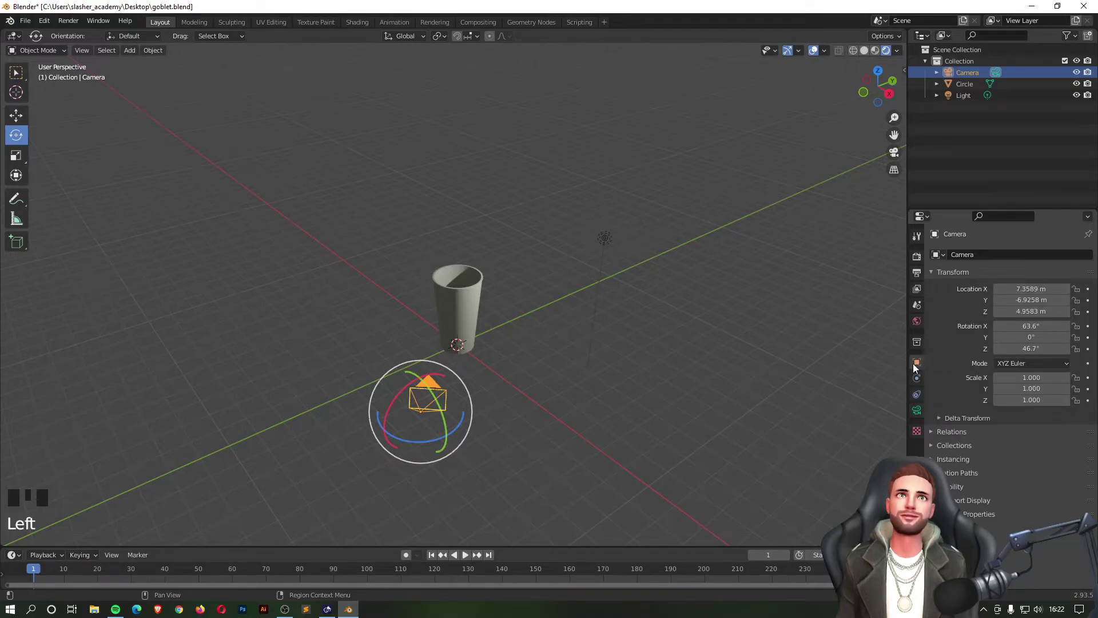
double_click(1029, 289)
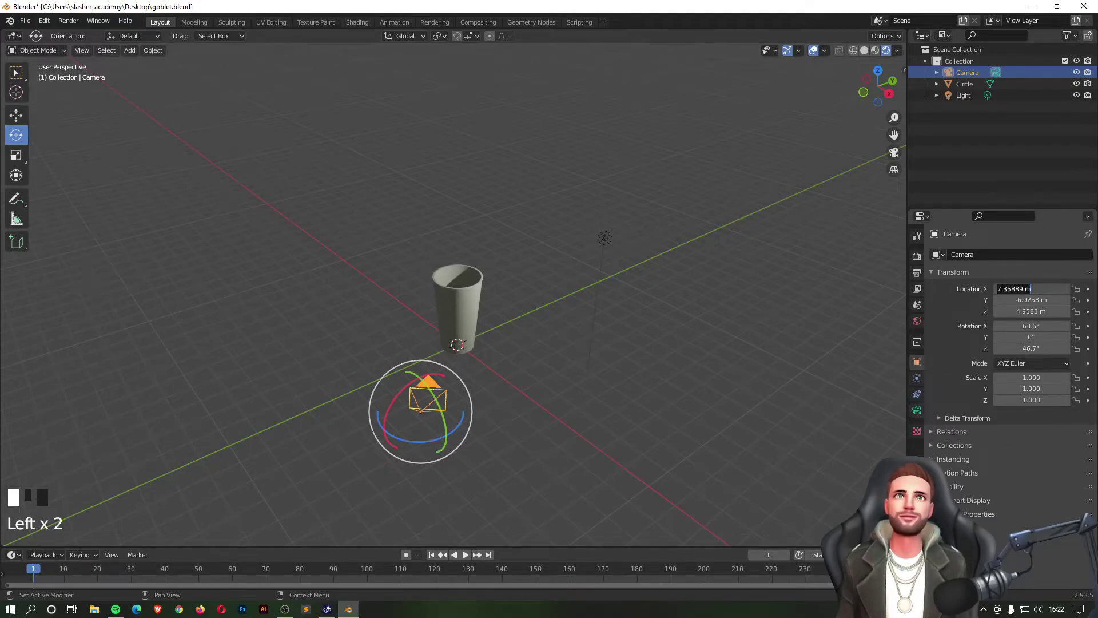
text(0)
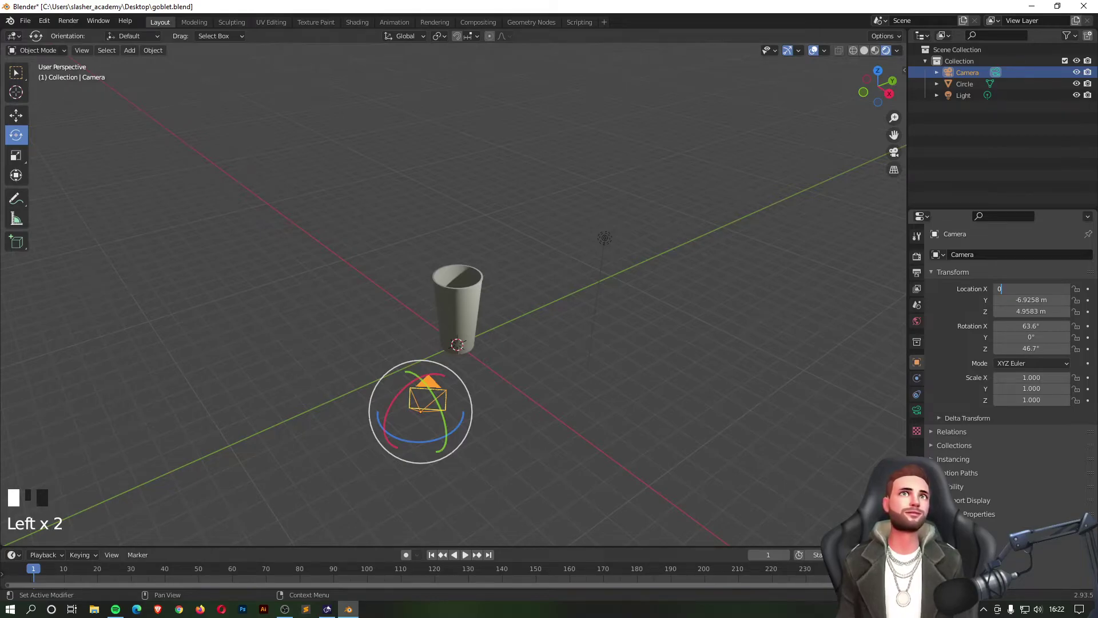
key(Tab)
text(0)
key(Tab)
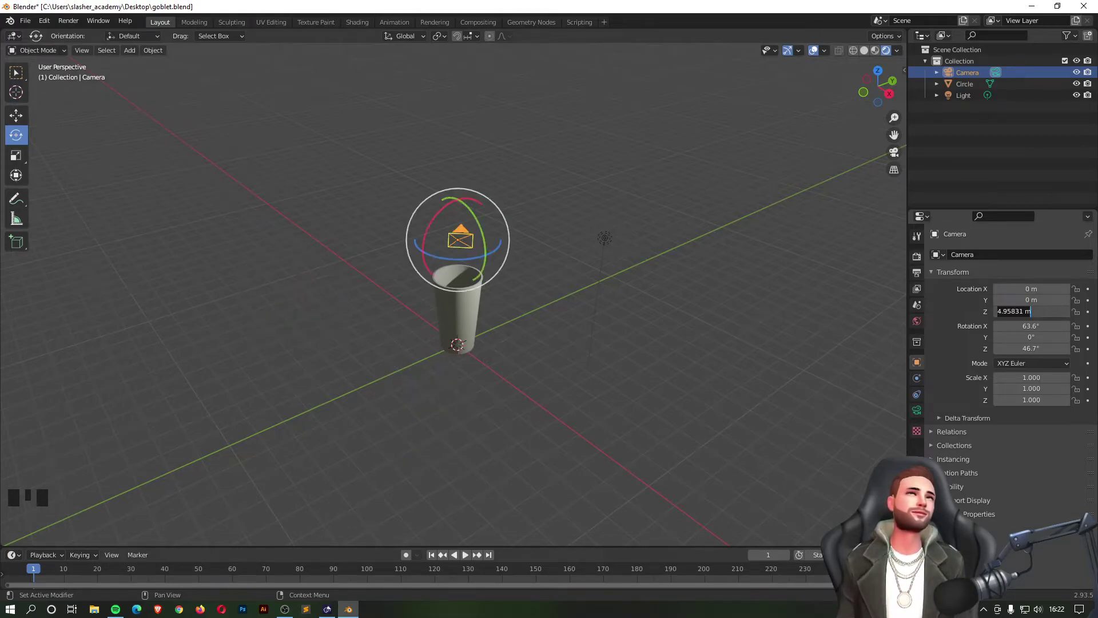
text(0)
key(Tab)
Step: Set the camera's X, Y and Z rotation to 0°
key(Tab)
key(Tab)
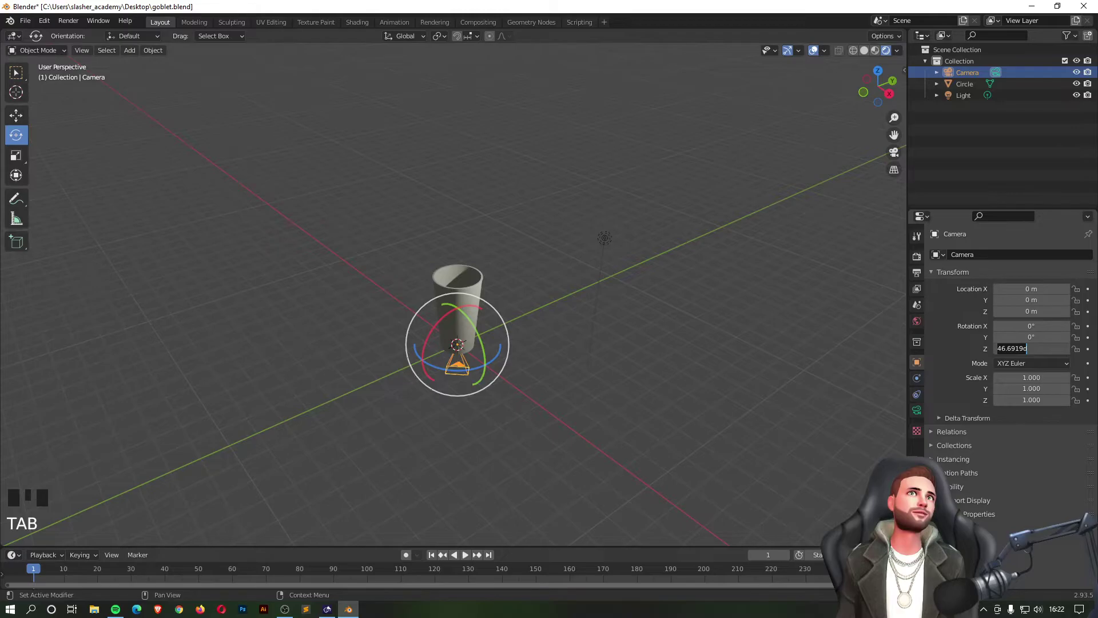
key(Return)
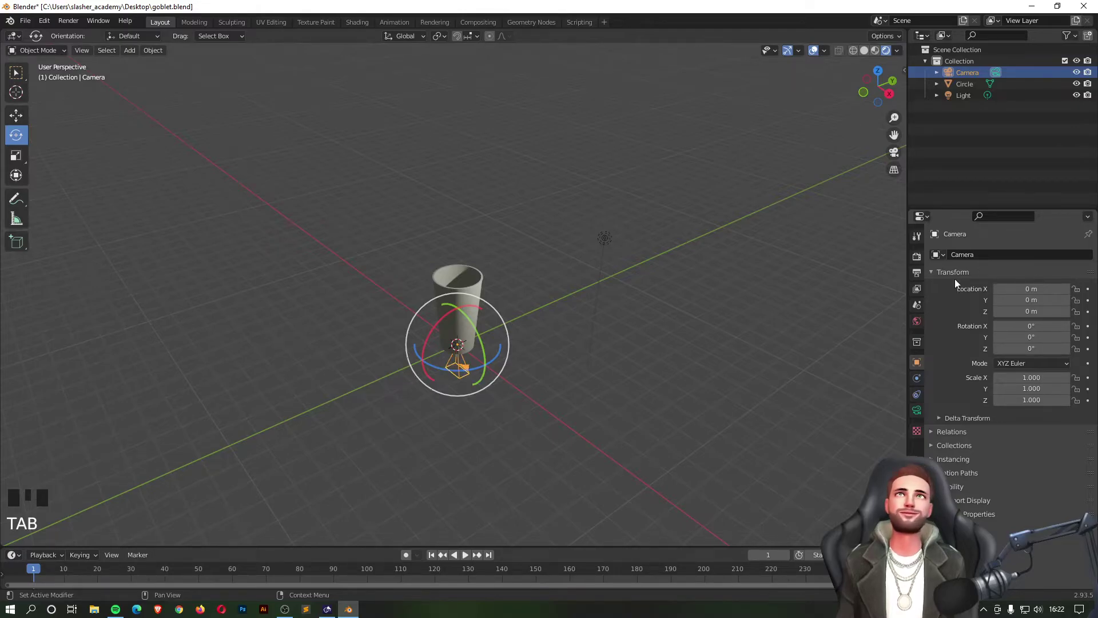
Step: Render the scene from the repositioned camera, close the render and examine which way the camera points under the cup
scroll(469, 395, up, 2)
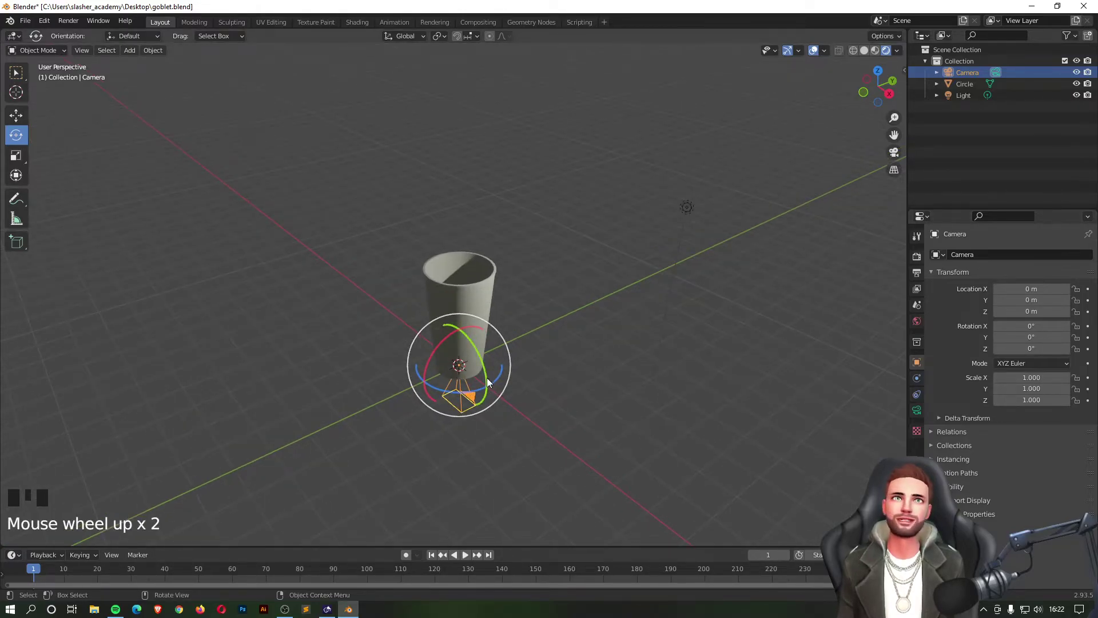
key(F12)
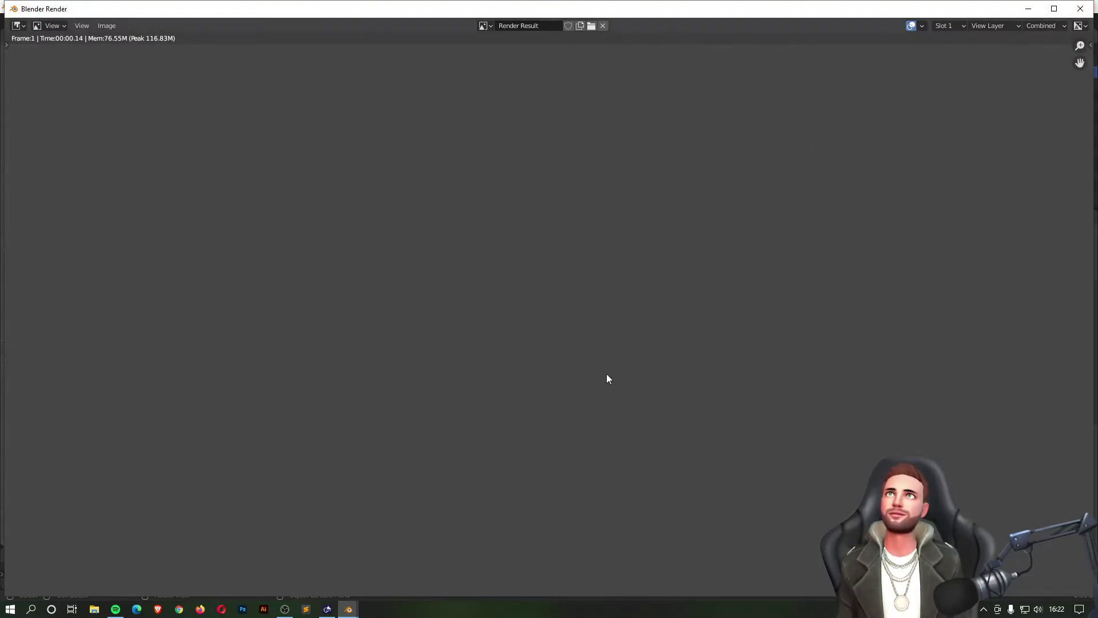
click(1080, 8)
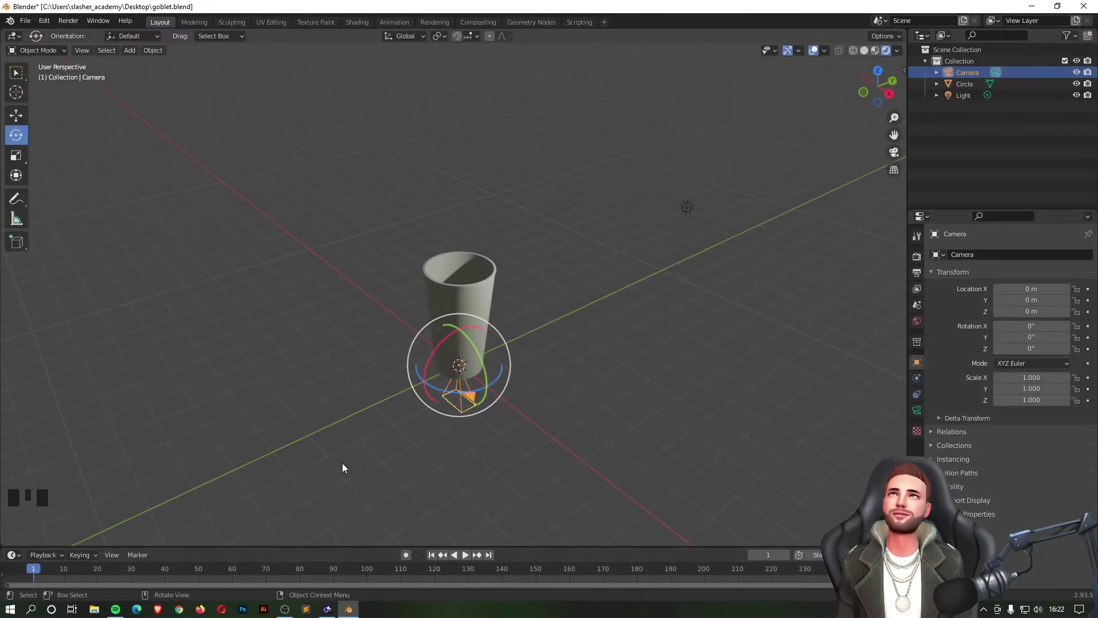
middle_drag(513, 335, 507, 286)
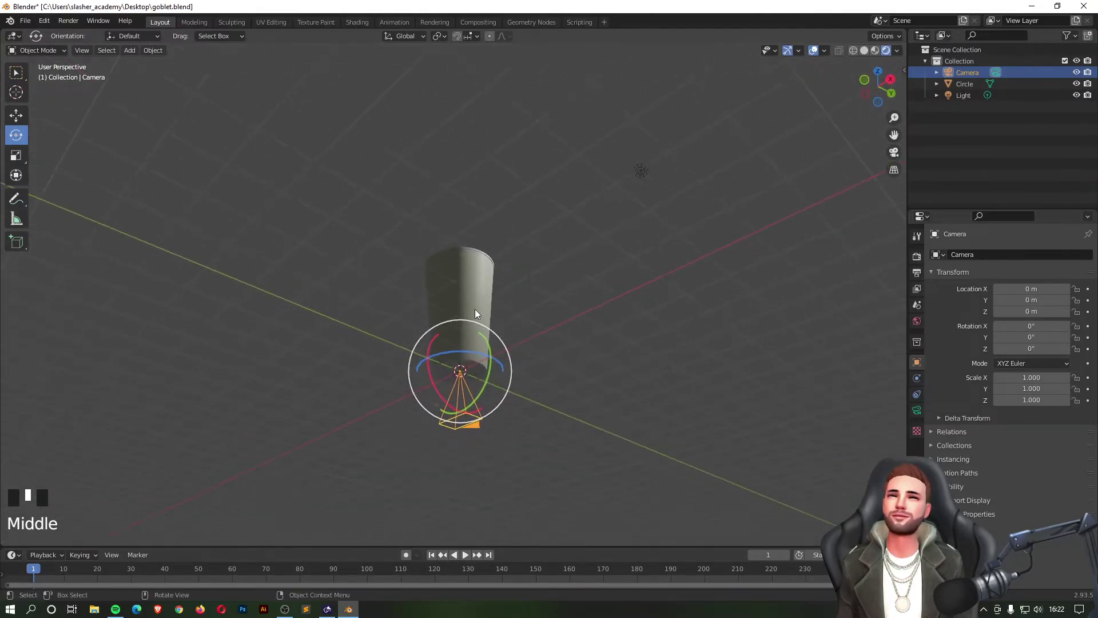
scroll(500, 363, up, 4)
scroll(547, 345, down, 2)
mouse_move(546, 343)
middle_down()
mouse_move(560, 304)
mouse_move(549, 363)
middle_up()
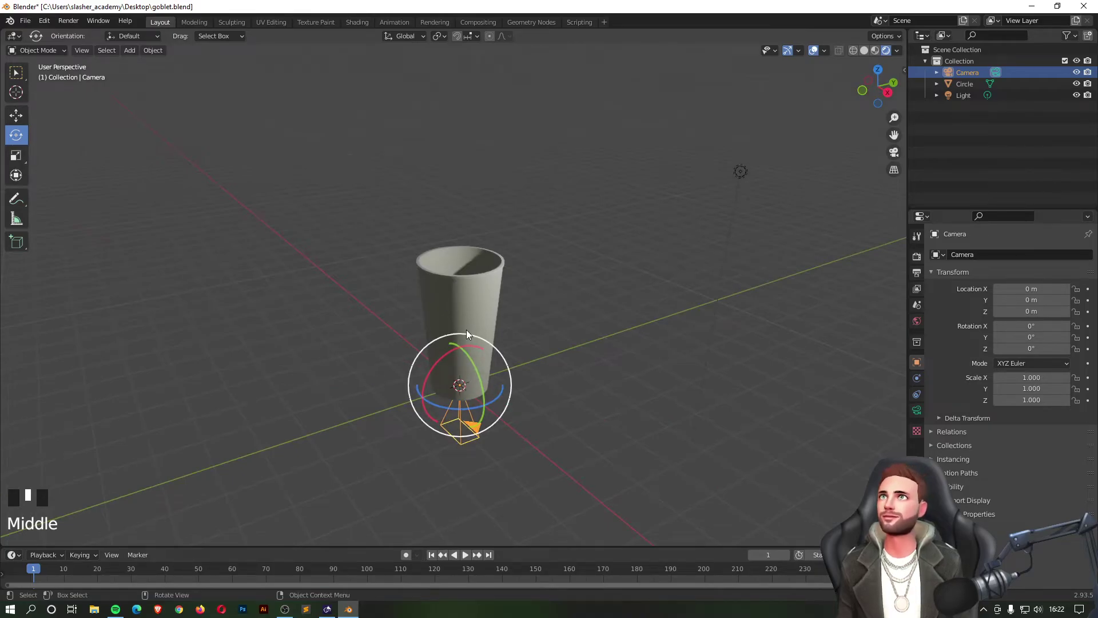
Step: Move the camera away from the cup along Y to about -11.53 m and rotate it 90° about X
click(23, 116)
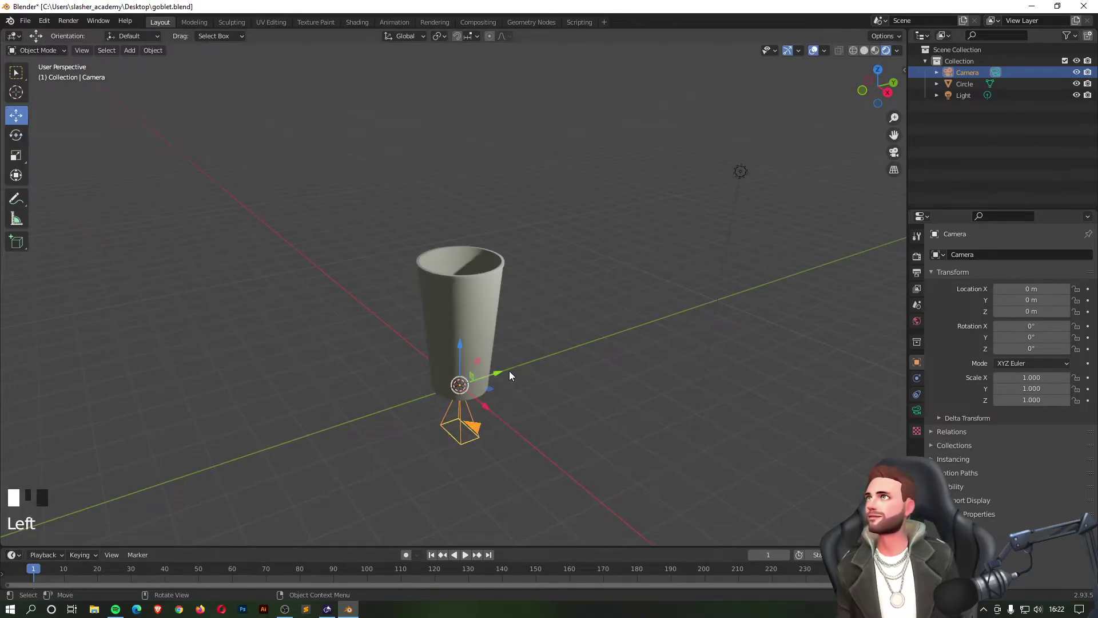
ctrl+drag(499, 375, 128, 454)
scroll(172, 417, down, 4)
drag(346, 369, 277, 390)
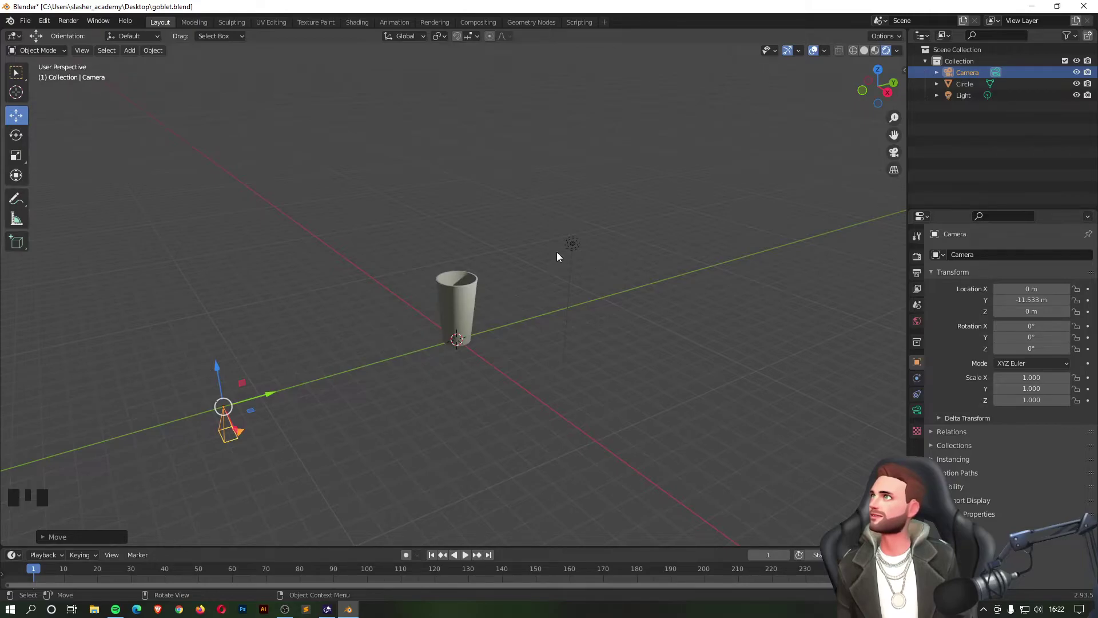
click(17, 136)
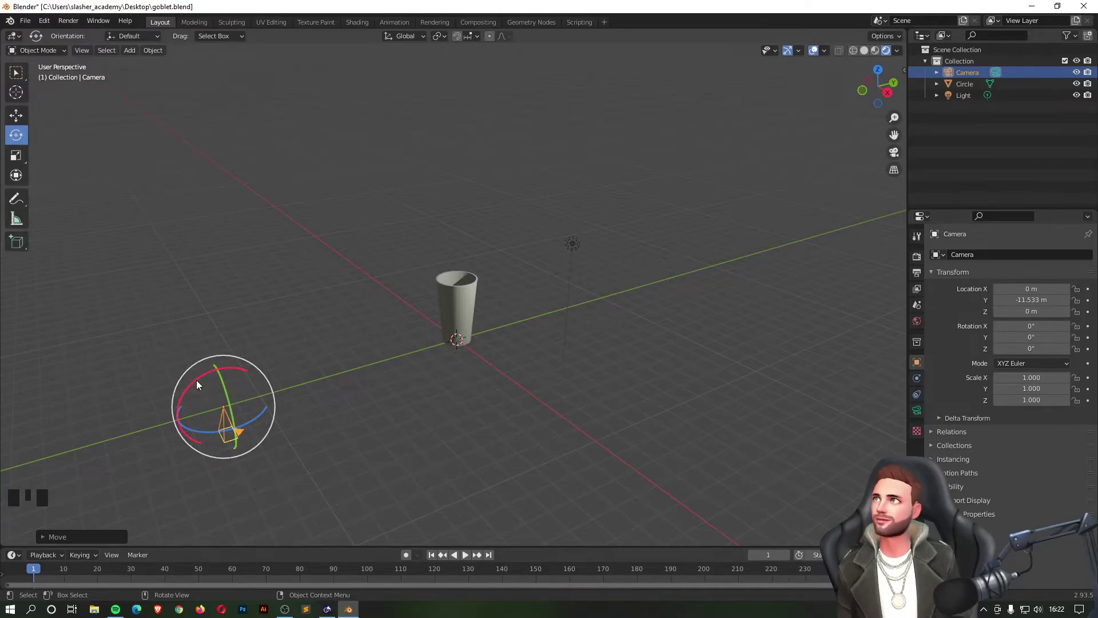
drag(197, 380, 173, 459)
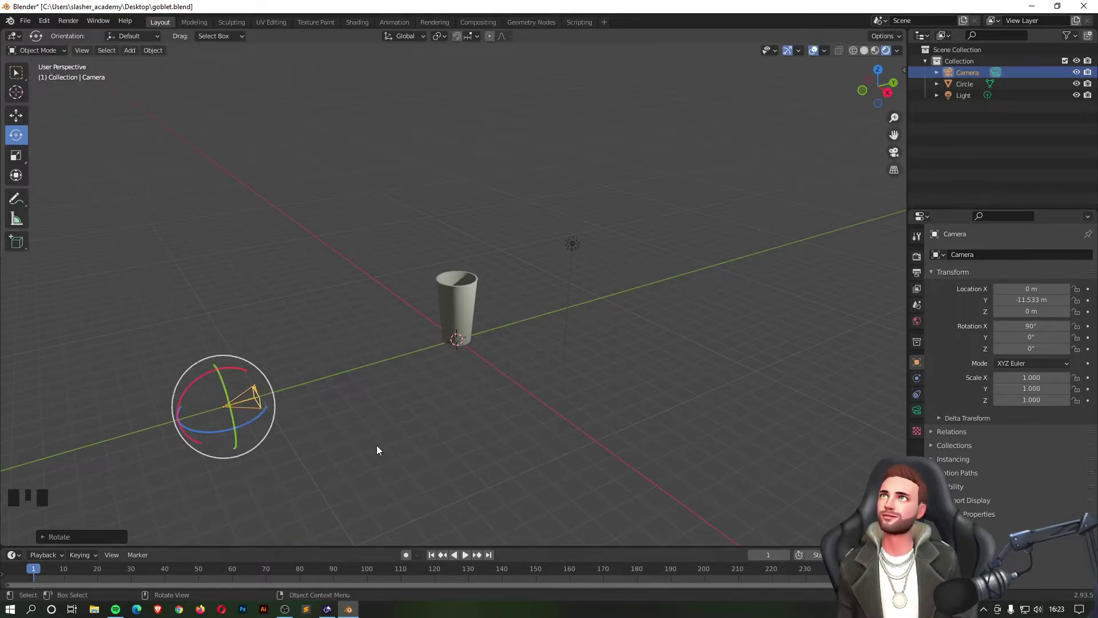
Step: Render the scene, close the render and look through the camera to check how the cup is framed
middle_drag(340, 341, 446, 321)
key(F12)
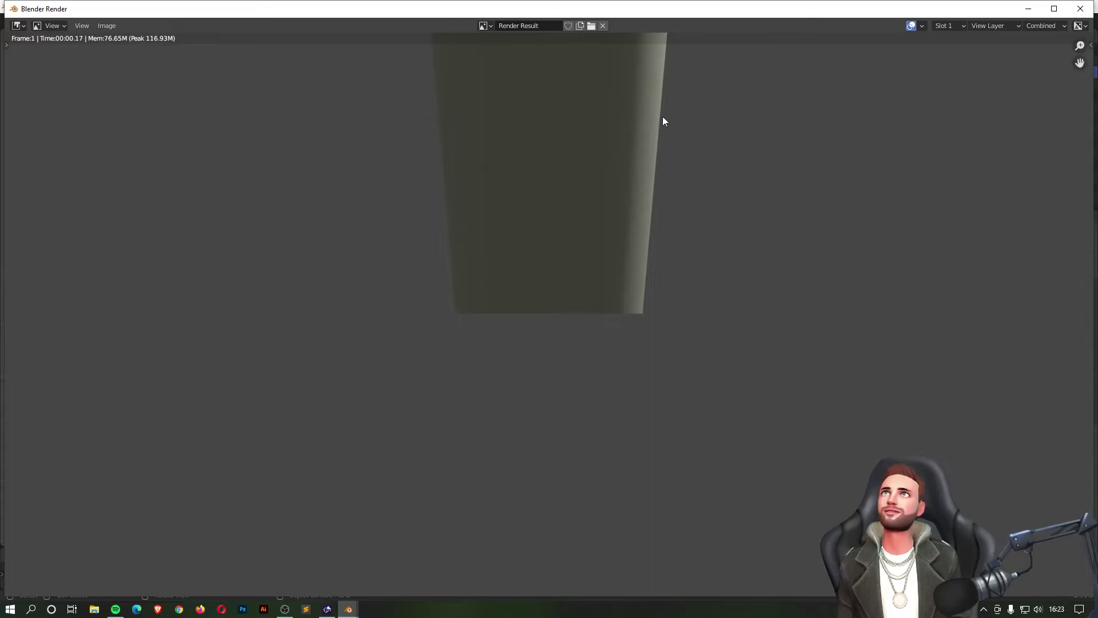
click(1080, 9)
middle_drag(542, 347, 639, 316)
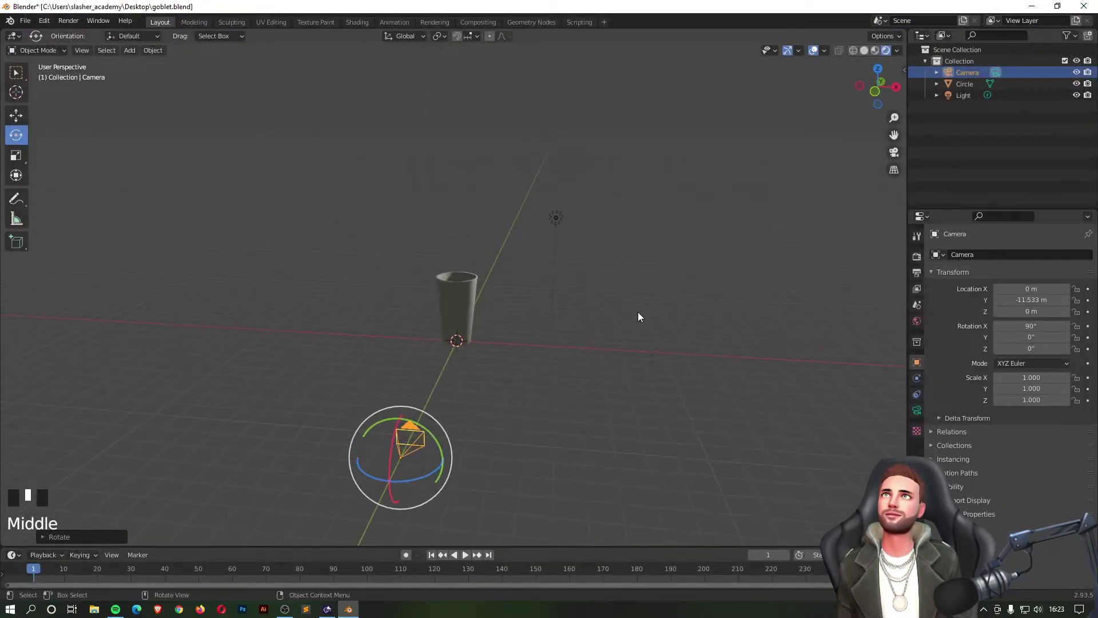
click(894, 152)
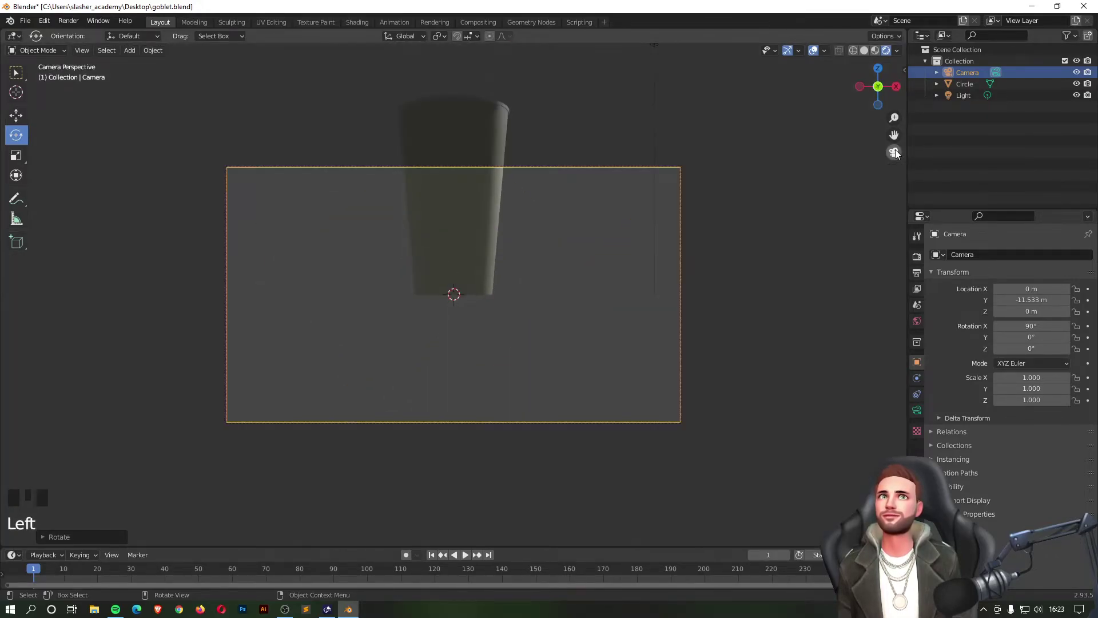
click(895, 152)
click(895, 152)
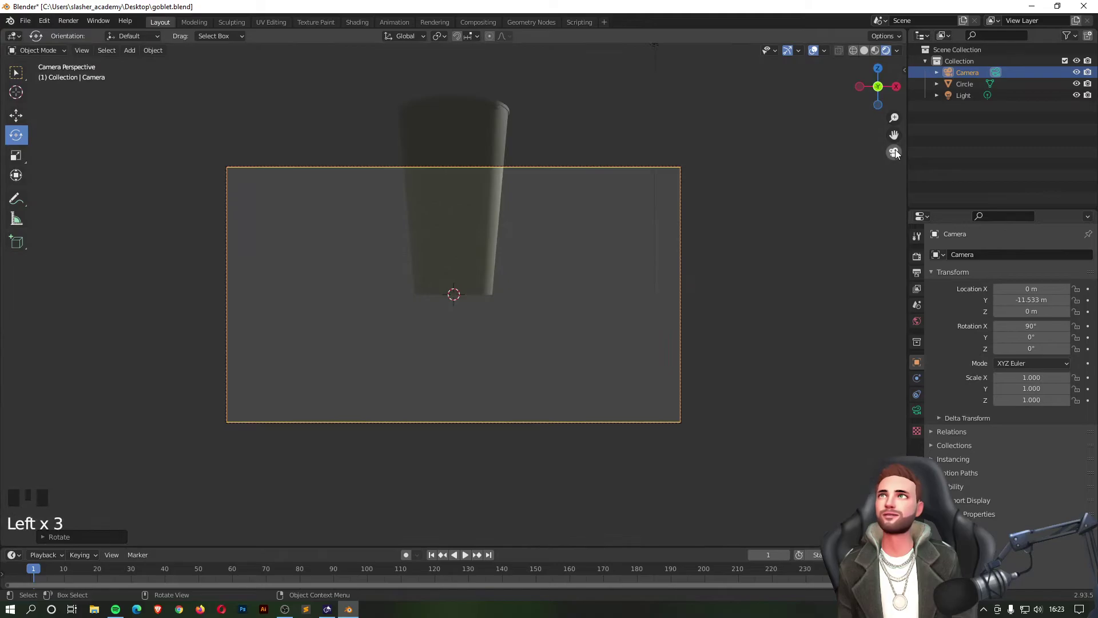
click(895, 152)
click(895, 152)
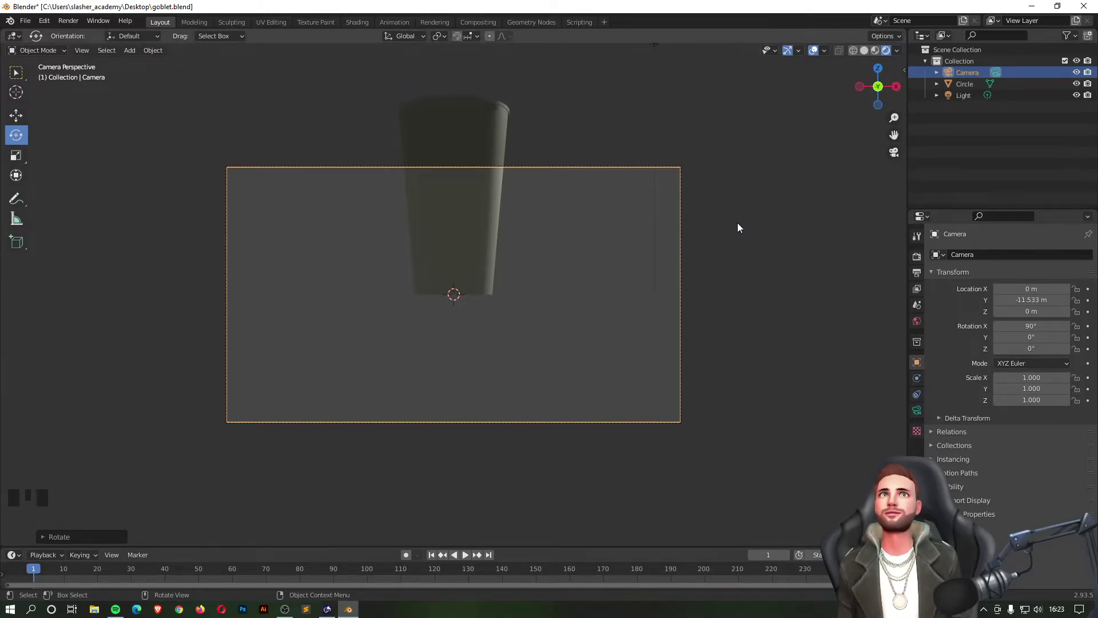
Step: Enable the Camera to View lock so that navigating in camera view moves the camera
key(n)
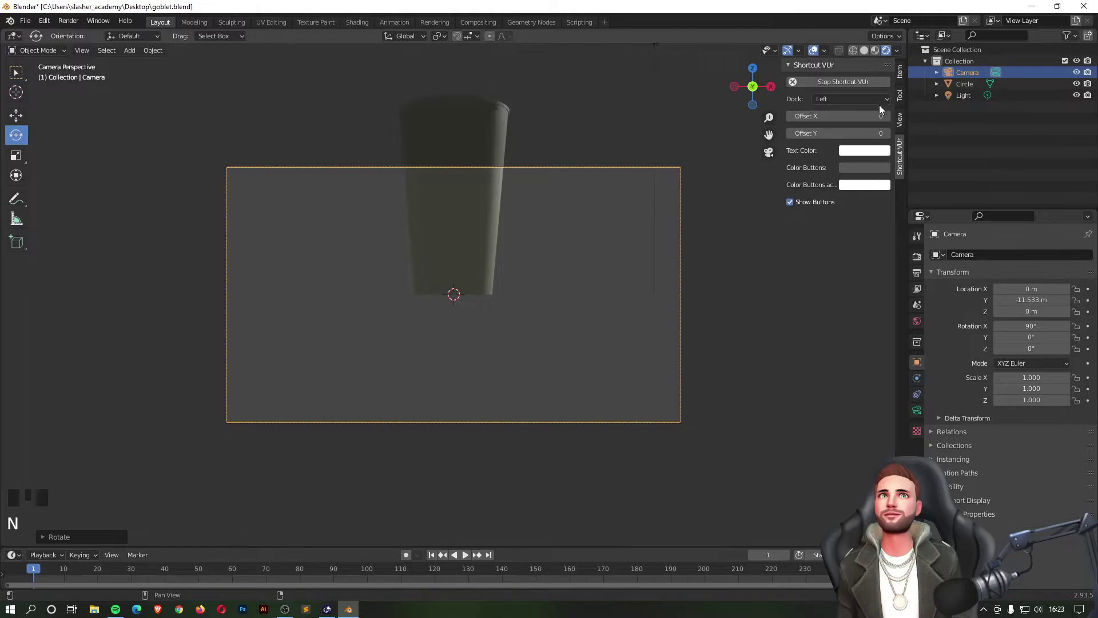
click(900, 72)
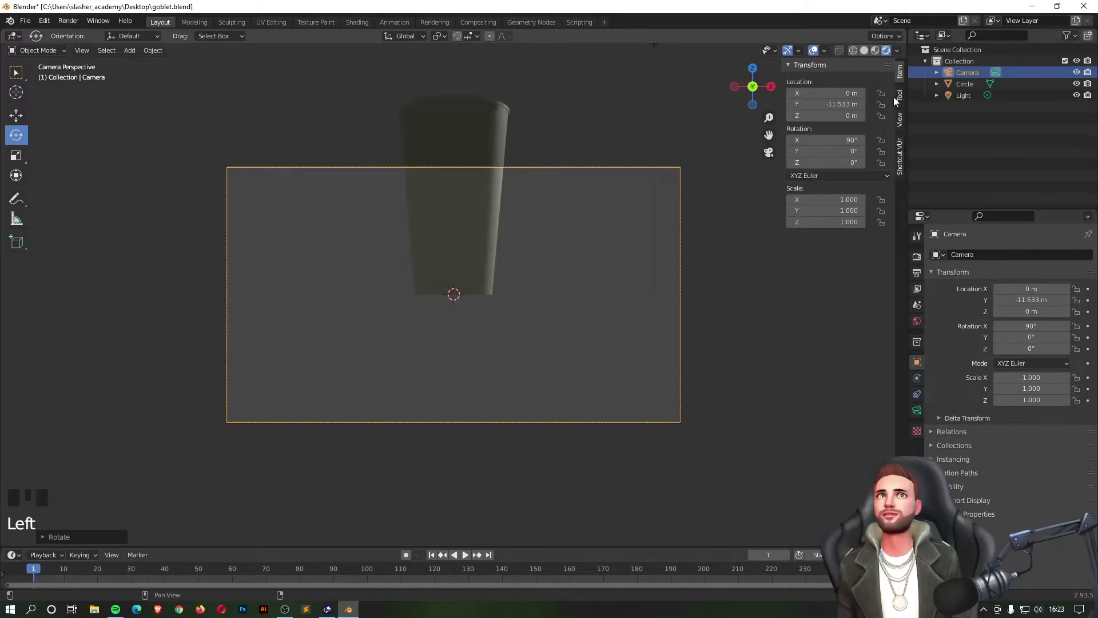
click(902, 94)
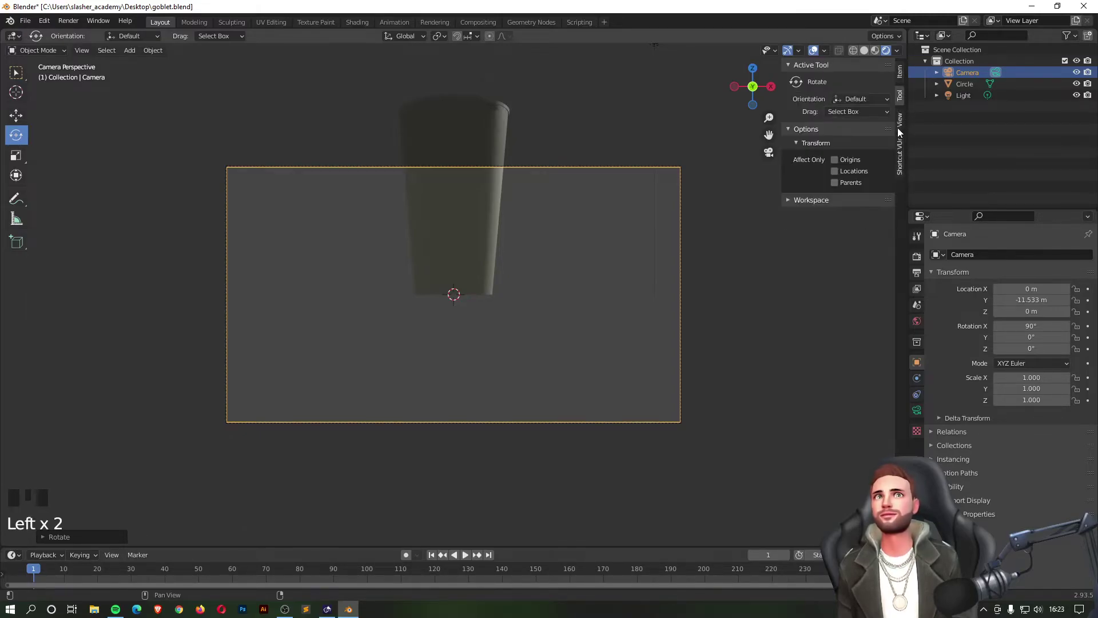
click(897, 127)
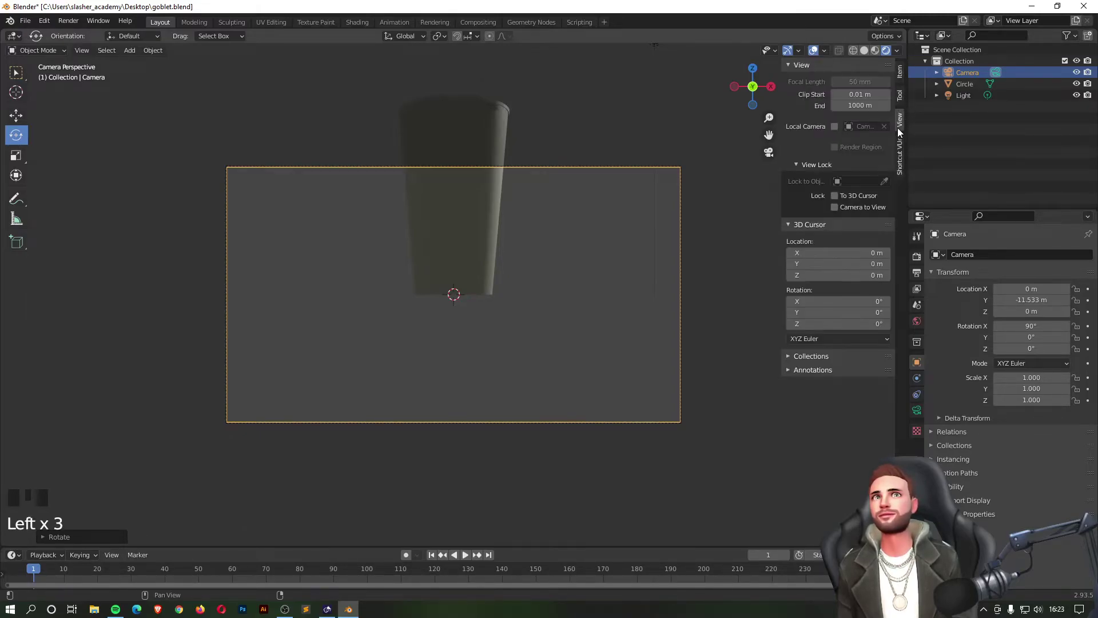
click(835, 207)
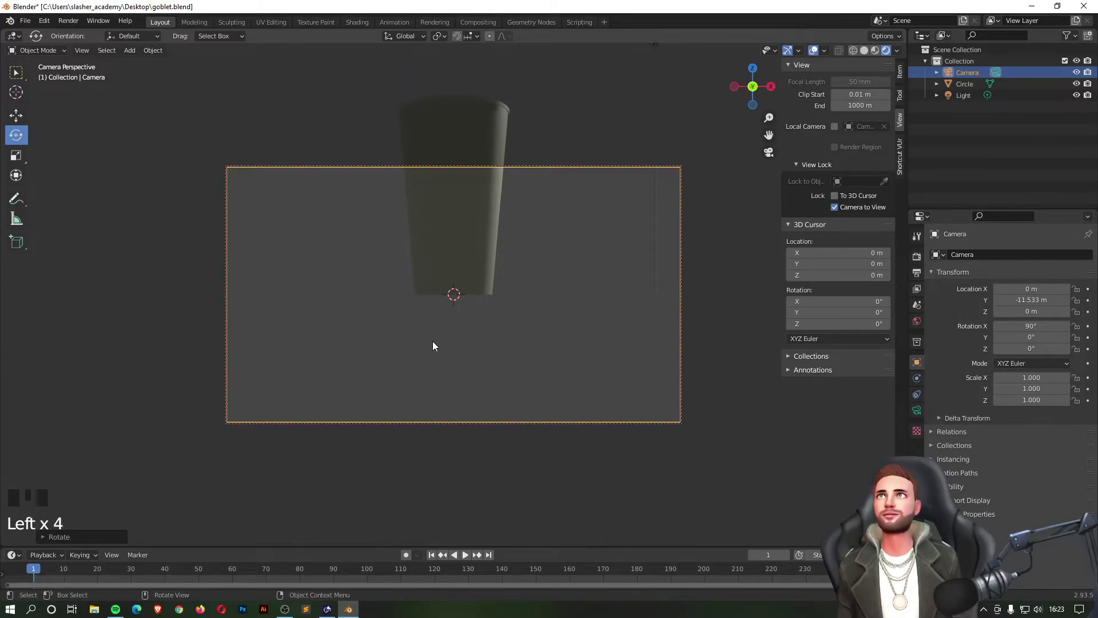
Step: Reposition the camera by orbiting the locked view to about X 4.65, Y -9.85, Z 5.33 m, and check its placement outside camera view
middle_drag(500, 316, 417, 368)
middle_drag(561, 314, 595, 298)
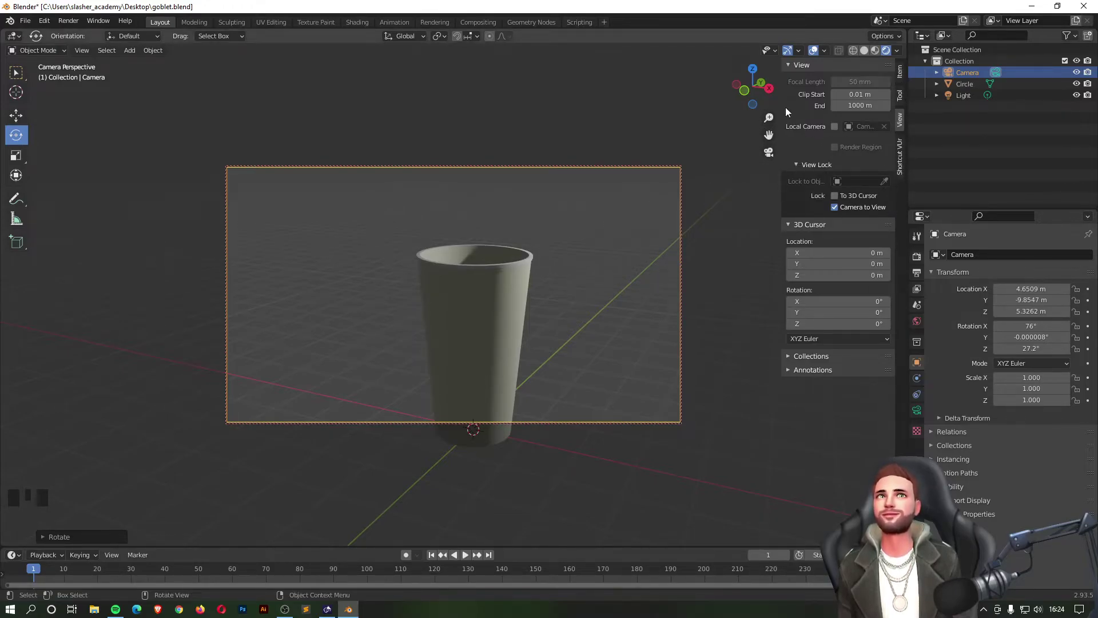
key(n)
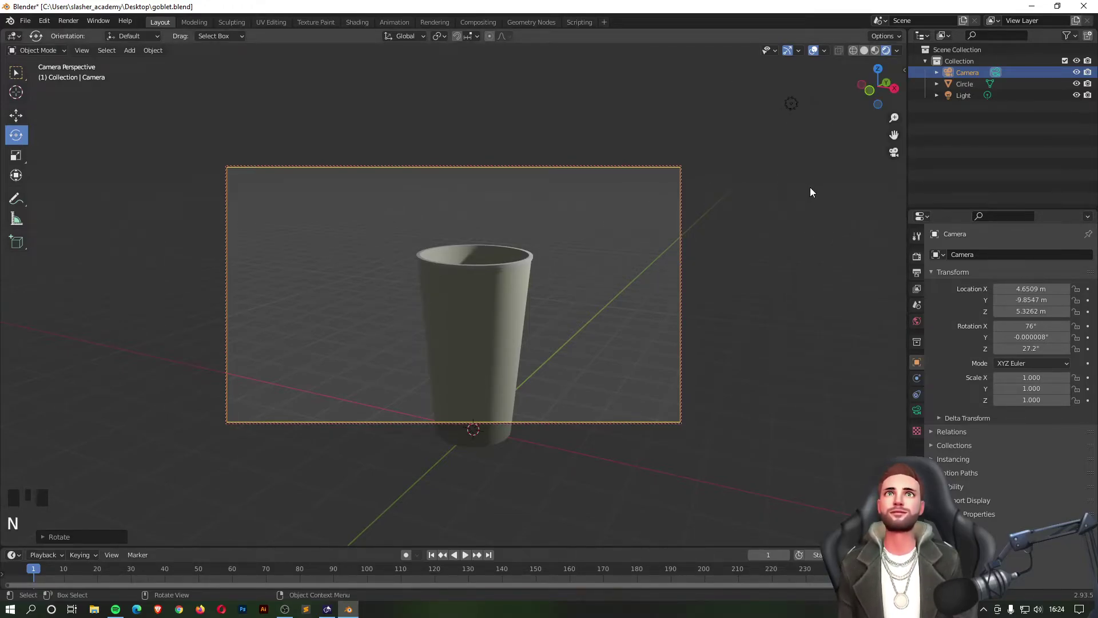
click(893, 153)
middle_drag(700, 272, 592, 279)
scroll(592, 279, down, 3)
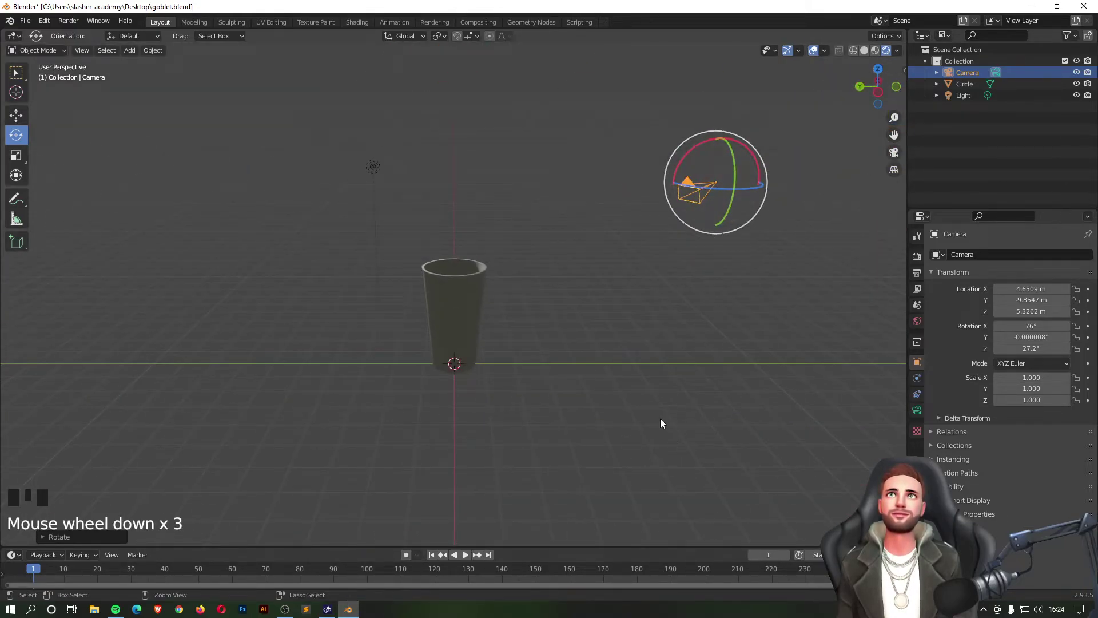
Step: Undo the last three camera changes
key(ctrl+z)
key(ctrl+z)
key(ctrl+z)
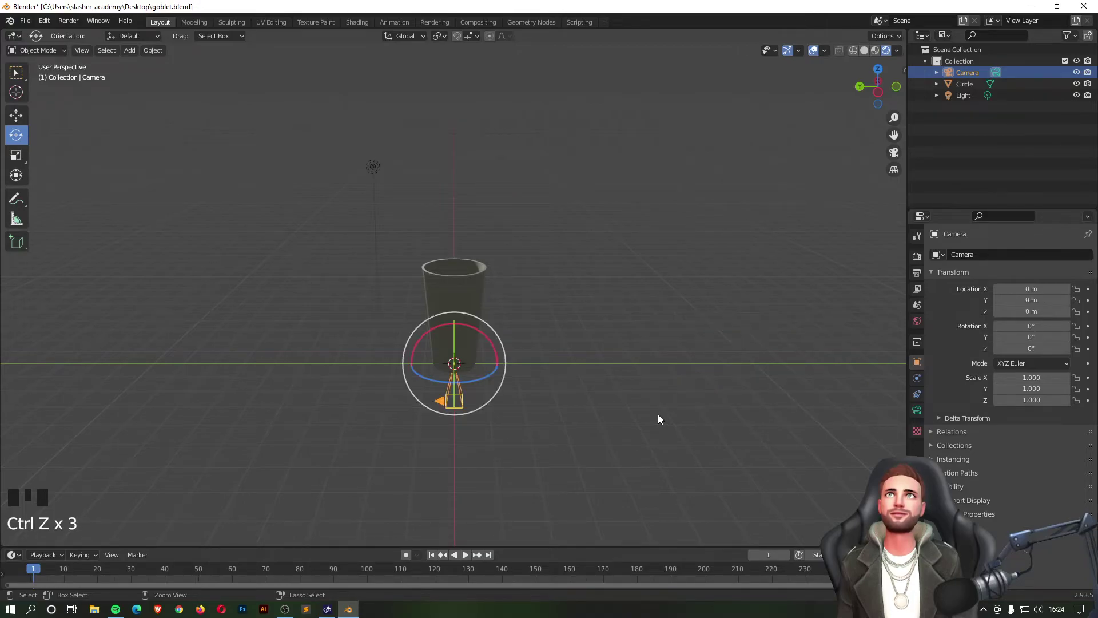
Step: Rotate the camera 90° about X and frame the whole cup by placing the camera at about Y -14.49 m and Z 1.65 m
drag(475, 328, 520, 407)
click(16, 114)
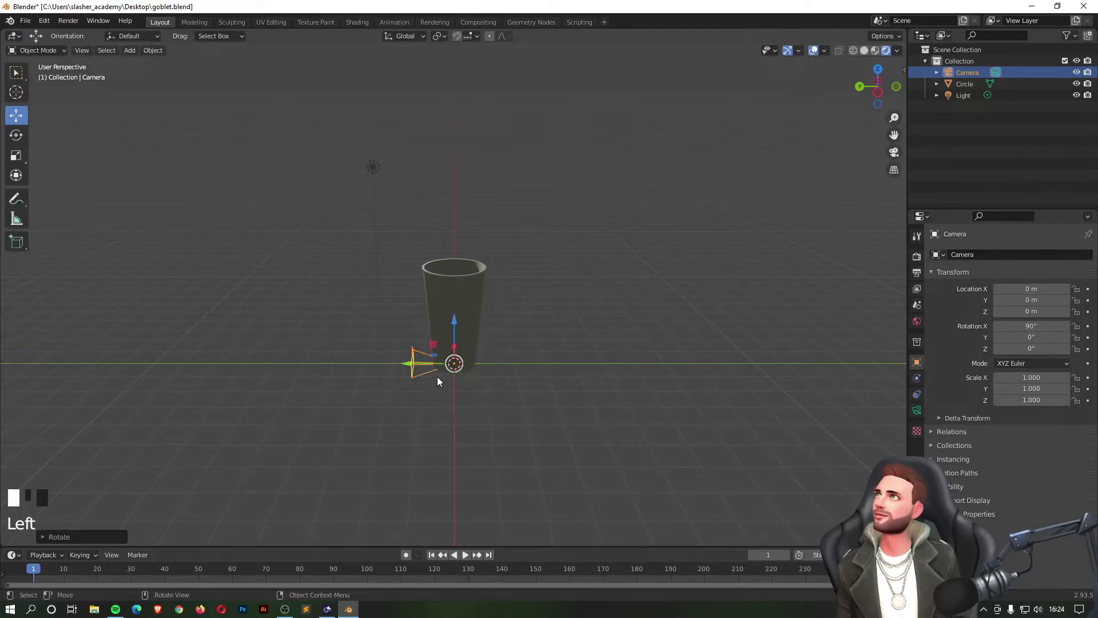
drag(406, 366, 784, 371)
click(891, 153)
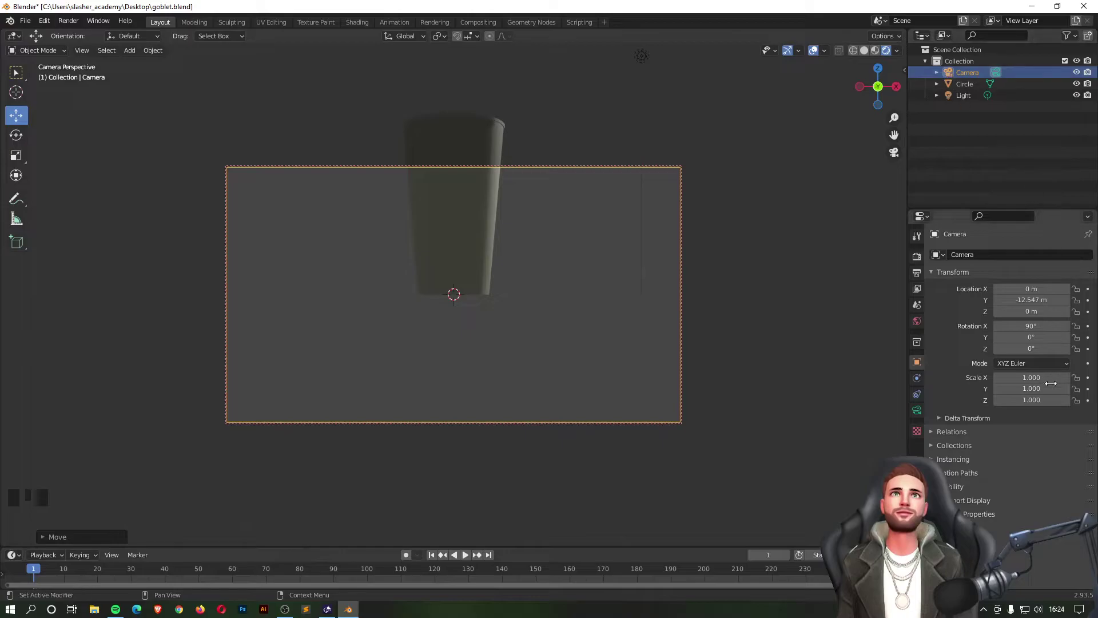
drag(1033, 299, 1062, 312)
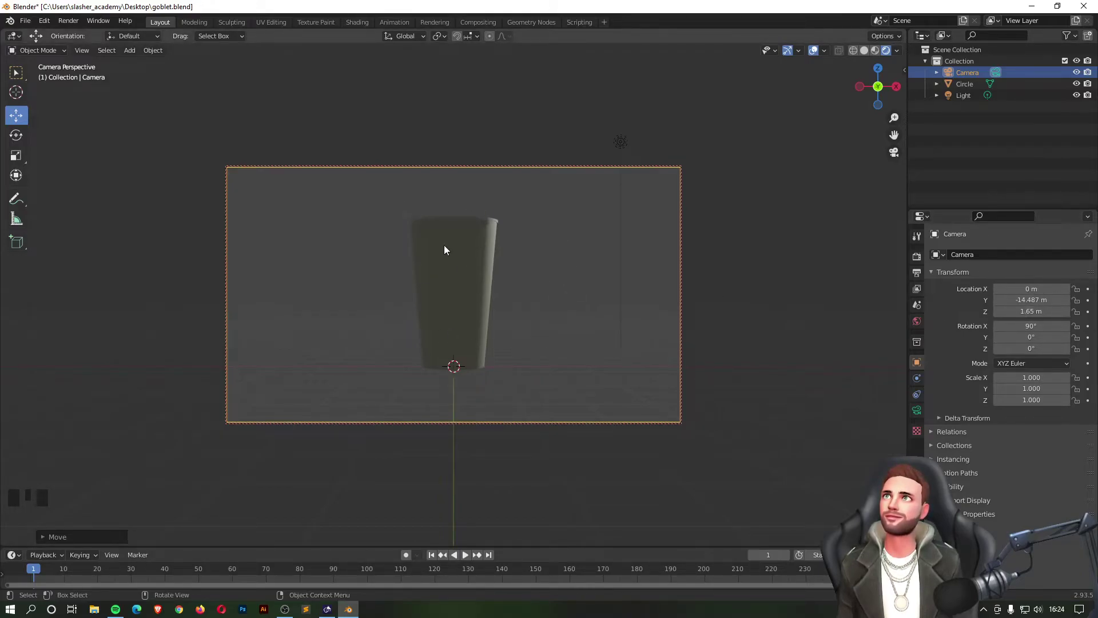
Step: Place the light in front of the cup by setting its X location to 0 m and moving it to about -5.25 m on Y
click(620, 140)
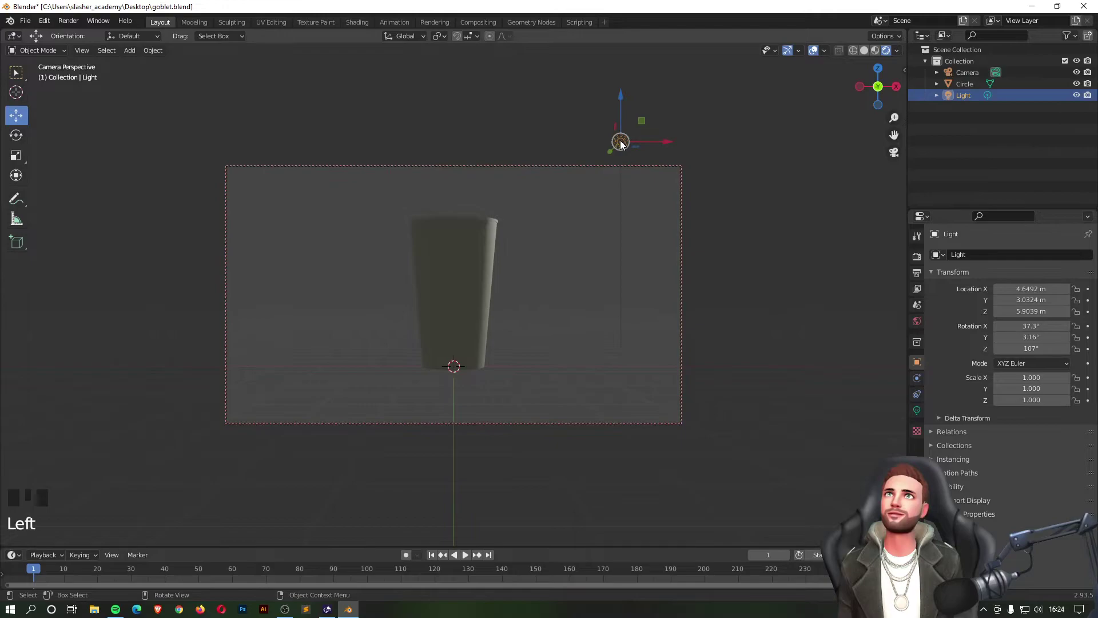
click(892, 152)
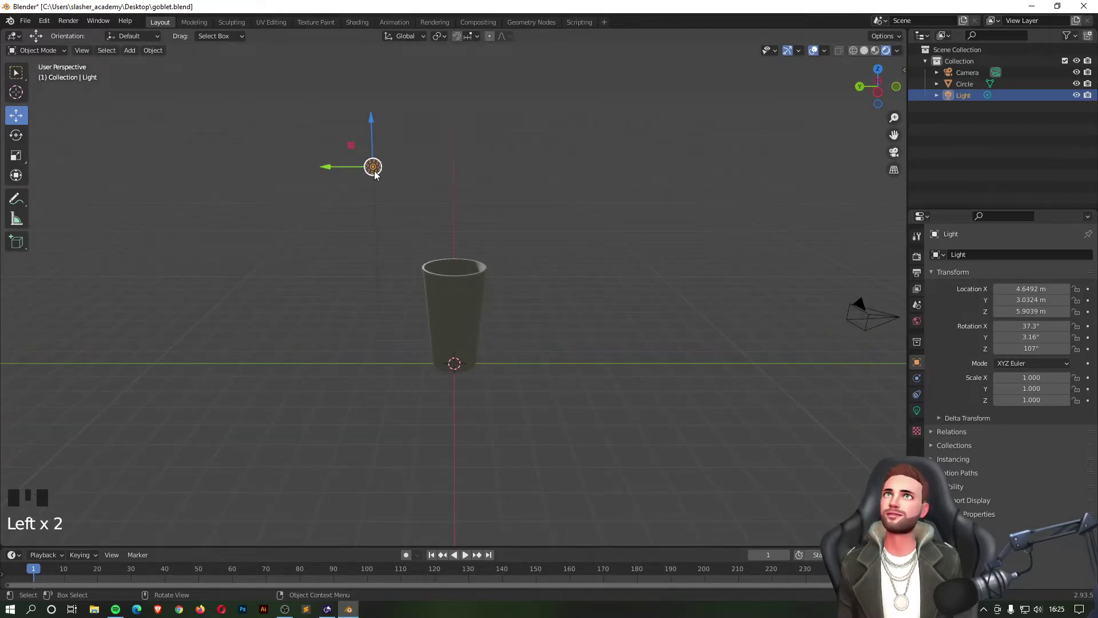
drag(330, 170, 595, 195)
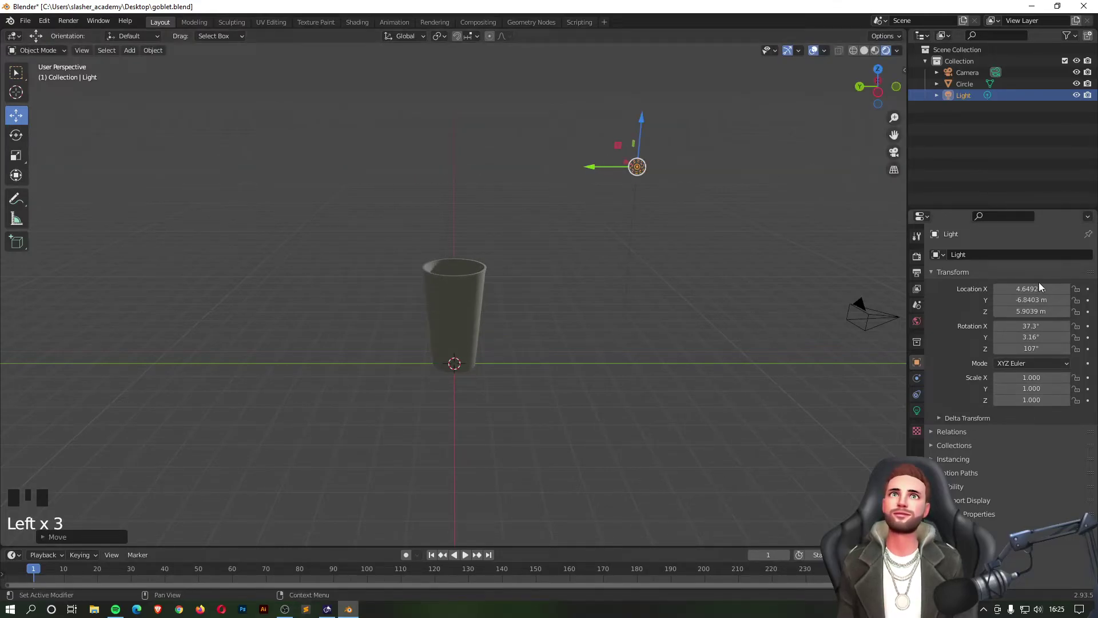
drag(595, 167, 461, 167)
middle_drag(547, 230, 679, 206)
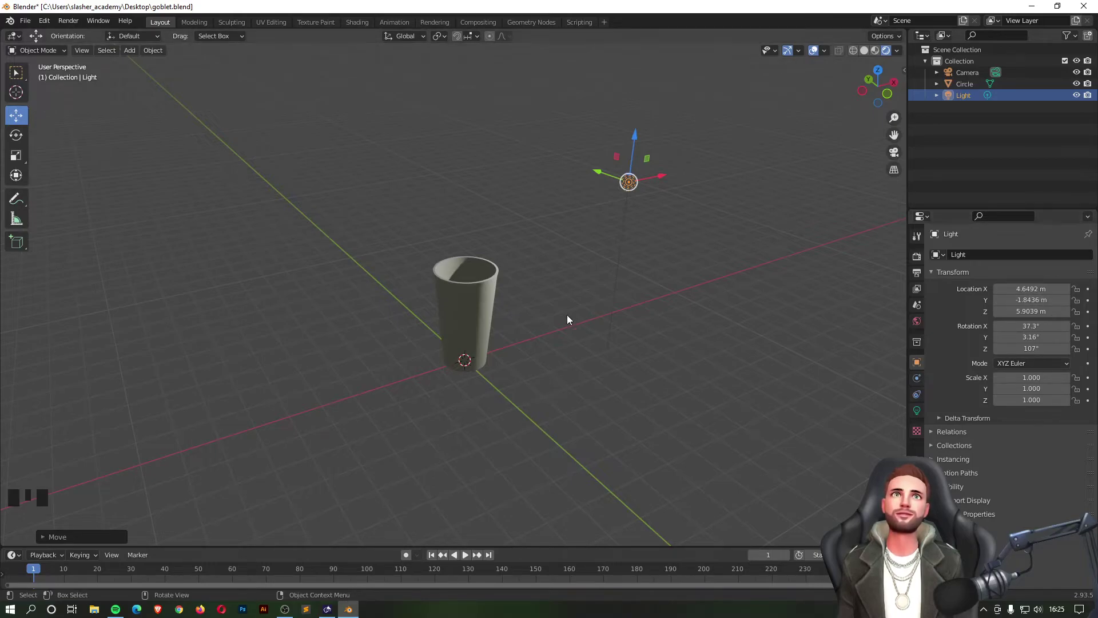
click(1029, 290)
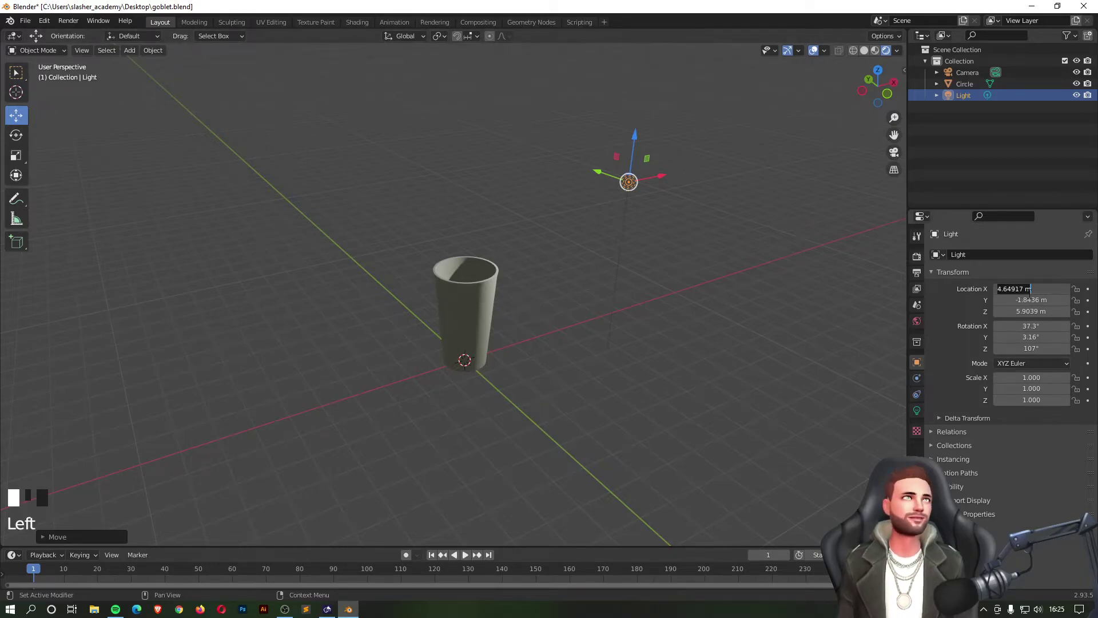
text(0)
key(Return)
middle_drag(662, 247, 438, 215)
drag(433, 193, 324, 195)
middle_drag(329, 344, 477, 318)
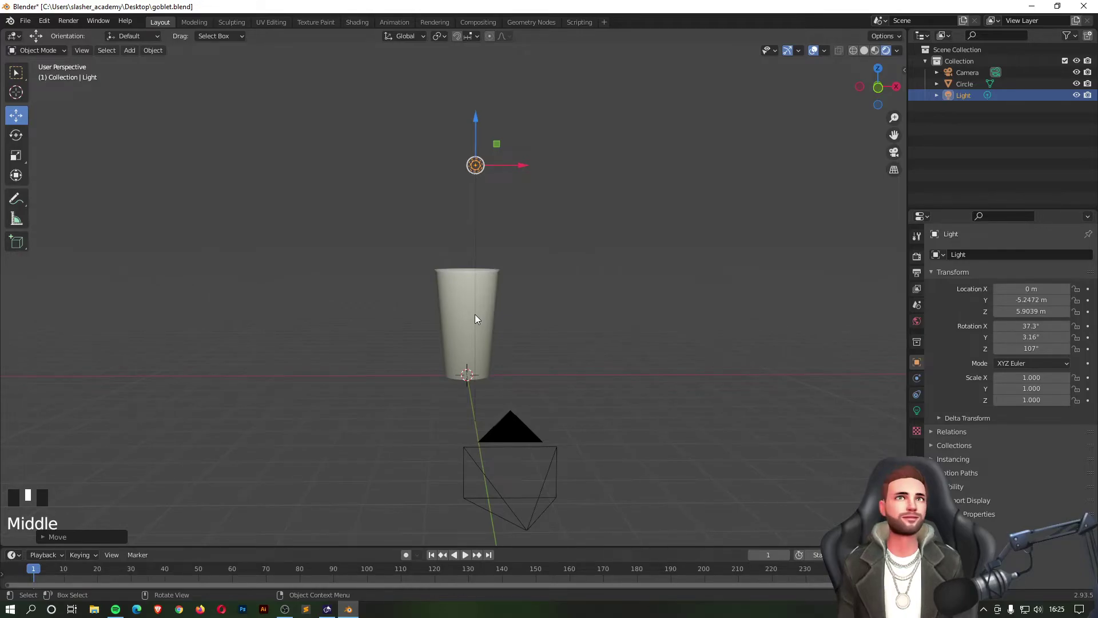
Step: Render the cup with the repositioned light and close the render
key(F12)
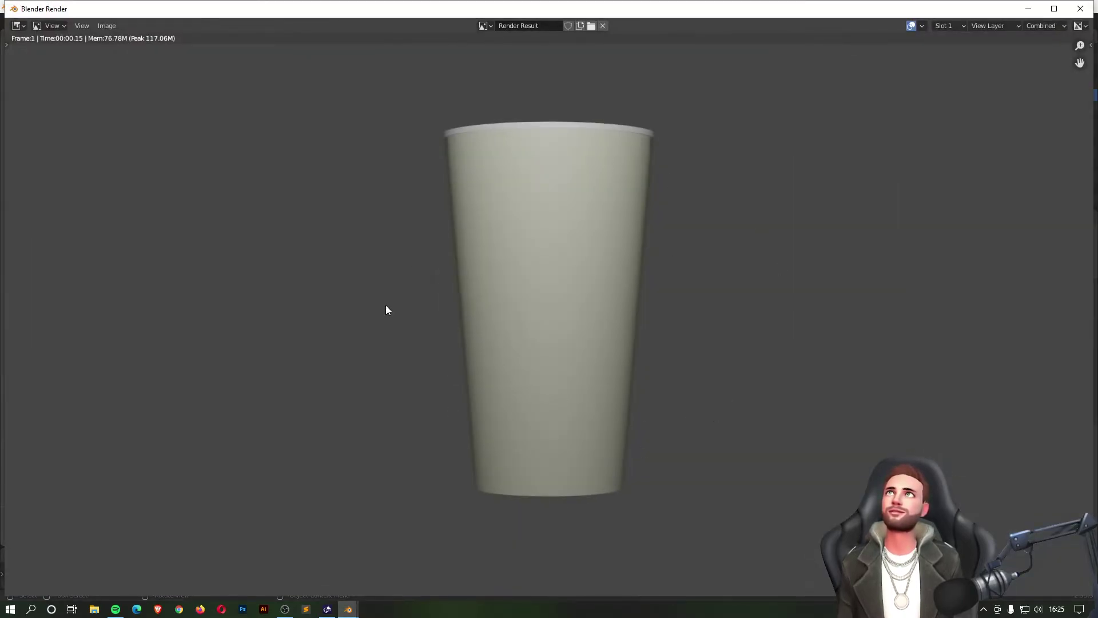
click(1081, 9)
click(580, 257)
click(509, 389)
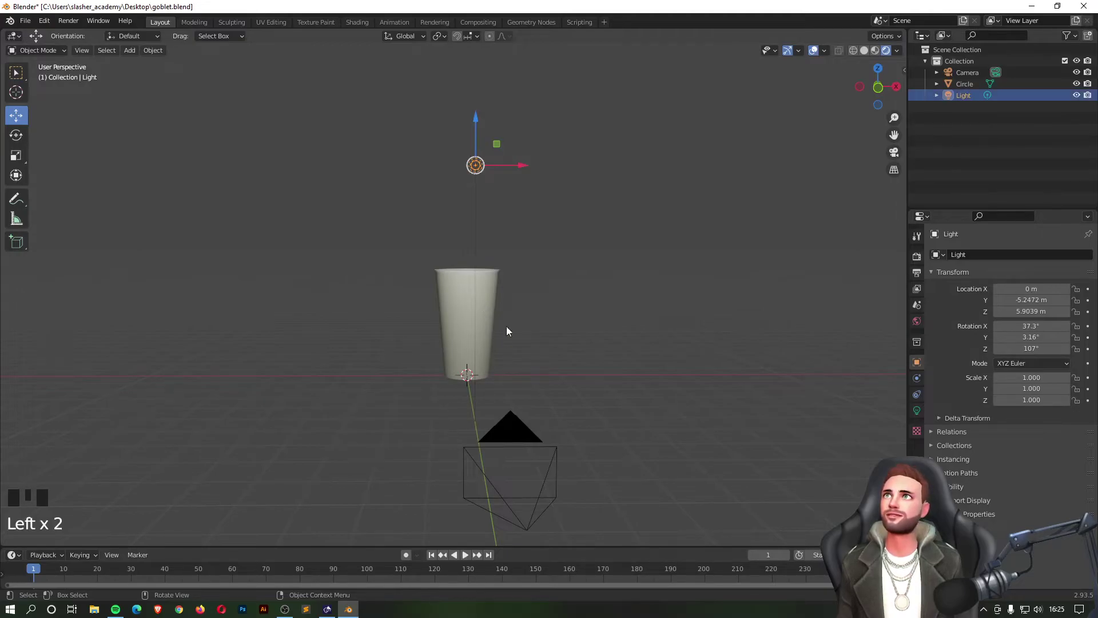
Step: Tilt the cup to about -20.4° on X and 28° on Y, render it and close the render
middle_drag(532, 268, 605, 294)
click(471, 287)
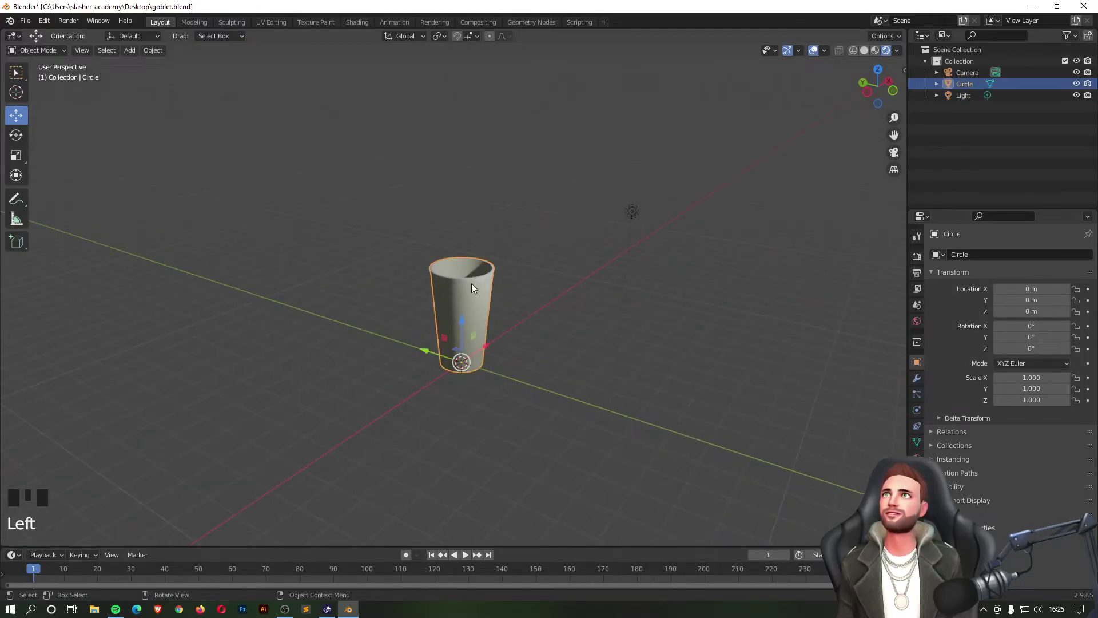
click(16, 136)
drag(484, 339, 457, 327)
key(F12)
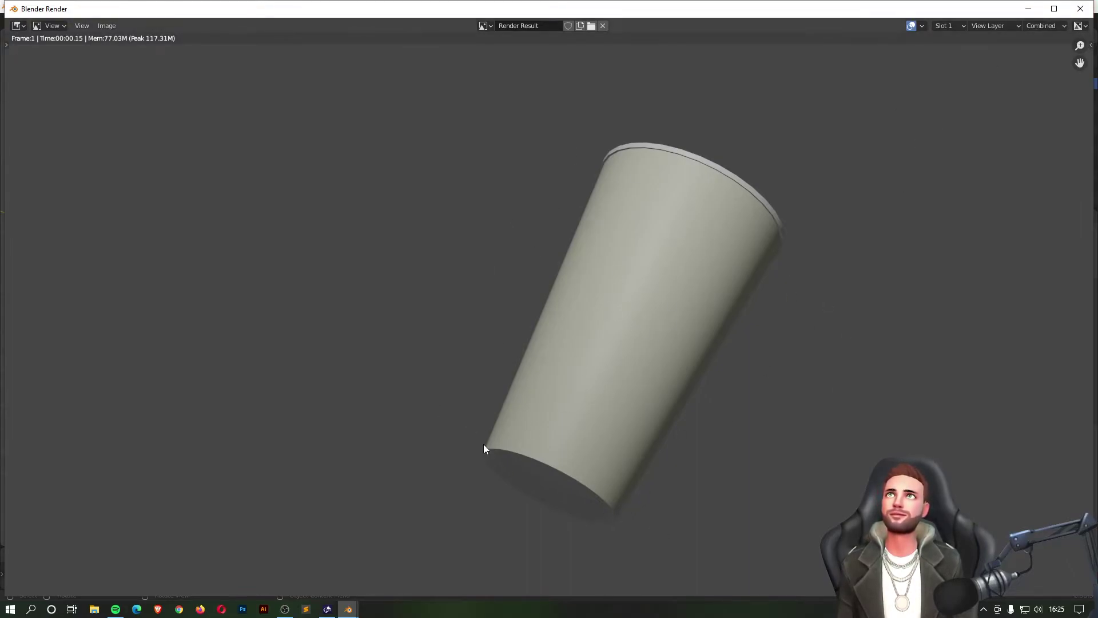
click(1079, 9)
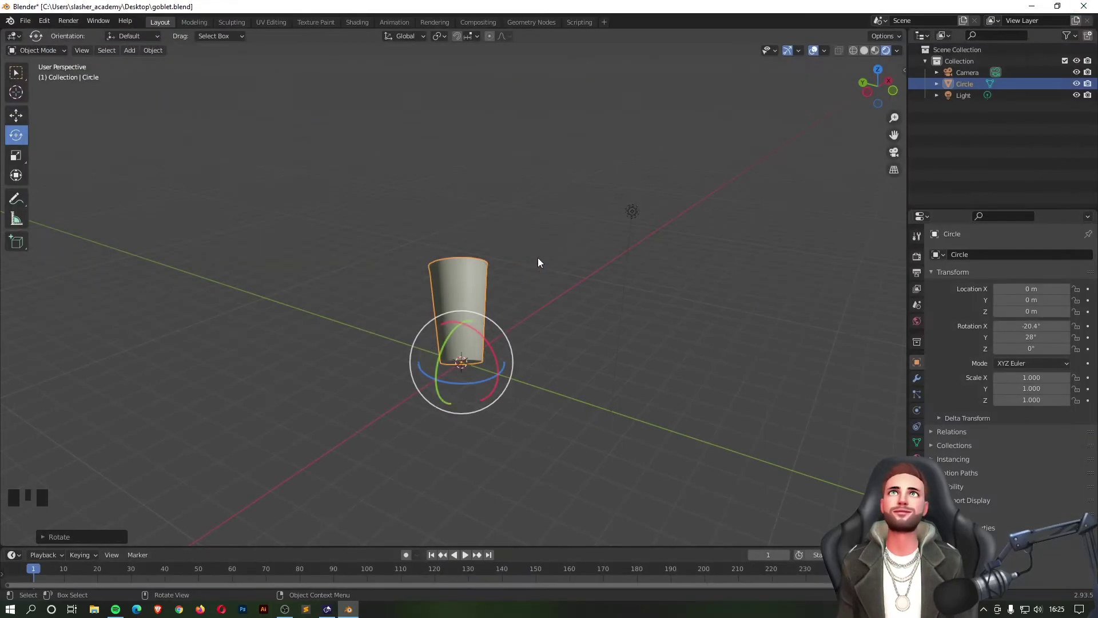
Step: Clear the selection and examine the tilted cup and its light from several sides
click(632, 212)
middle_drag(725, 388, 691, 353)
triple_click(690, 352)
middle_drag(596, 276, 662, 290)
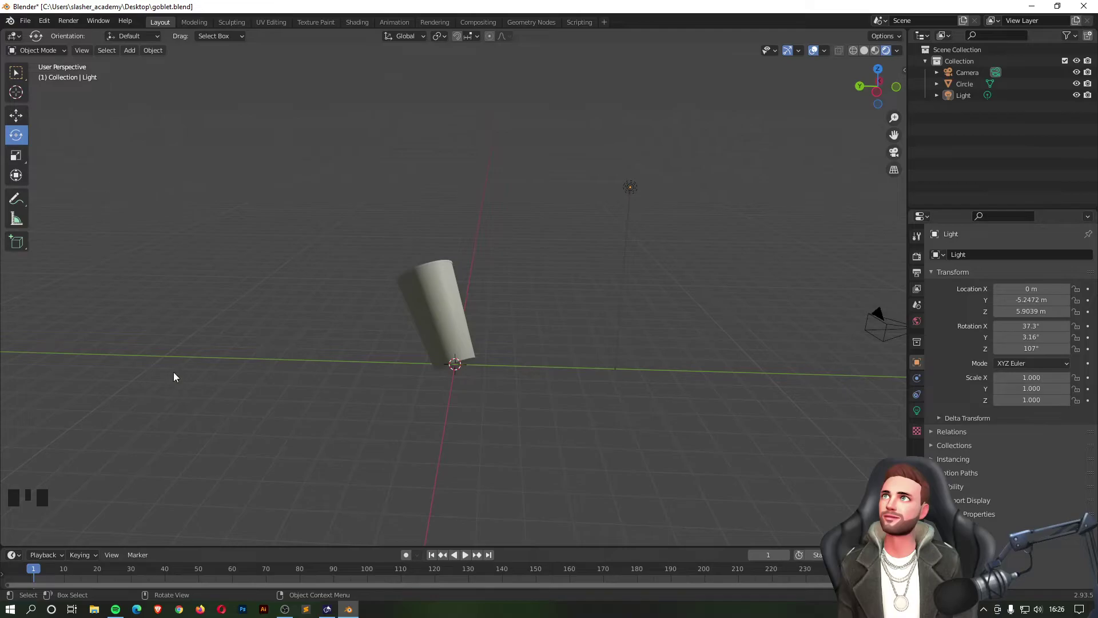
middle_drag(444, 339, 504, 404)
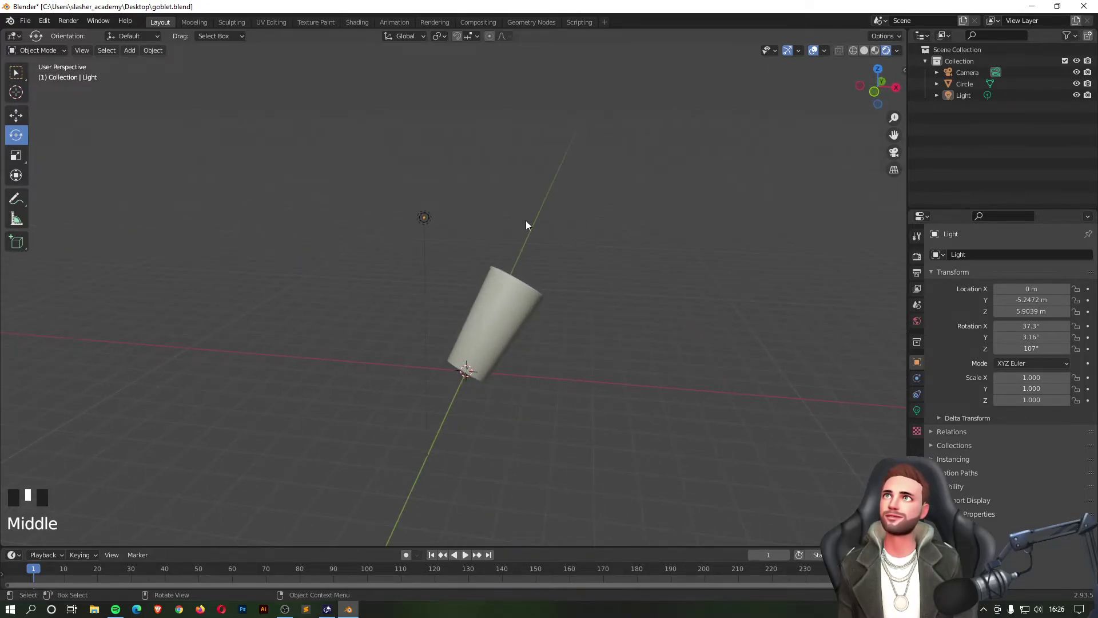
middle_drag(639, 341, 677, 345)
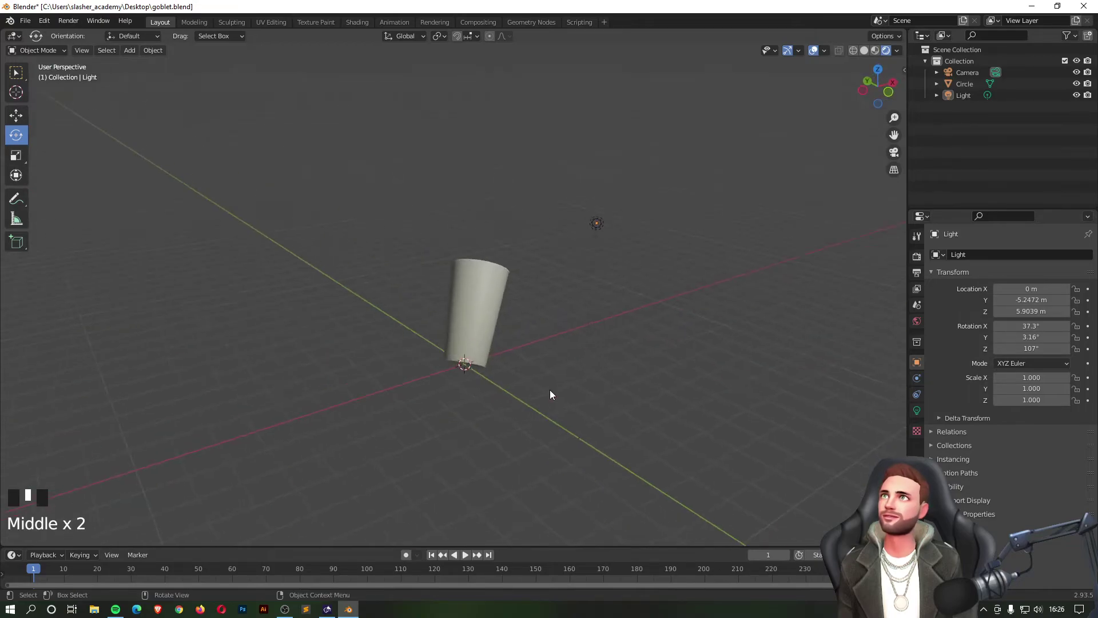
Step: Add a mesh plane at the origin under the cup and scale it to about -11.26 on all axes as a floor
middle_drag(549, 355, 622, 351)
click(477, 391)
middle_click(578, 407)
middle_drag(578, 404, 514, 409)
key(shift)
key(shift+a)
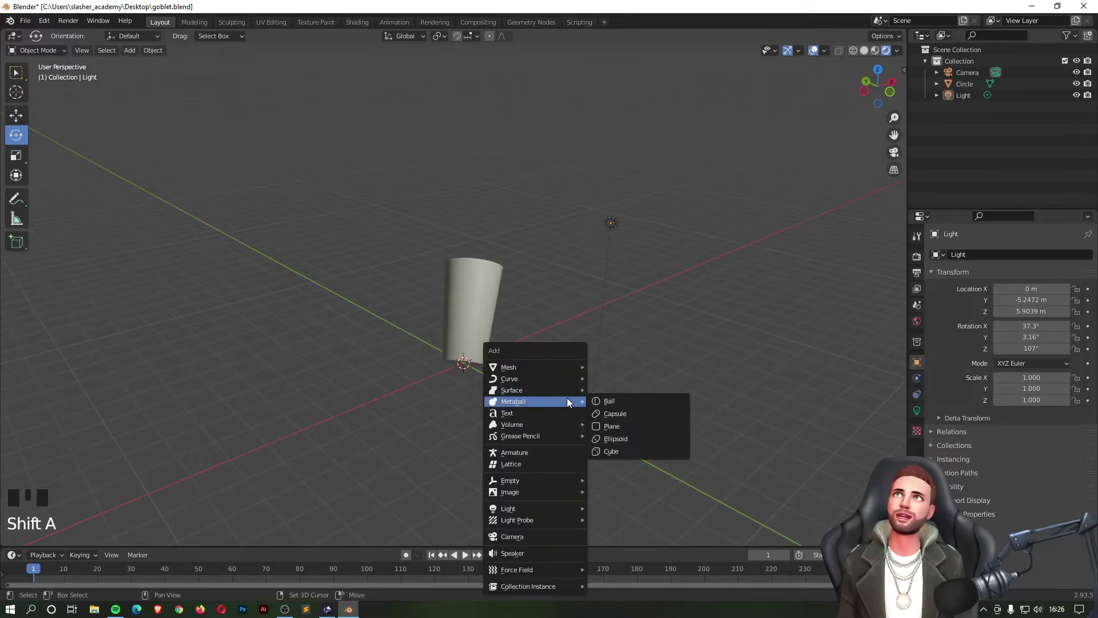
mouse_move(556, 368)
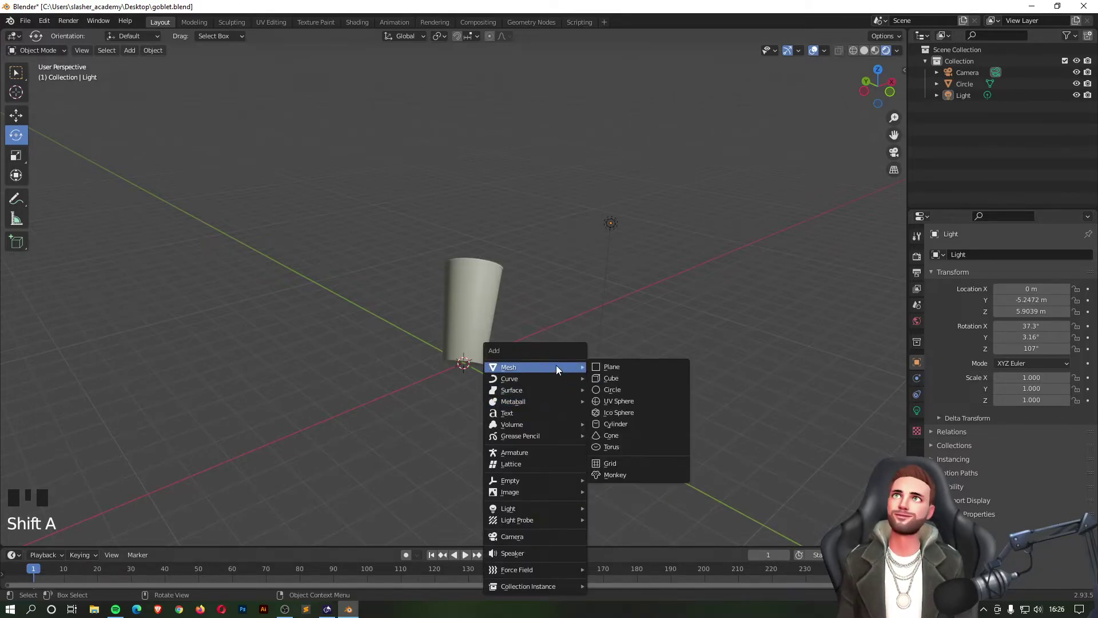
click(625, 367)
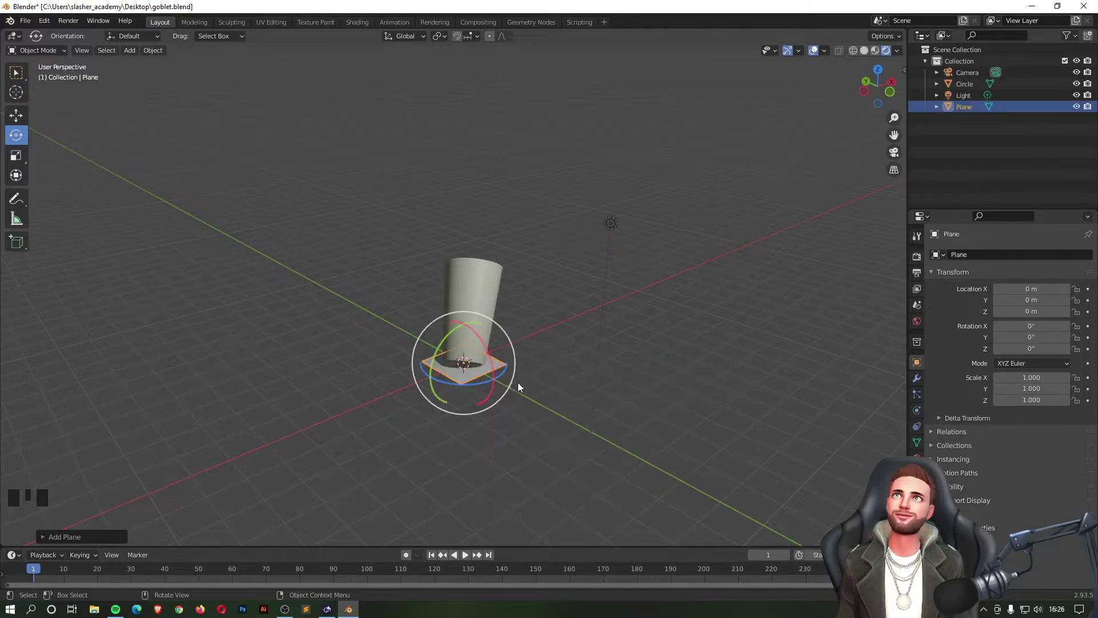
key(s)
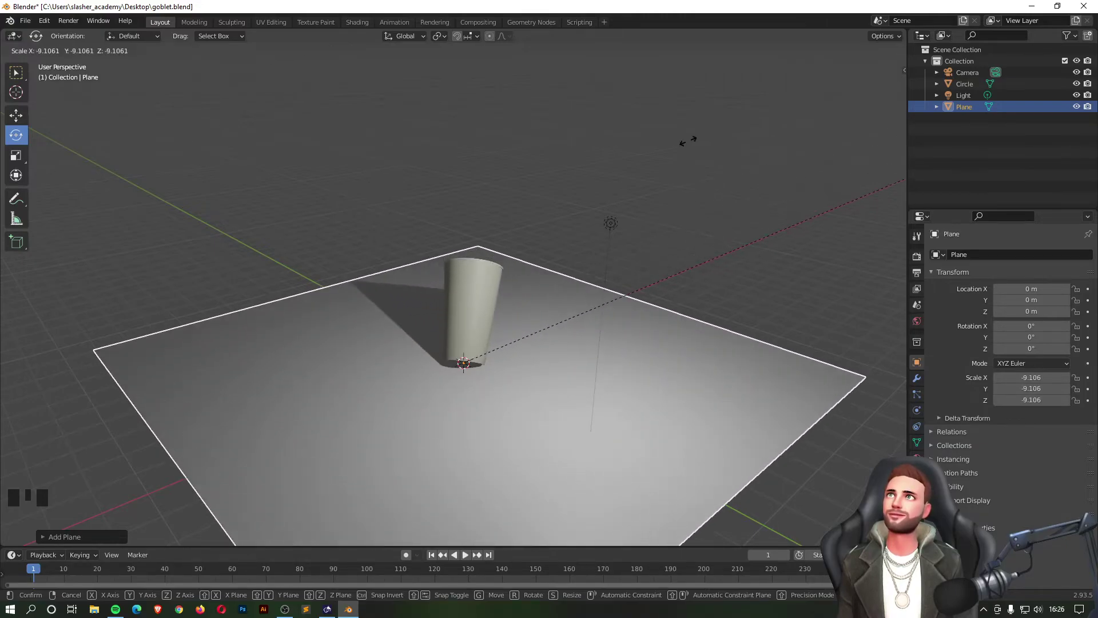
click(494, 401)
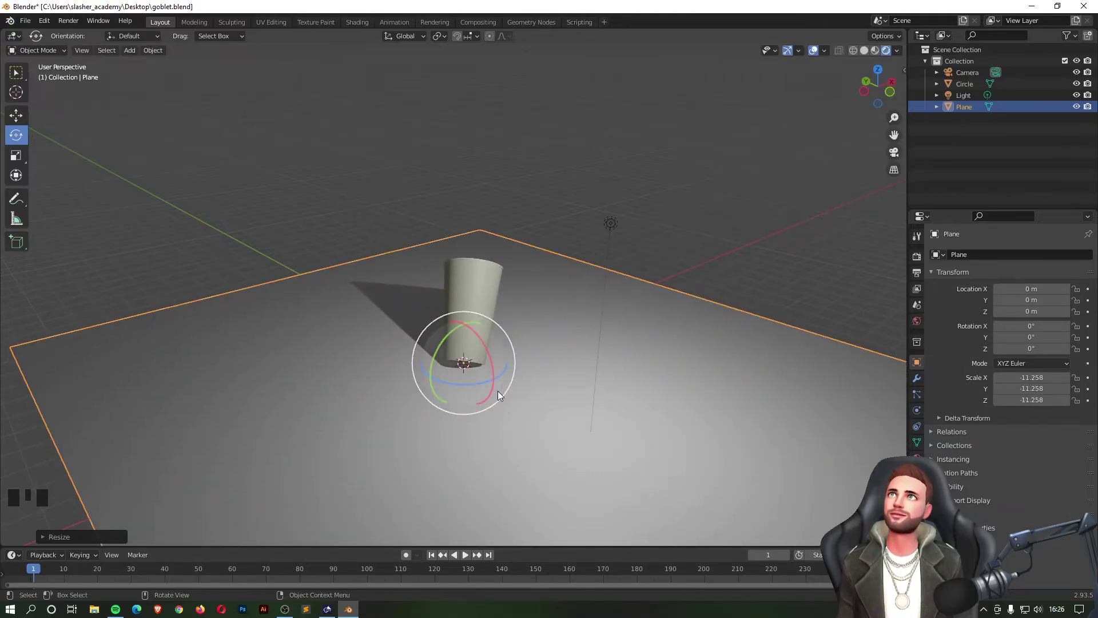
Step: Extrude the plane's edge behind the cup straight up along Z by about 13.5 m to form a back wall
mouse_move(382, 290)
middle_down()
mouse_move(463, 279)
mouse_move(392, 274)
middle_up()
scroll(269, 325, down, 3)
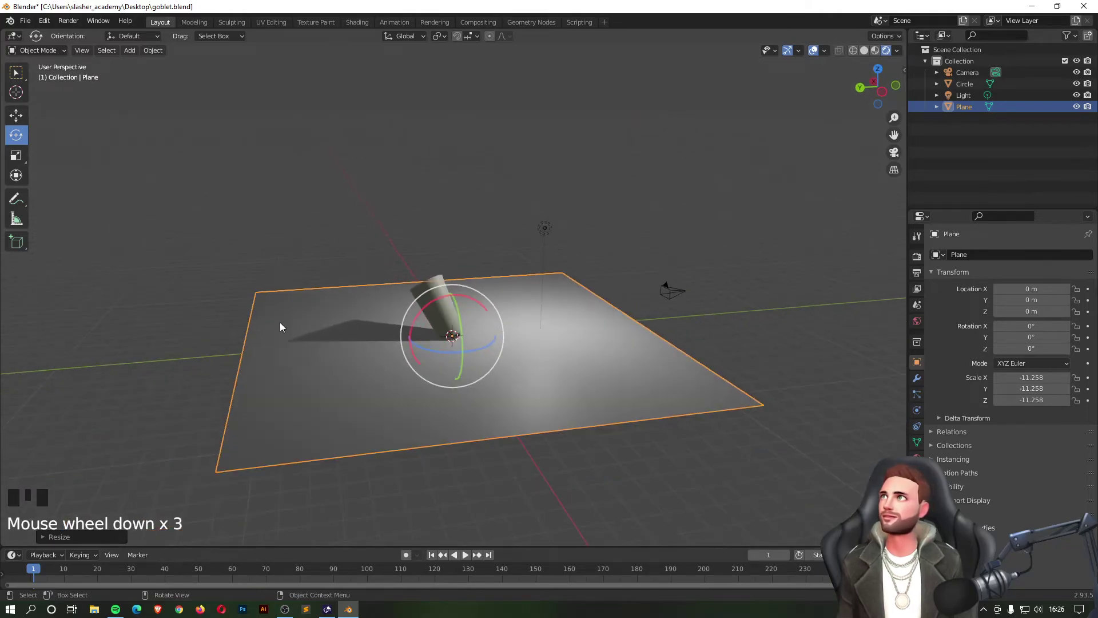
key(Tab)
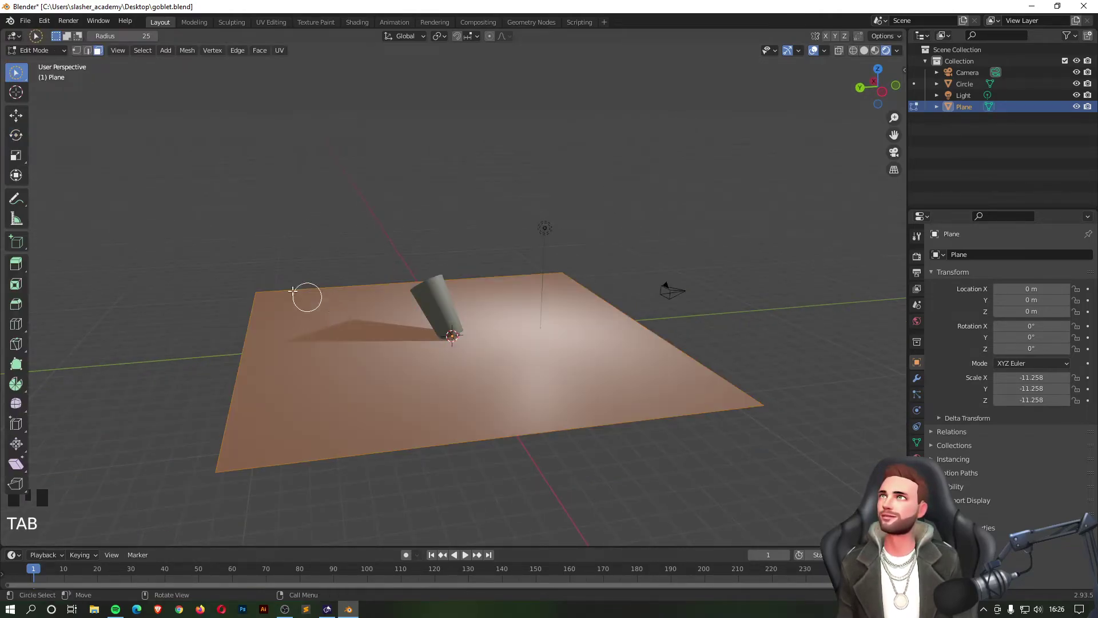
click(87, 50)
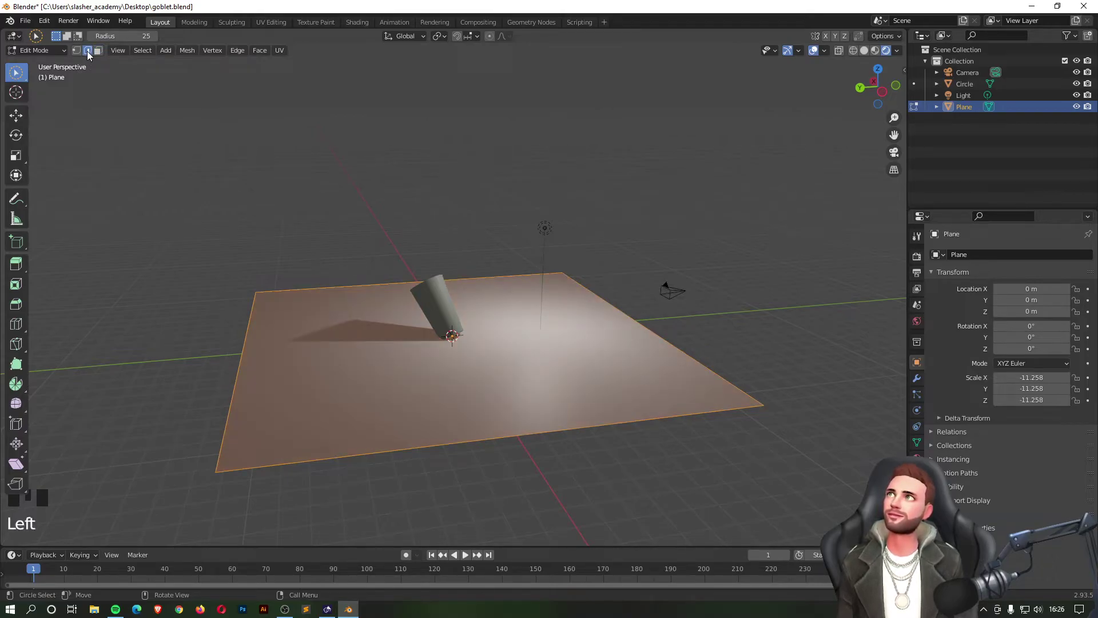
click(243, 379)
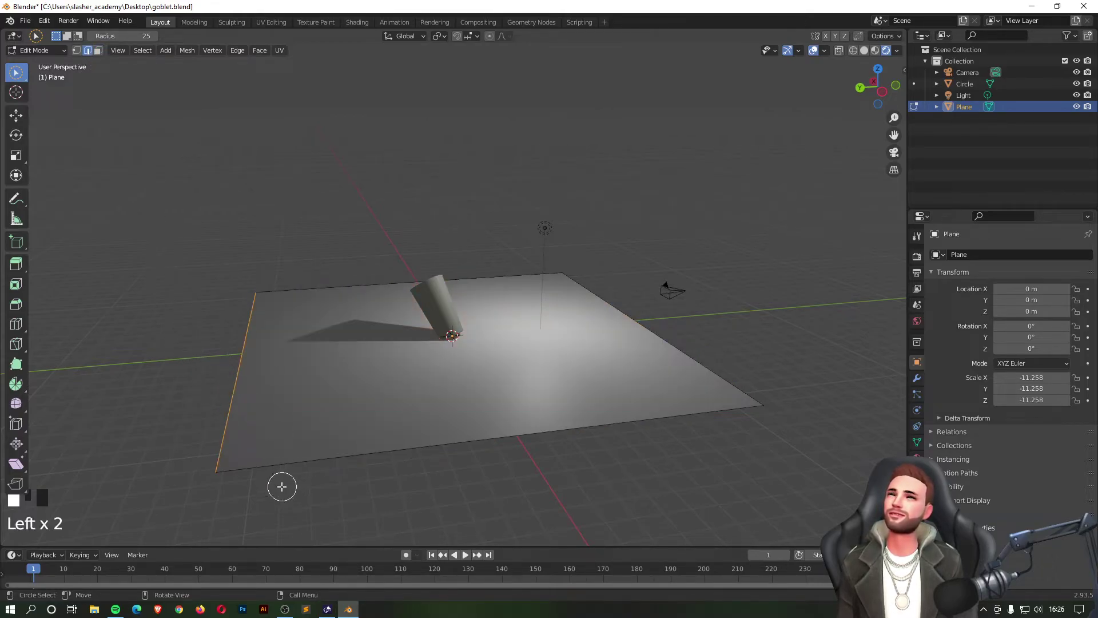
middle_drag(426, 343, 461, 424)
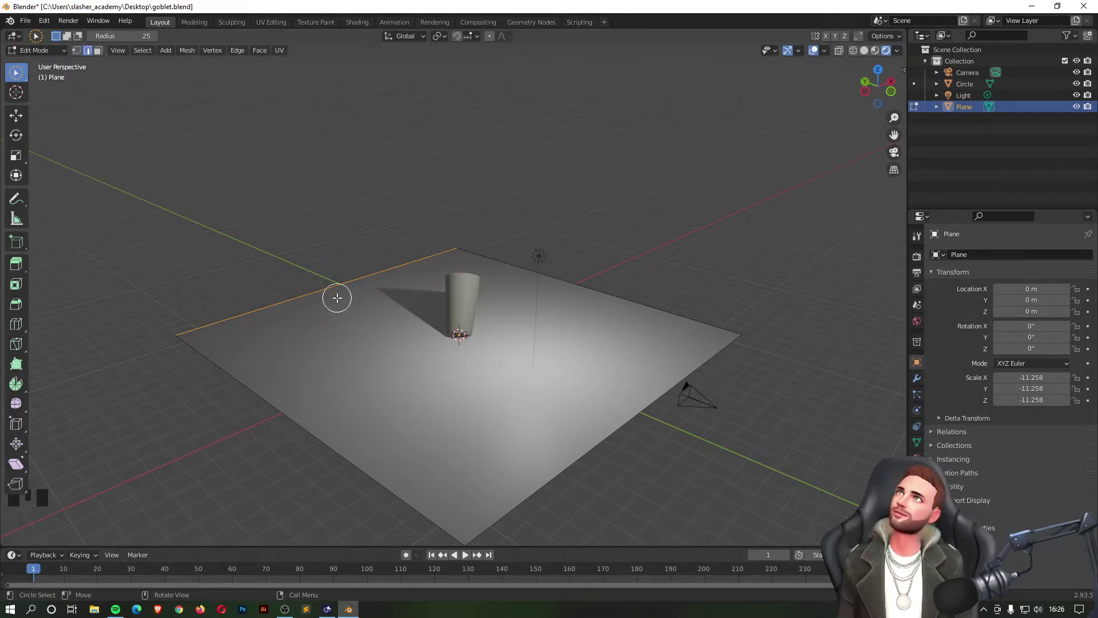
key(e)
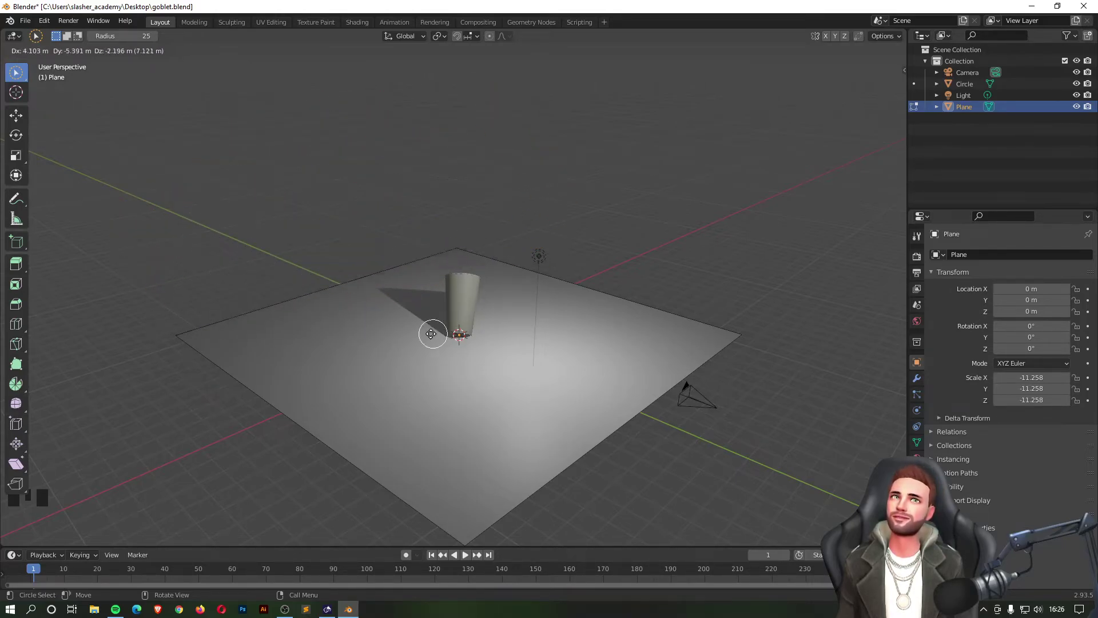
key(z)
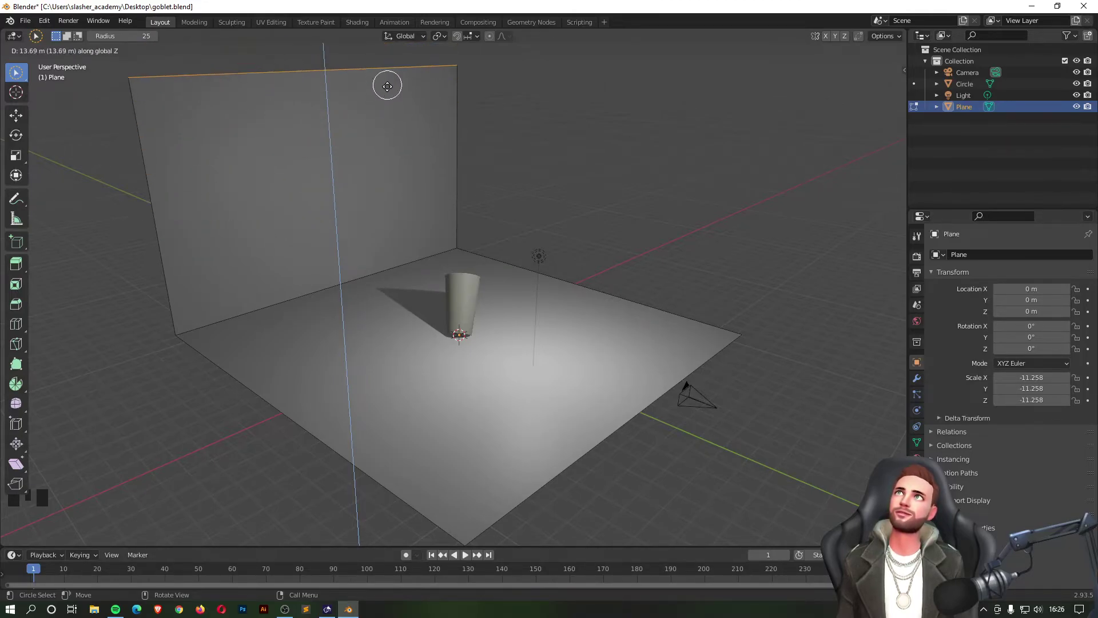
click(387, 89)
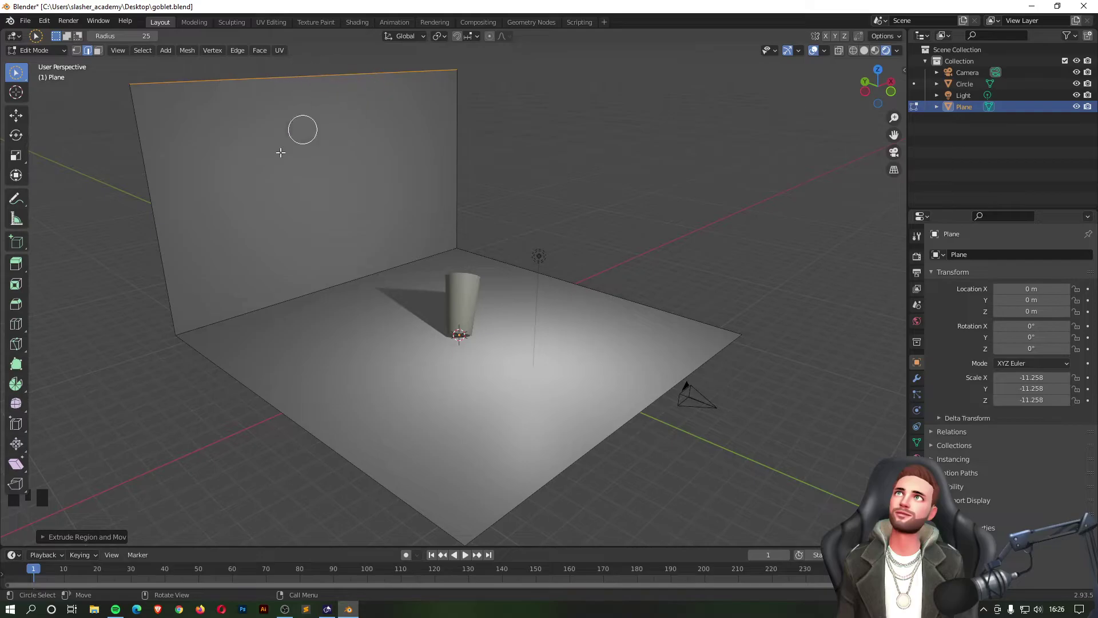
Step: Bevel the edge between the floor and back wall with 17 segments to form a wide, smoothly curved backdrop
mouse_move(382, 334)
middle_down()
mouse_move(407, 303)
mouse_move(480, 287)
mouse_move(422, 305)
mouse_move(393, 346)
middle_up()
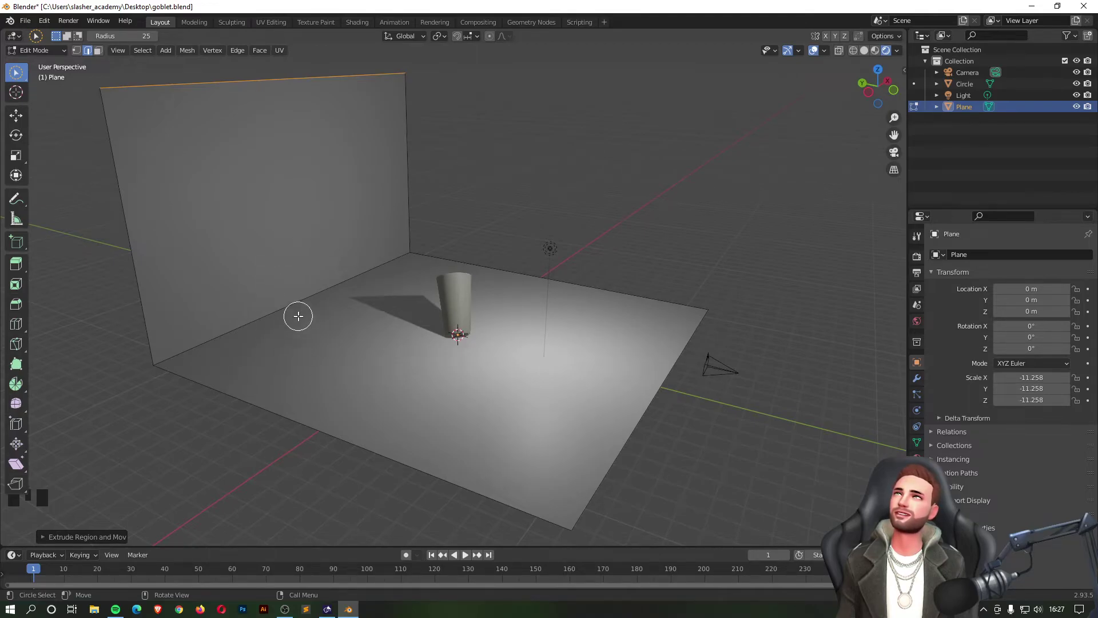
click(289, 302)
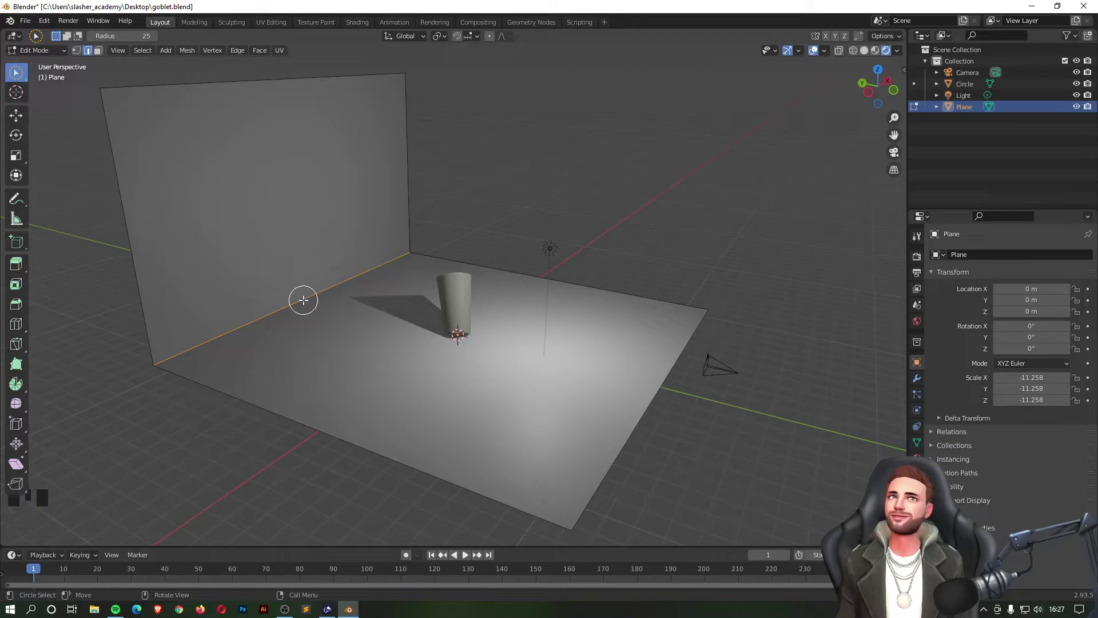
key(ctrl)
key(ctrl+b)
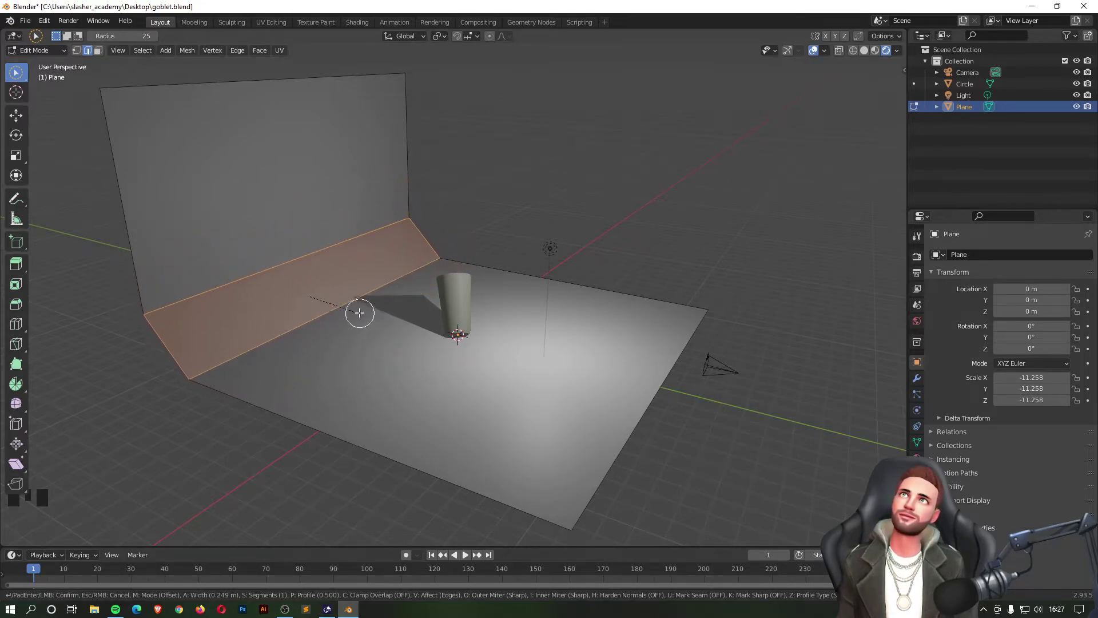
scroll(382, 345, up, 4)
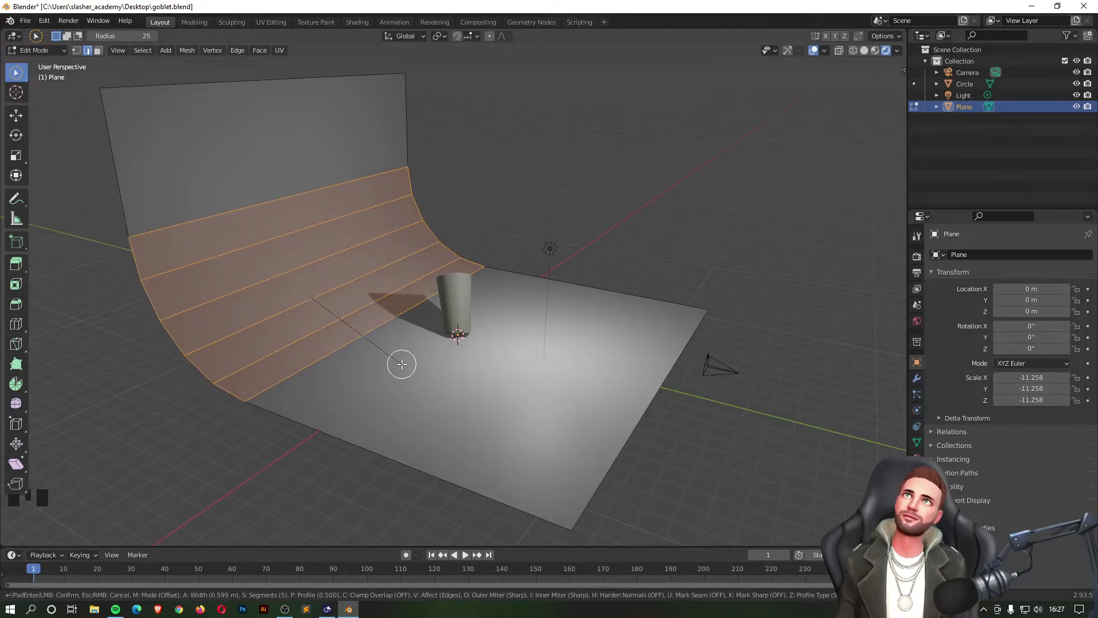
scroll(405, 368, up, 9)
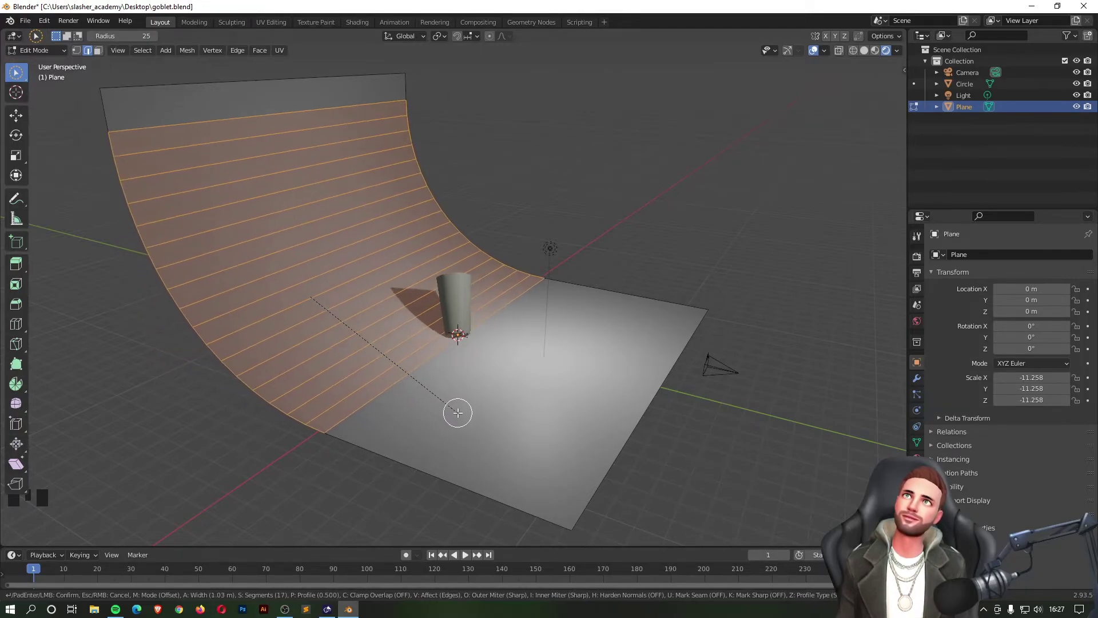
click(422, 381)
Step: In the camera view, raise the cup object to about 0.83 m on Z and set its Y location to about -4.2 m
middle_drag(638, 214, 554, 360)
click(894, 152)
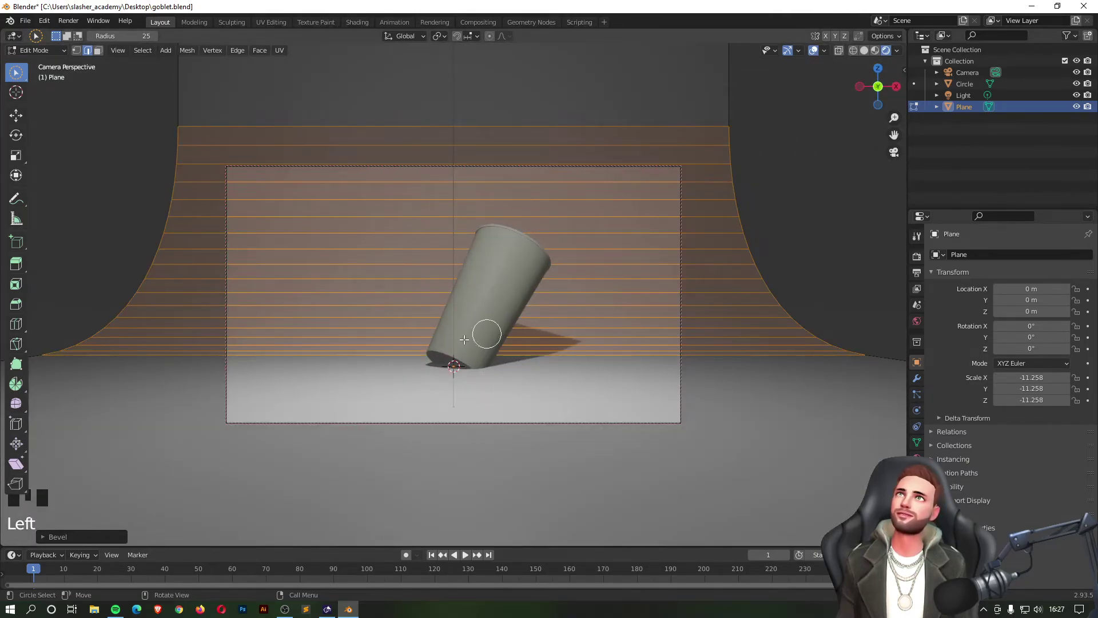
click(16, 115)
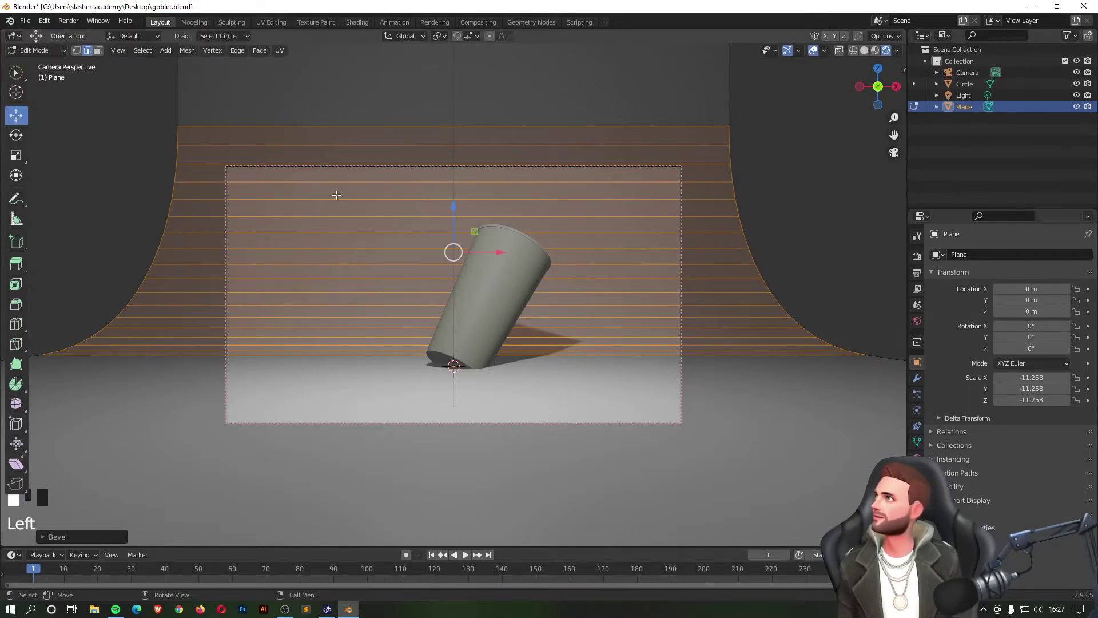
double_click(467, 316)
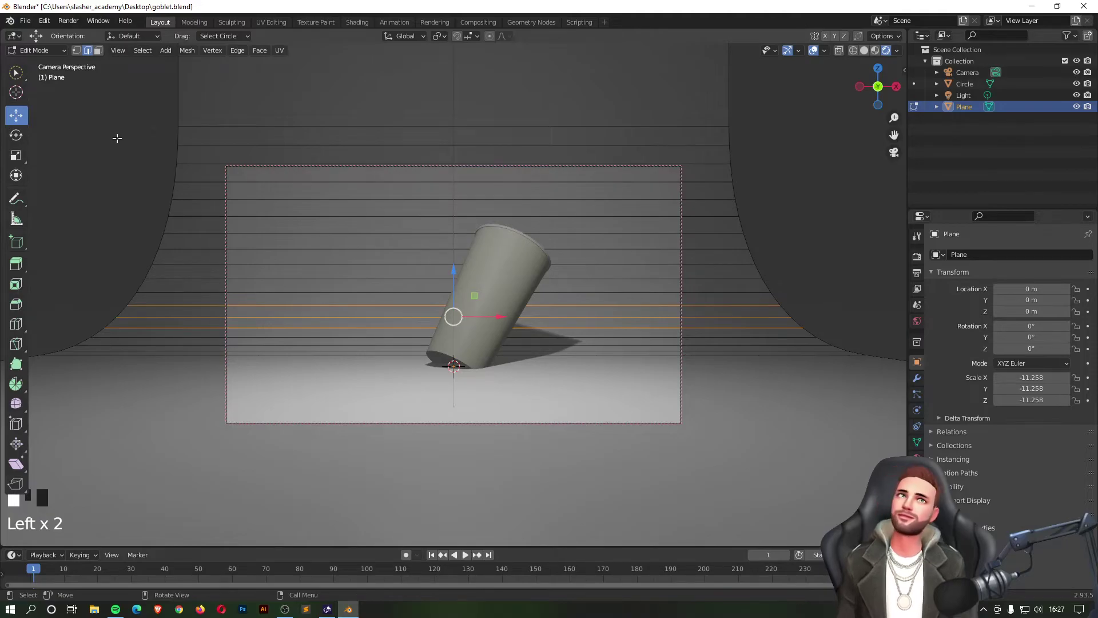
key(Tab)
click(532, 255)
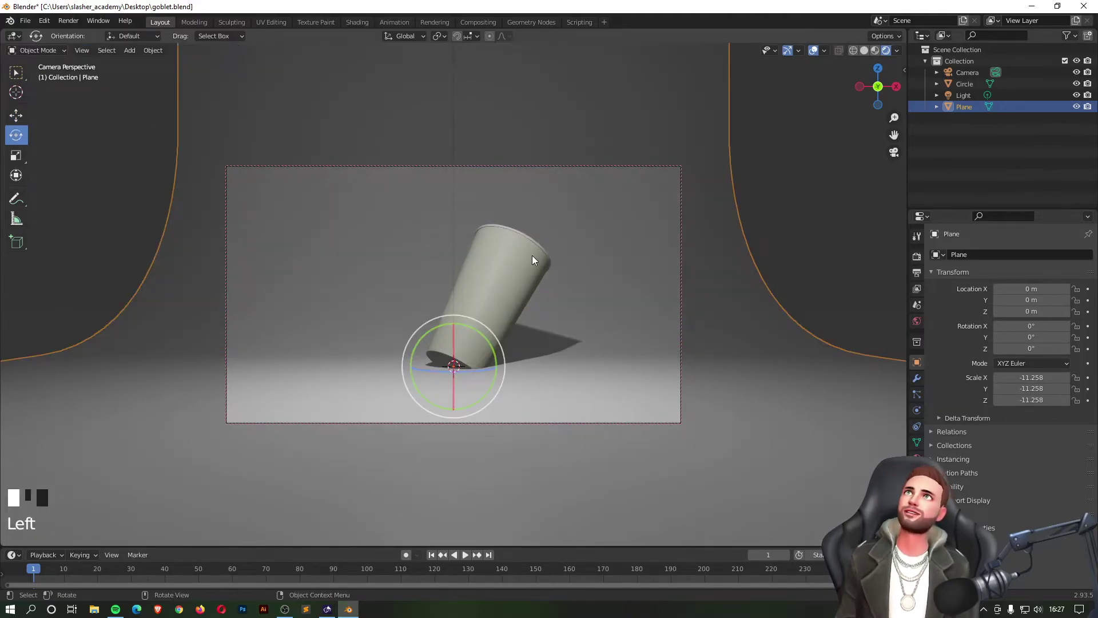
click(18, 113)
drag(452, 315, 479, 309)
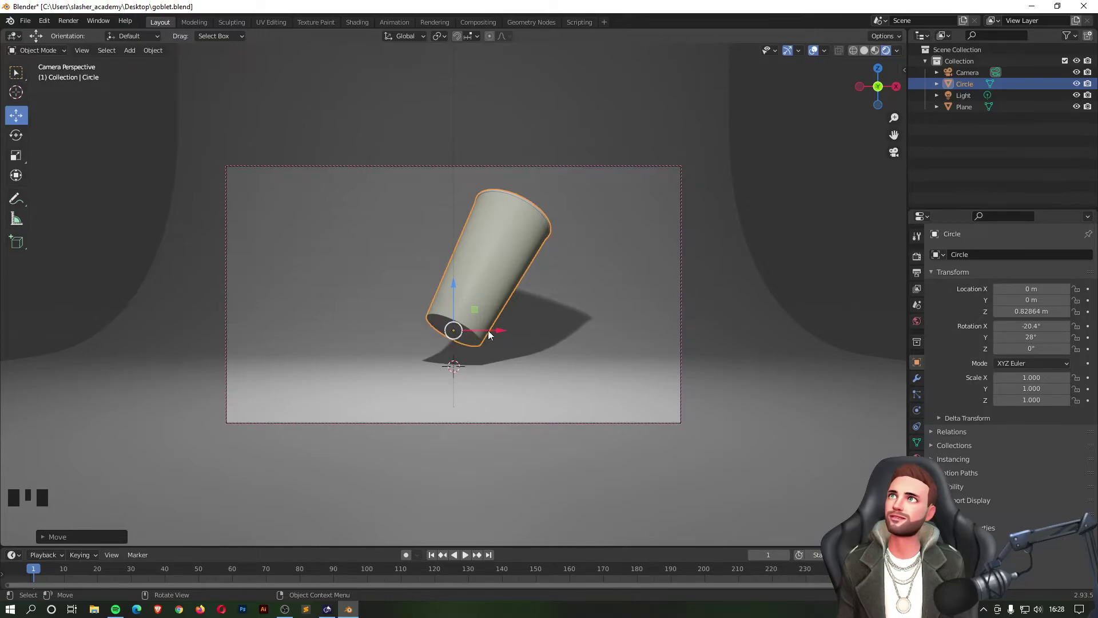
drag(1039, 300, 965, 300)
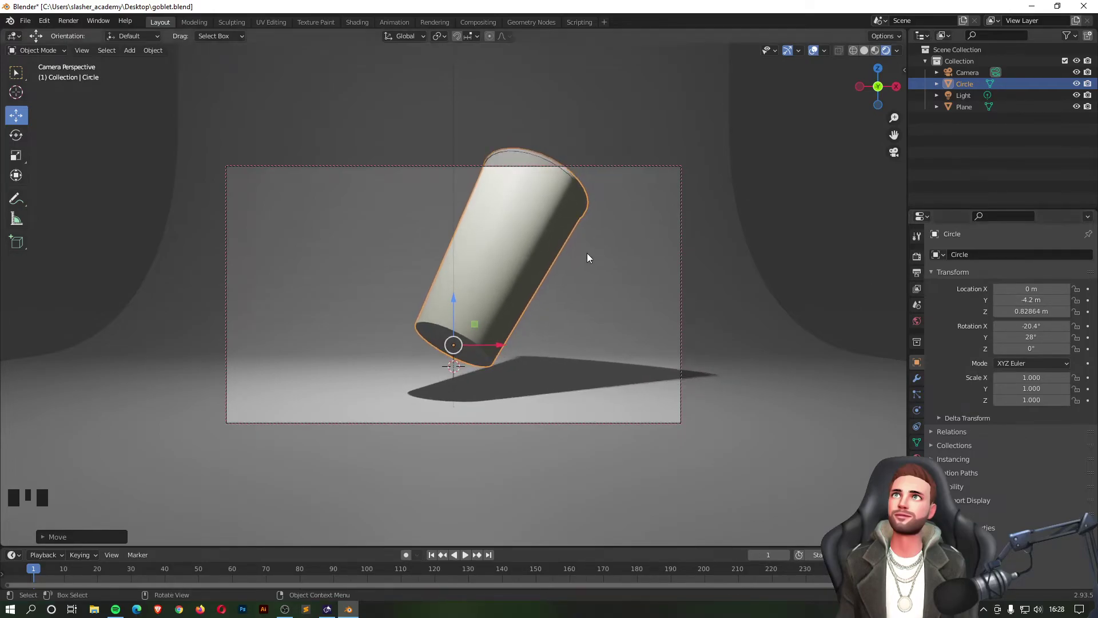
Step: Scale the cup to about 0.782 and move it to about -0.58 m on X and 0.72 m on Z
key(s)
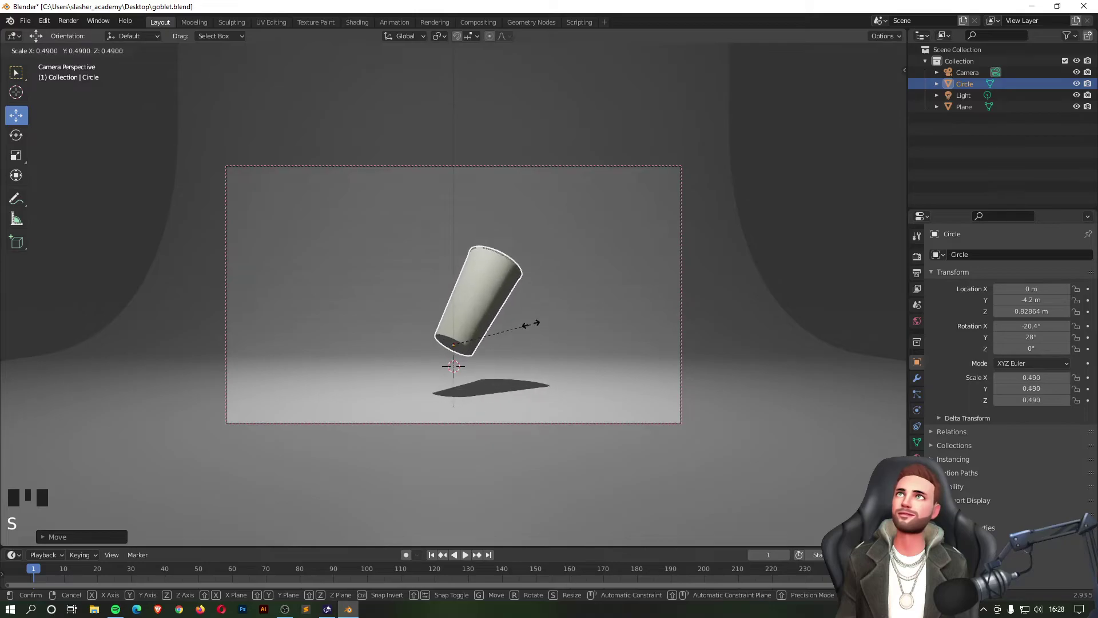
click(570, 302)
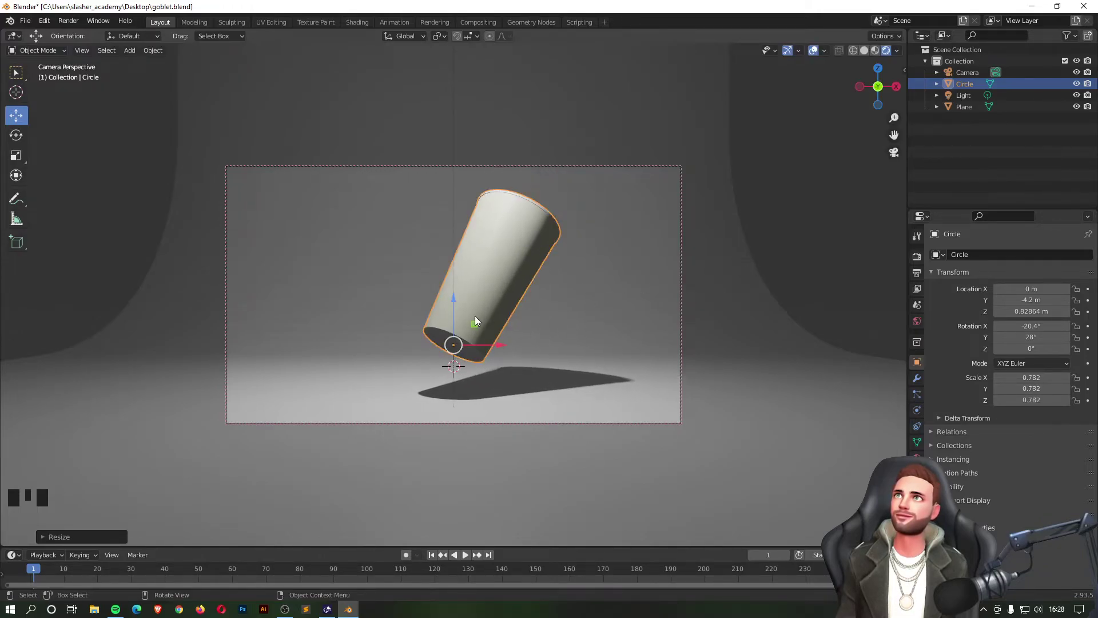
drag(475, 323, 439, 336)
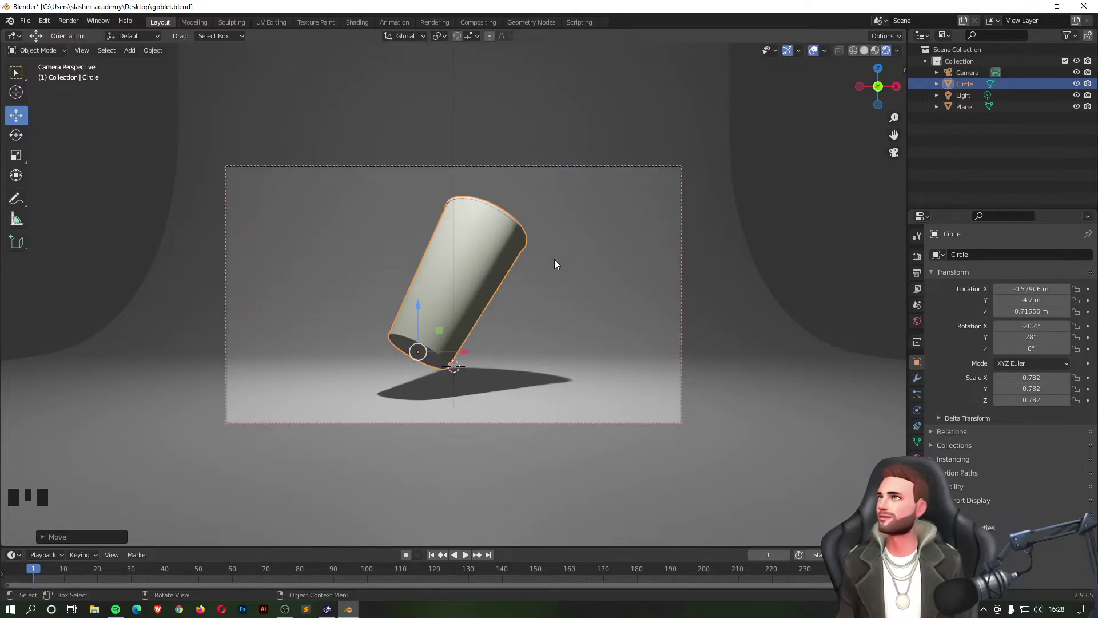
Step: Select the backdrop plane outside the camera view and check its material slots and the existing materials available to it
click(643, 252)
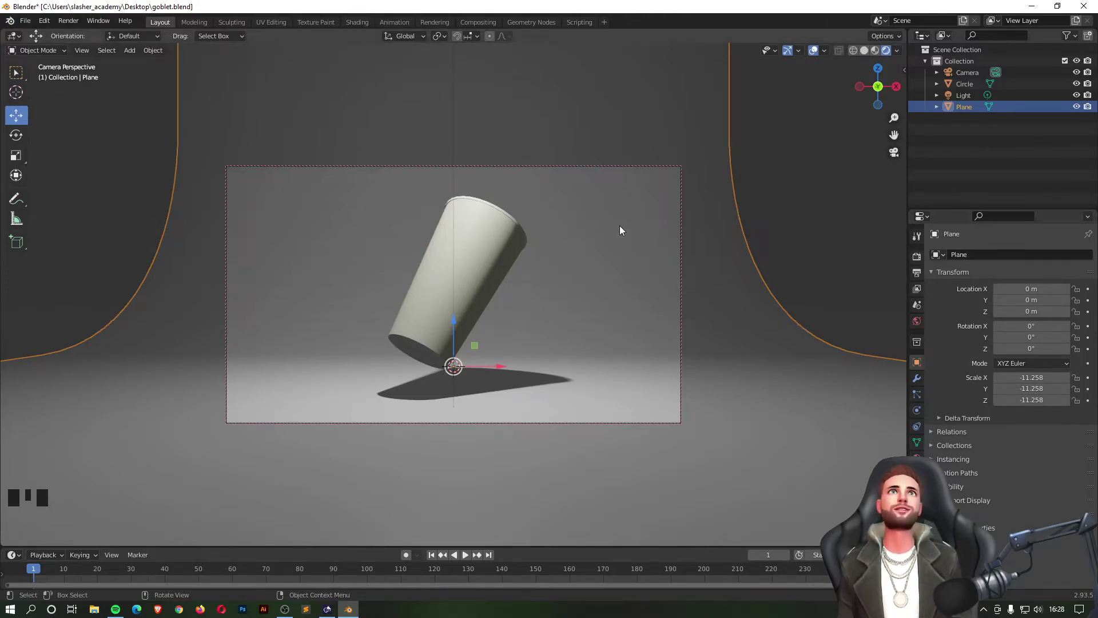
click(894, 152)
middle_drag(503, 182, 552, 190)
click(662, 167)
click(433, 156)
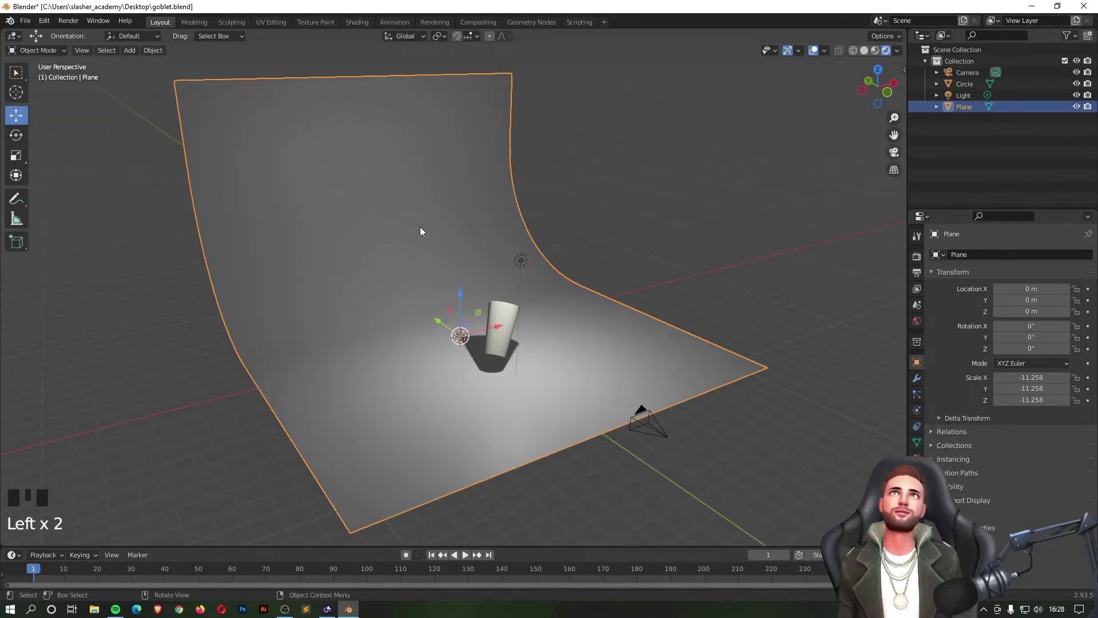
scroll(595, 325, up, 2)
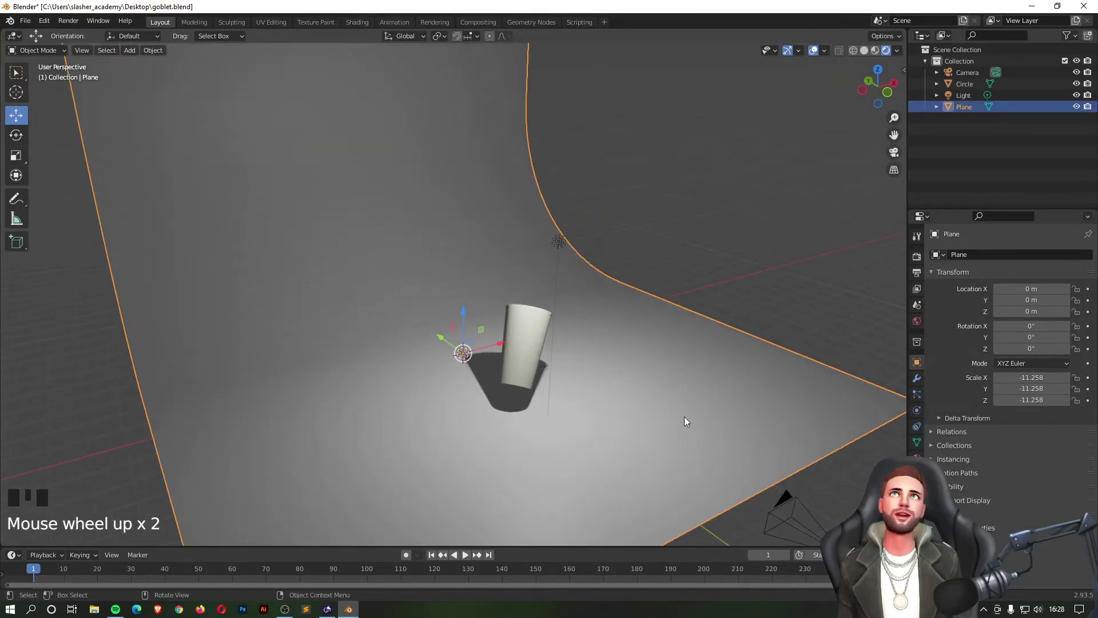
click(916, 457)
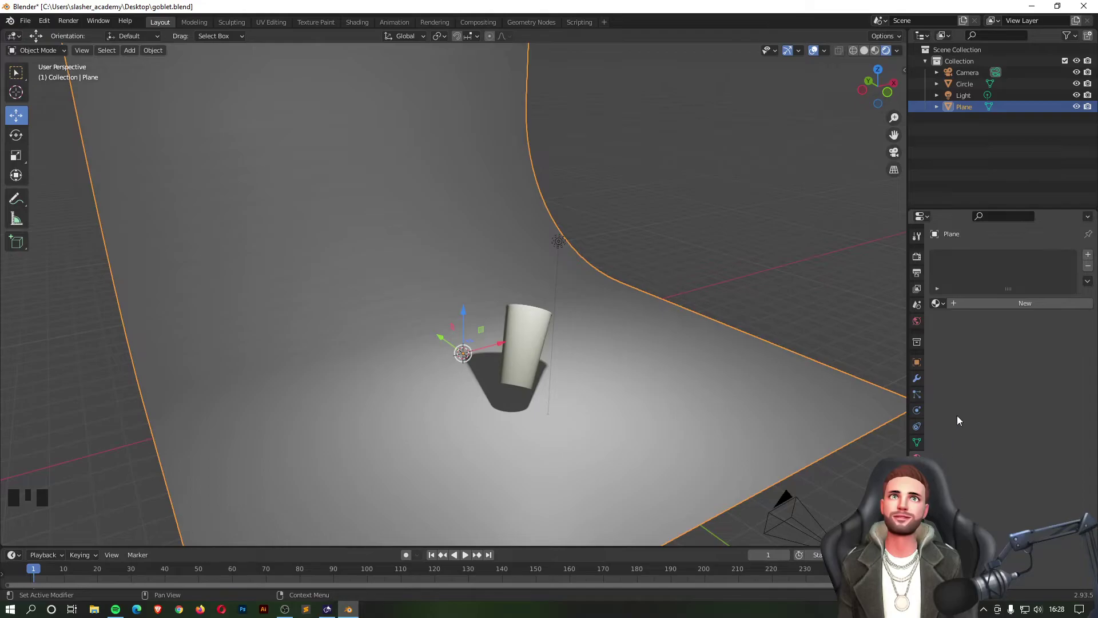
click(938, 304)
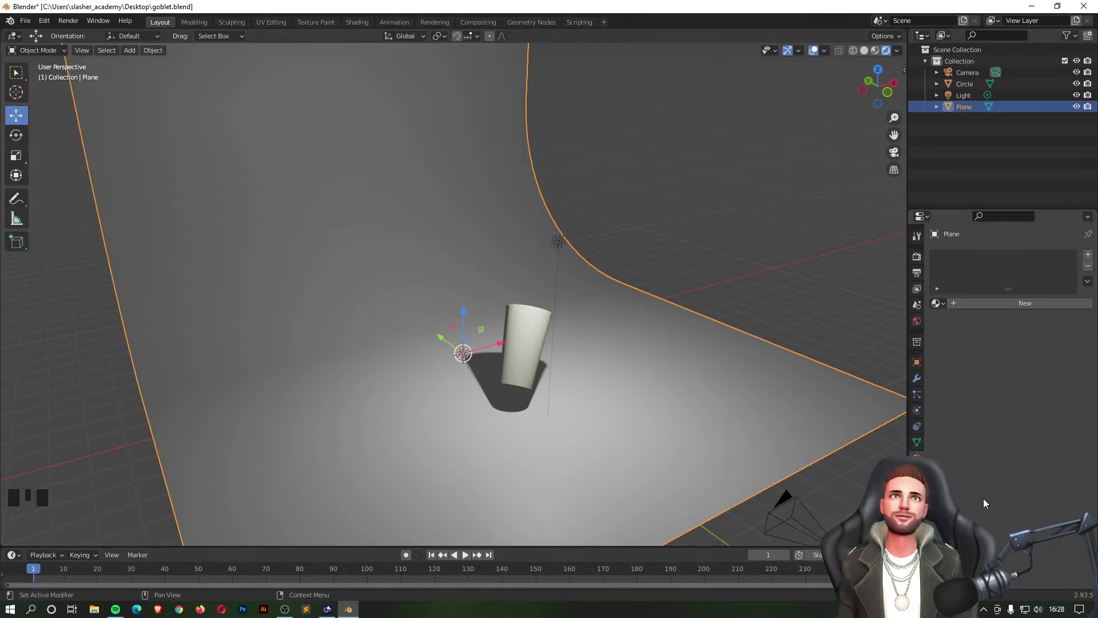
Step: Rename the cup's first material, Material.001, as goblet
click(532, 343)
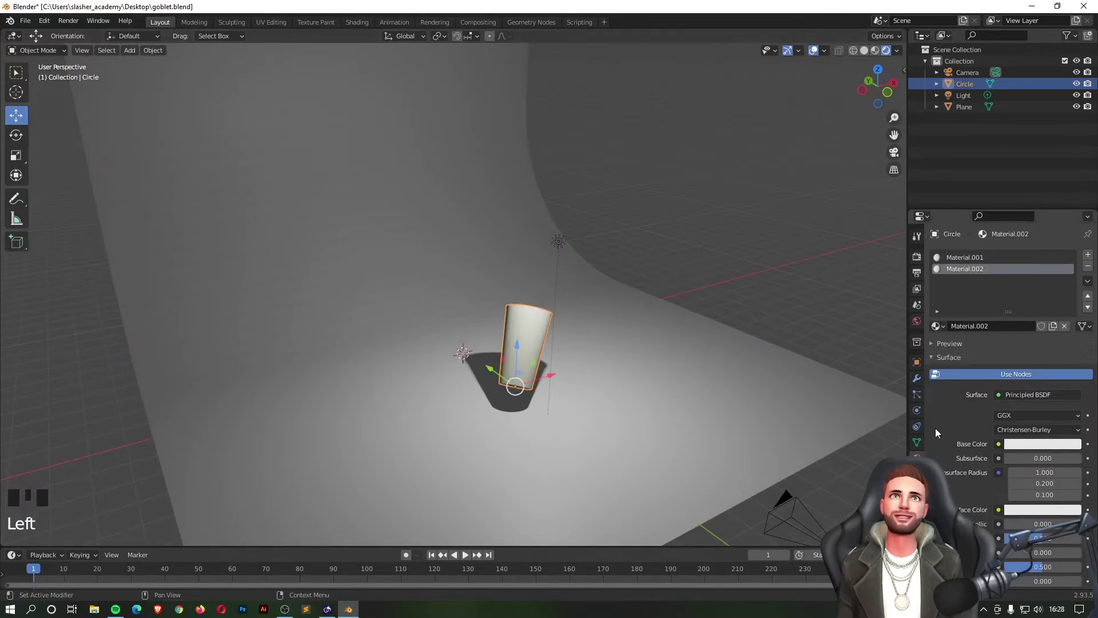
click(960, 414)
click(966, 257)
double_click(967, 256)
text(g)
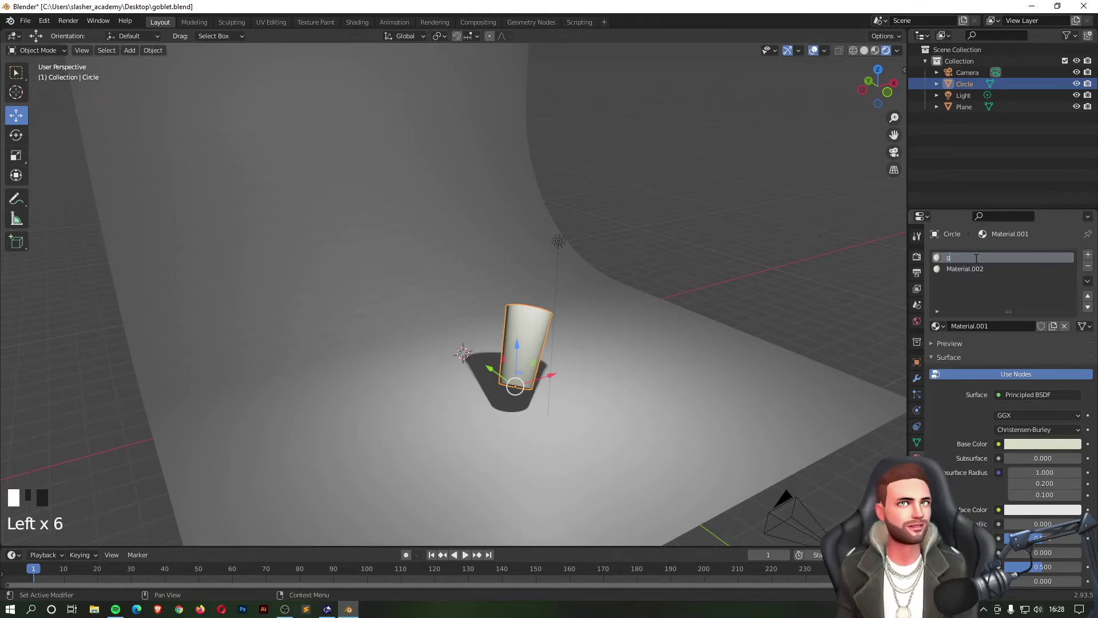
text(oblet)
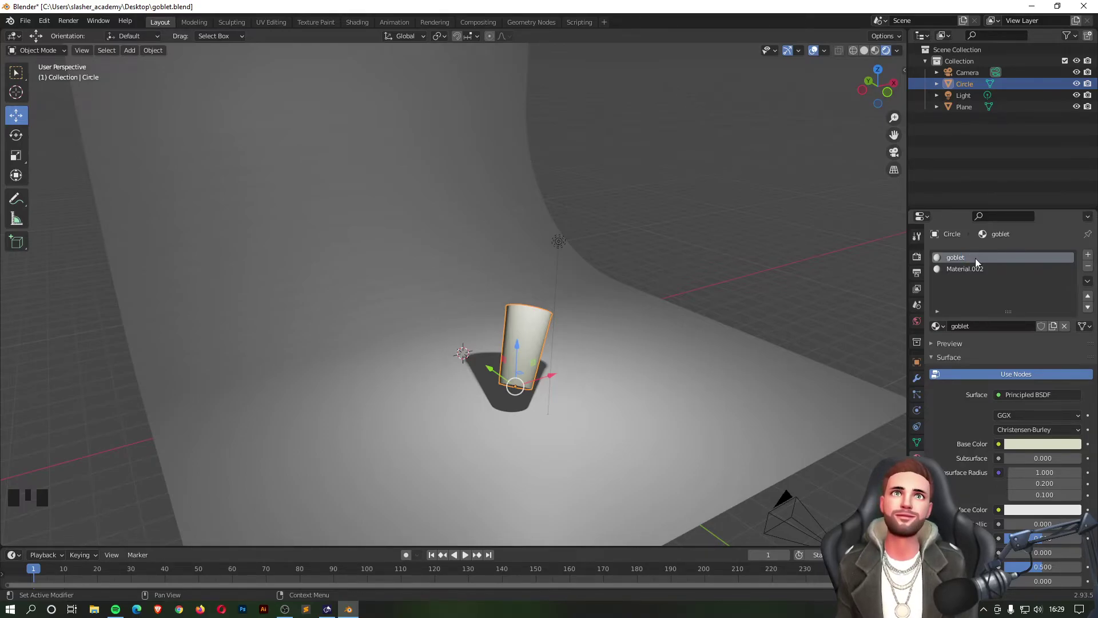
Step: Rename the cup's second material, Material.002, as hightlight_goblet
click(957, 269)
double_click(956, 269)
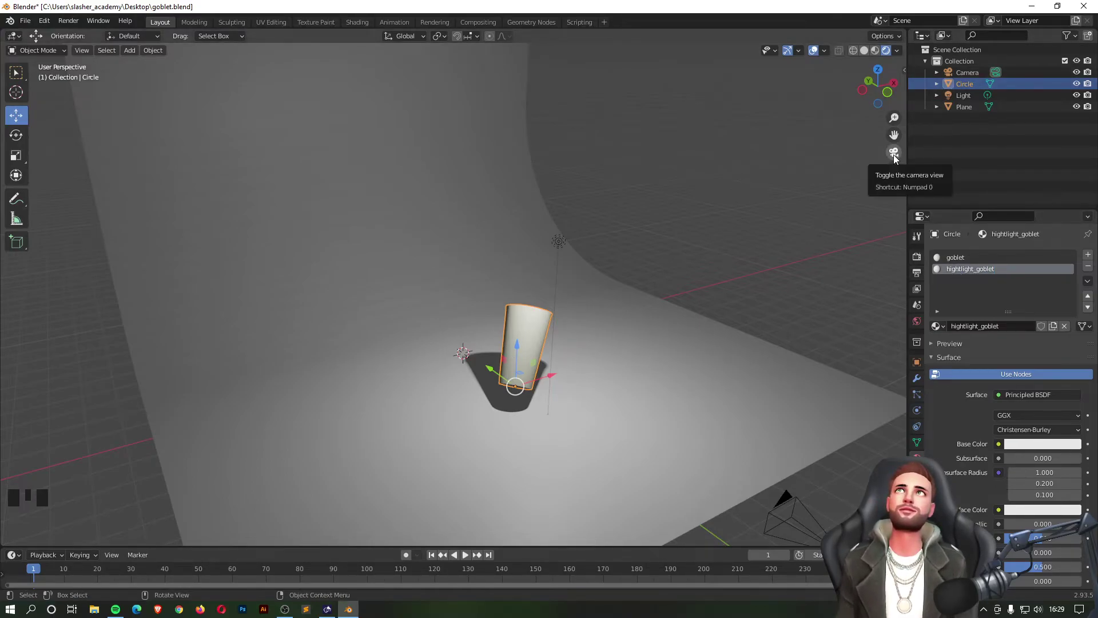
Step: Give the backdrop plane a new material with a blue base color and check it through the camera
click(483, 189)
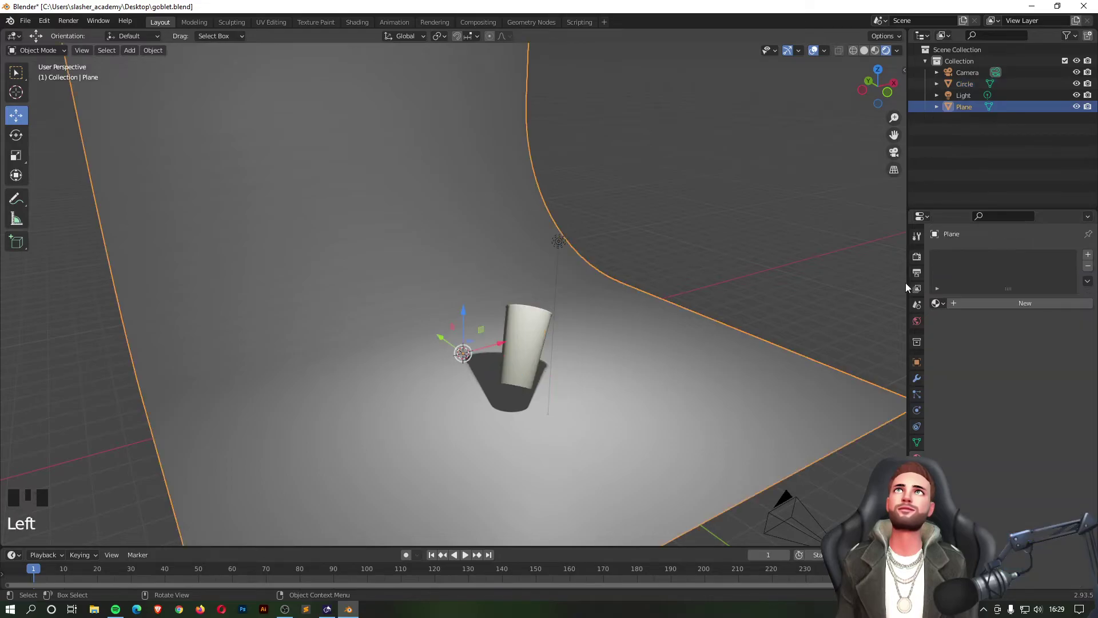
click(1088, 256)
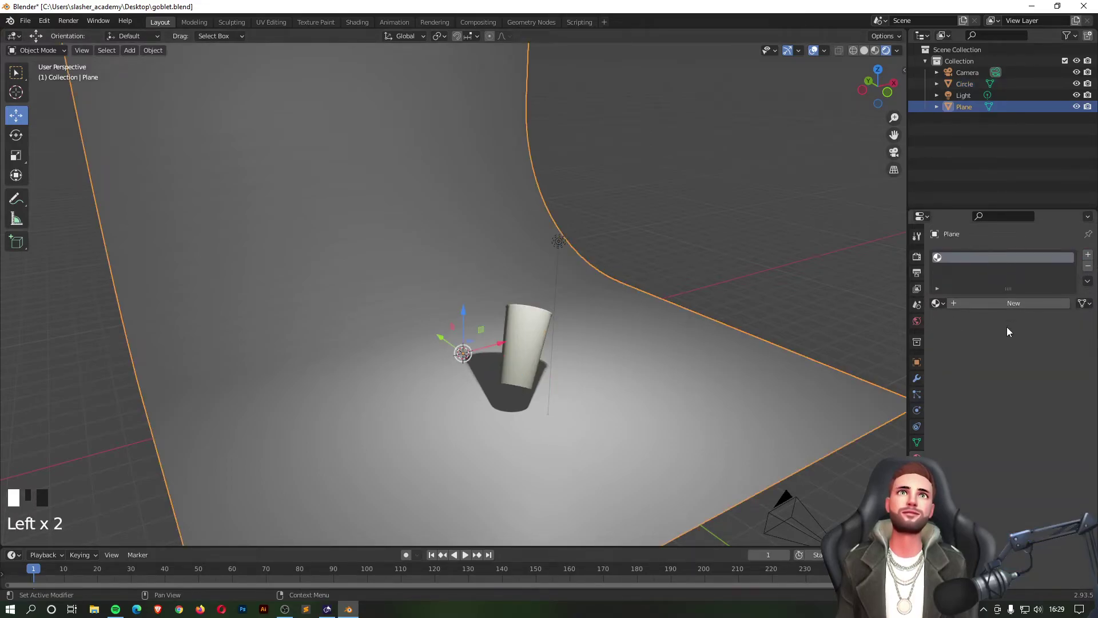
click(998, 303)
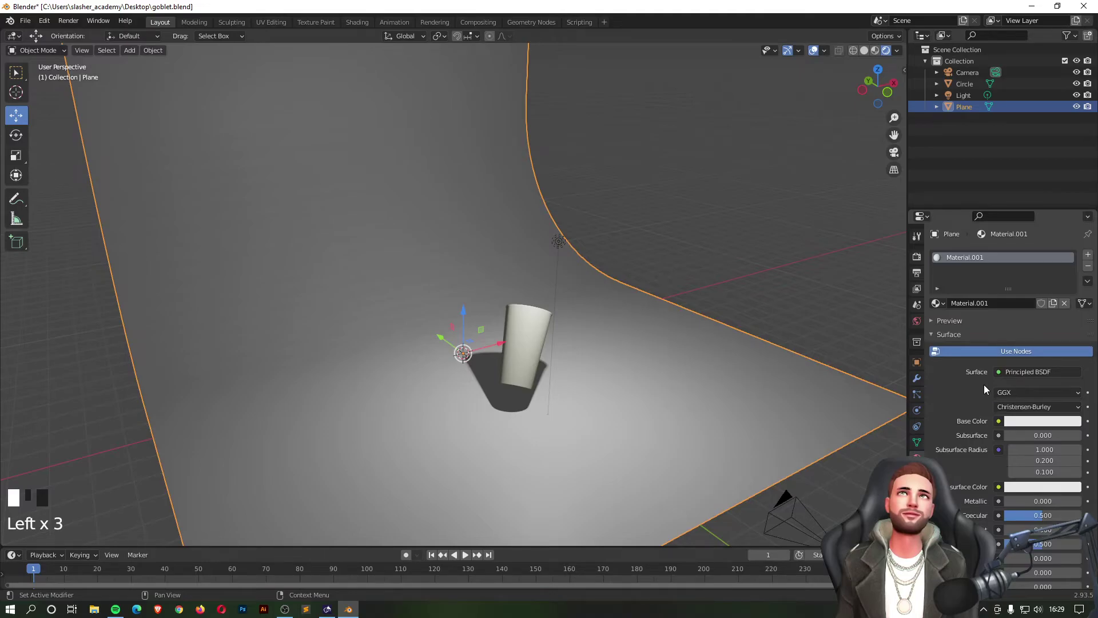
click(1037, 420)
mouse_move(1009, 296)
mouse_down()
mouse_move(994, 289)
mouse_move(1011, 269)
mouse_move(1037, 280)
mouse_up()
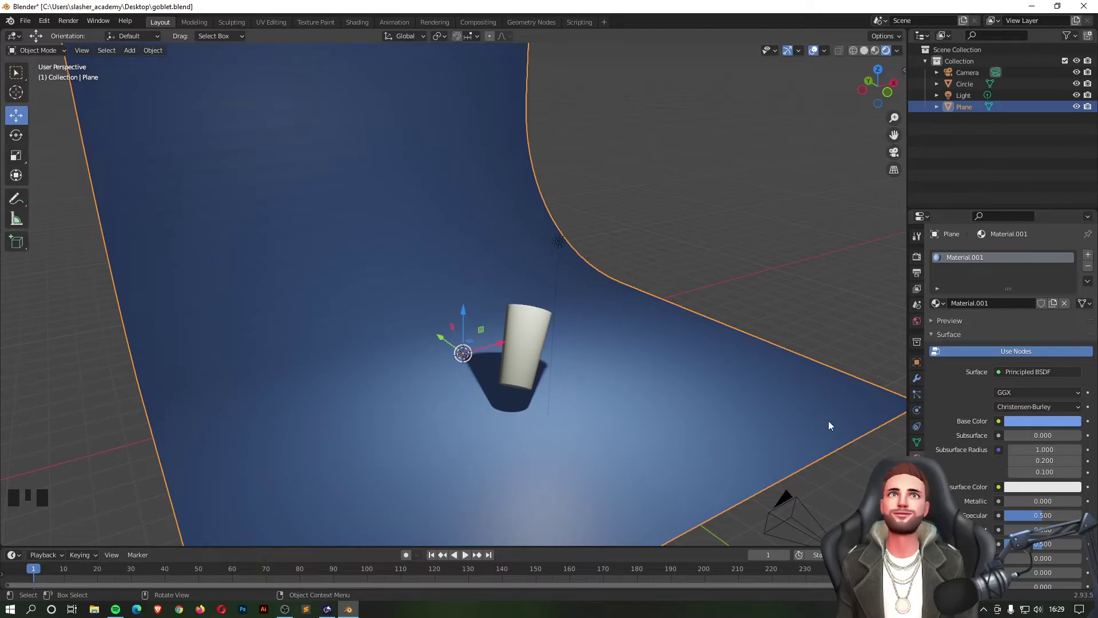
click(893, 153)
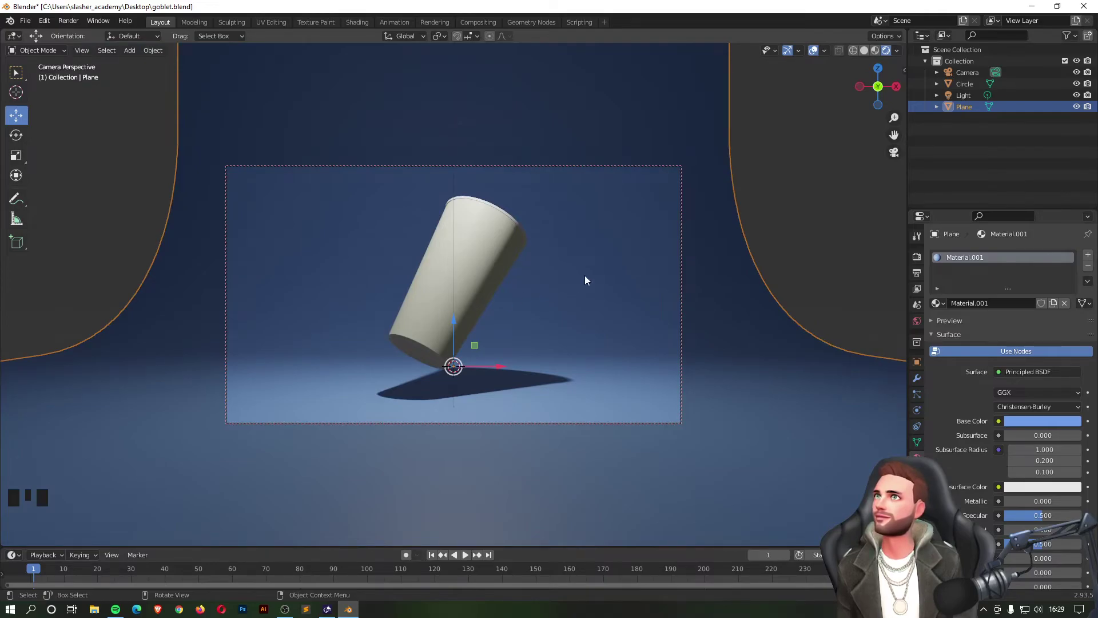
click(894, 153)
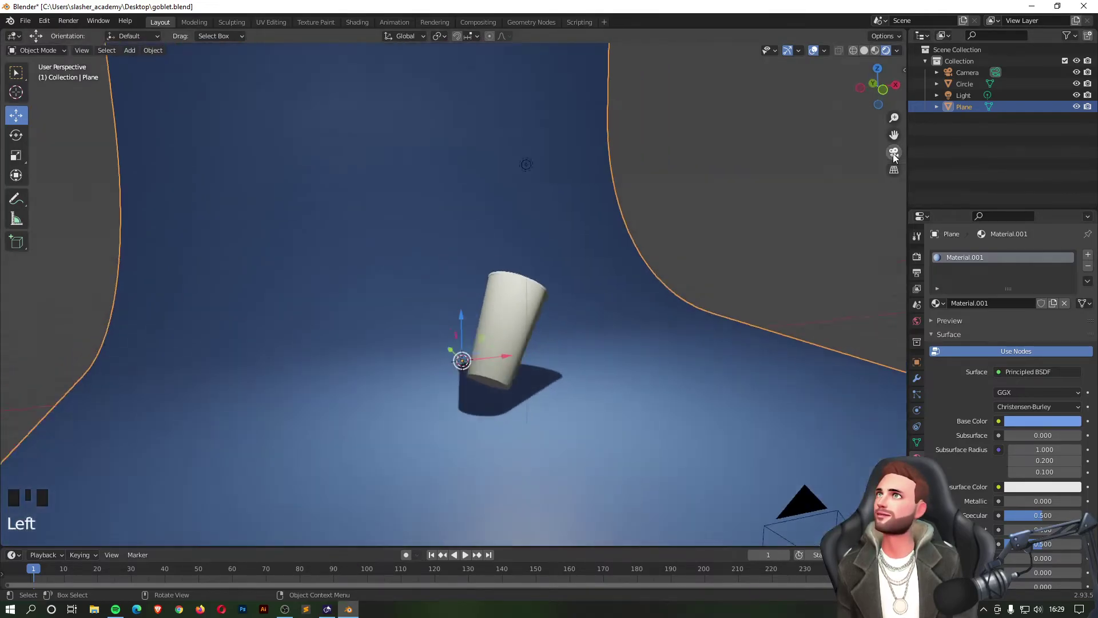
Step: In the camera view, duplicate the cup and shift the copy along X to about -2.53 m
click(533, 347)
middle_drag(592, 347, 569, 337)
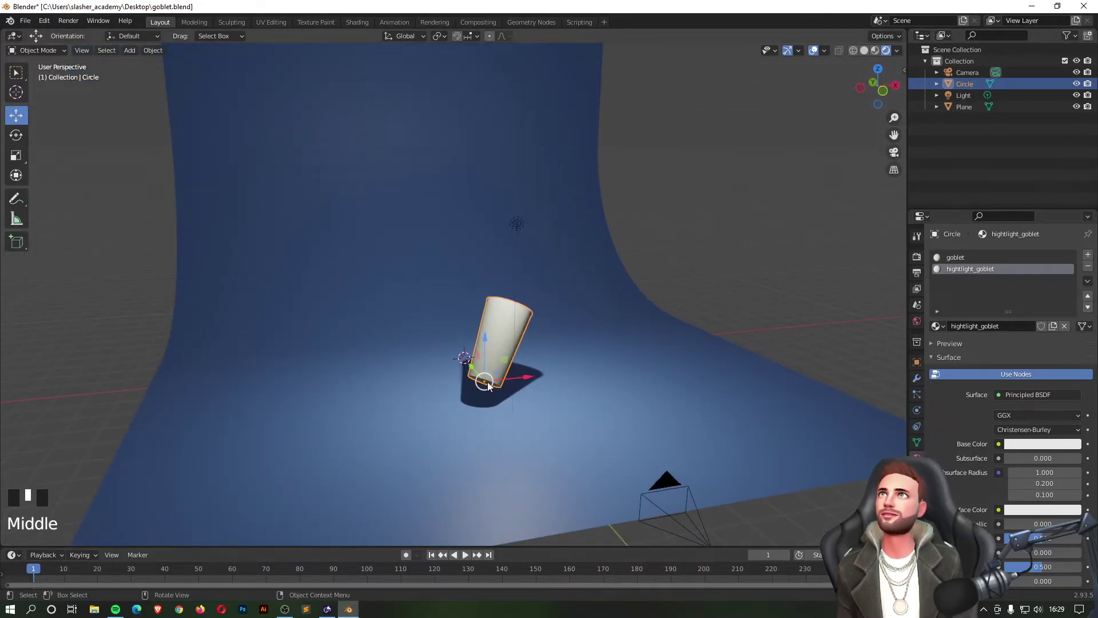
click(893, 153)
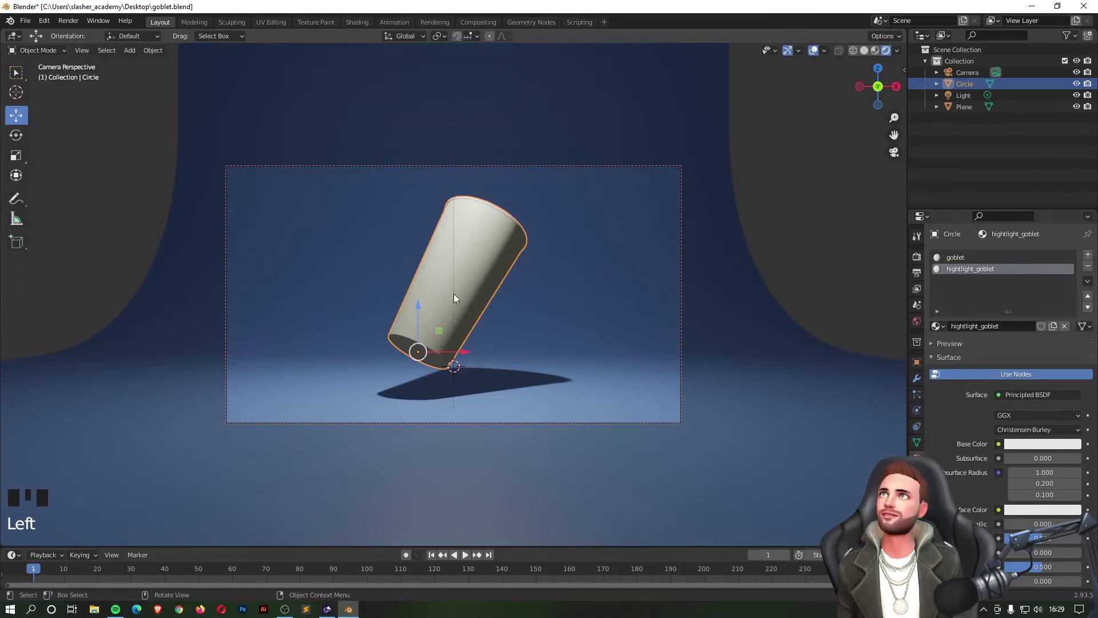
click(848, 213)
click(462, 250)
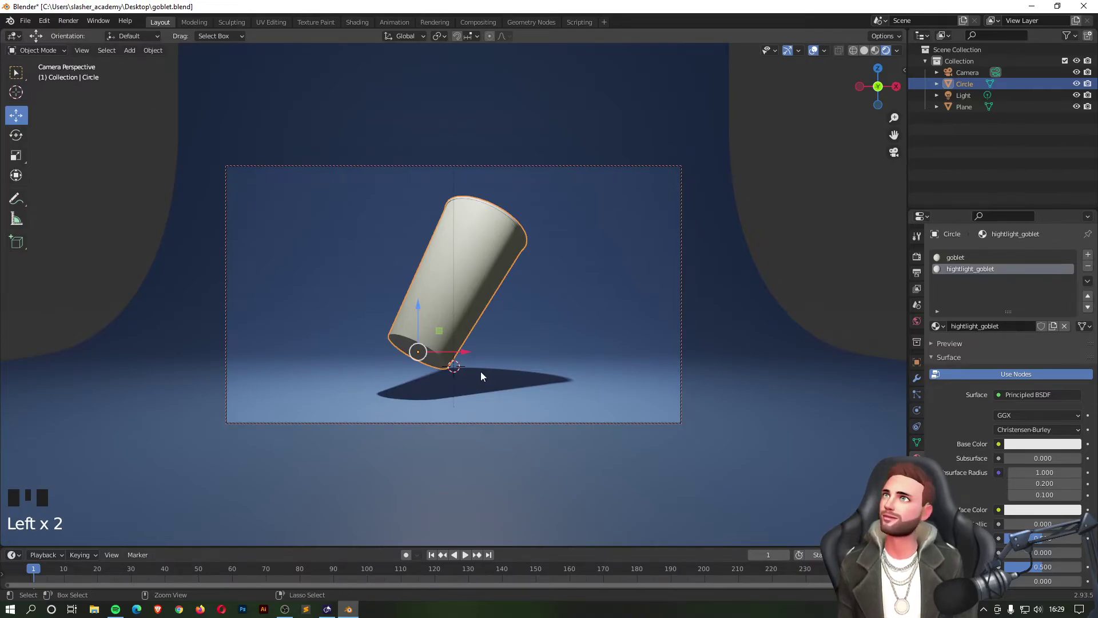
click(650, 279)
click(448, 271)
key(ctrl+v)
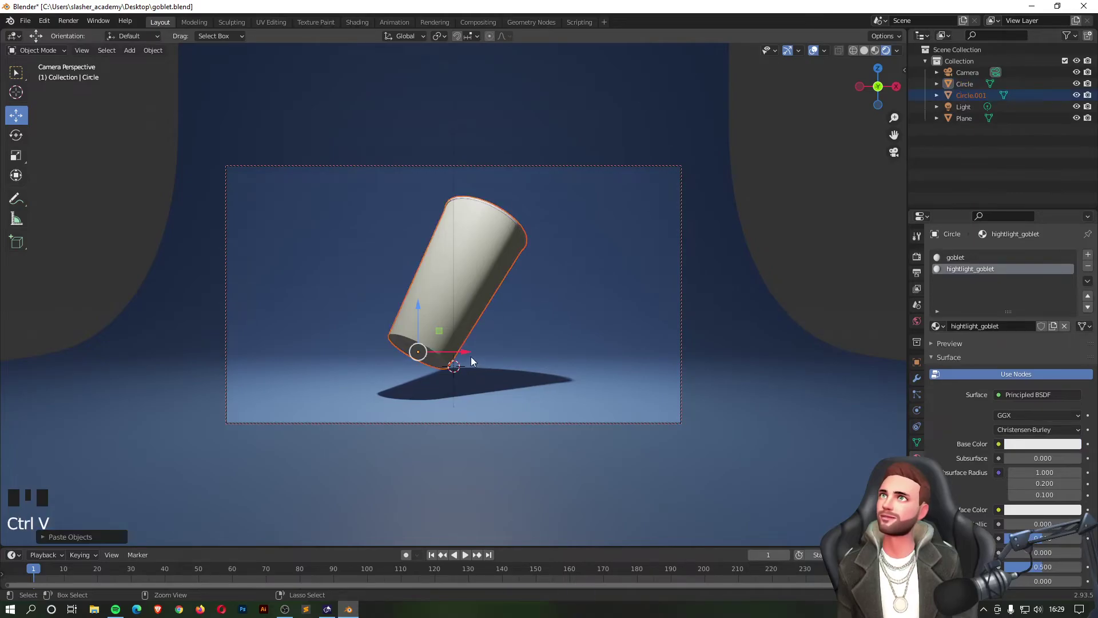
drag(468, 351, 335, 351)
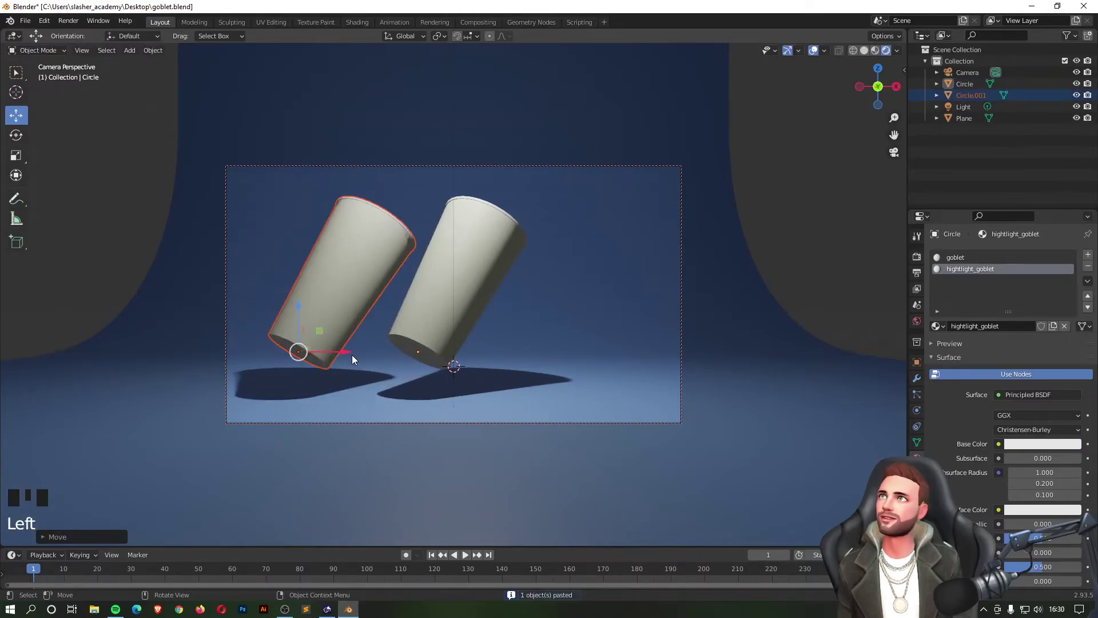
Step: Try setting the original tilted cup's X and Y rotation to 0°, and undo it
click(16, 136)
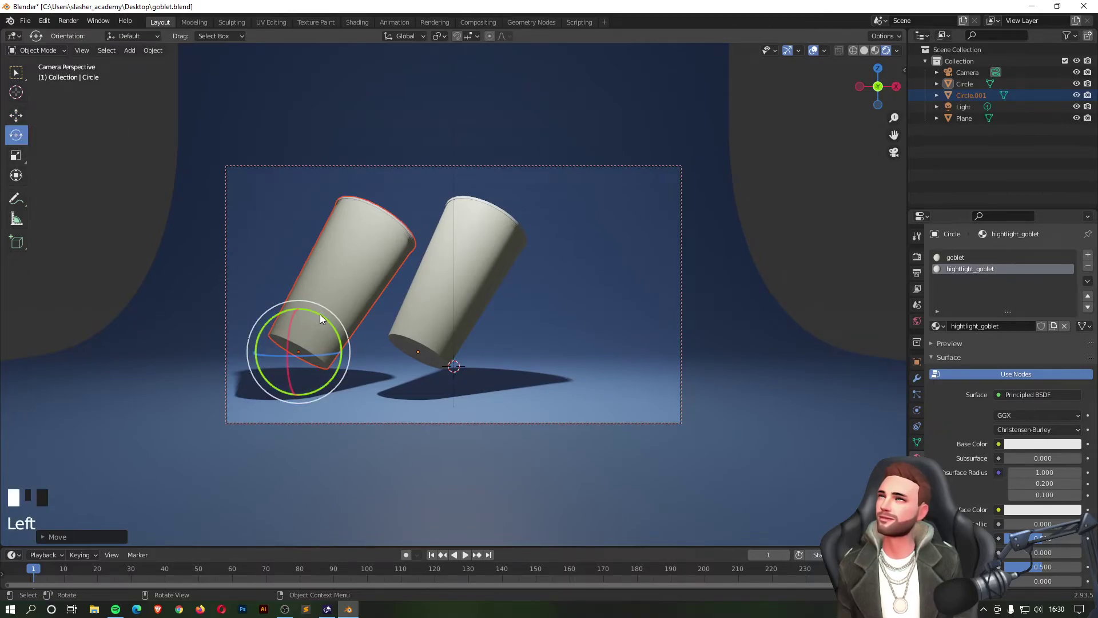
click(16, 72)
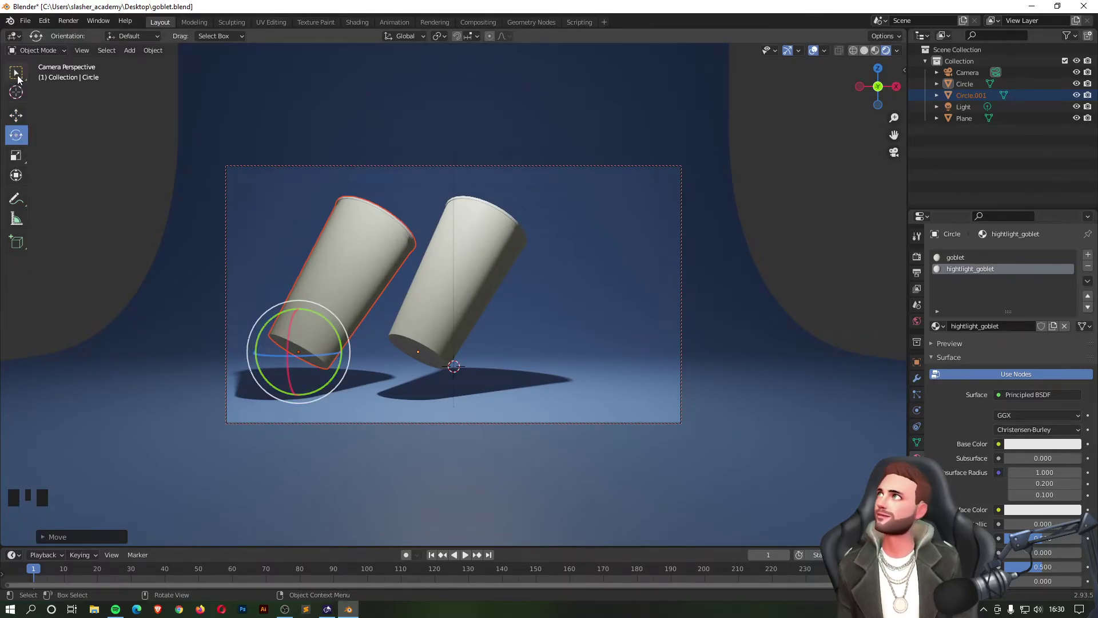
click(16, 115)
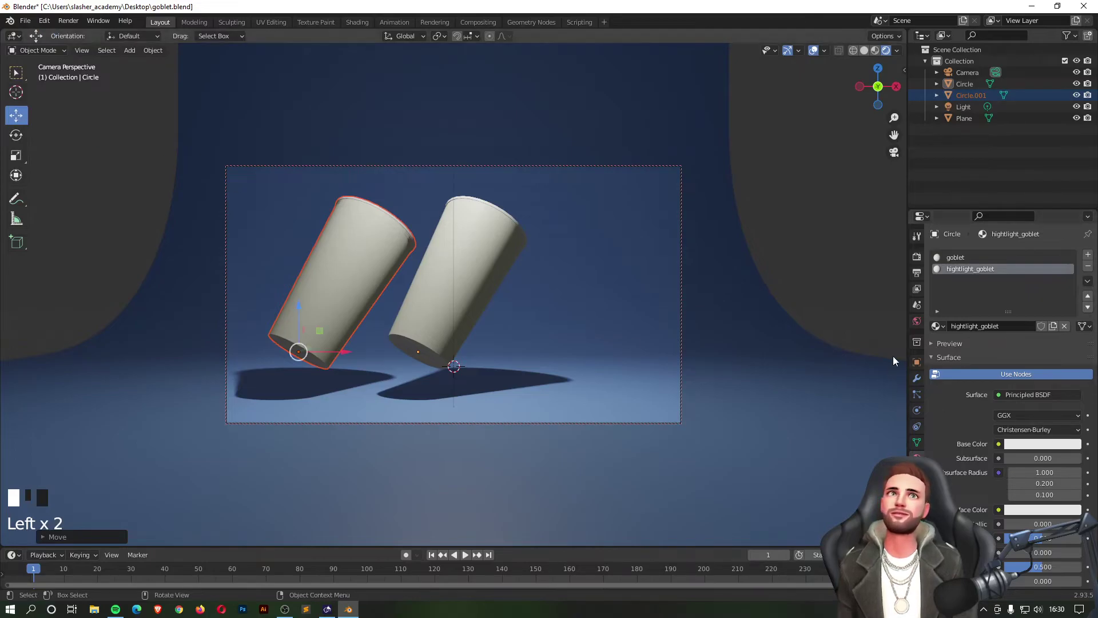
click(917, 363)
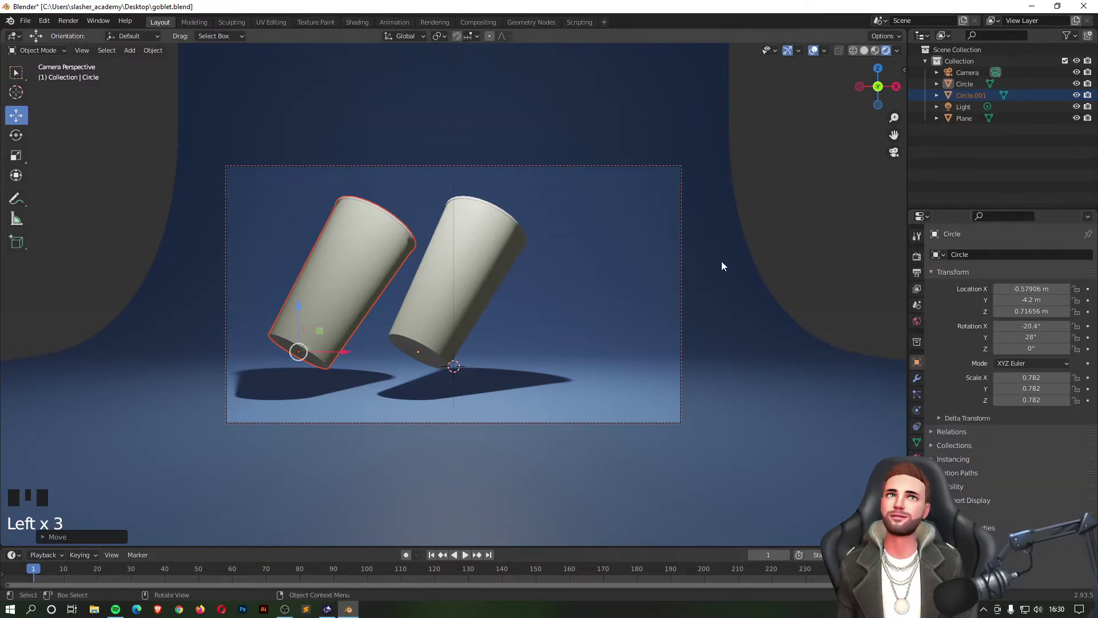
click(1037, 326)
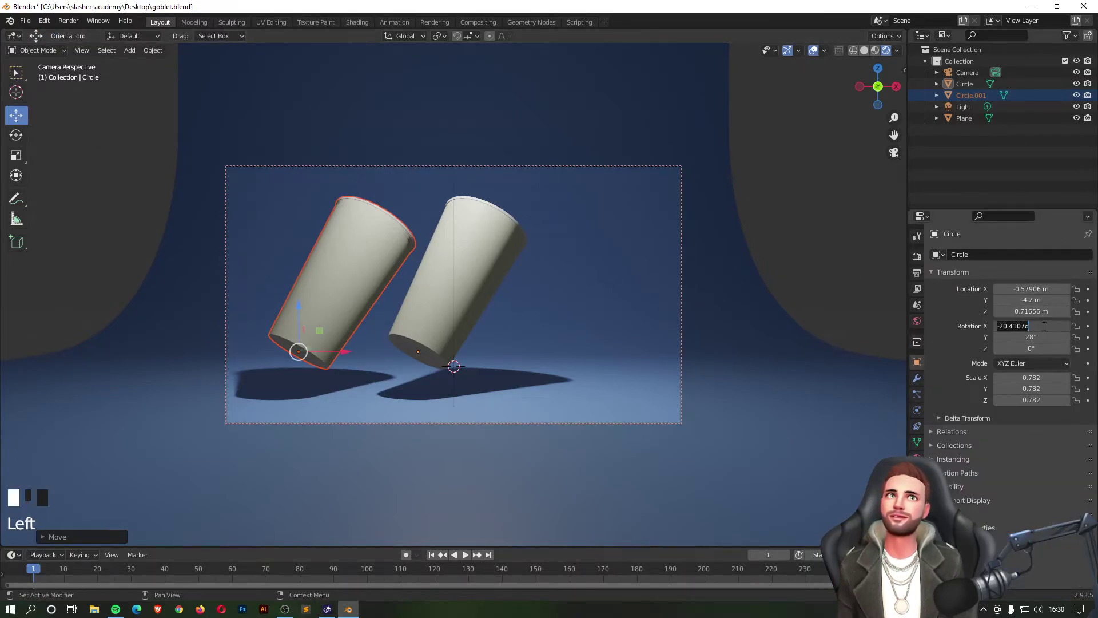
key(Tab)
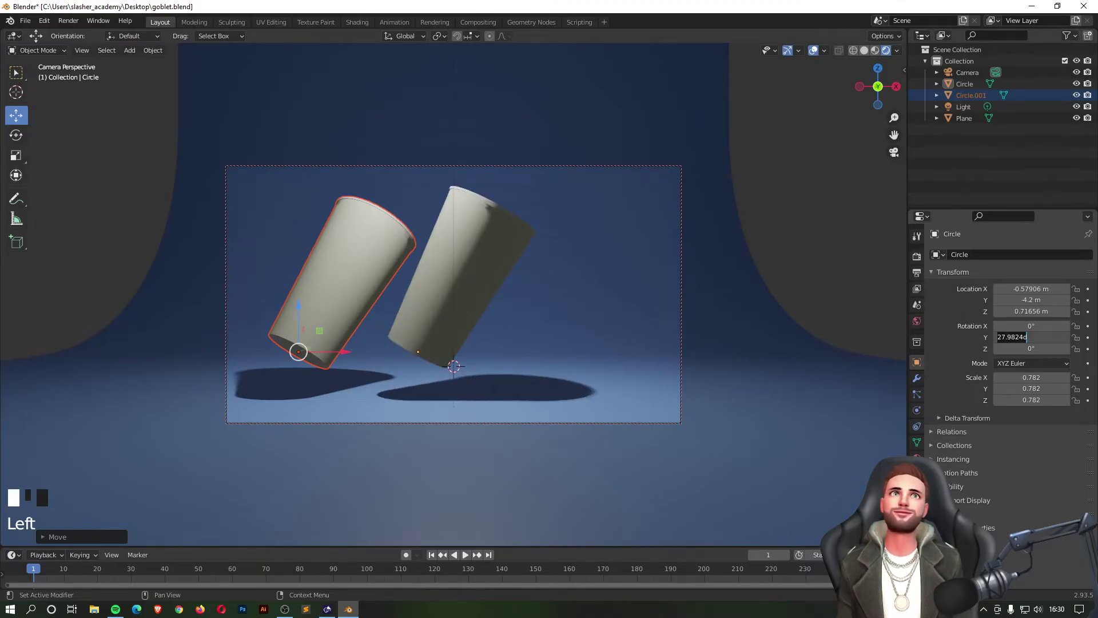
text(0)
key(Return)
key(ctrl+z)
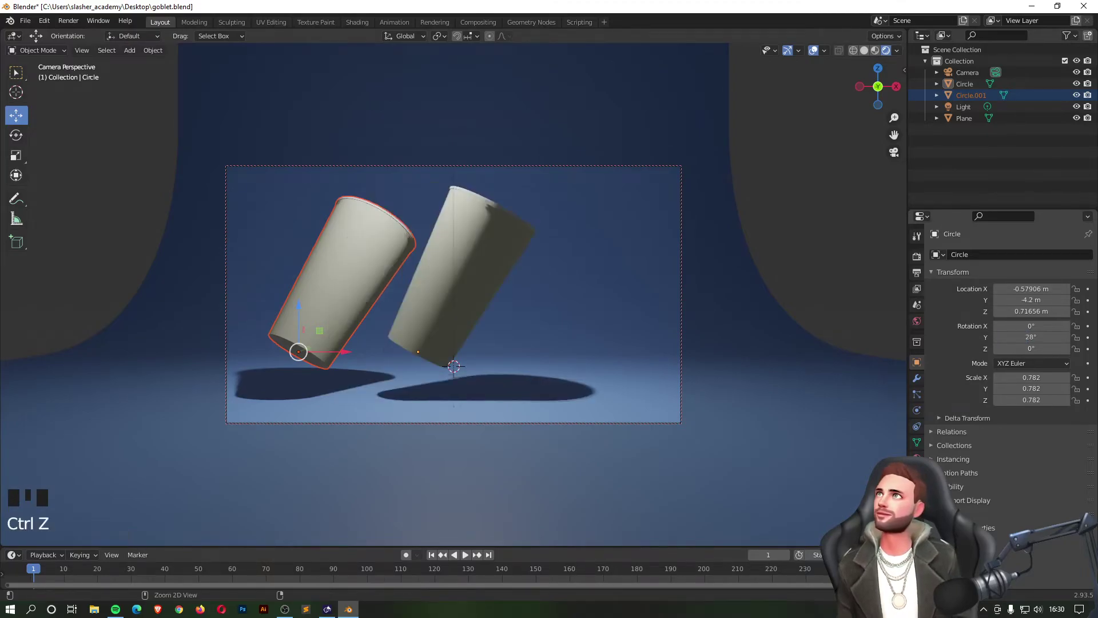
key(ctrl+z)
Step: Stand the copied cup Circle.001 upright by setting its X and Y rotation to 0°
click(869, 232)
click(958, 94)
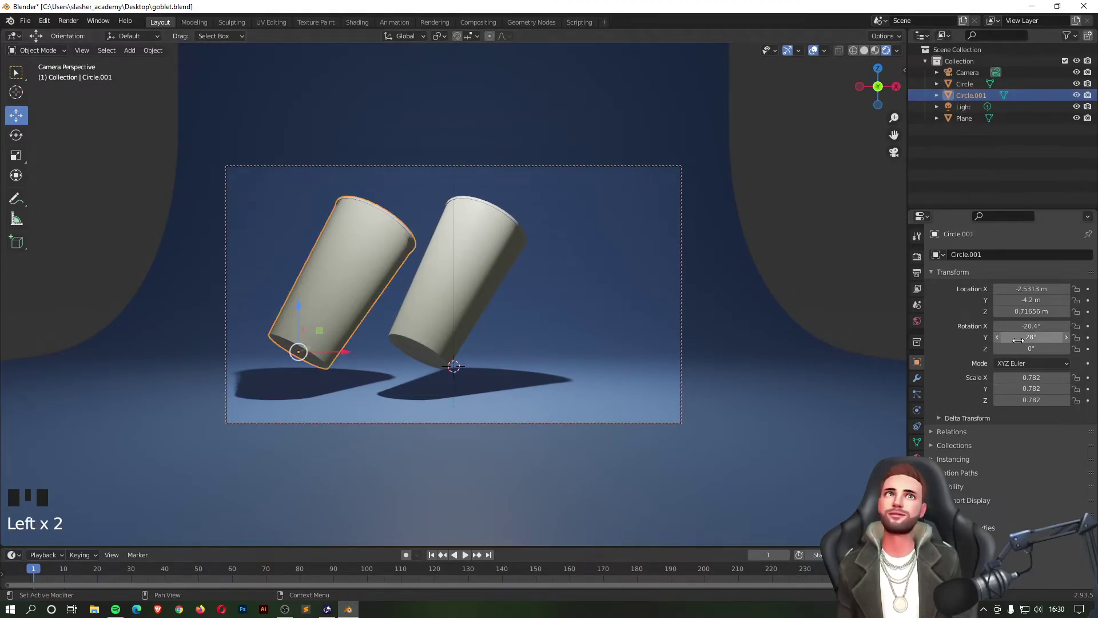
click(1032, 326)
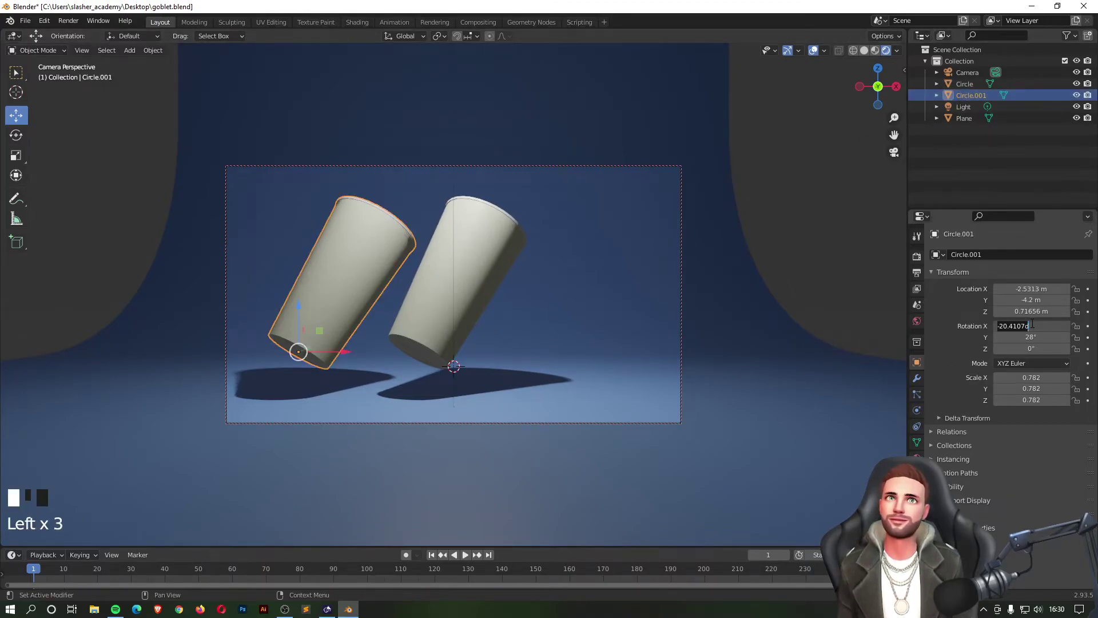
text(0)
key(Tab)
key(Return)
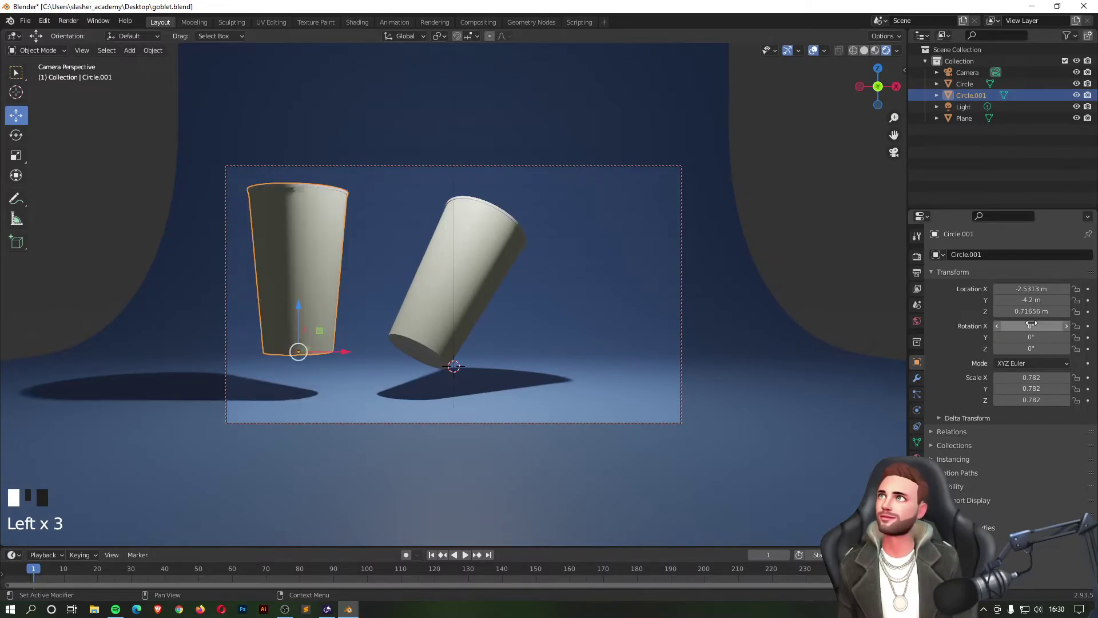
Step: Lower the upright cup onto the floor at about 0.03 m on Z and move it to about -2.14 m on X
drag(301, 312, 301, 353)
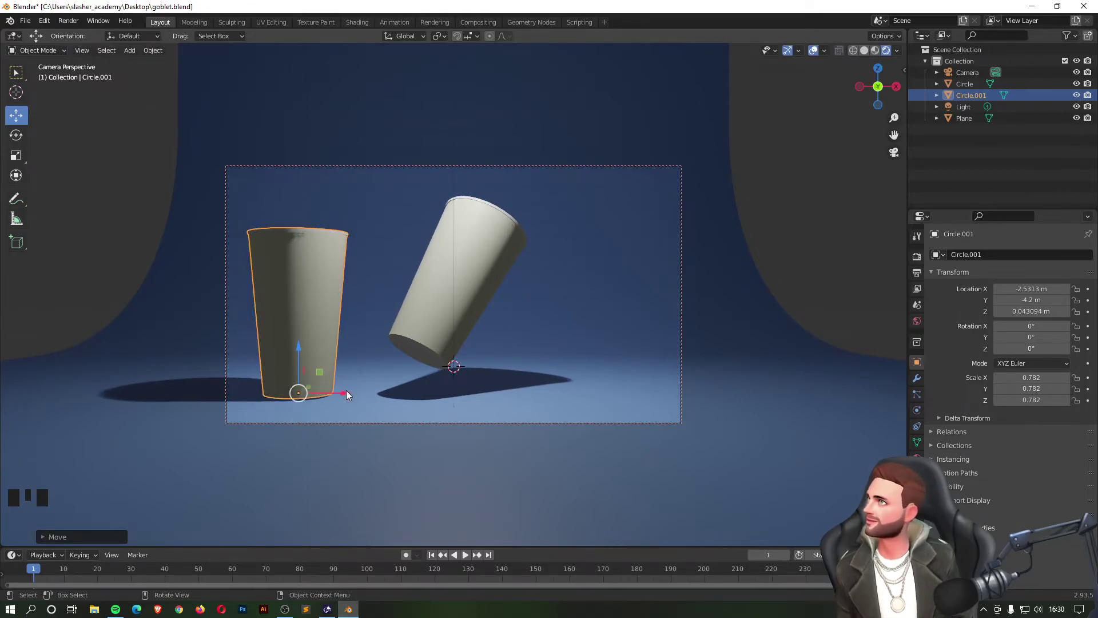
drag(343, 394, 371, 392)
drag(323, 347, 323, 355)
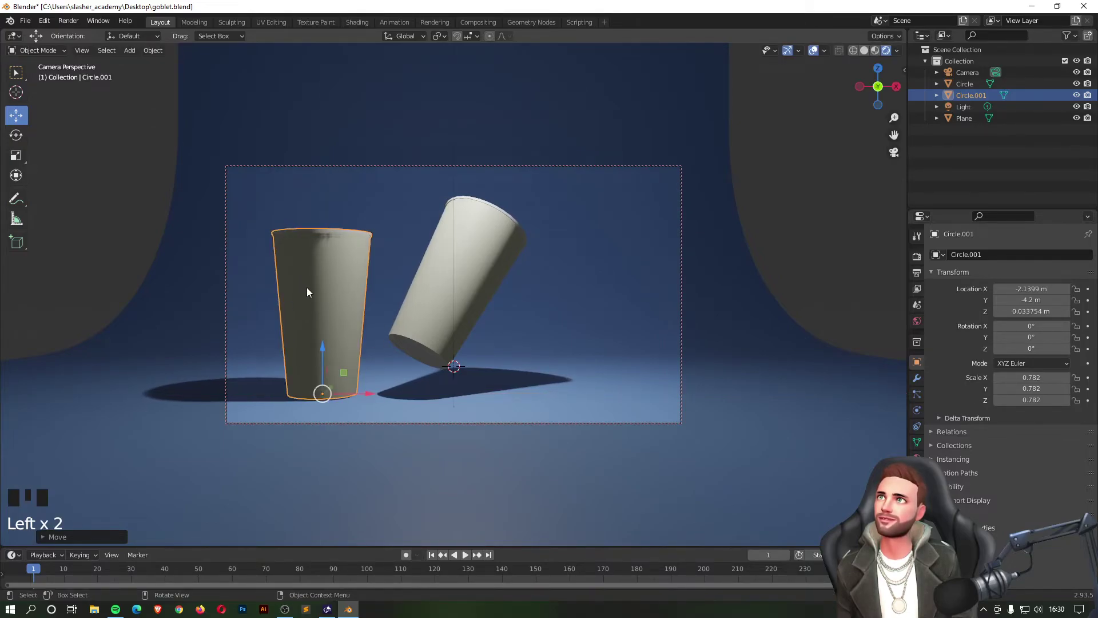
Step: Duplicate the original tilted cup and move the copy along X to the other side, opposite the upright cup
click(506, 228)
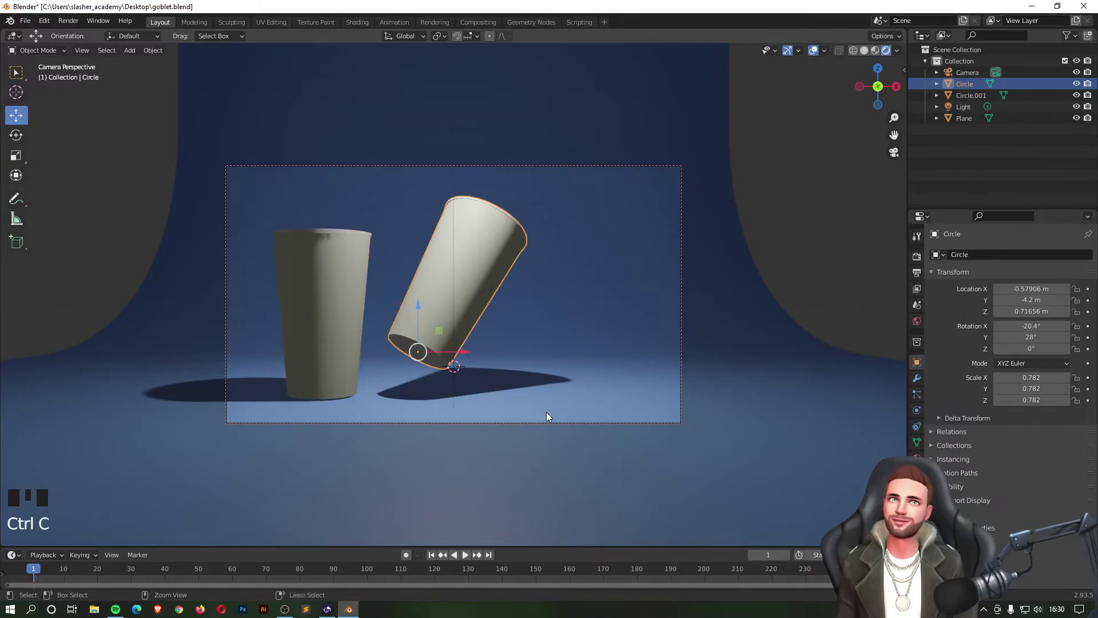
key(ctrl+v)
drag(466, 348, 617, 347)
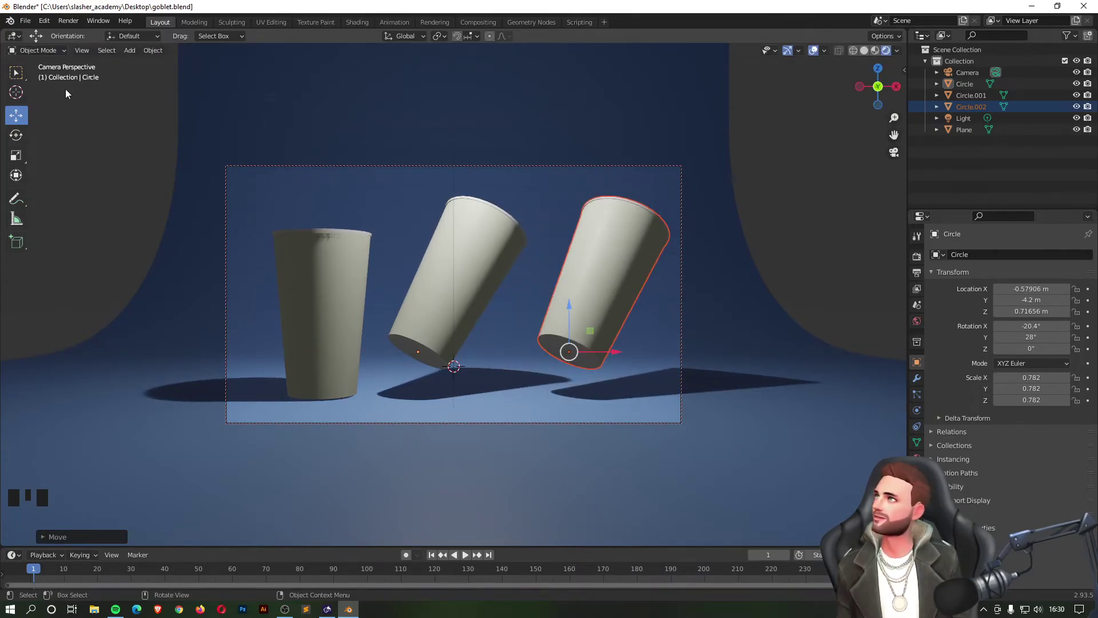
Step: Rotate the newest cup copy so it lies on its side, resting on the backdrop floor
click(13, 137)
drag(540, 318, 571, 315)
click(22, 117)
Step: Shift the tilted middle cup to about -0.39 m on X, between the other two, and deselect it
click(487, 265)
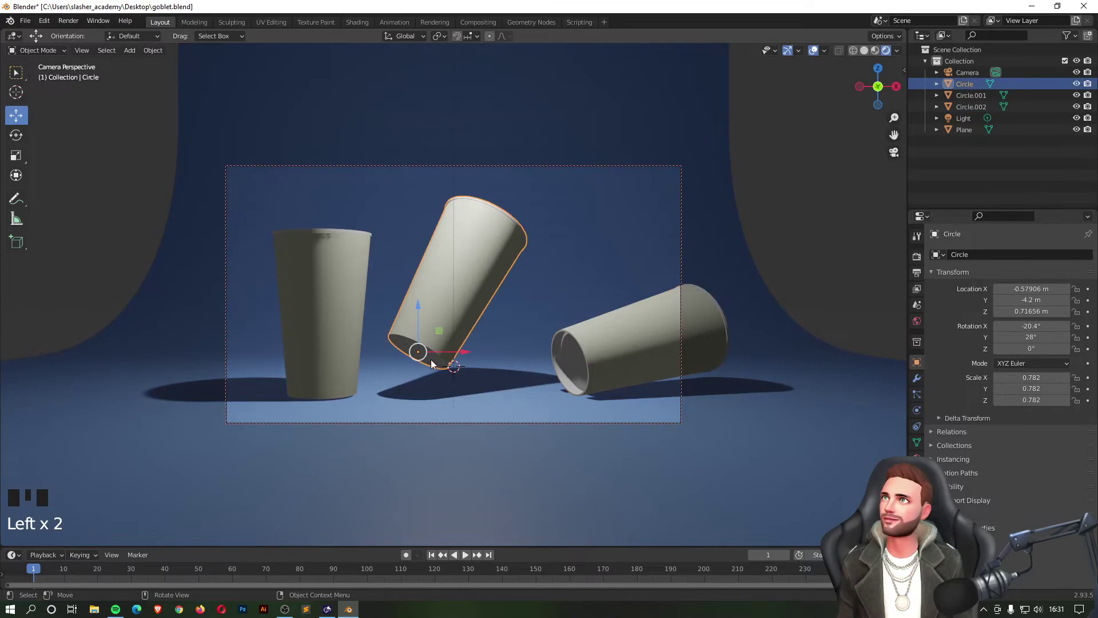
drag(460, 353, 478, 345)
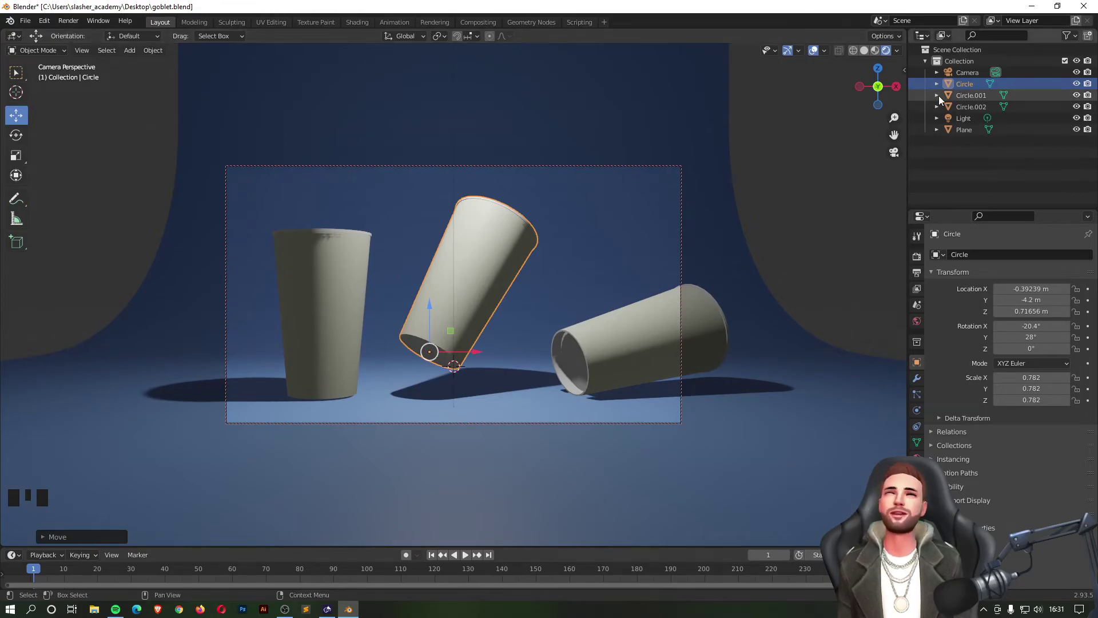
click(776, 216)
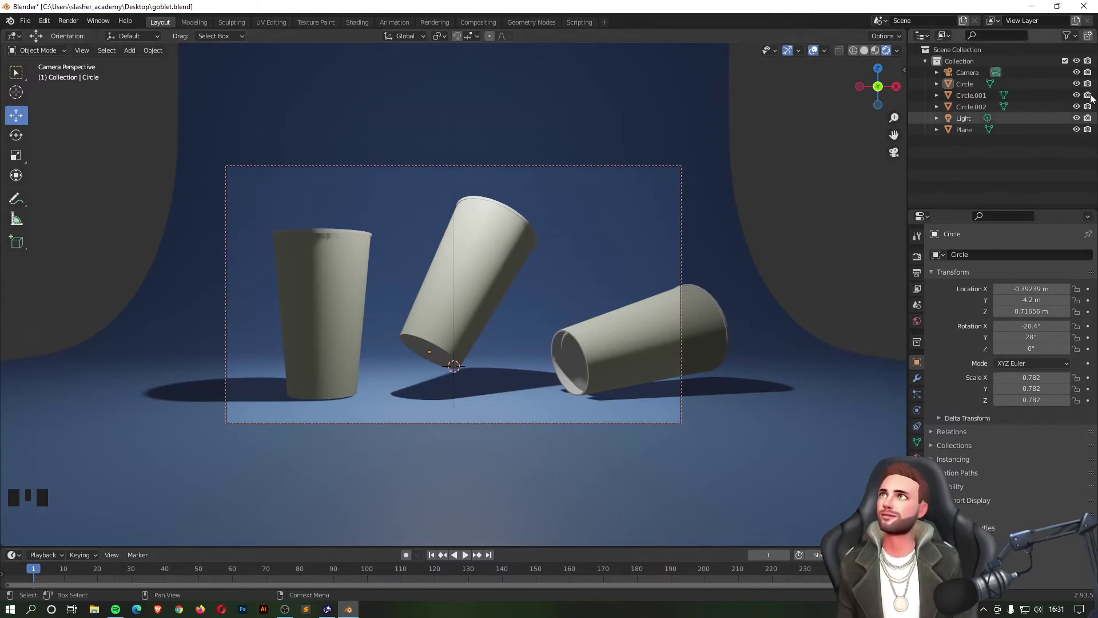
click(1016, 166)
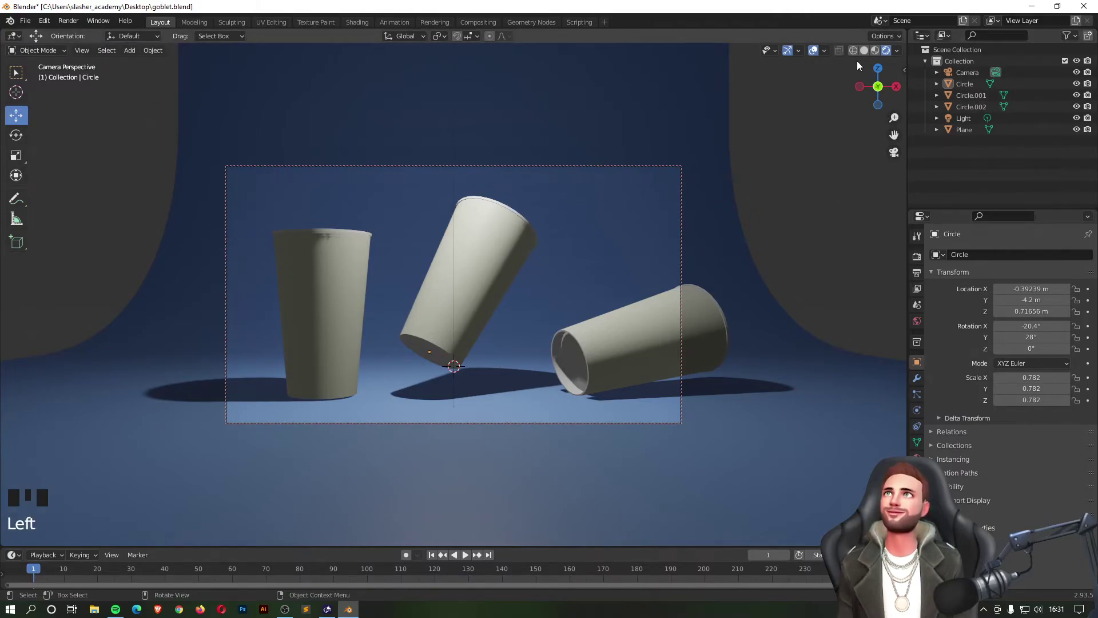
Step: Outside the camera view, add an area light and move it along Y to about -7.83 m
click(894, 153)
middle_drag(671, 183, 694, 188)
key(shift+a)
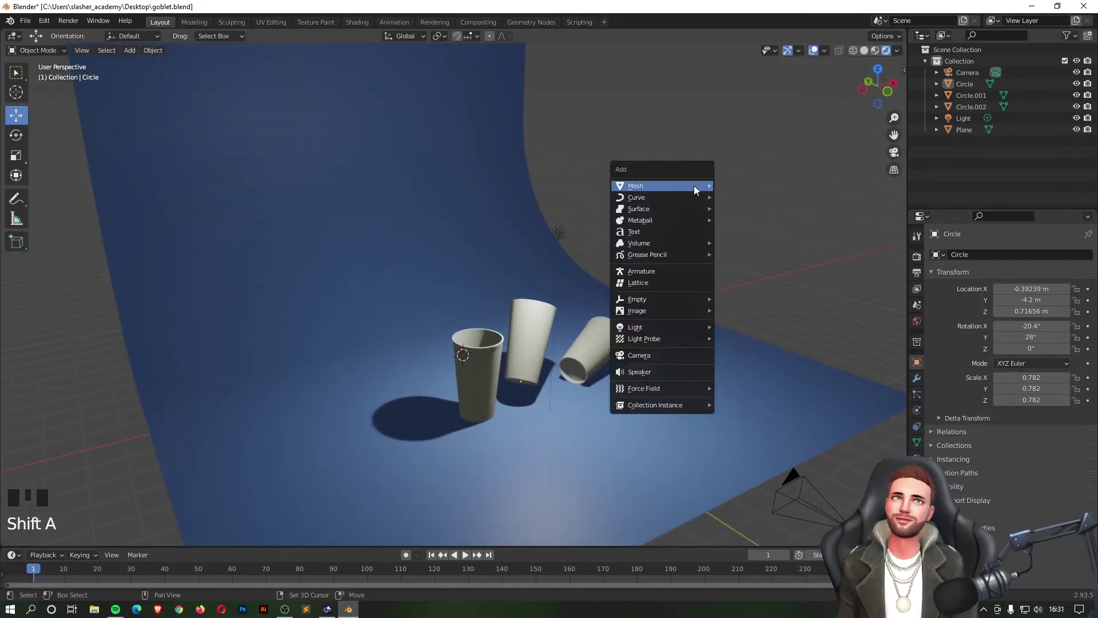
mouse_move(694, 185)
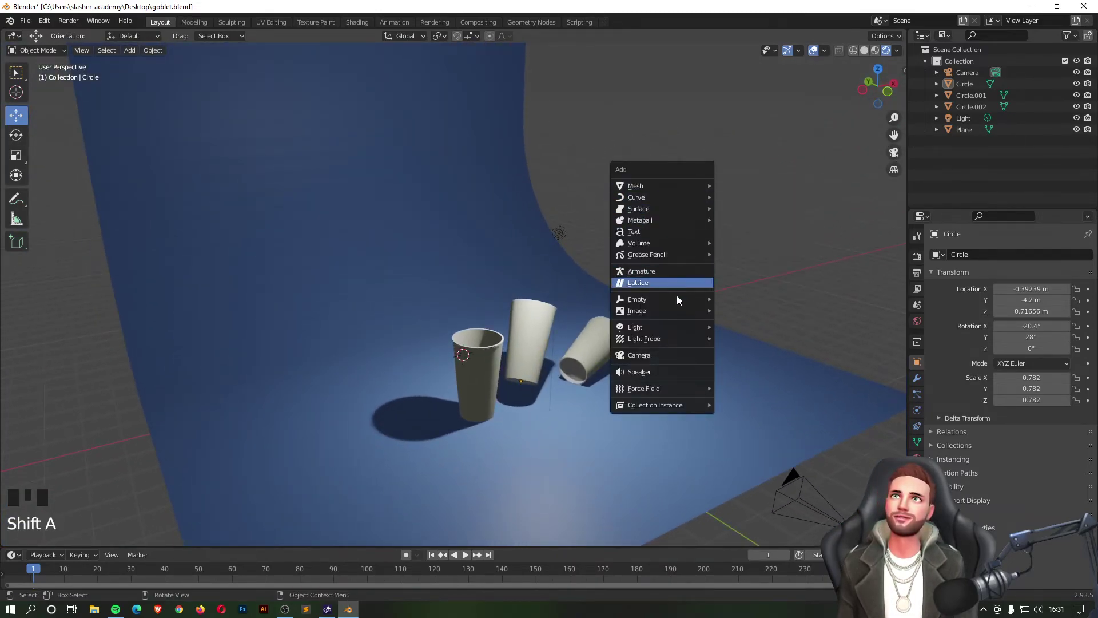
mouse_move(673, 328)
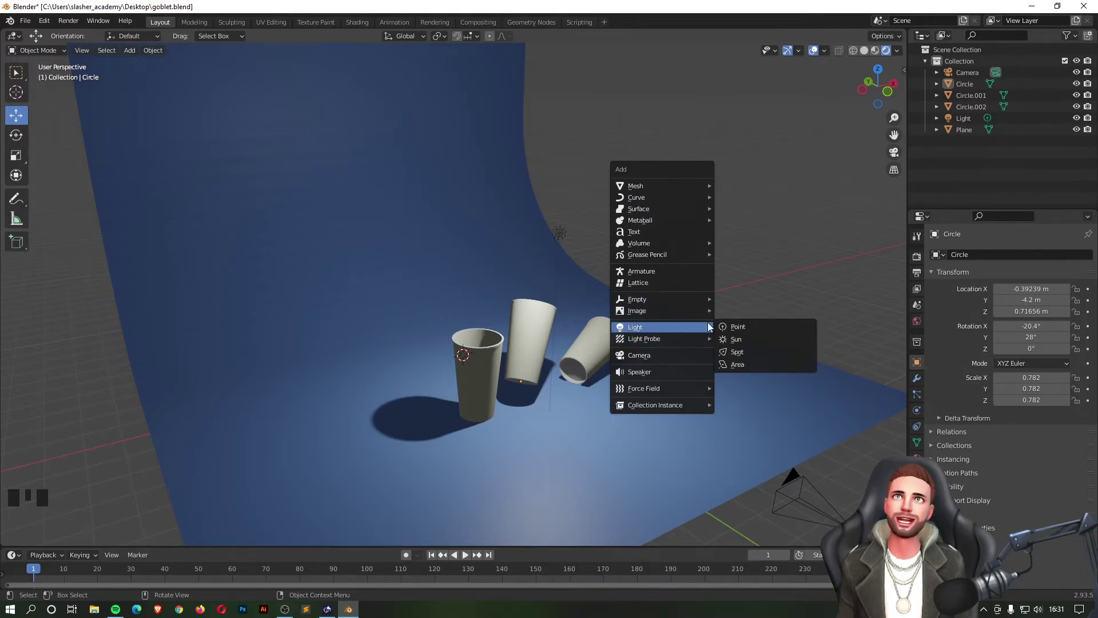
click(763, 364)
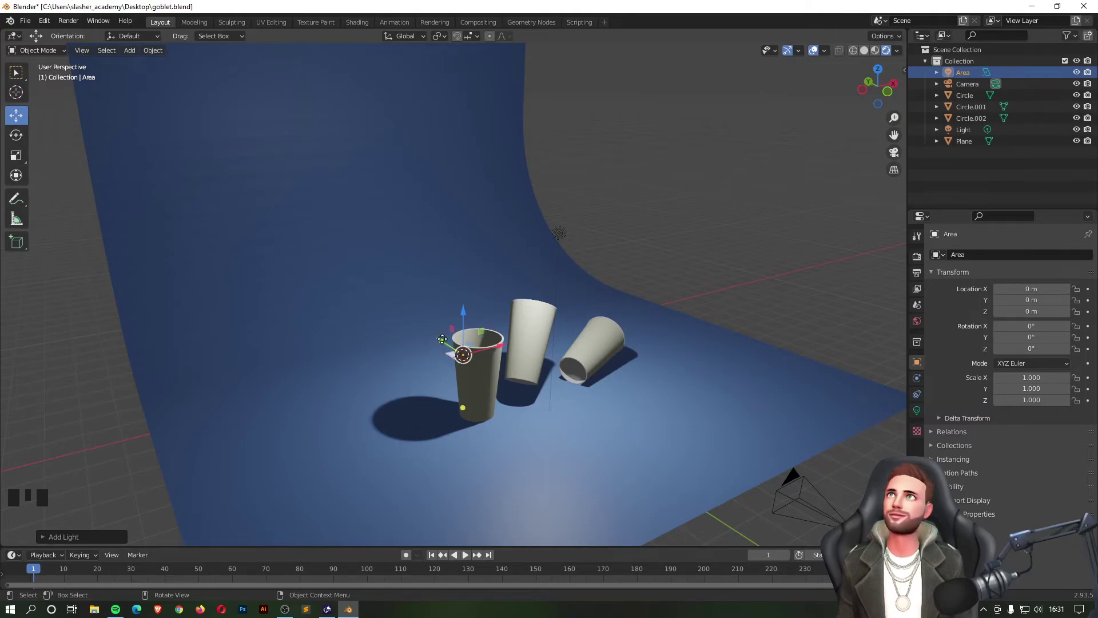
drag(441, 340, 662, 422)
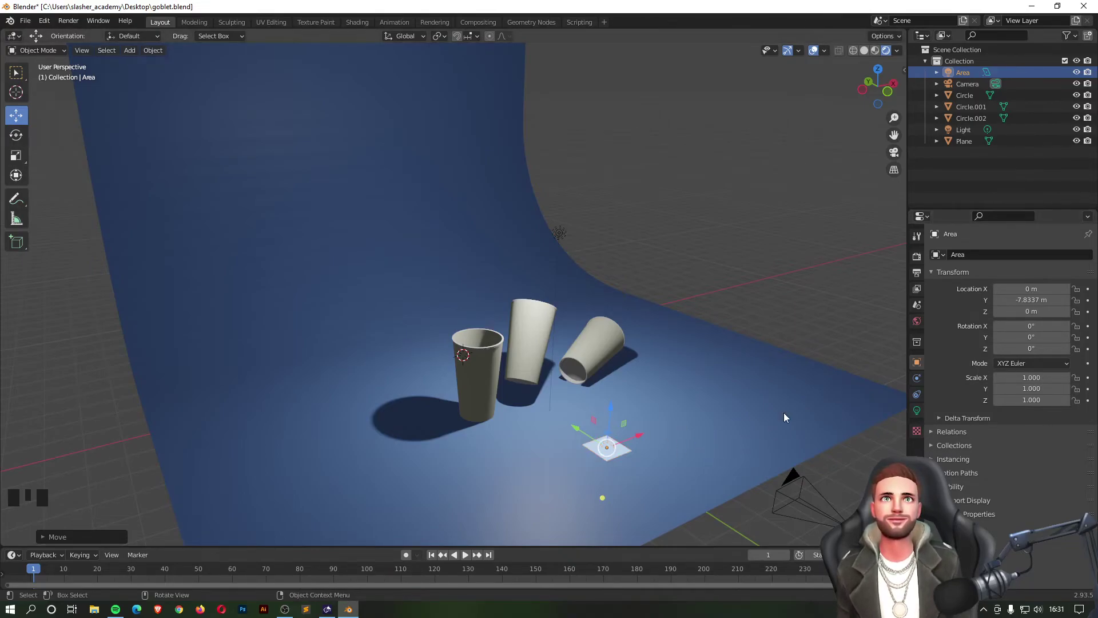
Step: Raise the area light to about 5.04 m on Z and move it along Y, farther from the cups
drag(609, 407, 643, 242)
mouse_move(709, 278)
middle_down()
mouse_move(618, 259)
mouse_move(625, 283)
mouse_move(716, 295)
middle_up()
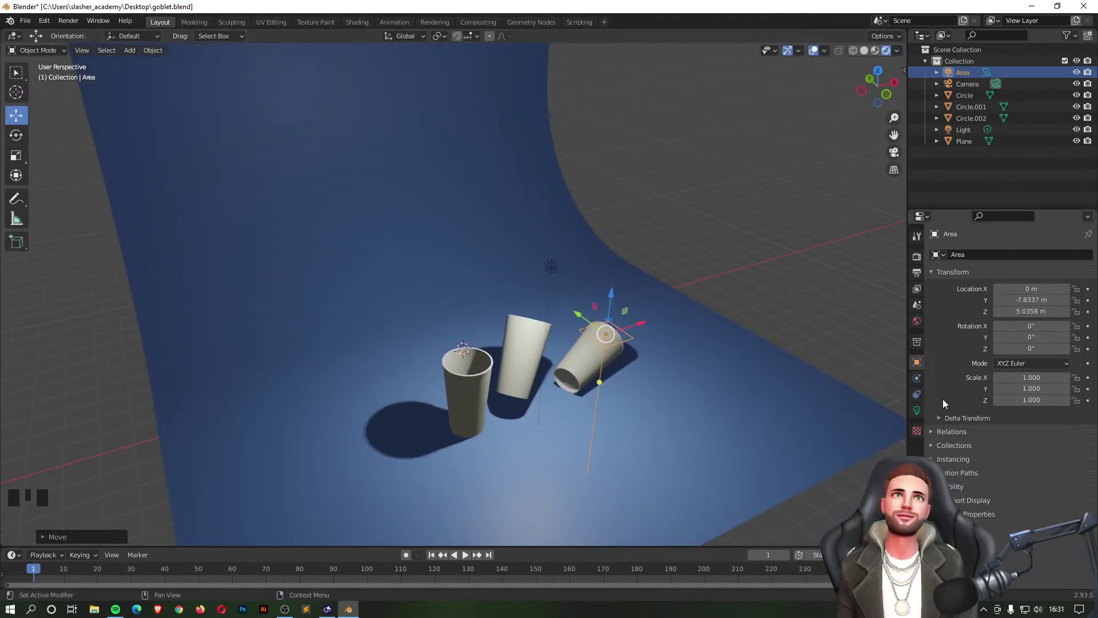
drag(591, 310, 614, 329)
Step: Set the area light's power to 750 W and make it a rectangle of about 10.8 m by 6.8 m
click(916, 411)
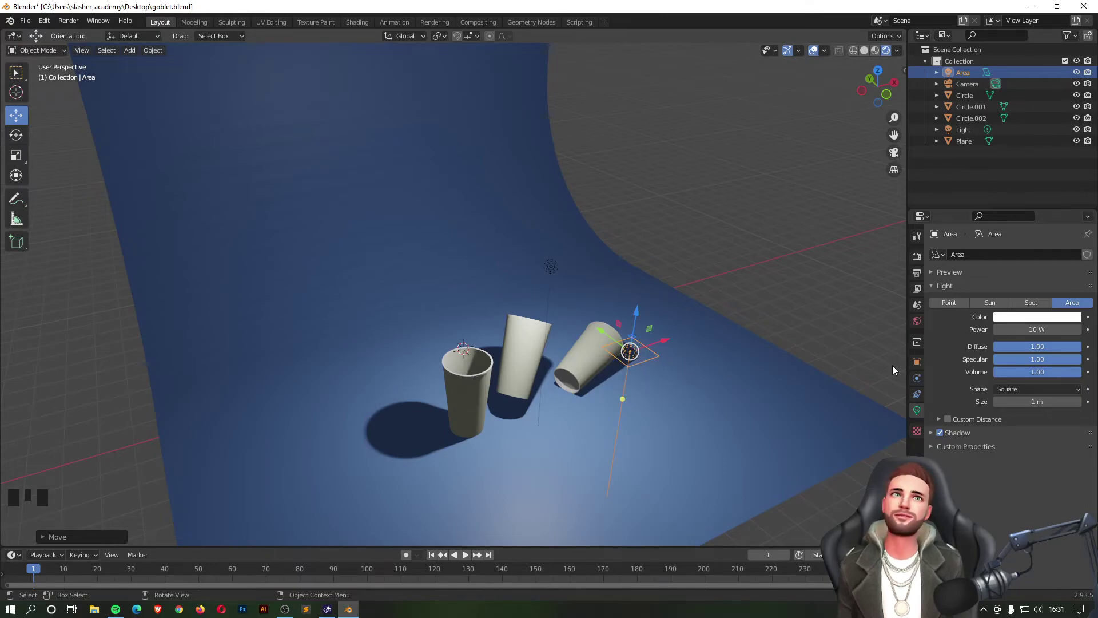
click(1037, 329)
text(750)
key(Return)
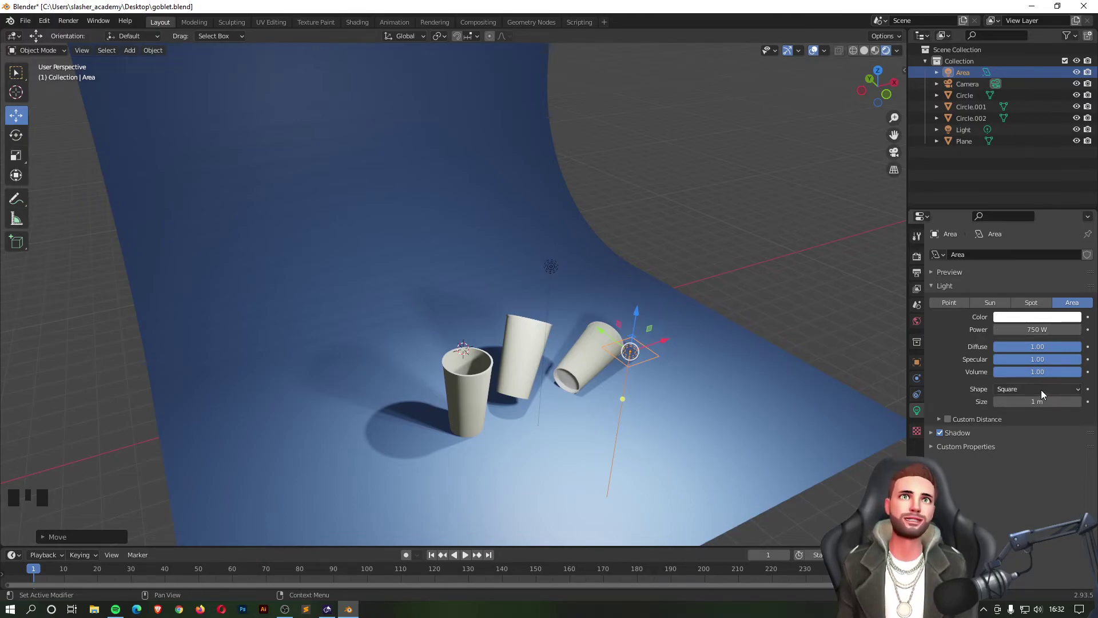
click(1027, 389)
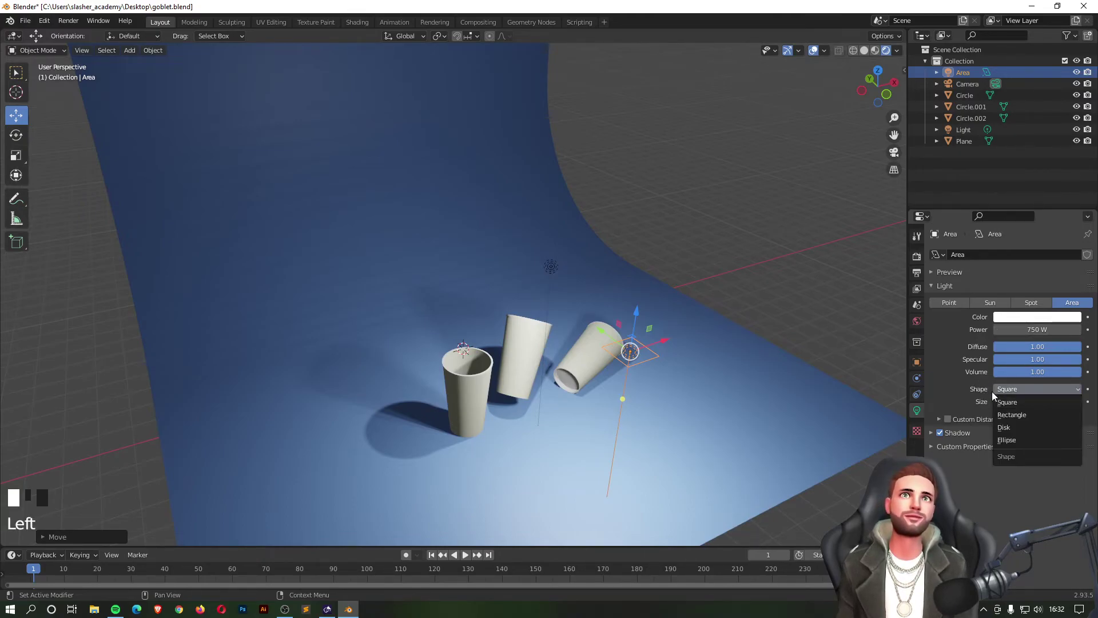
click(1017, 414)
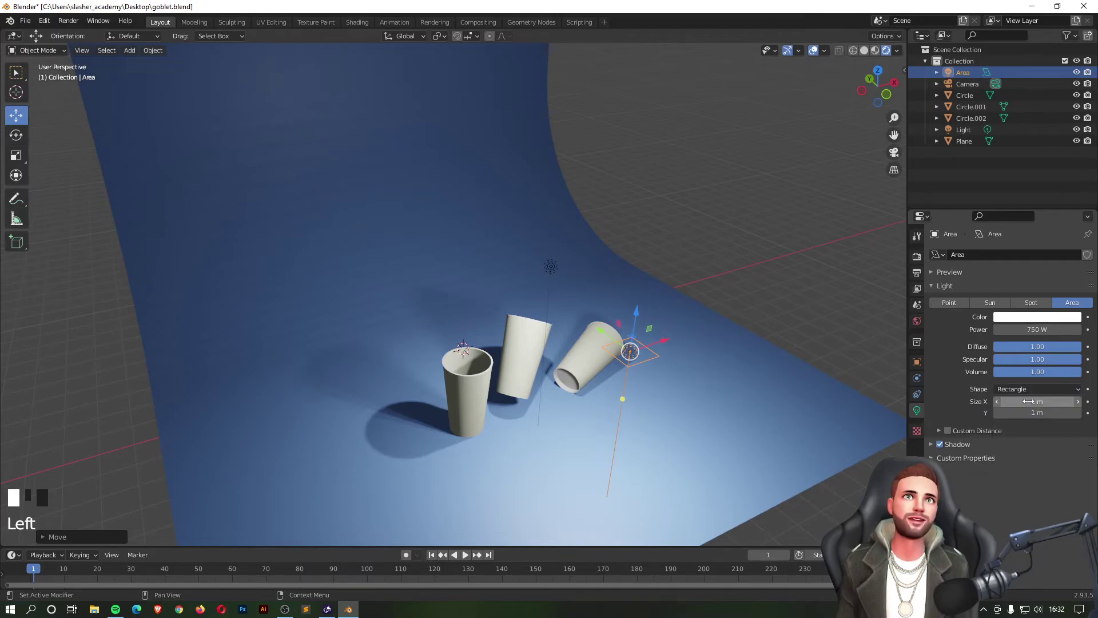
drag(1037, 402, 1066, 411)
Step: Rotate the area light about X so it faces the cups, check it through the camera, and deselect it
middle_drag(574, 315, 646, 345)
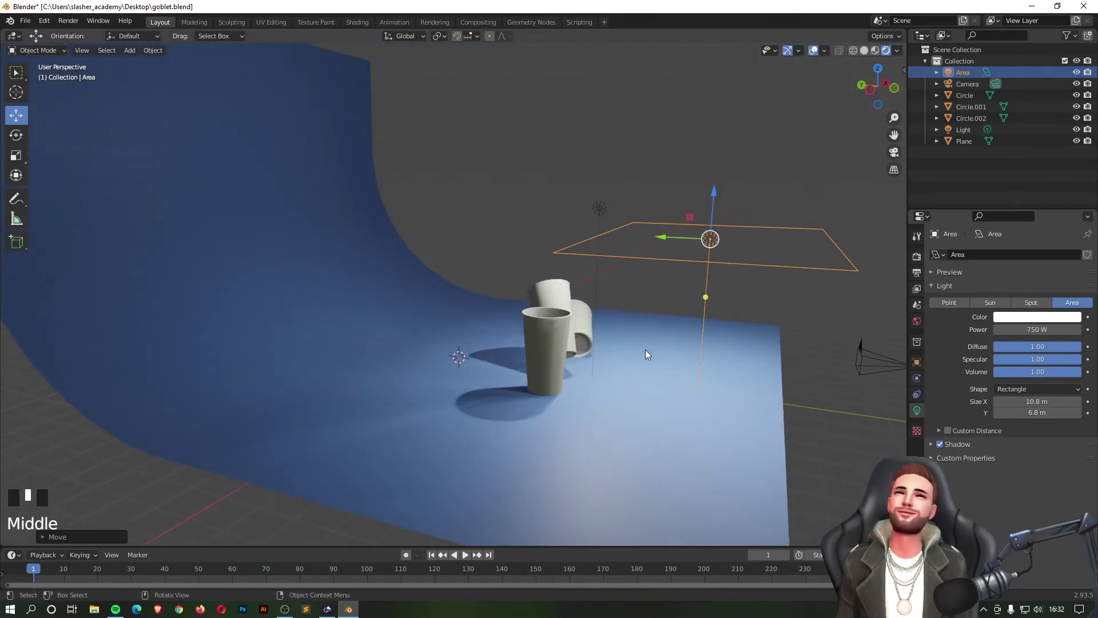
click(13, 136)
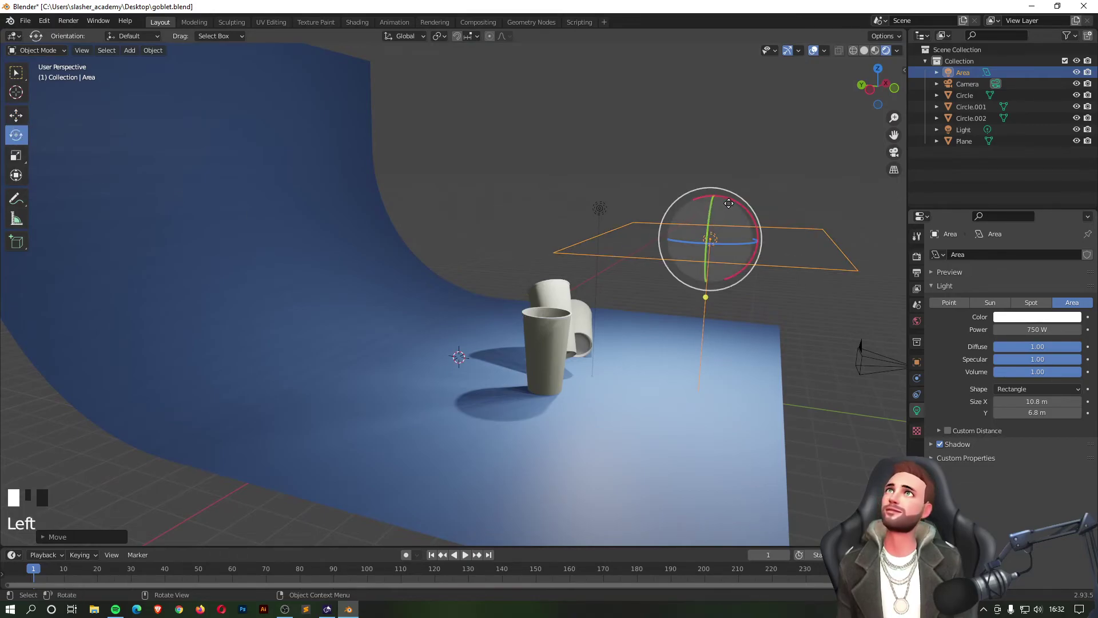
drag(729, 199, 765, 239)
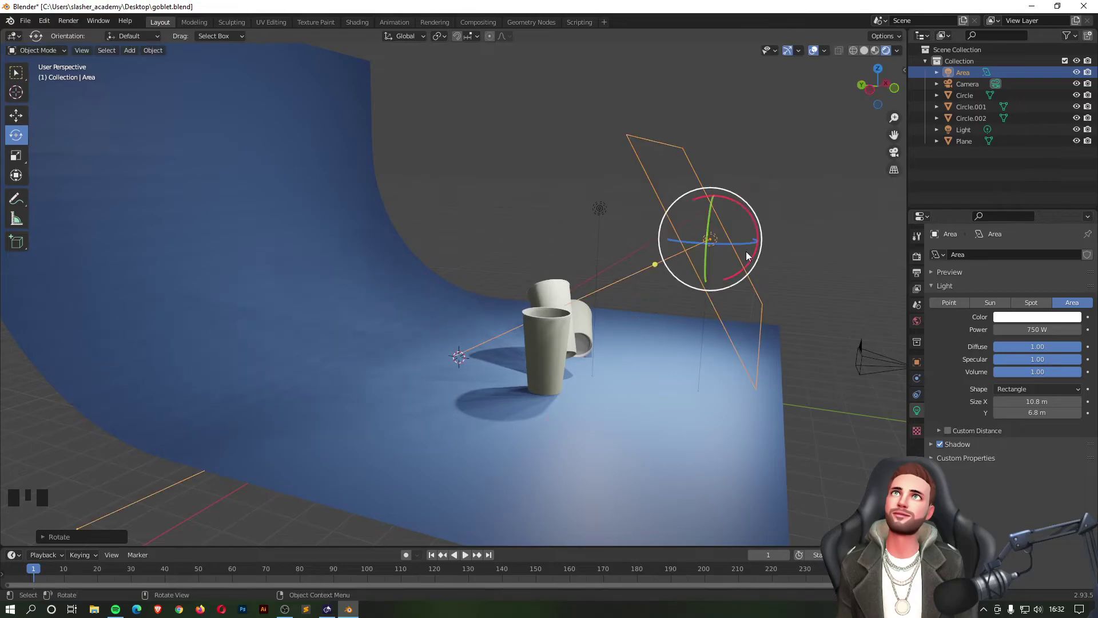
click(894, 152)
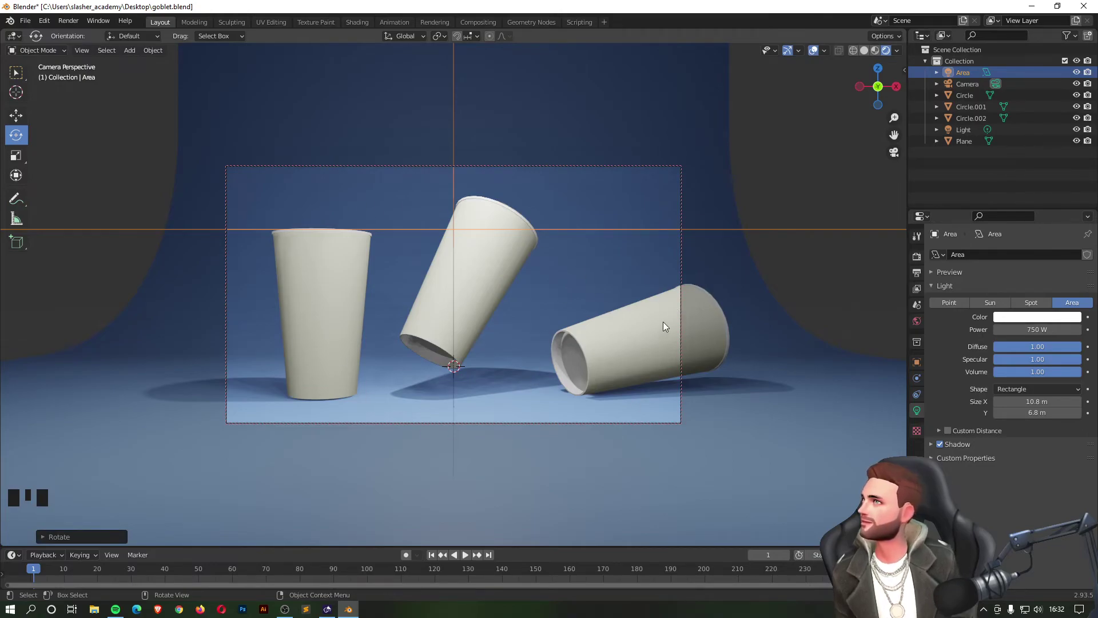
click(798, 139)
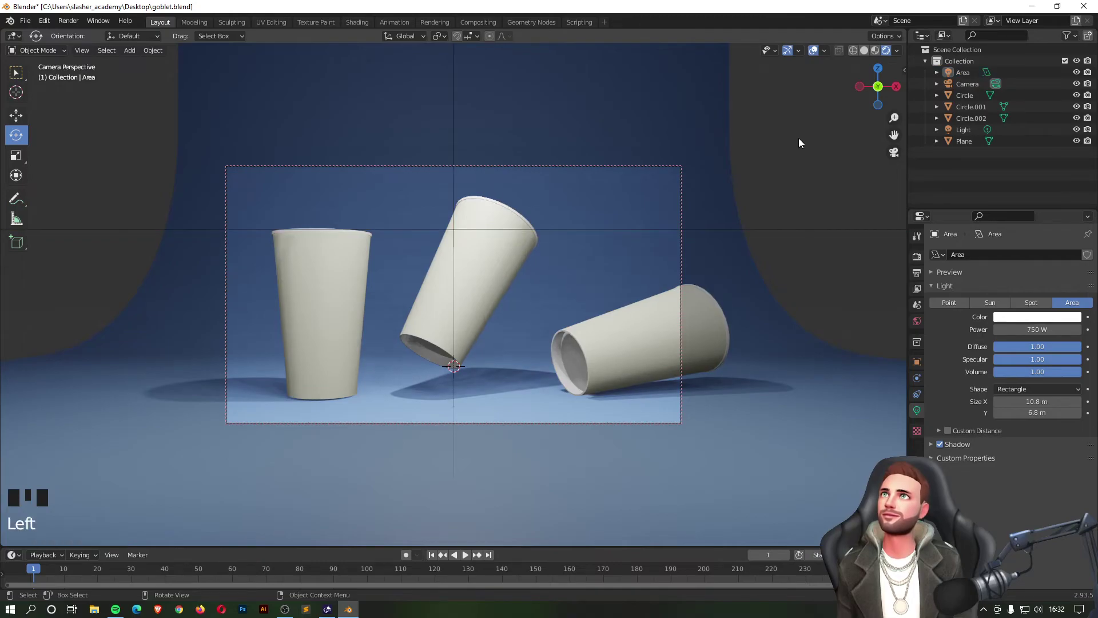
Step: Outside the camera view, select the point light above the cups and change its colour to orange
click(893, 151)
mouse_move(635, 212)
middle_down()
mouse_move(650, 202)
mouse_move(591, 234)
mouse_move(501, 228)
mouse_move(459, 191)
mouse_move(626, 207)
middle_up()
click(725, 232)
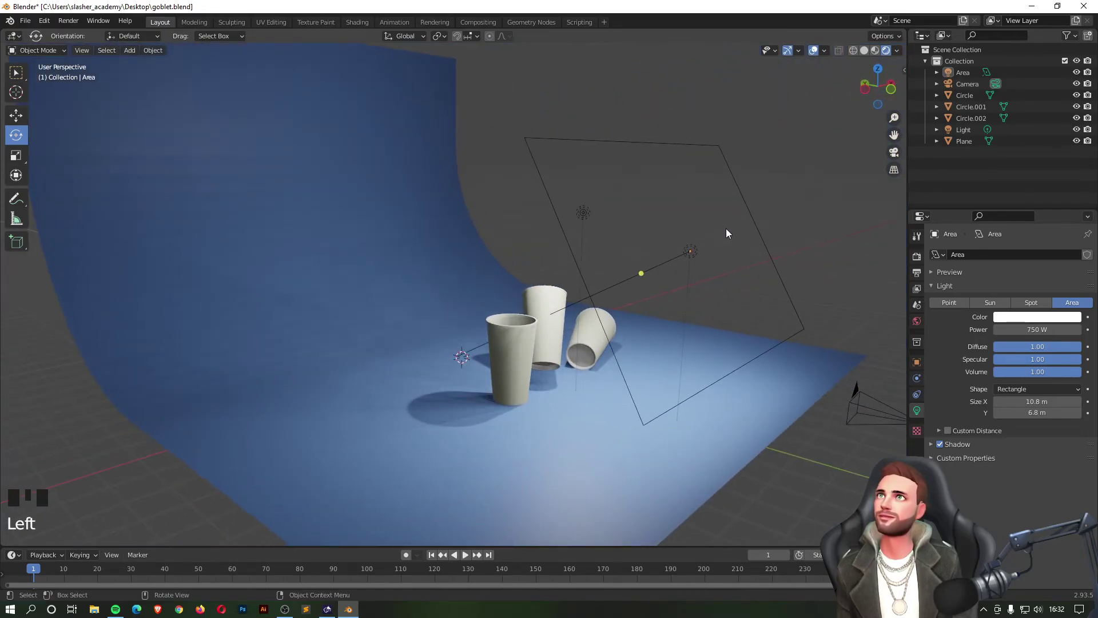
click(755, 226)
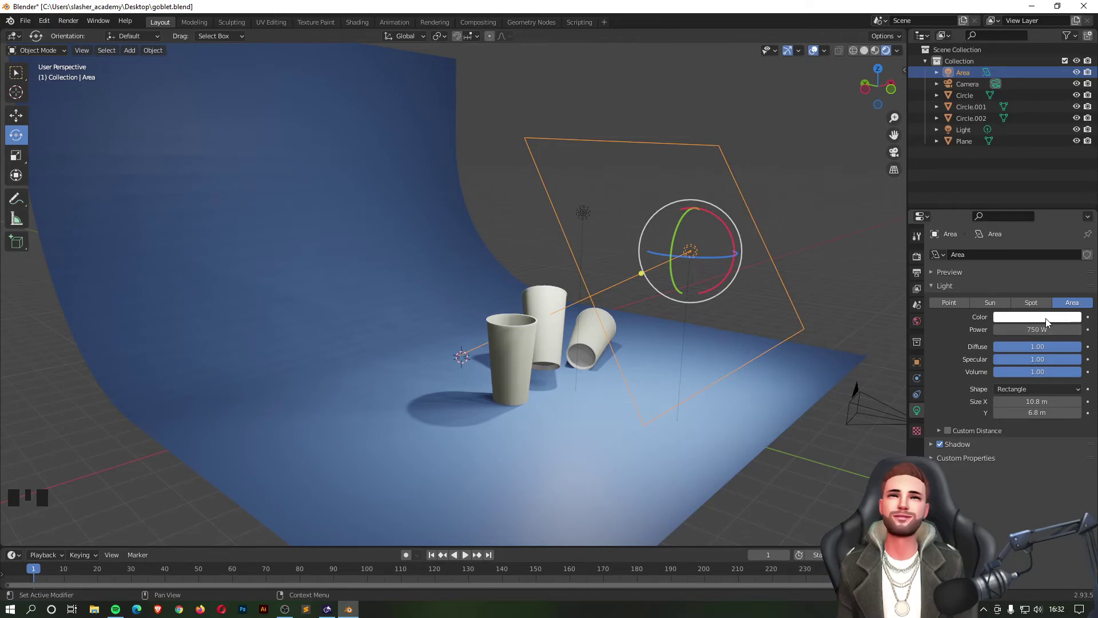
middle_drag(629, 240, 587, 256)
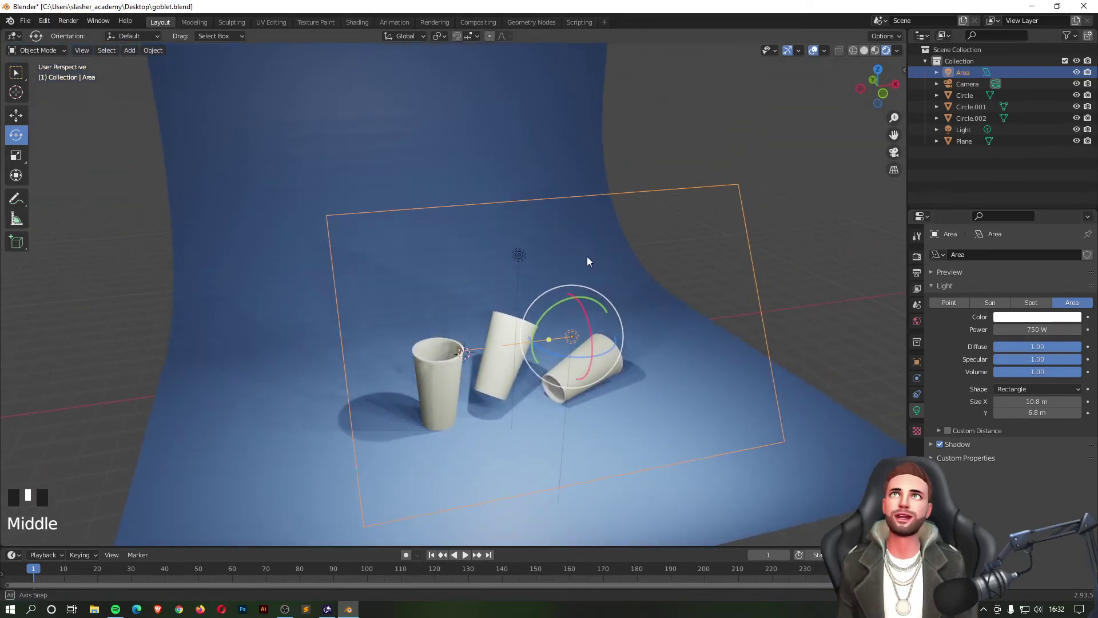
click(519, 254)
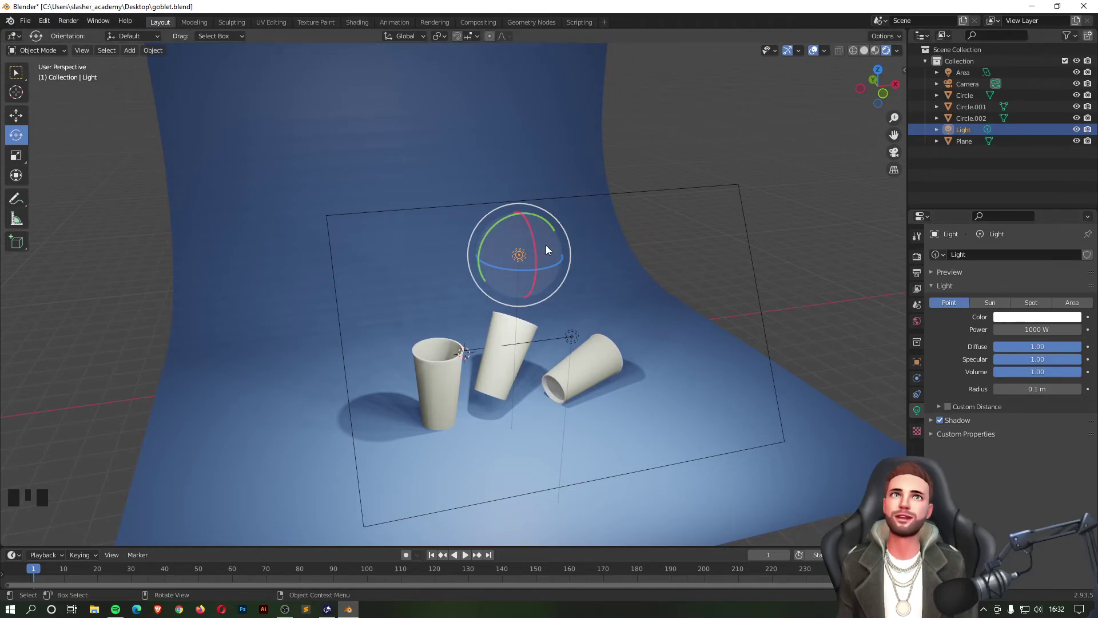
click(1009, 318)
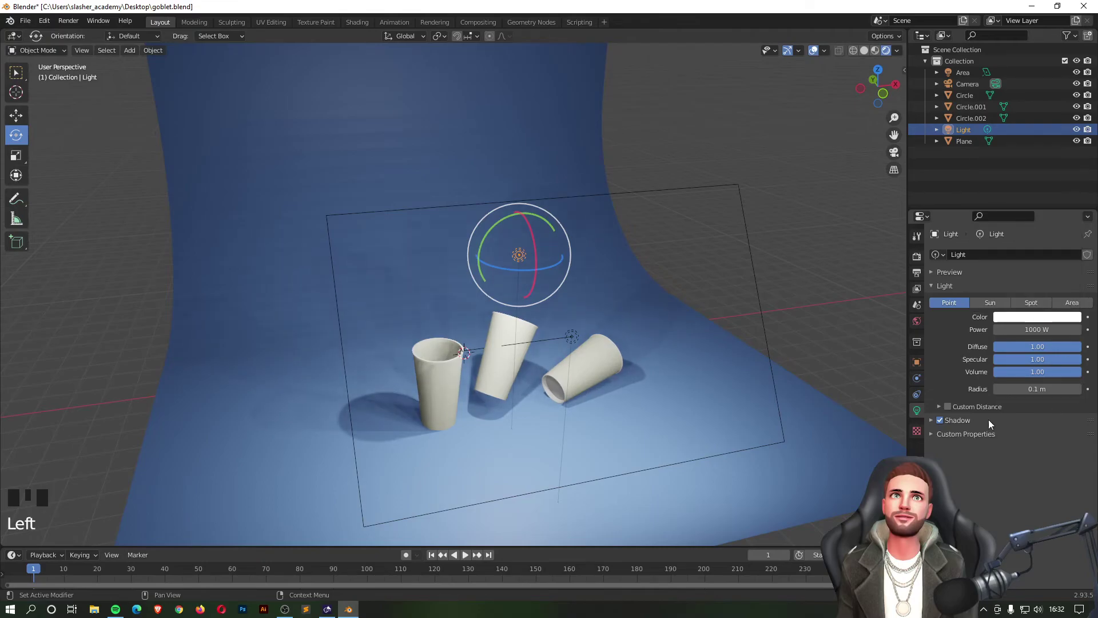
click(1021, 318)
drag(1021, 207, 1011, 239)
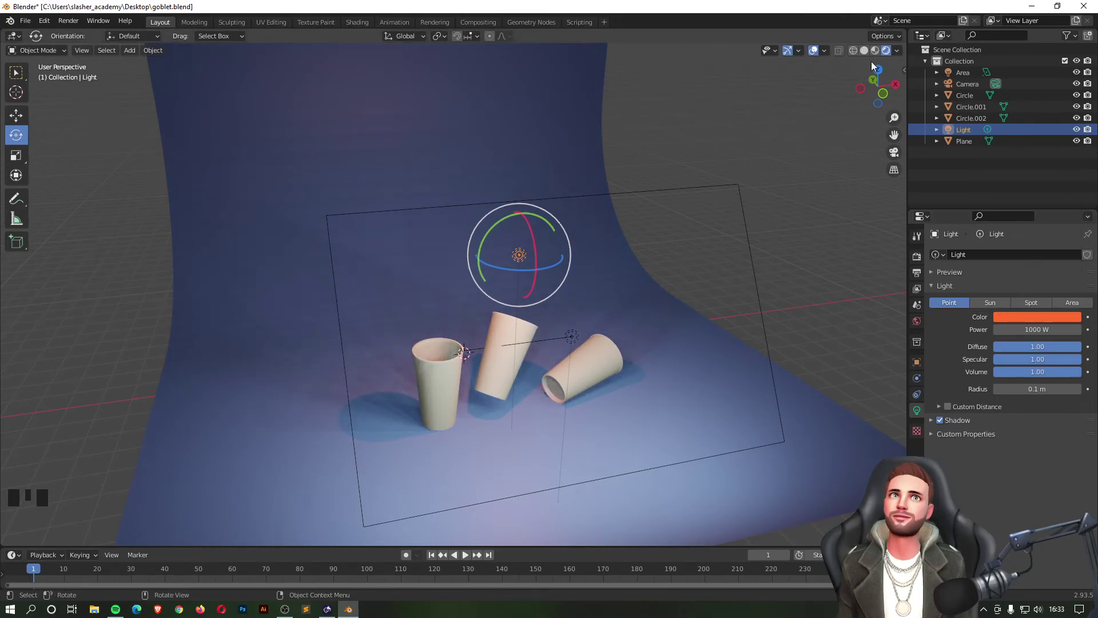
Step: In camera view, soften the point light's colour to a lighter coral orange and deselect the light
click(894, 152)
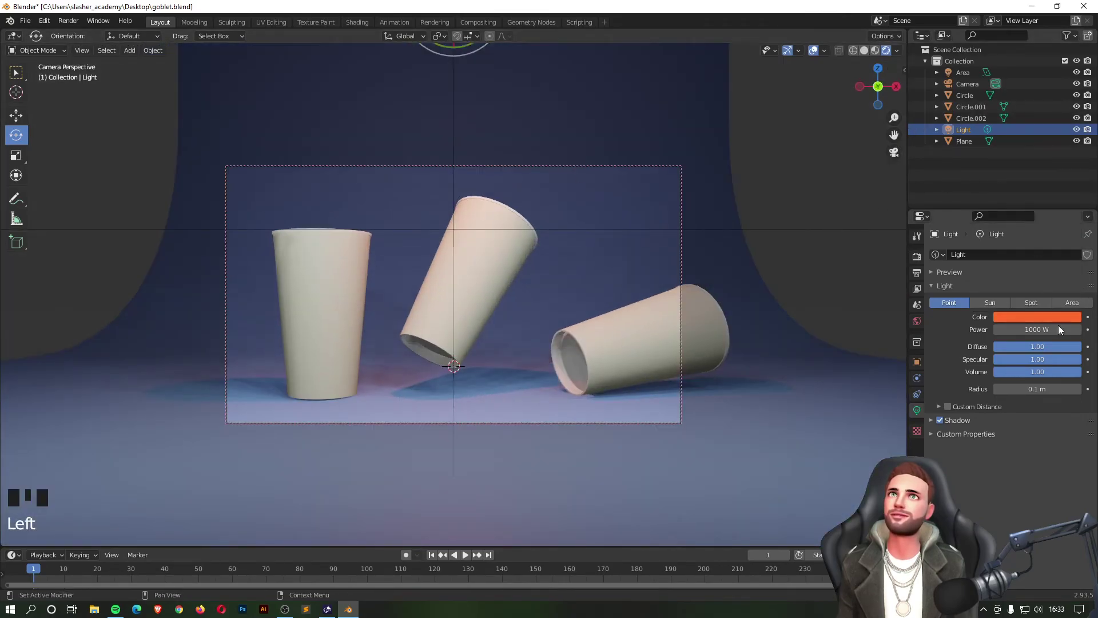
click(1040, 317)
mouse_move(1041, 214)
mouse_down()
mouse_move(1019, 172)
mouse_move(995, 184)
mouse_move(1001, 233)
mouse_move(1037, 236)
mouse_move(1009, 208)
mouse_move(1023, 226)
mouse_move(1041, 204)
mouse_move(1015, 234)
mouse_up()
drag(1001, 224, 1014, 234)
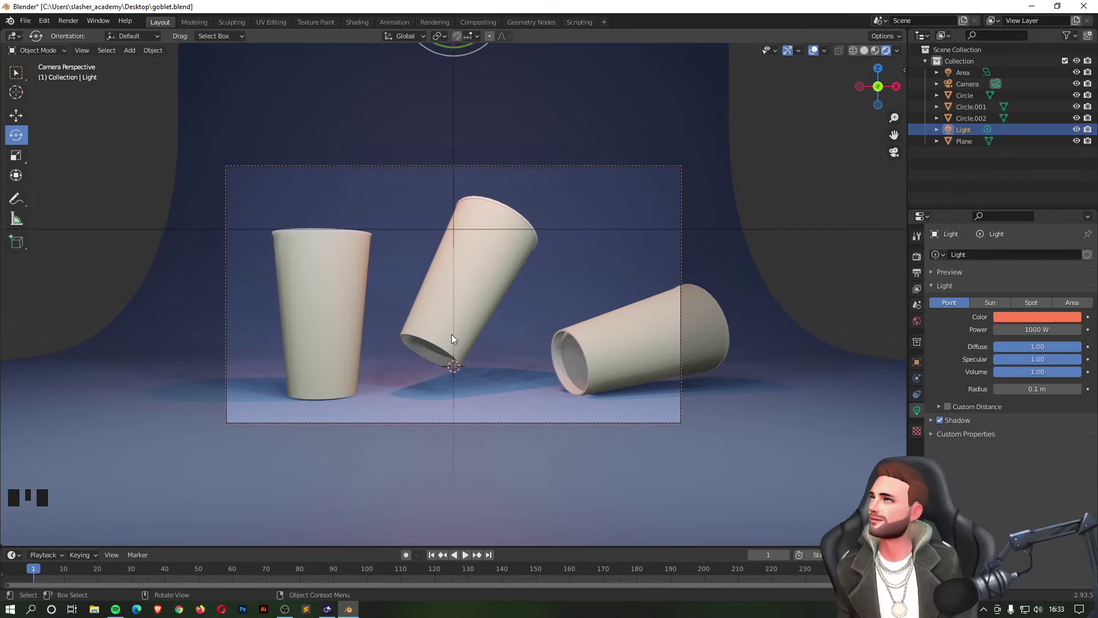
click(819, 152)
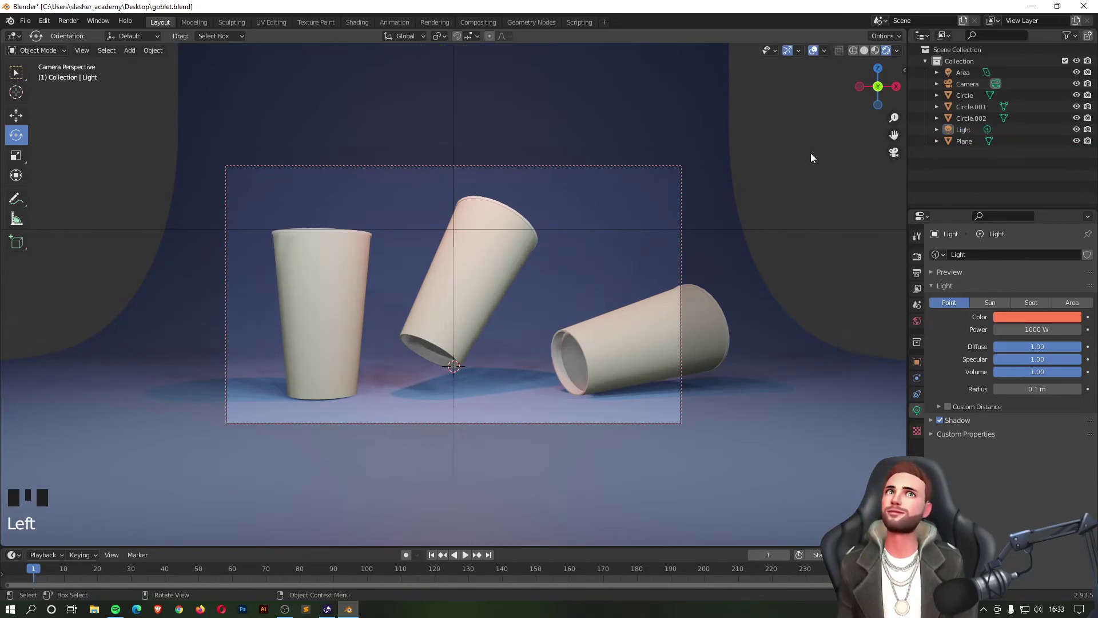
Step: Save the changes to goblet.blend
key(ctrl+s)
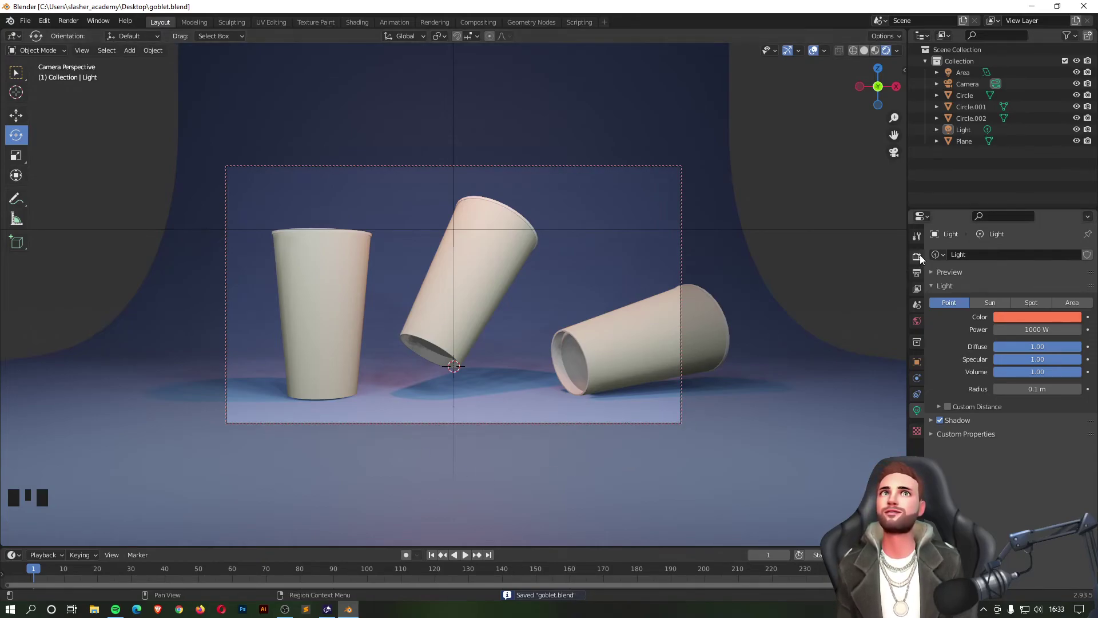
click(828, 184)
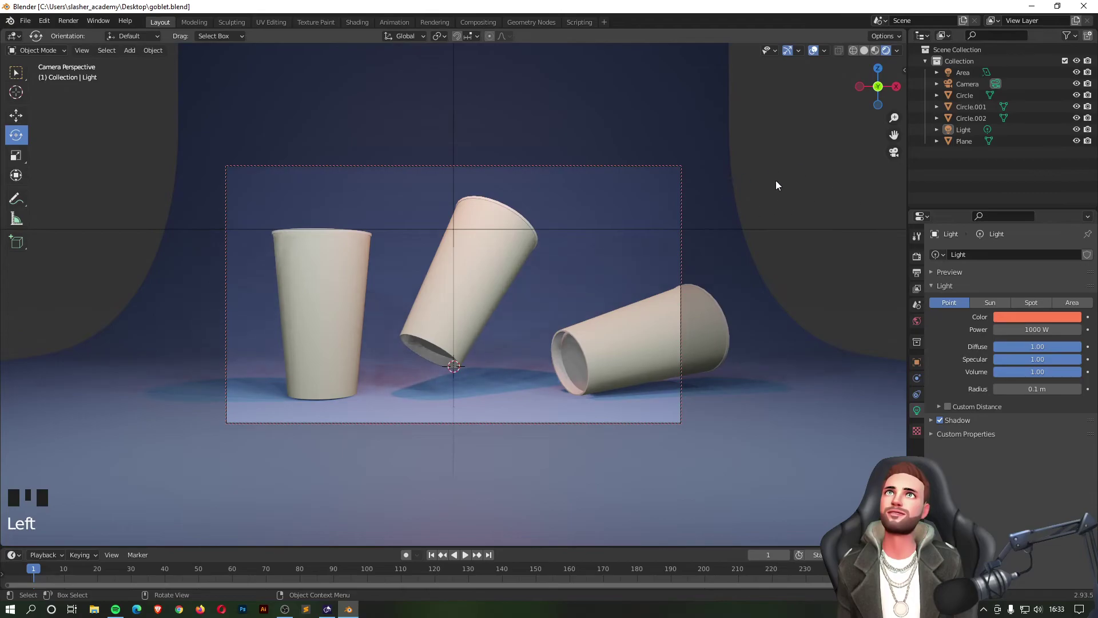
click(741, 185)
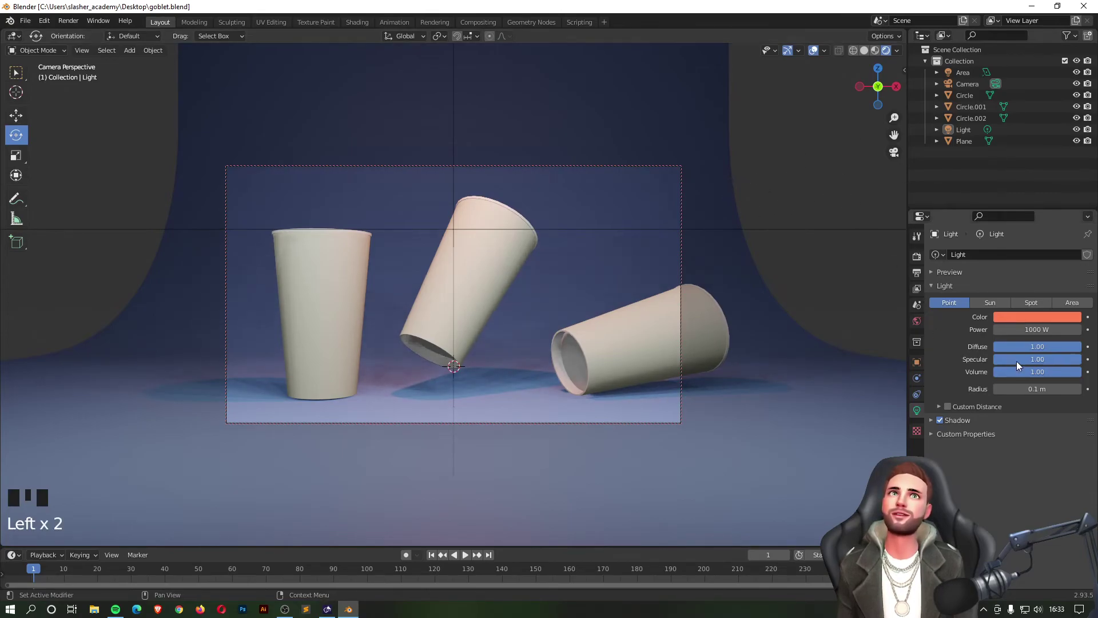
Step: Keep Eevee as the scene's render engine
click(916, 257)
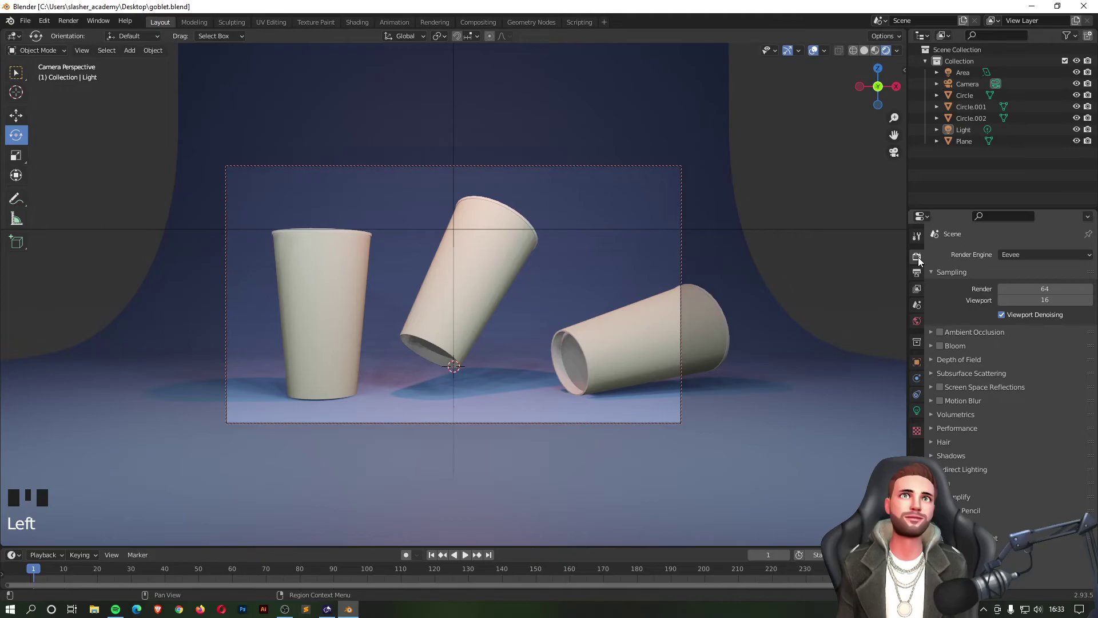
click(1004, 256)
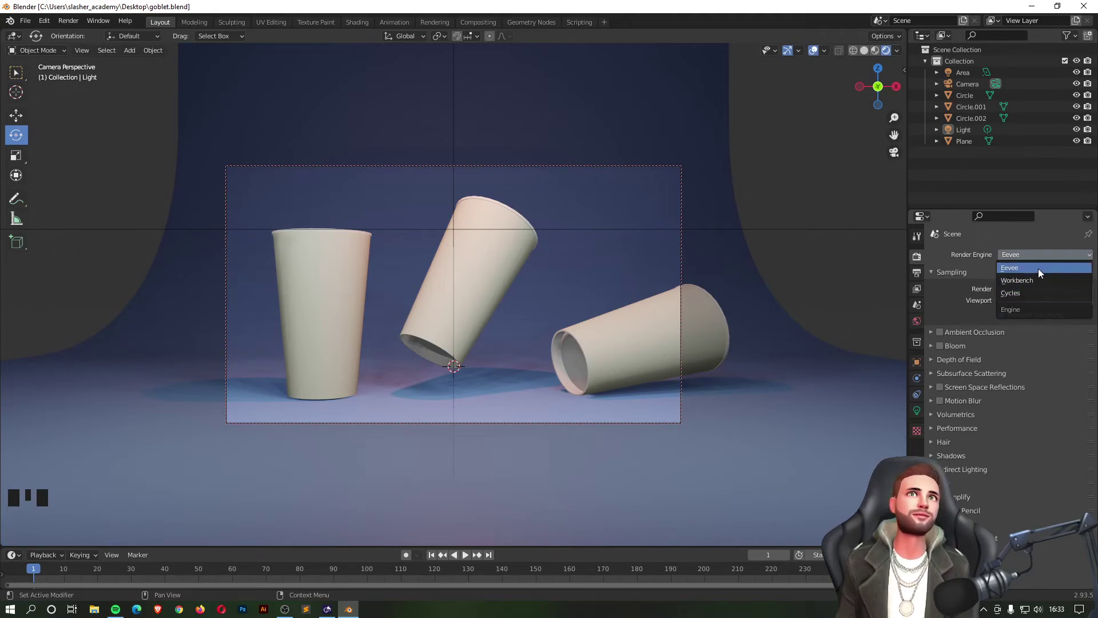
click(1028, 267)
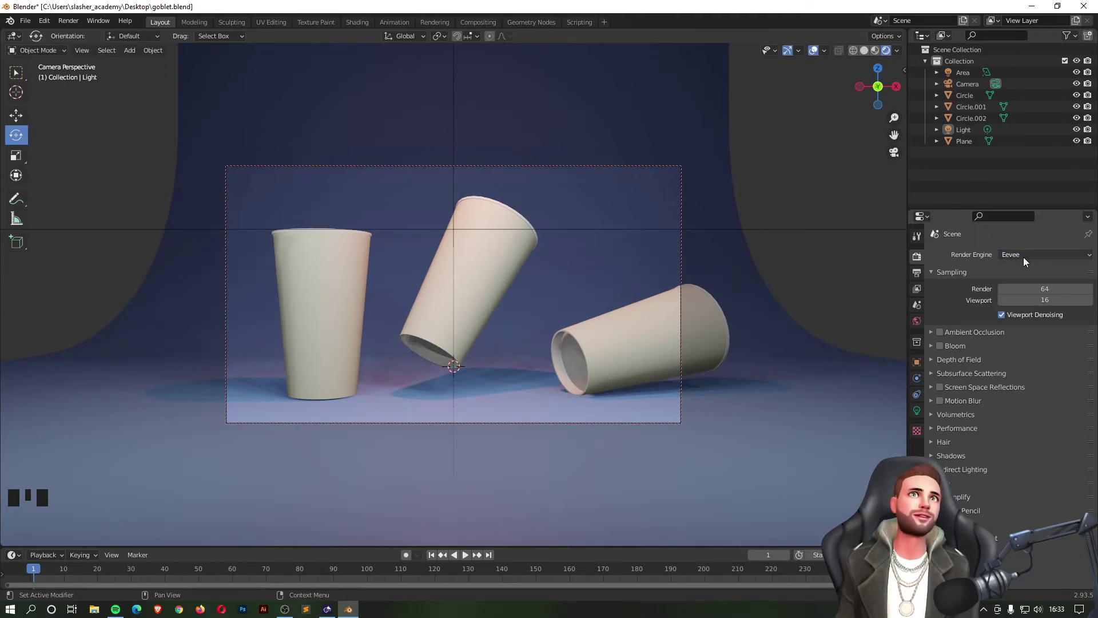
Step: Render the scene without and with Ambient Occlusion, leaving the option enabled and closing each render result
click(939, 331)
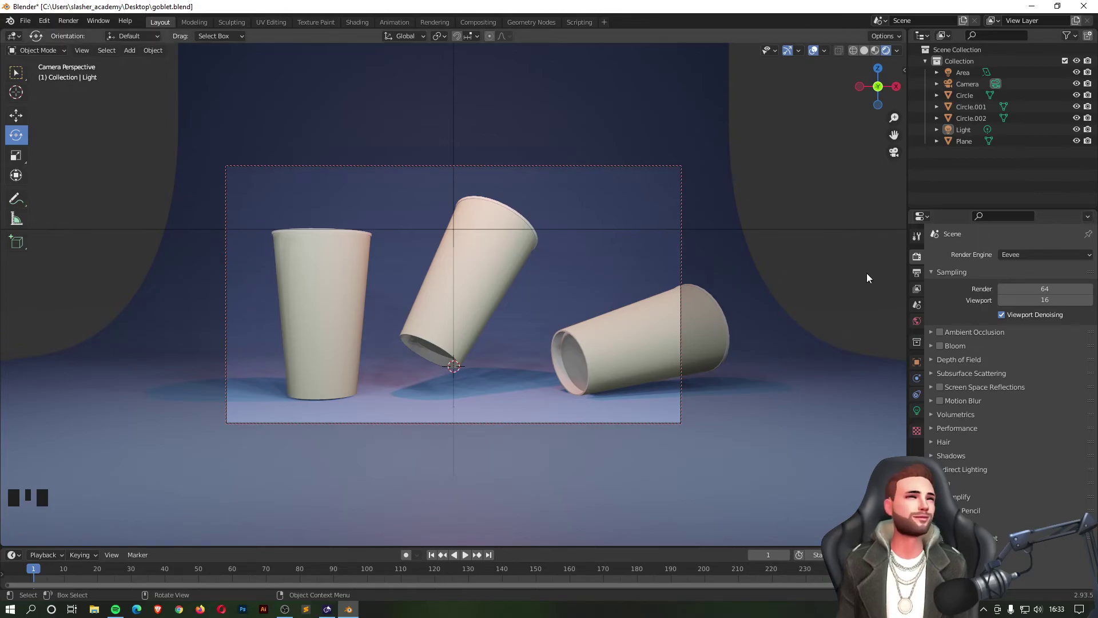
key(F12)
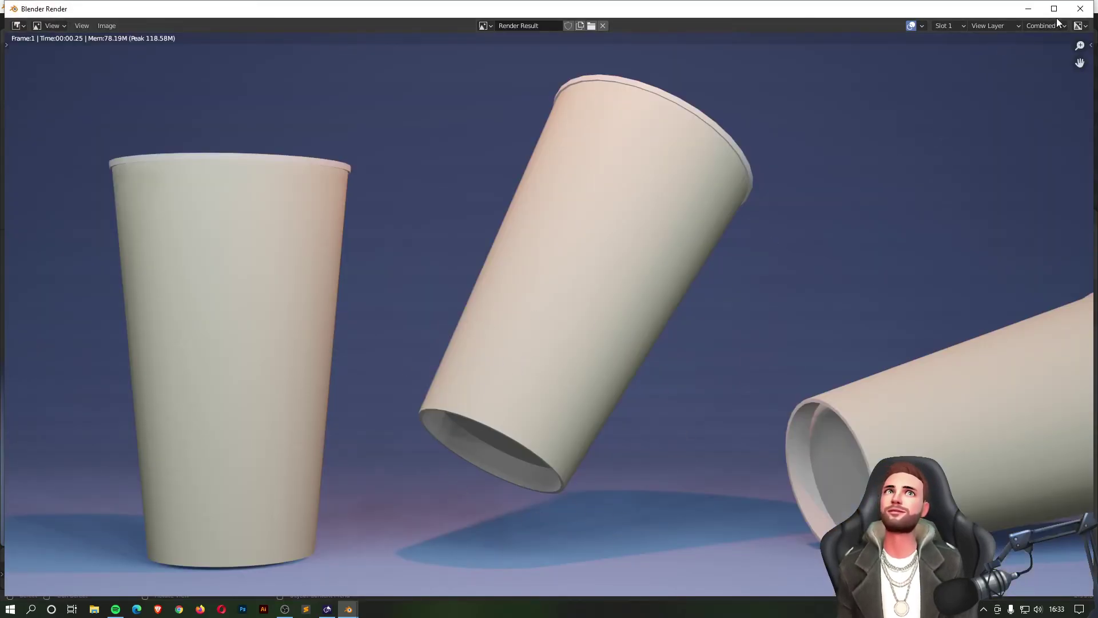
click(1081, 10)
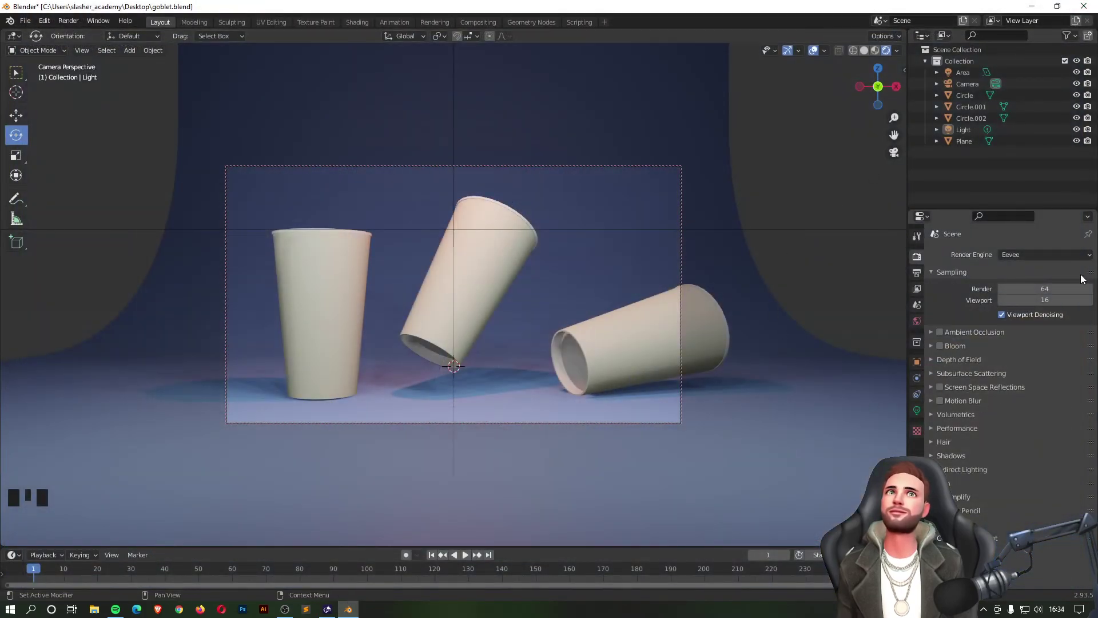
key(F12)
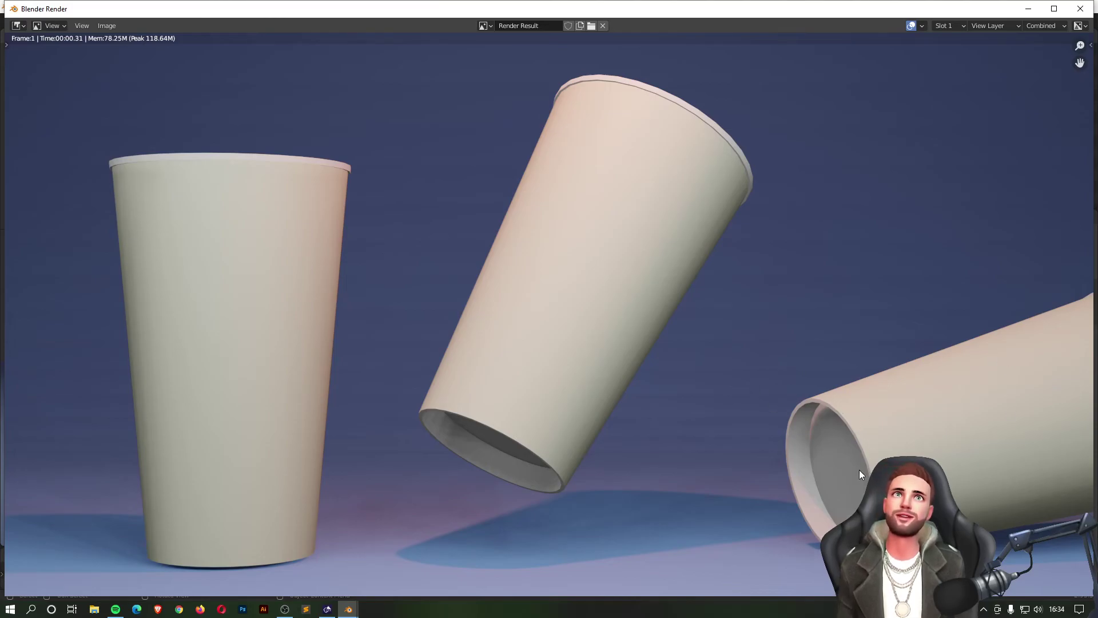
click(1080, 8)
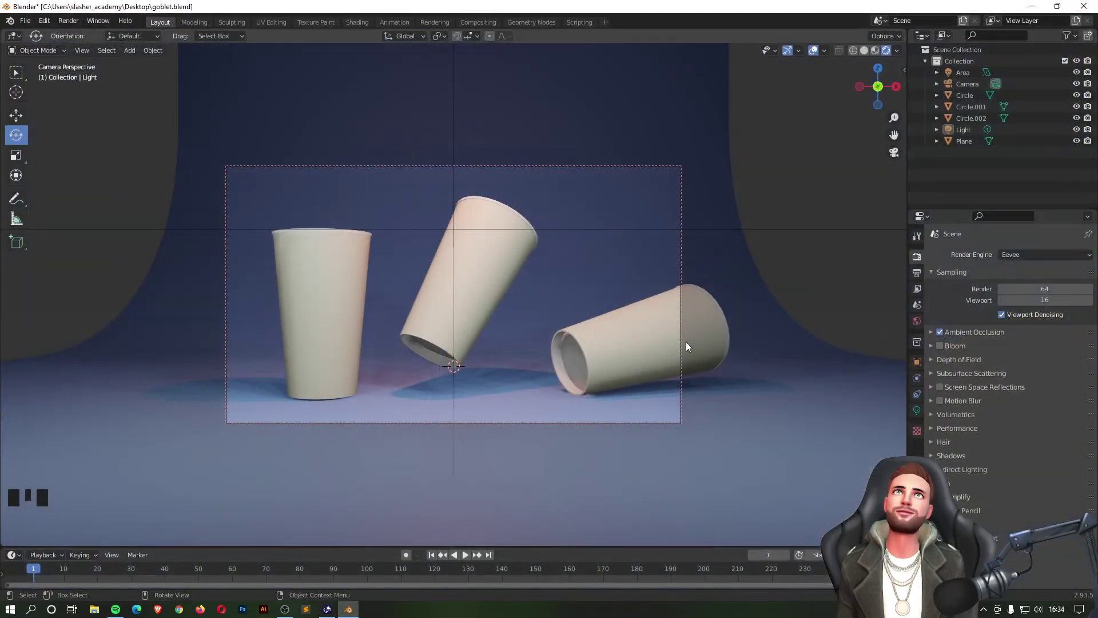
Step: Add a Subdivision modifier with viewport level 2 to the tilted middle cup and open its mesh data settings
click(957, 96)
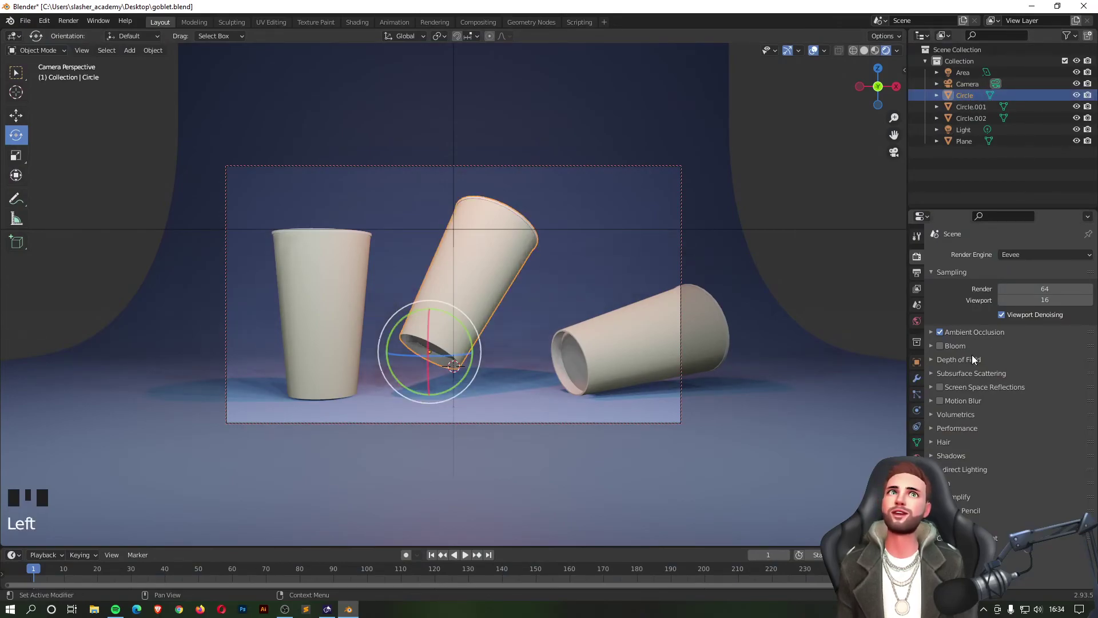
click(917, 378)
click(976, 255)
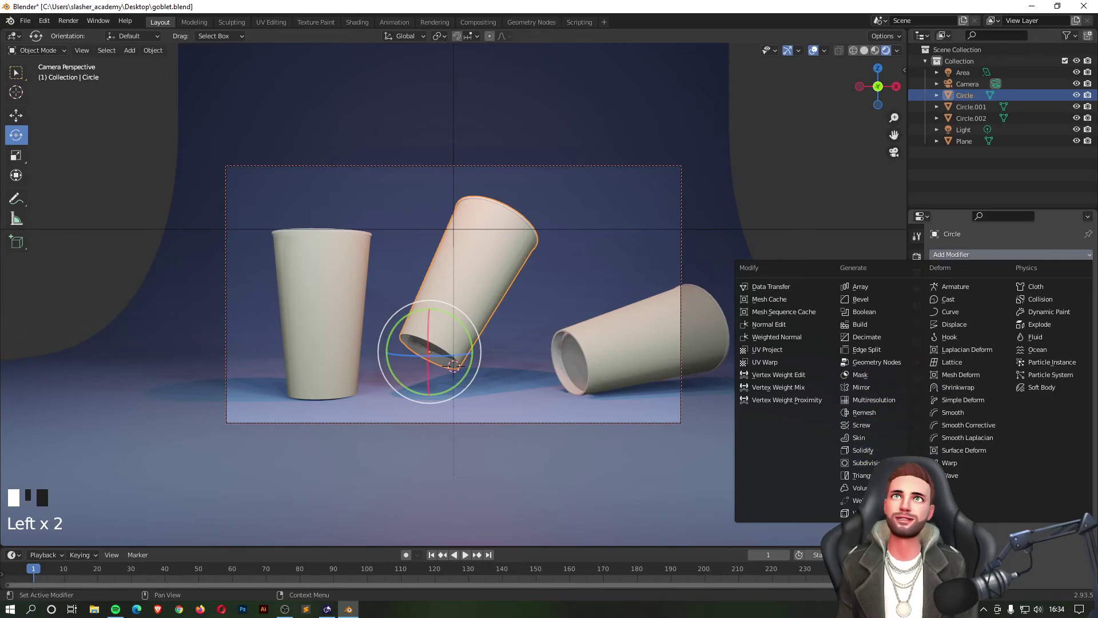
click(863, 463)
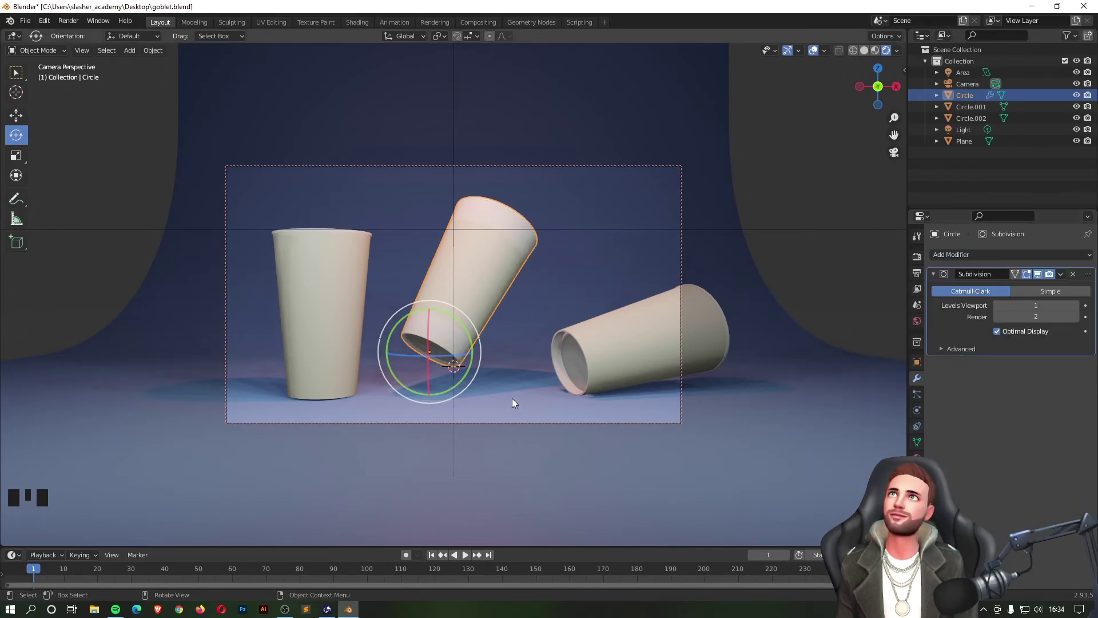
click(1075, 306)
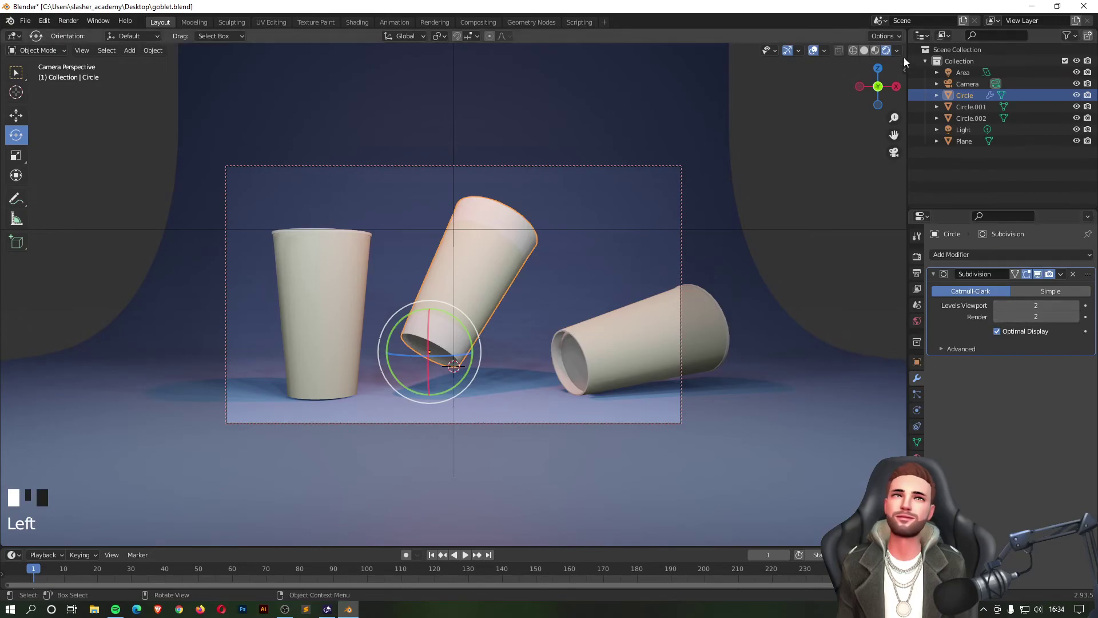
click(917, 442)
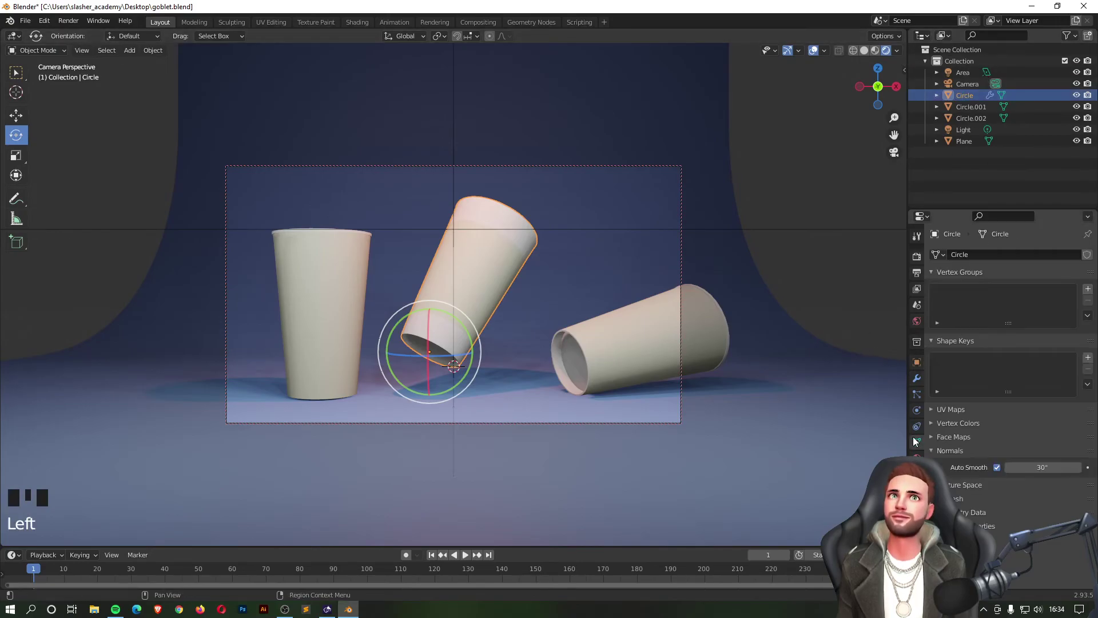
Step: Try reshading the tilted middle cup with Auto Smooth turned off and check it from the camera view and other angles
click(997, 467)
right_click(493, 221)
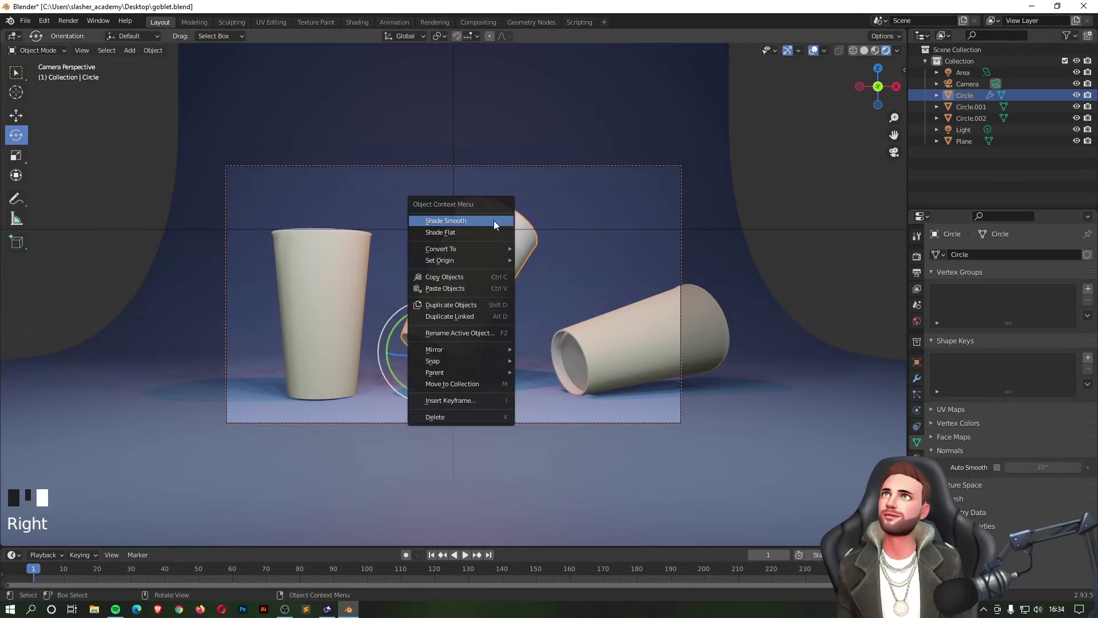
click(475, 231)
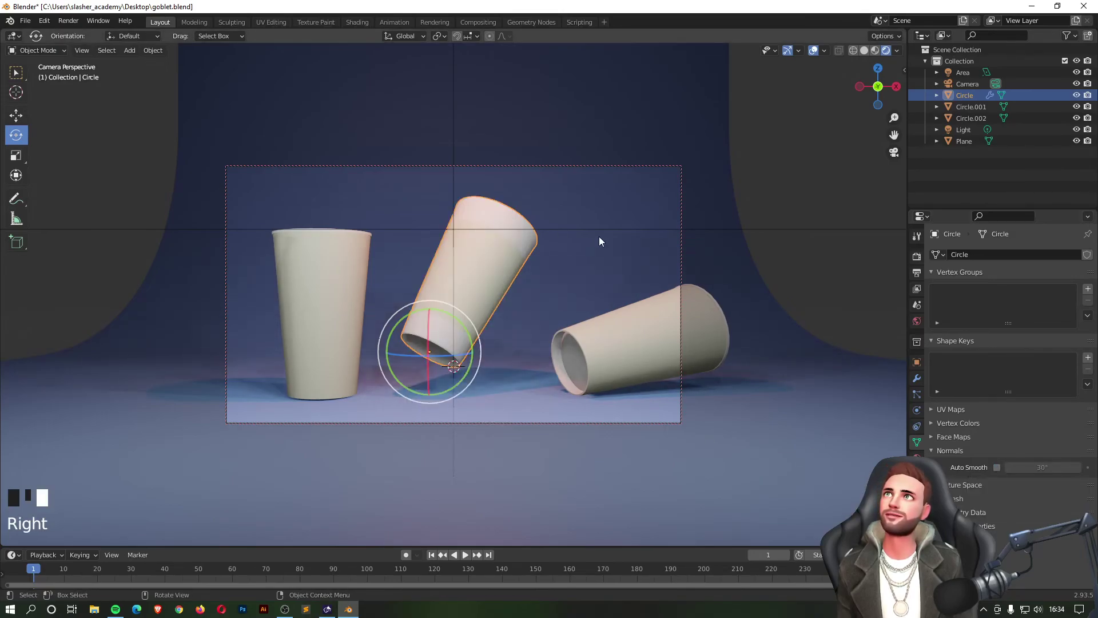
click(993, 467)
middle_drag(474, 229, 578, 198)
key(ctrl+z)
key(ctrl+z)
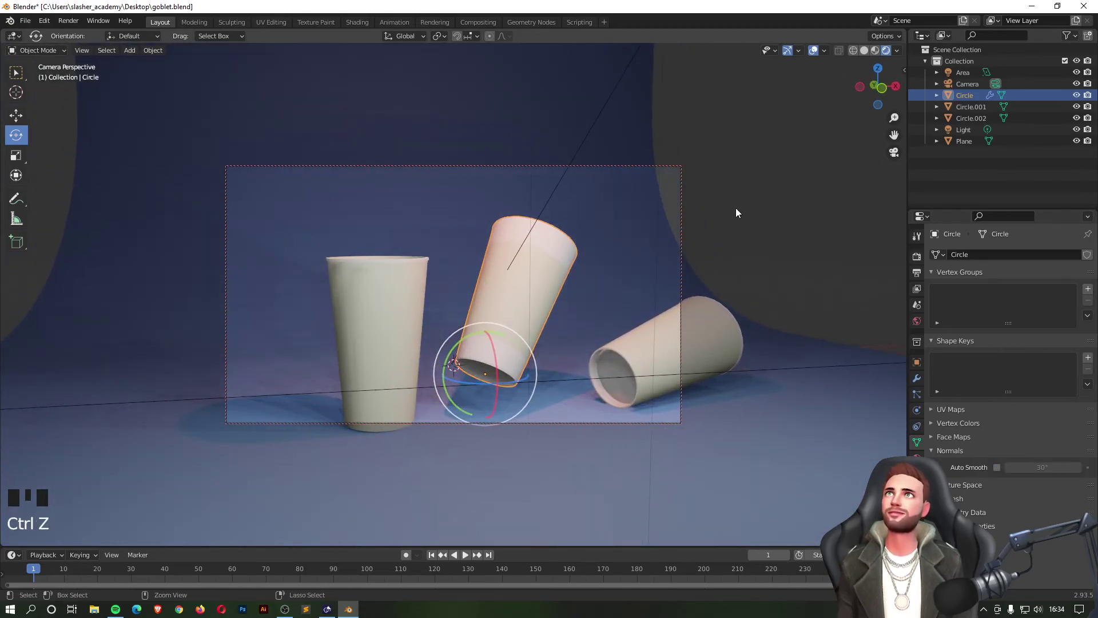
middle_drag(735, 212, 768, 227)
click(862, 201)
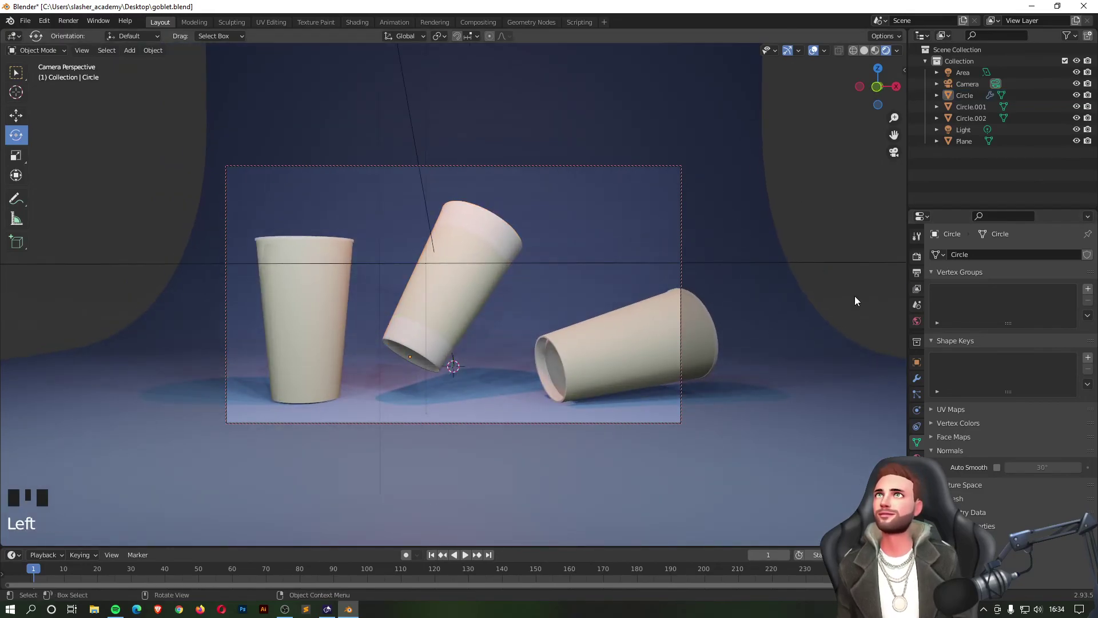
click(894, 152)
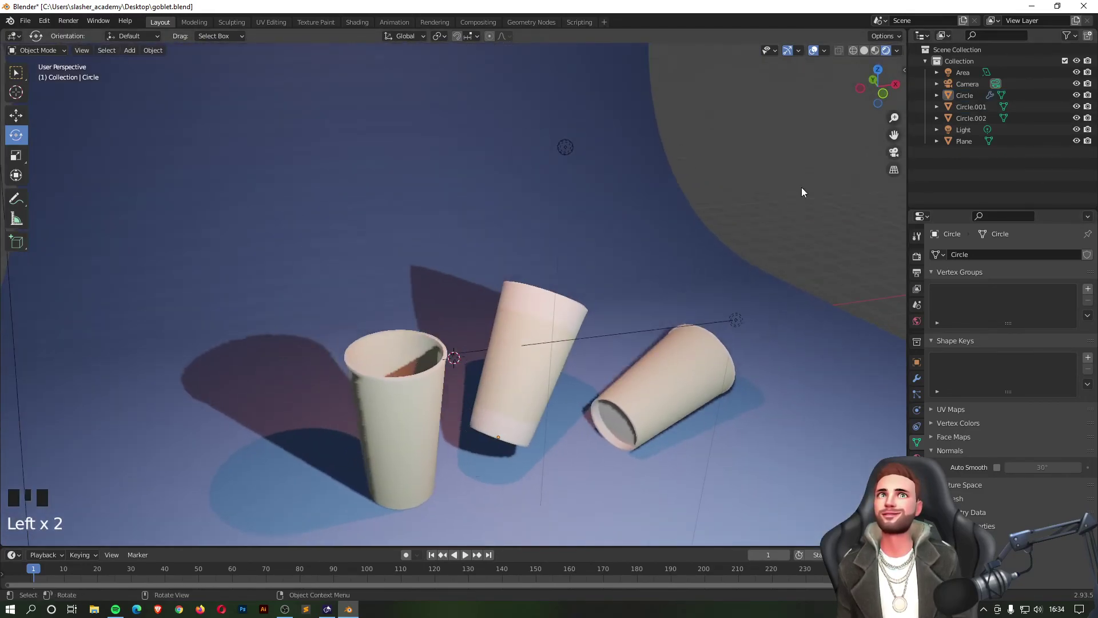
Step: Undo the middle cup's shading changes and its Subdivision modifier, and return to the camera view
key(ctrl+z)
key(ctrl+z)
key(ctrl+z)
key(ctrl+z)
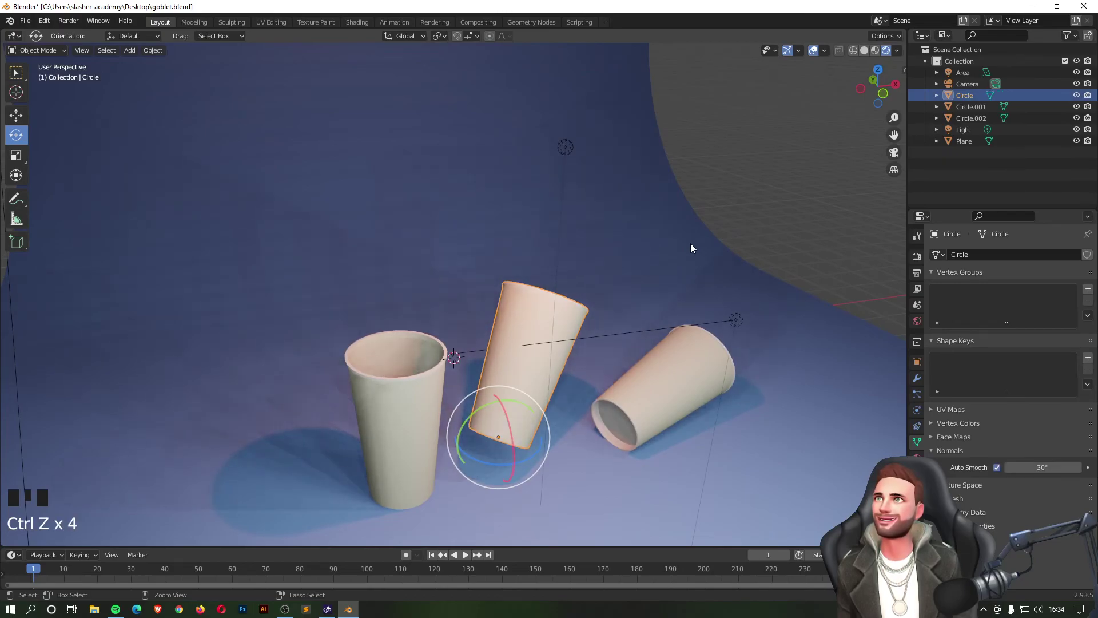
middle_drag(692, 258, 657, 265)
click(760, 302)
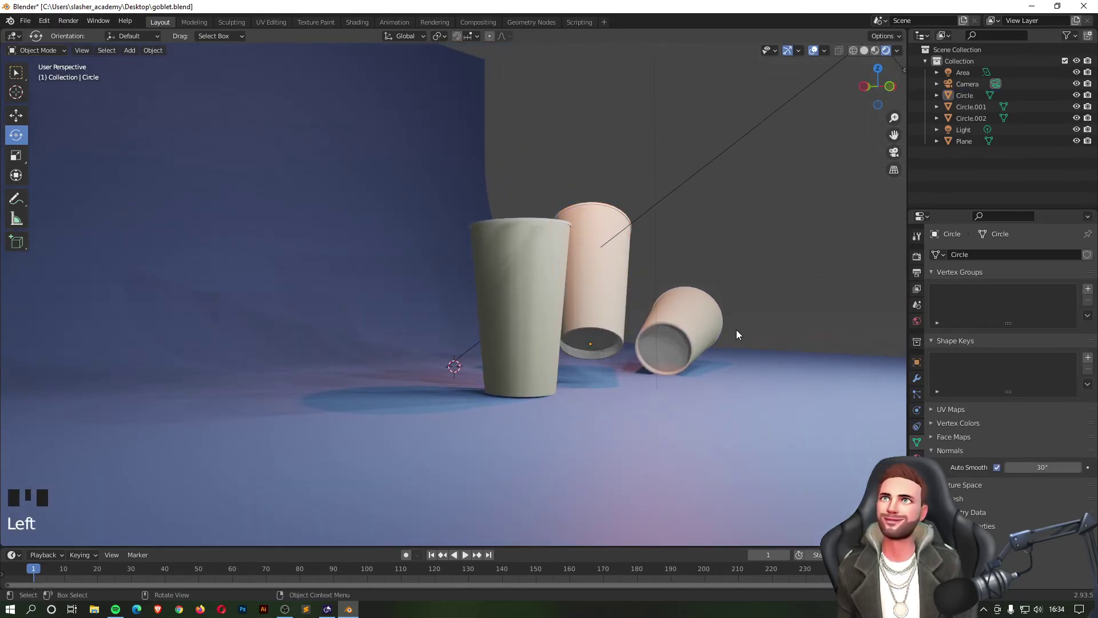
middle_drag(540, 379, 538, 325)
click(891, 153)
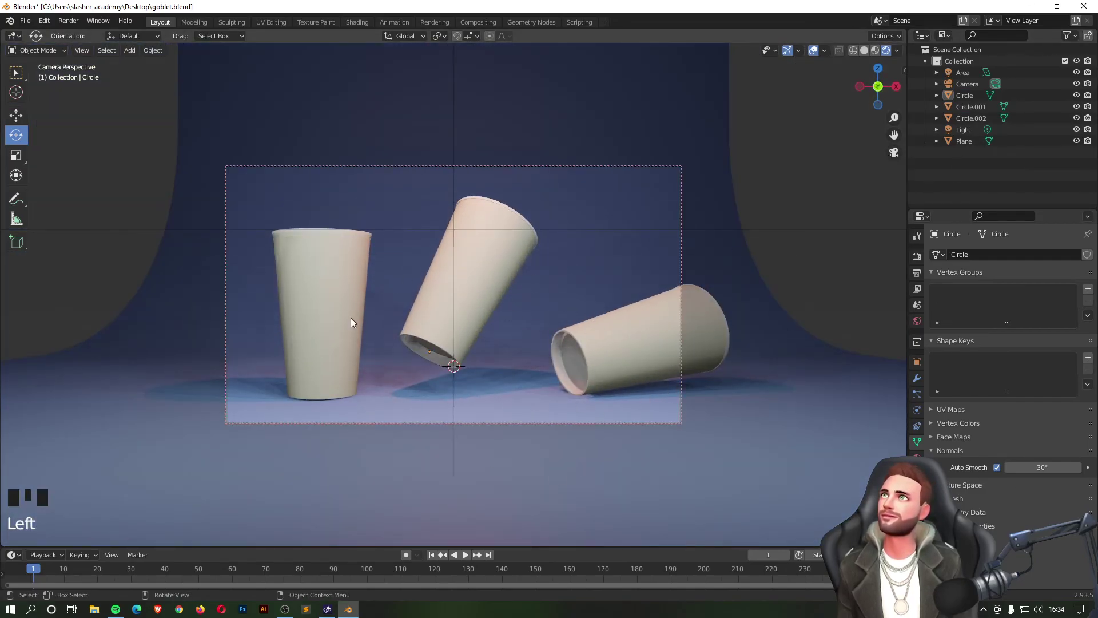
Step: Render the scene without and with Bloom, leaving Bloom enabled and closing each render result
key(F12)
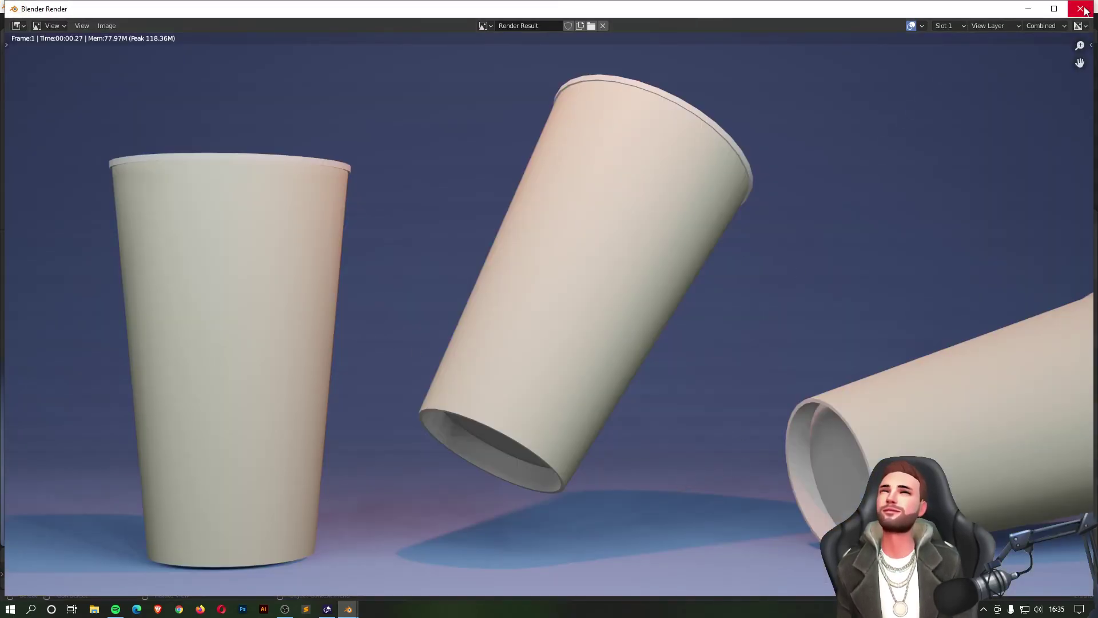
key(Escape)
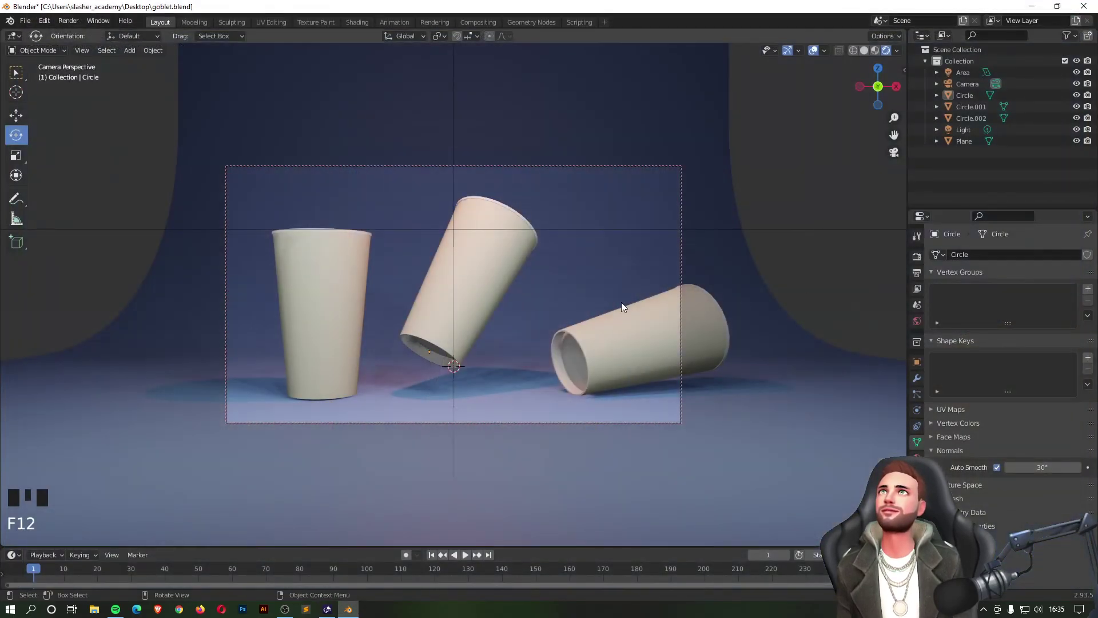
click(917, 255)
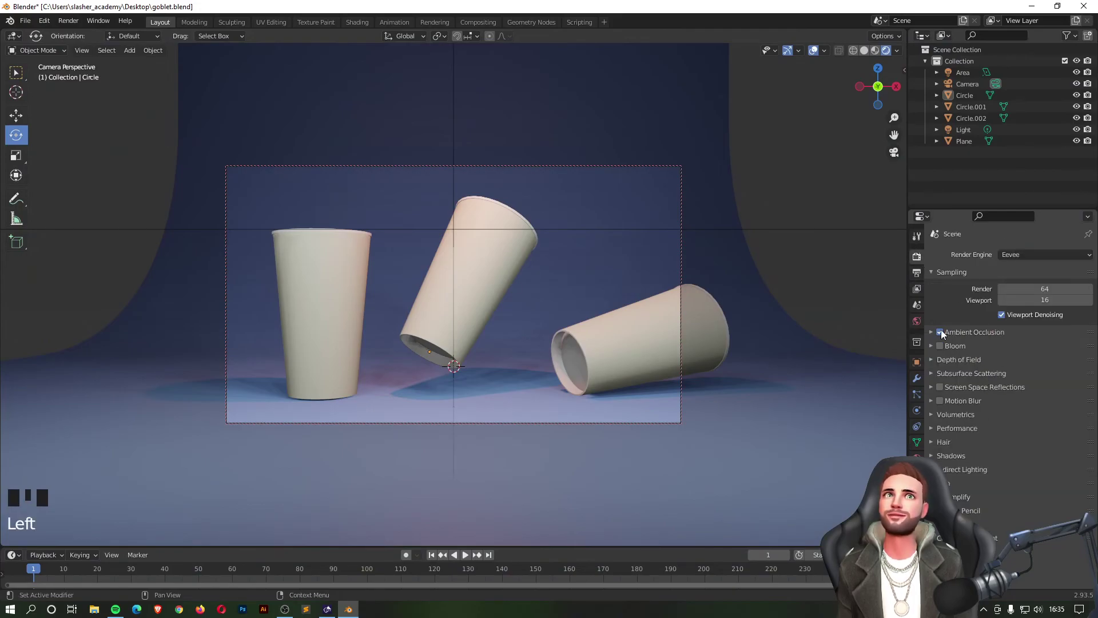
click(939, 345)
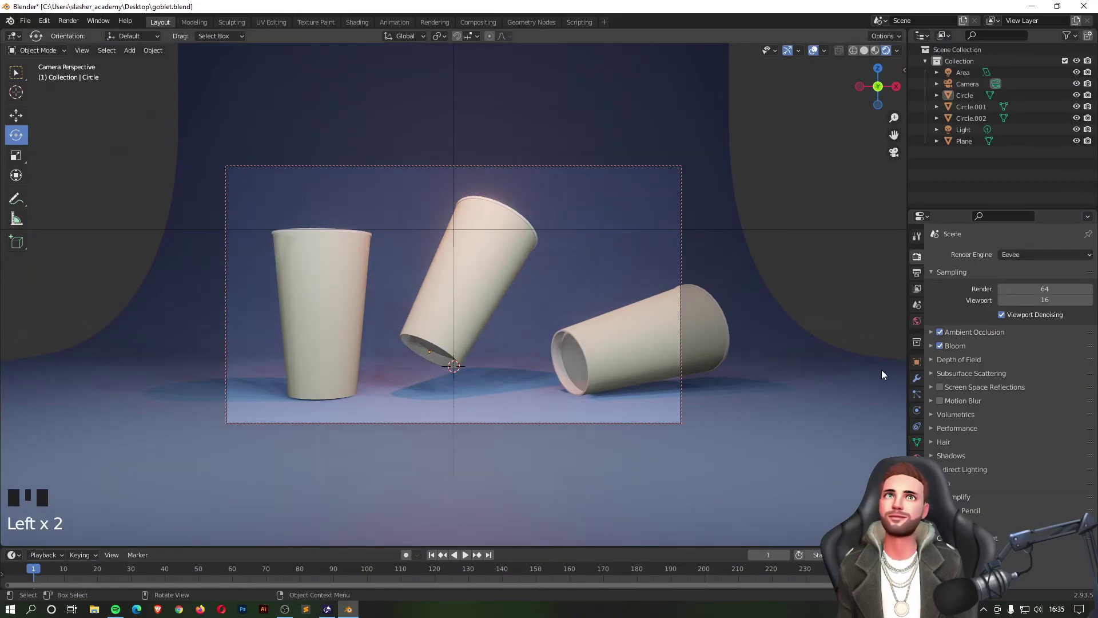
key(F12)
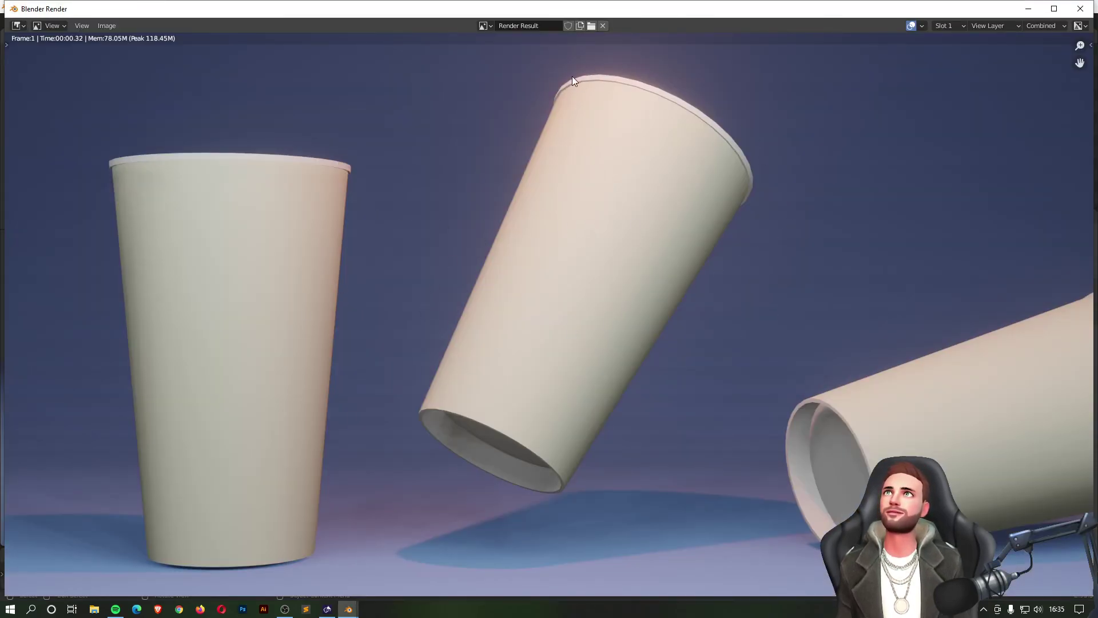
click(1079, 8)
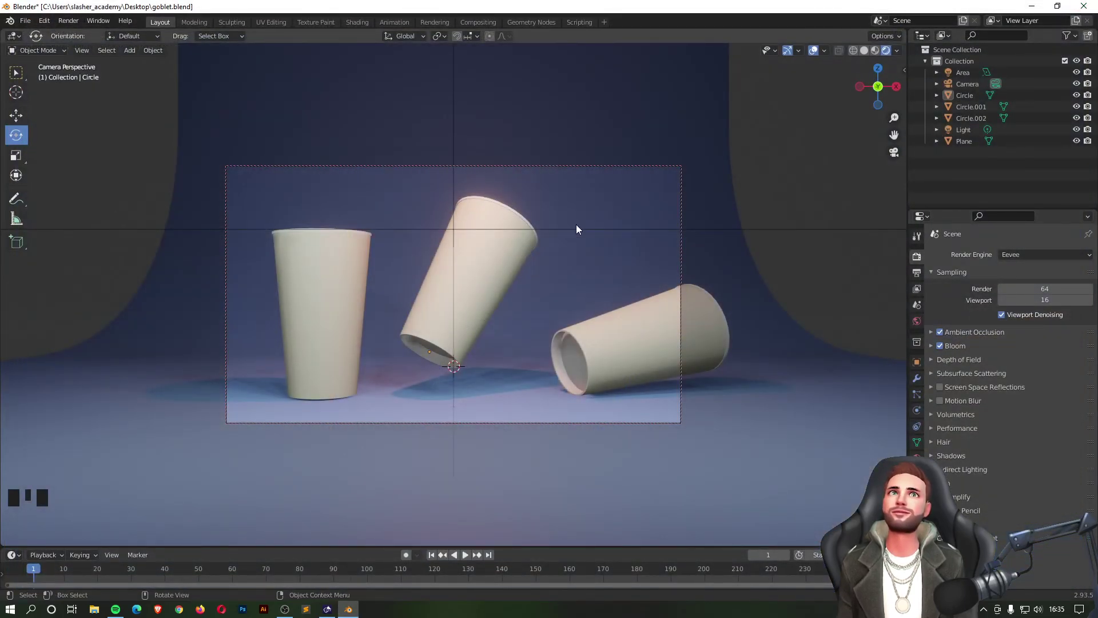
Step: Enable Screen Space Reflections with Refraction in the Eevee render settings
click(962, 388)
click(943, 387)
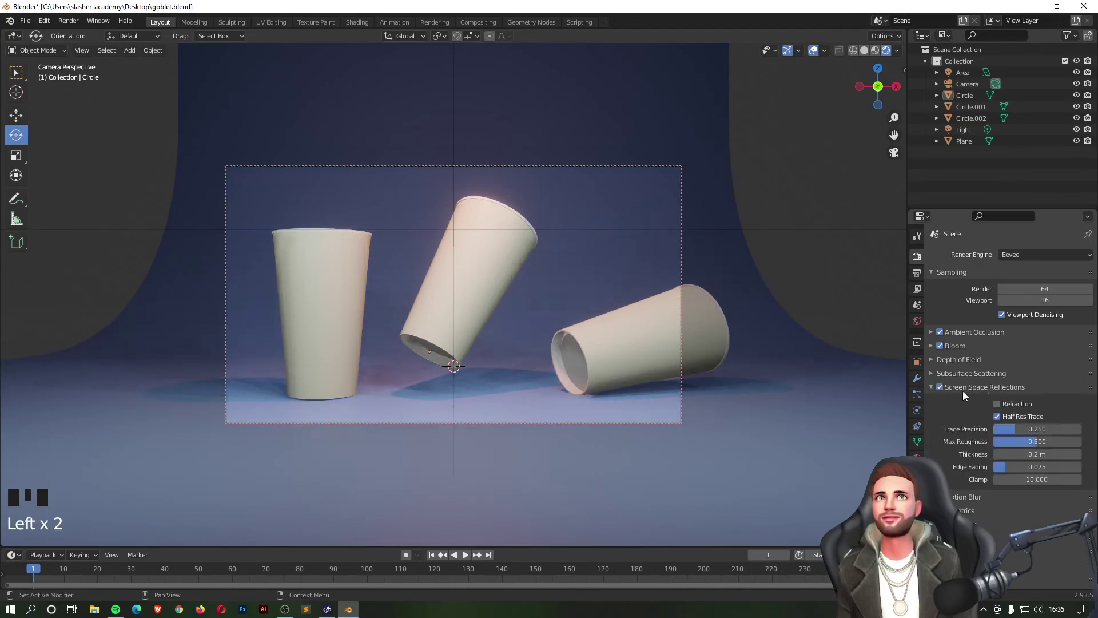
click(997, 403)
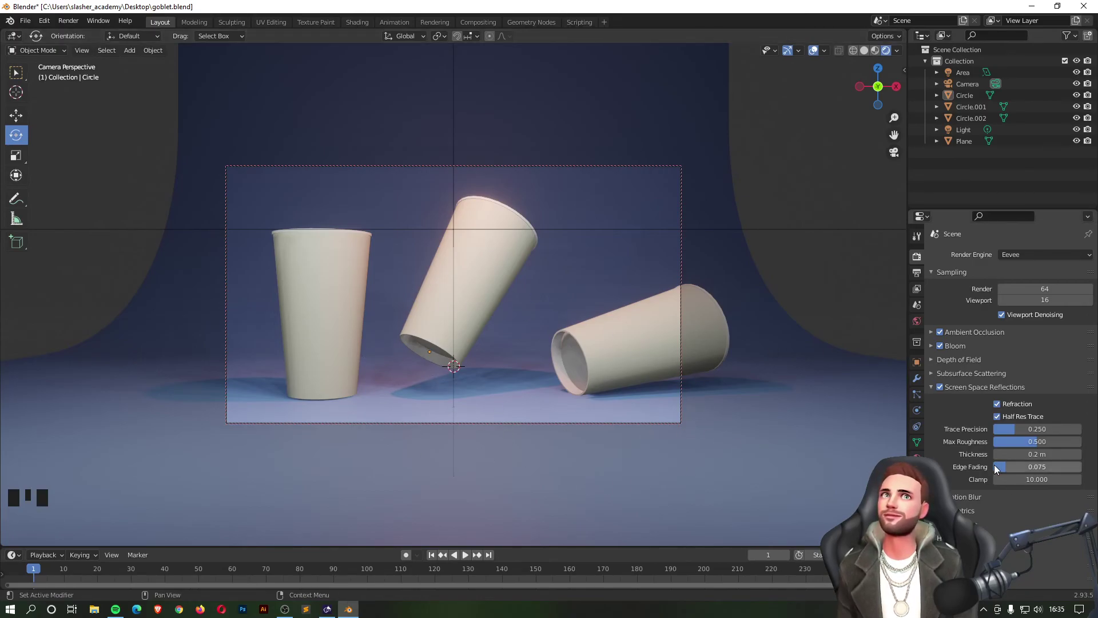
scroll(991, 462, down, 6)
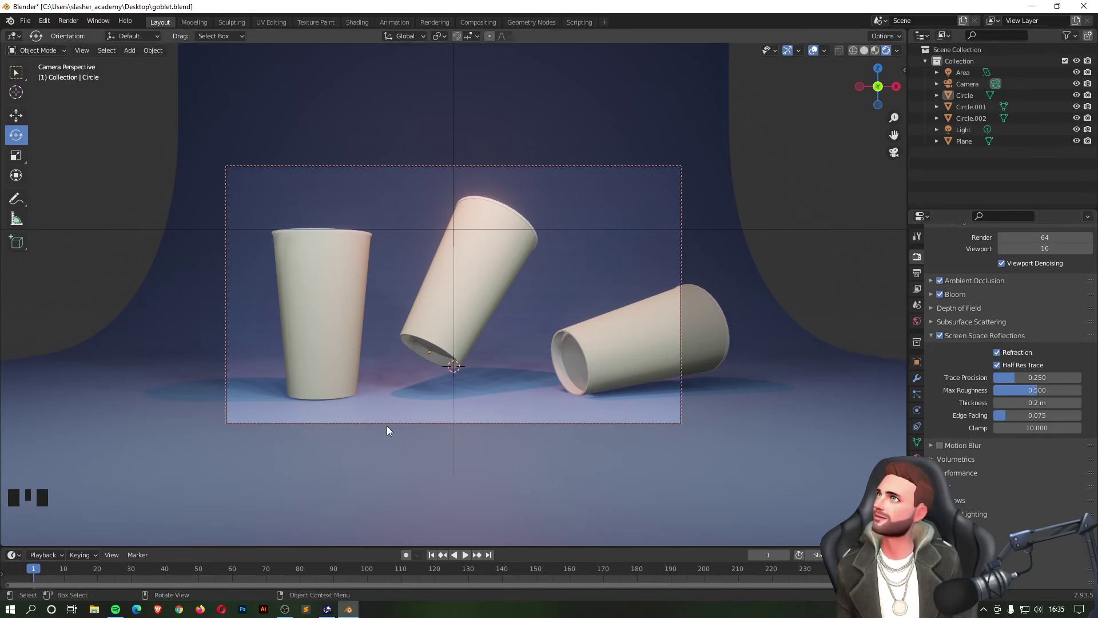
Step: Render the scene and show the whole image in the render window
key(Left)
key(F12)
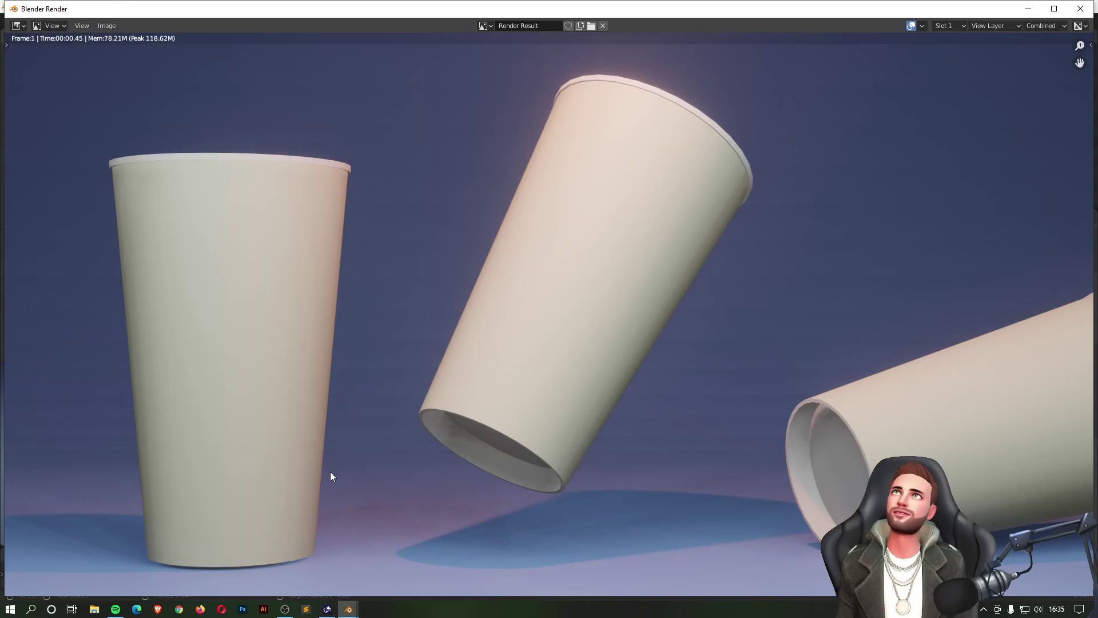
scroll(578, 192, down, 3)
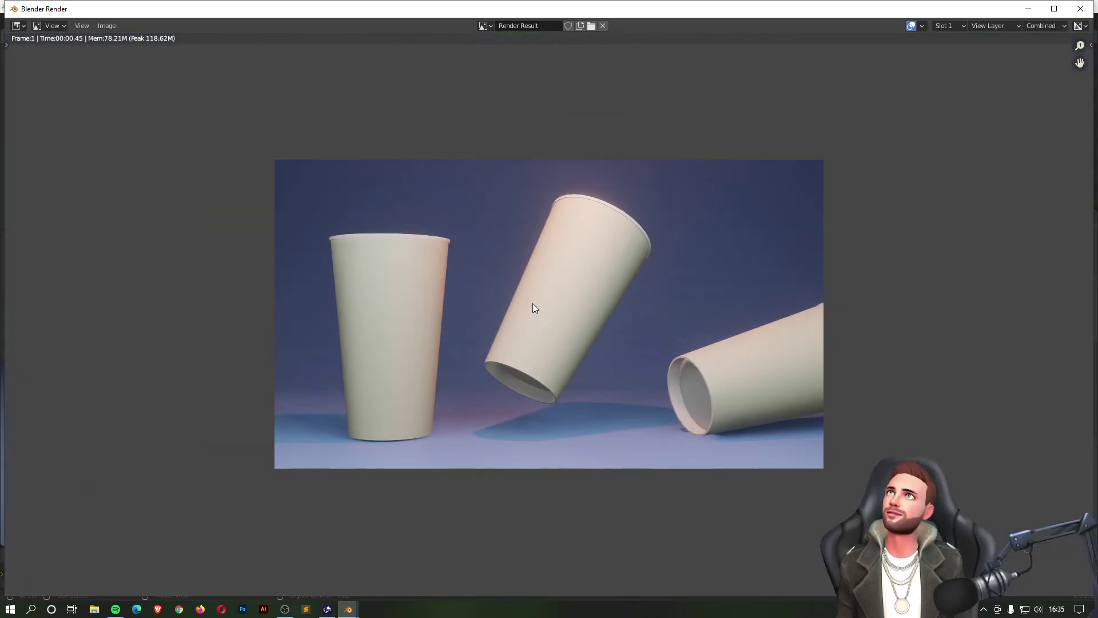
Step: Start saving the render result as a new image file and choose JPEG as the file format
click(110, 26)
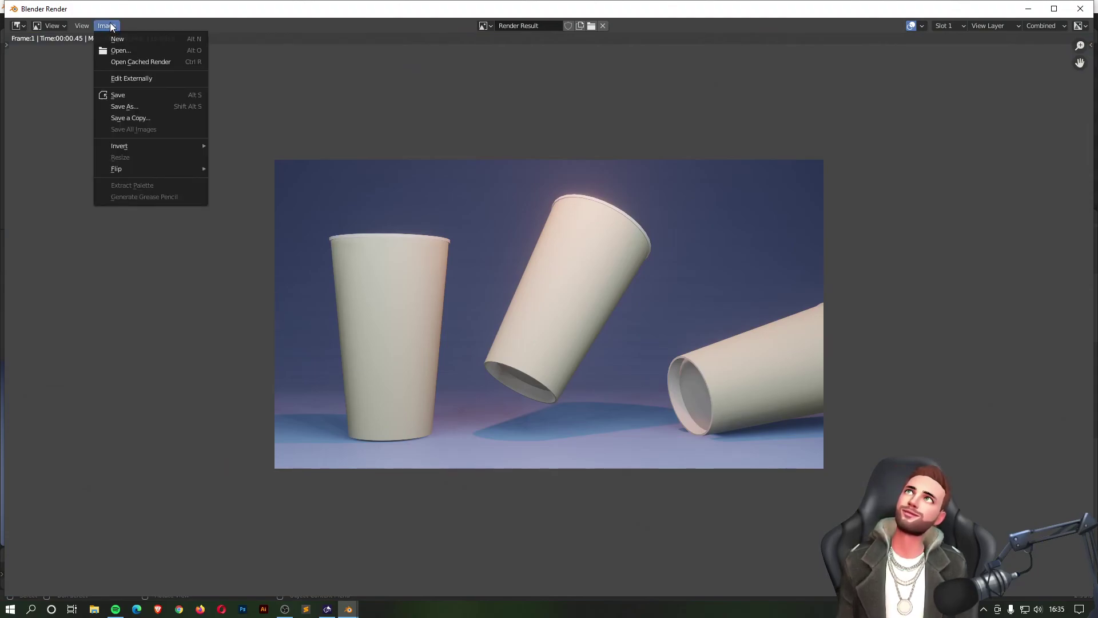
click(140, 107)
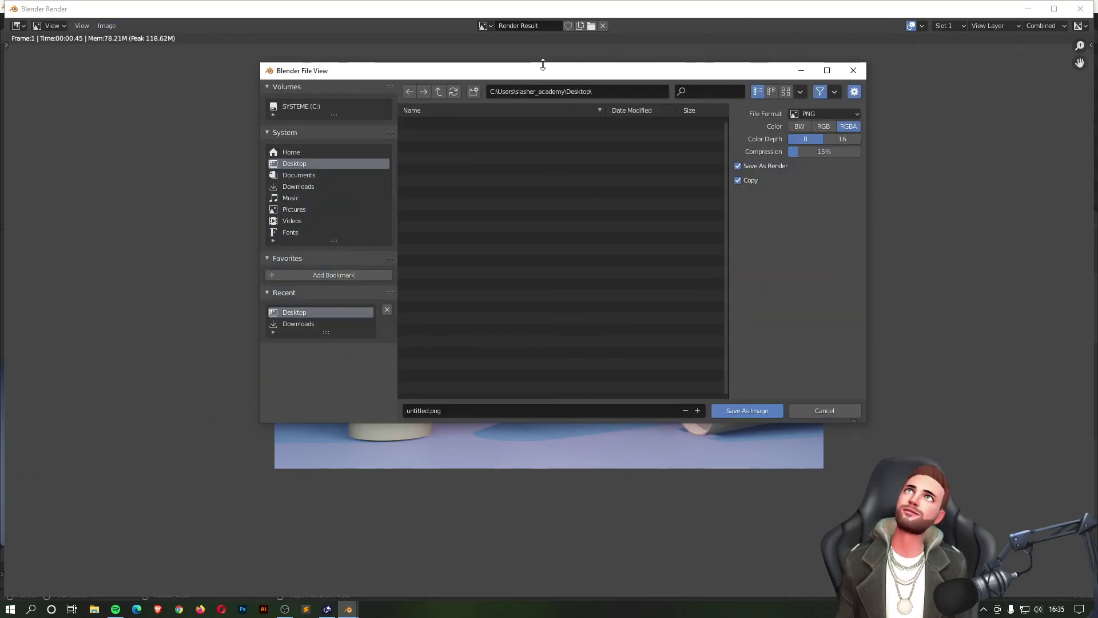
drag(590, 79, 551, 116)
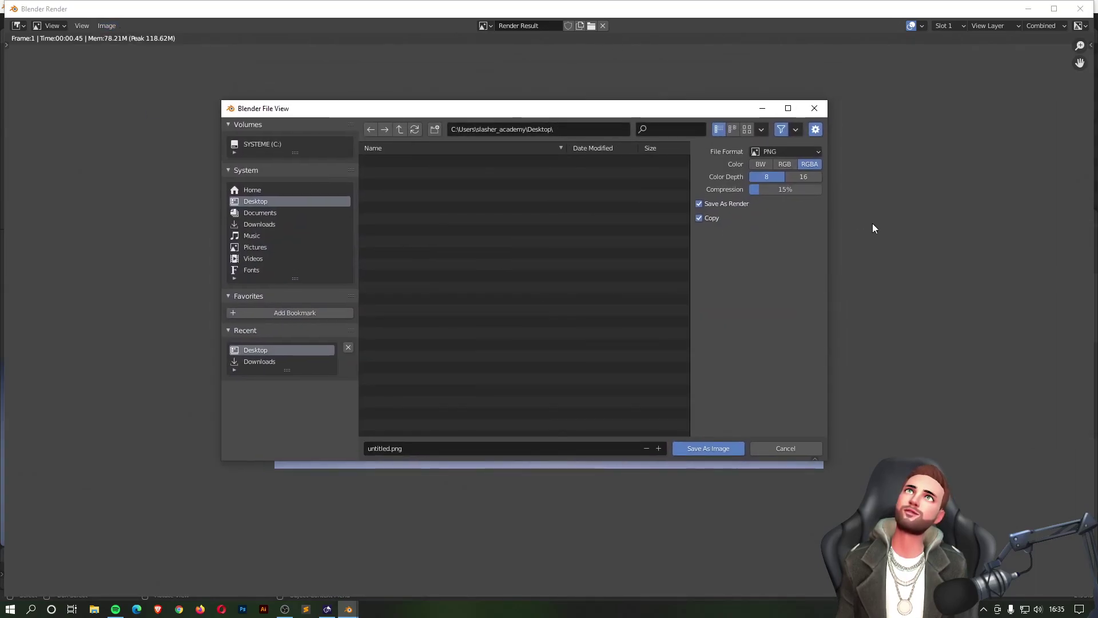
click(791, 152)
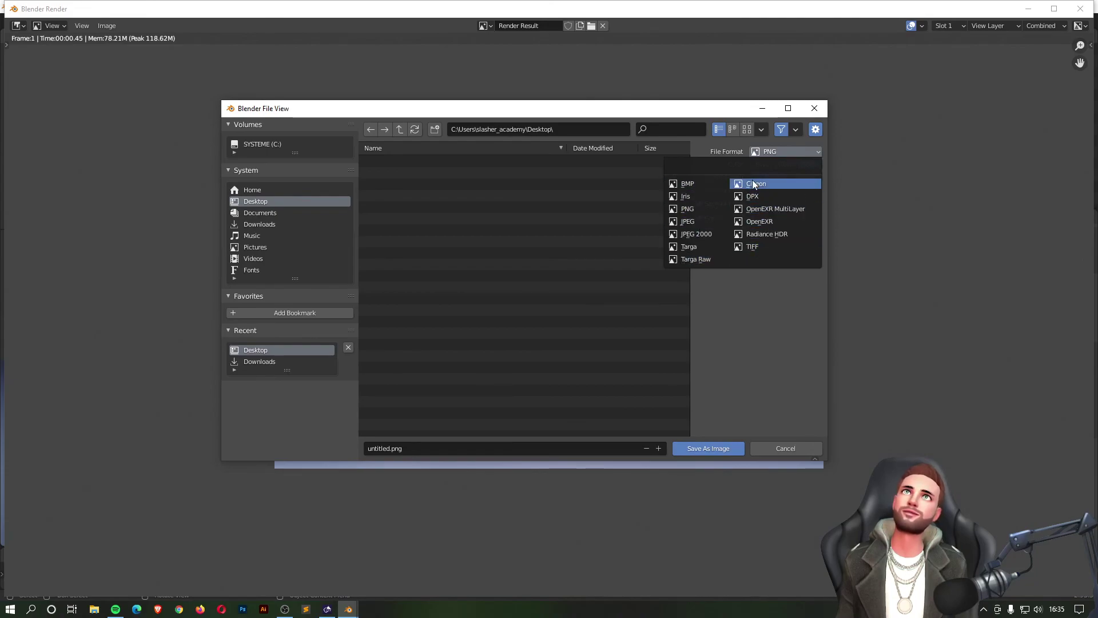
click(693, 222)
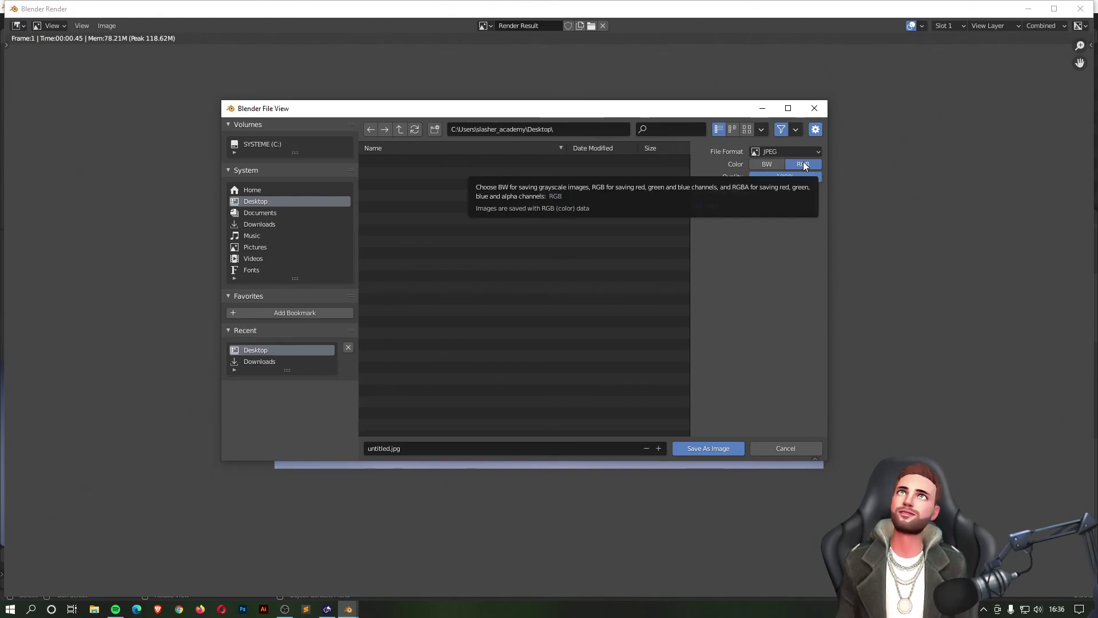
Step: Name the image goblet.jpg and save it in the Desktop folder
click(376, 448)
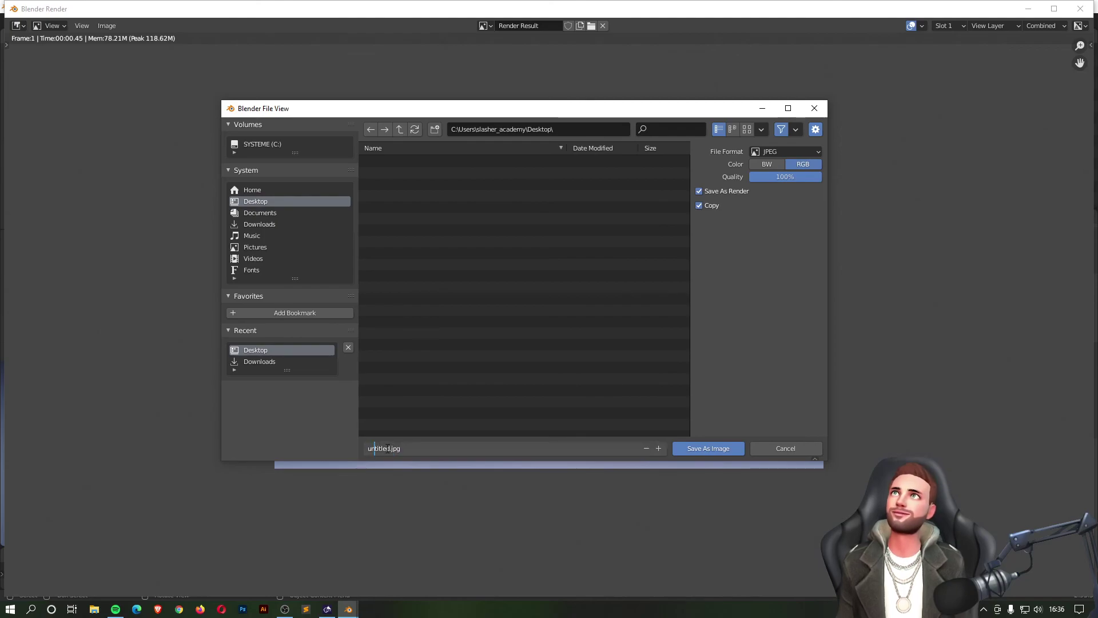
drag(388, 448, 339, 447)
text(gd)
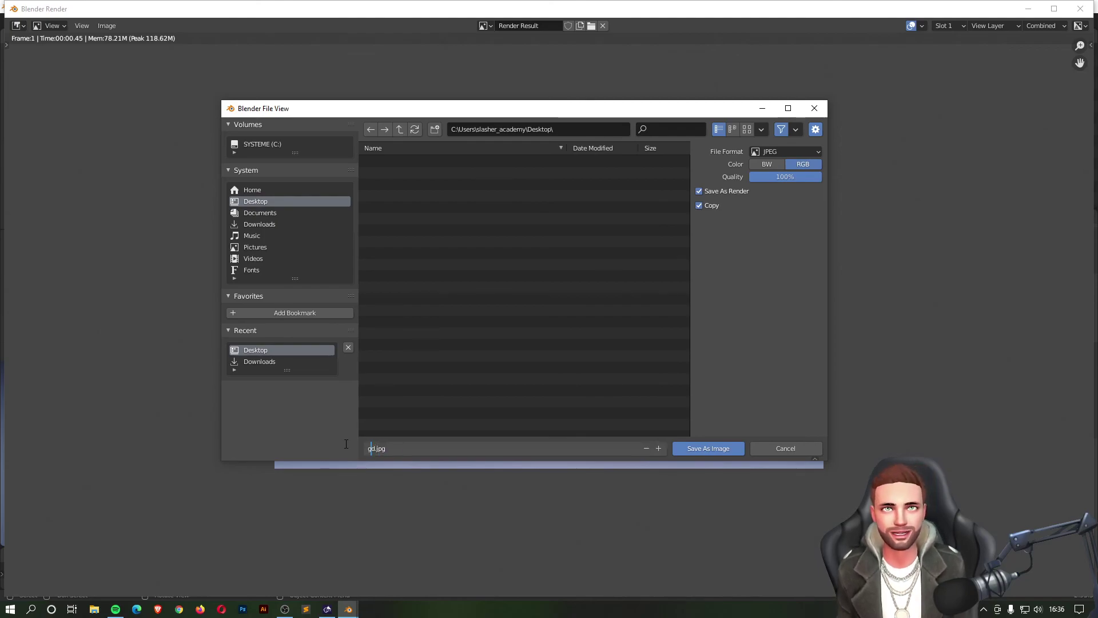
key(Delete)
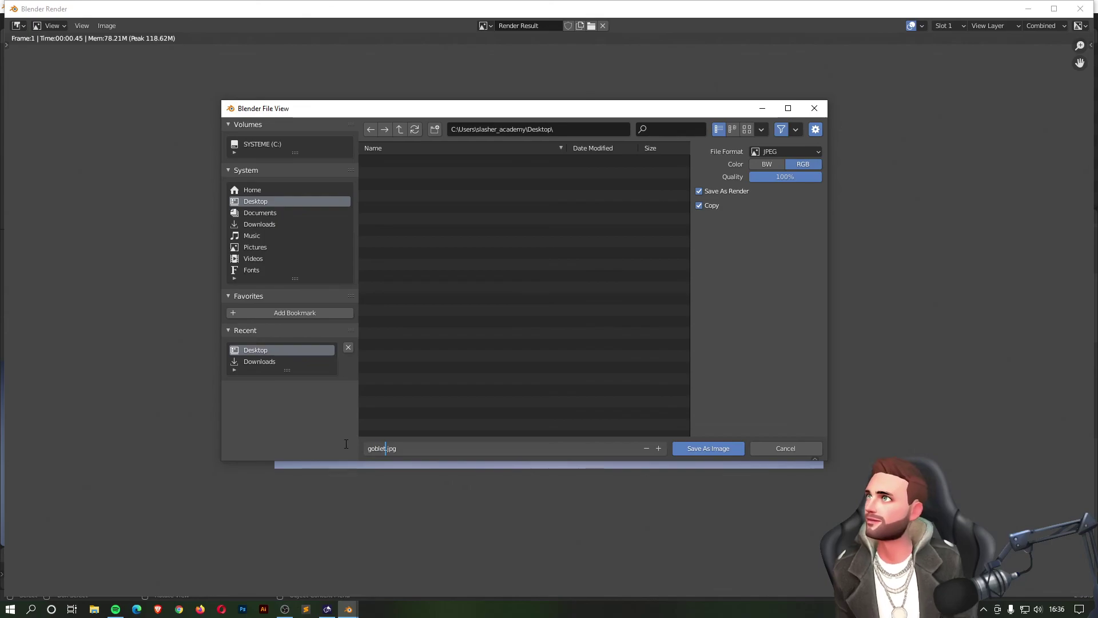
key(Return)
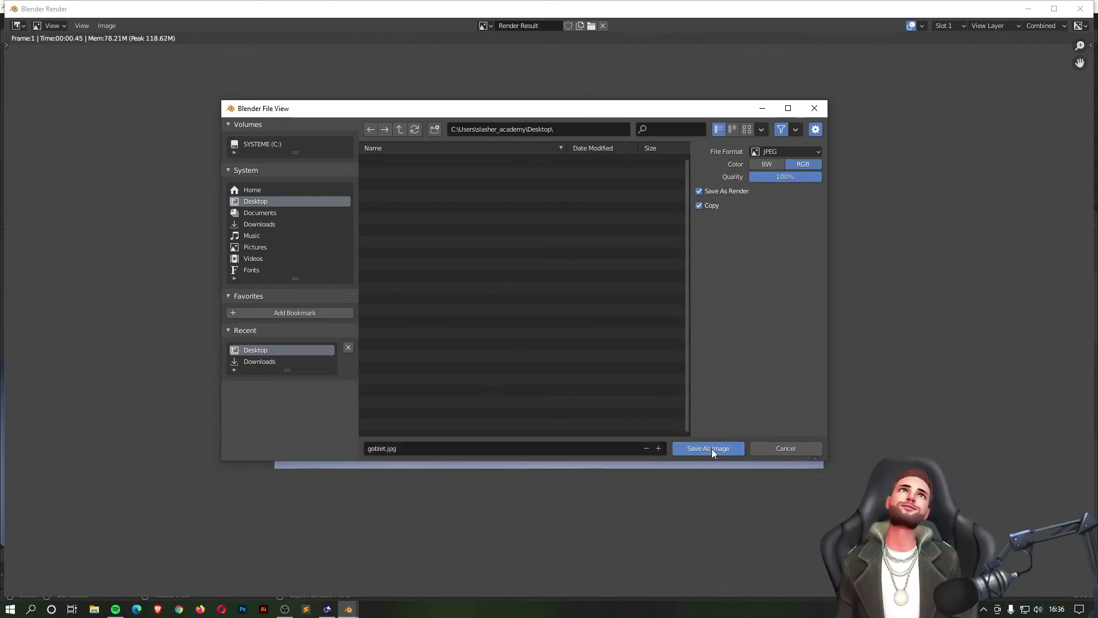
click(712, 448)
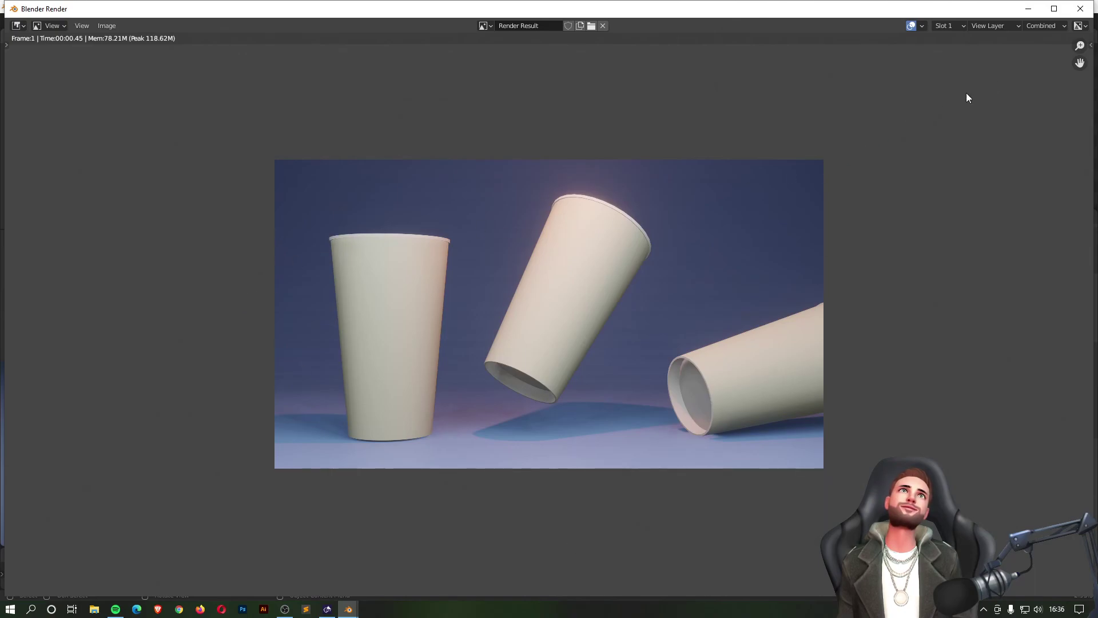
Step: Switch to File Explorer, view the saved goblet image from the Desktop folder (Bureau) and close the photo viewer
click(95, 609)
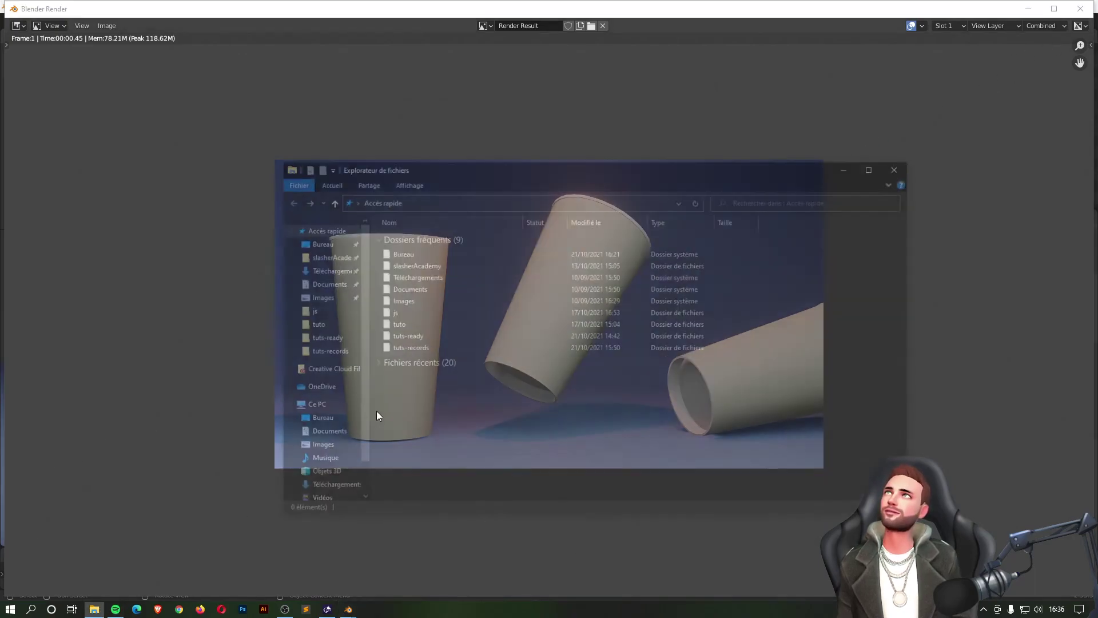
double_click(434, 252)
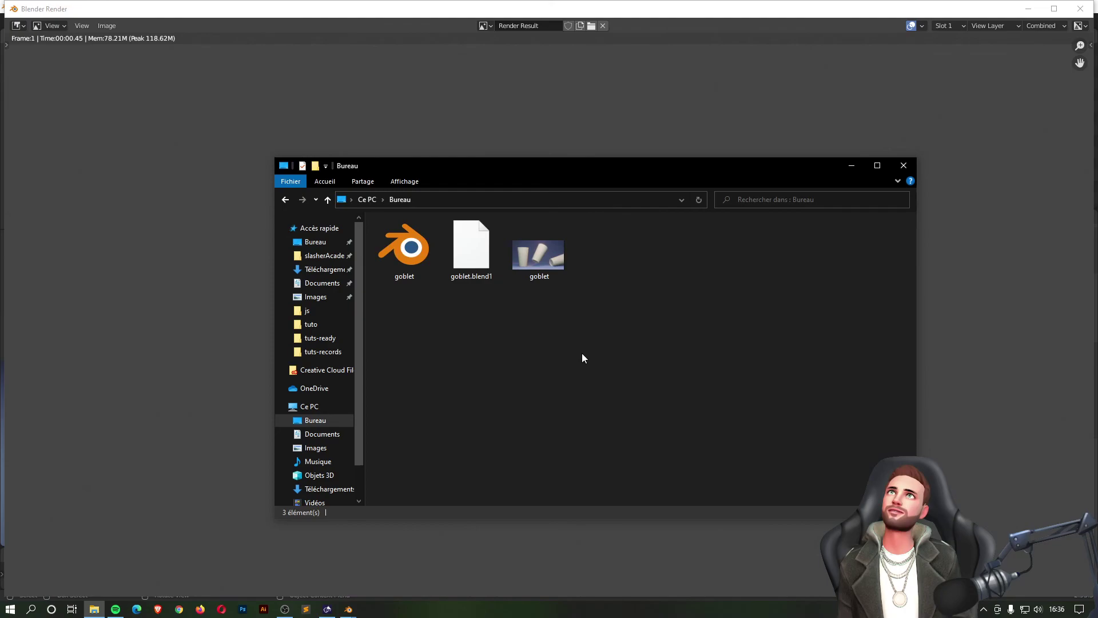
click(404, 246)
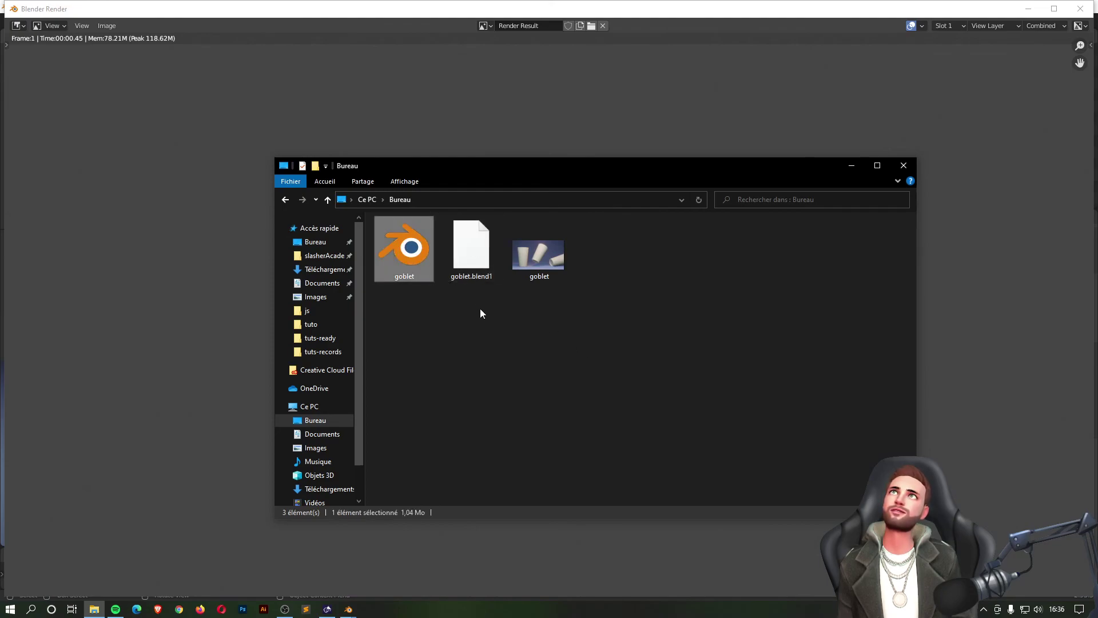
drag(479, 309, 422, 243)
click(532, 329)
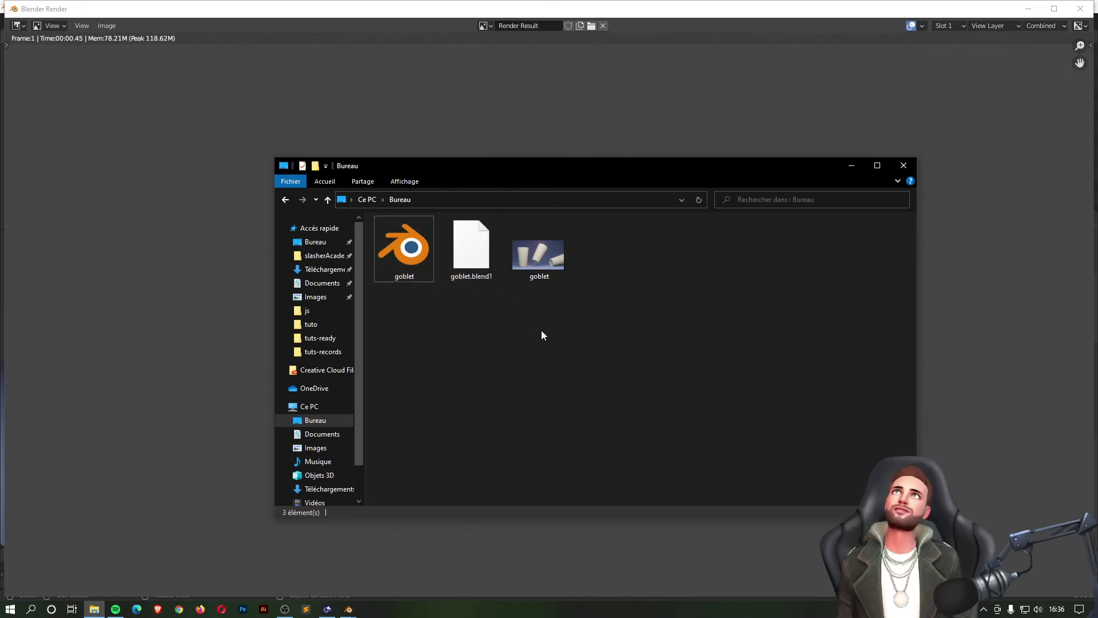
double_click(538, 269)
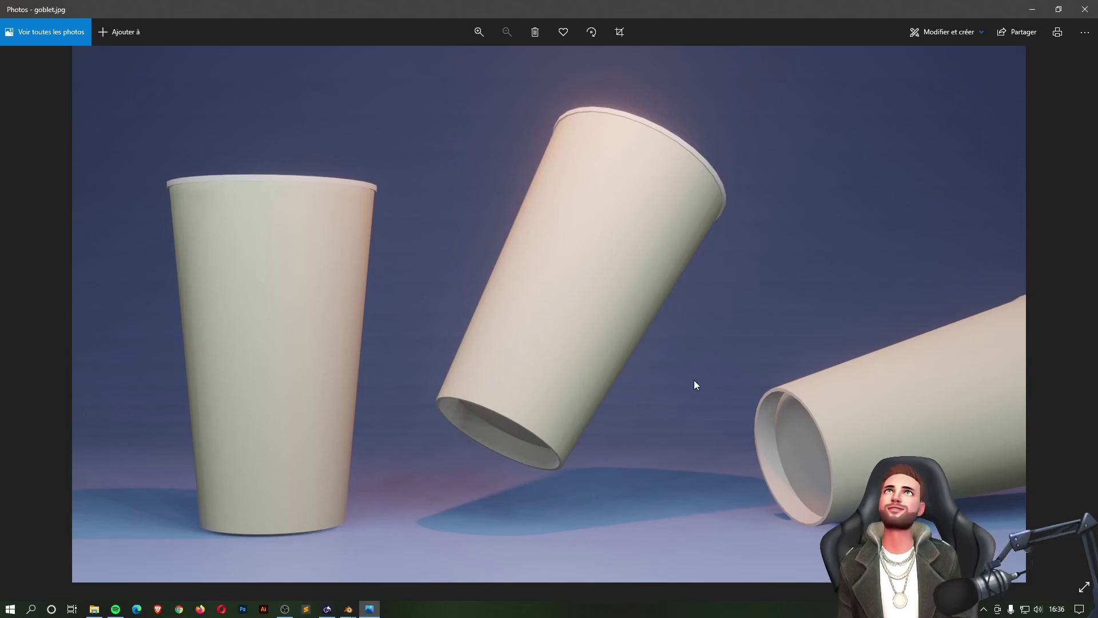
click(1087, 13)
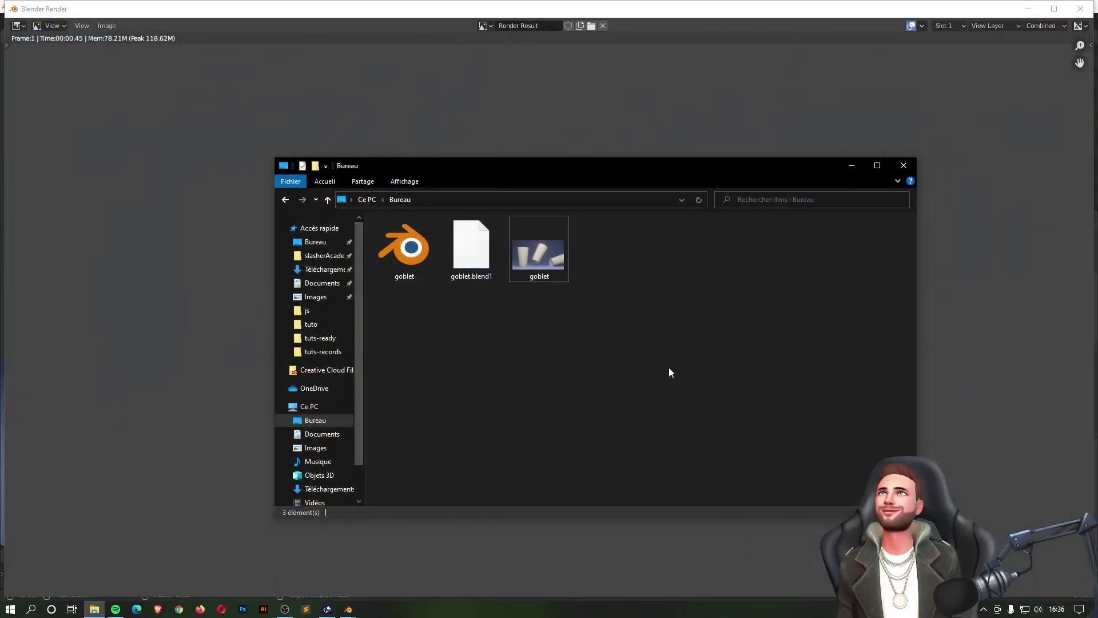